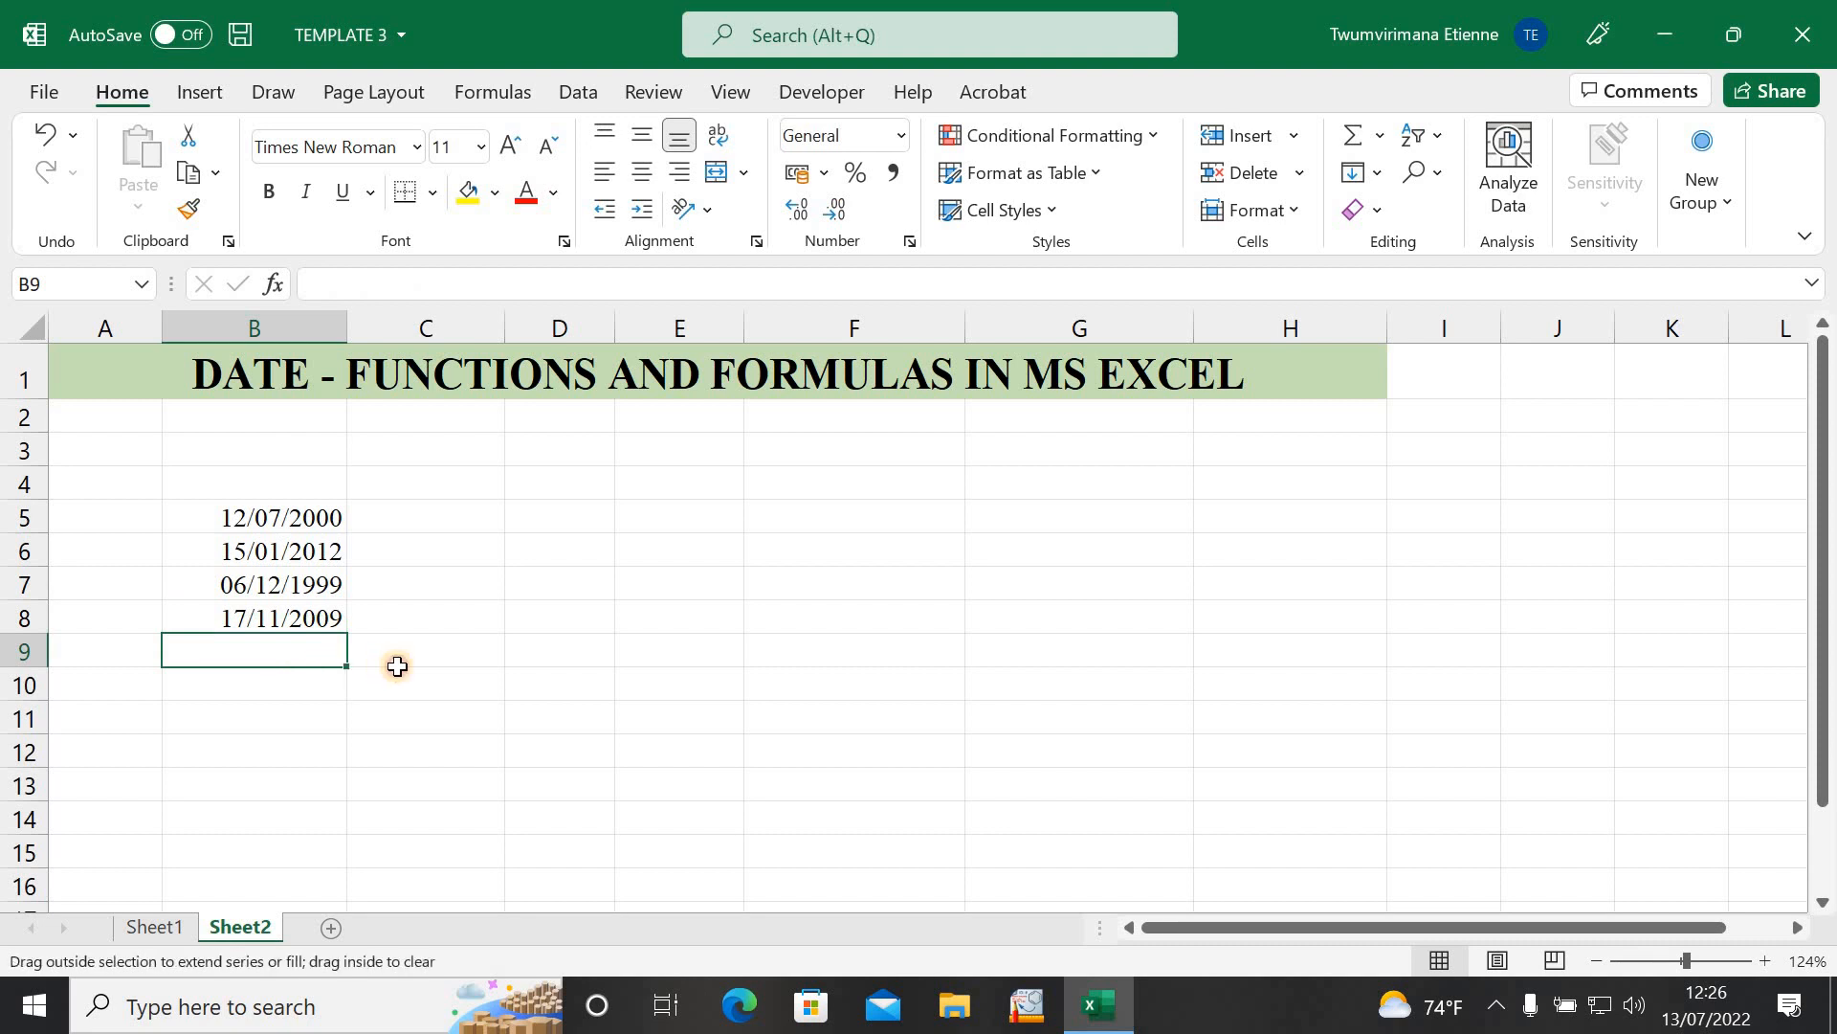
pyautogui.click(259, 383)
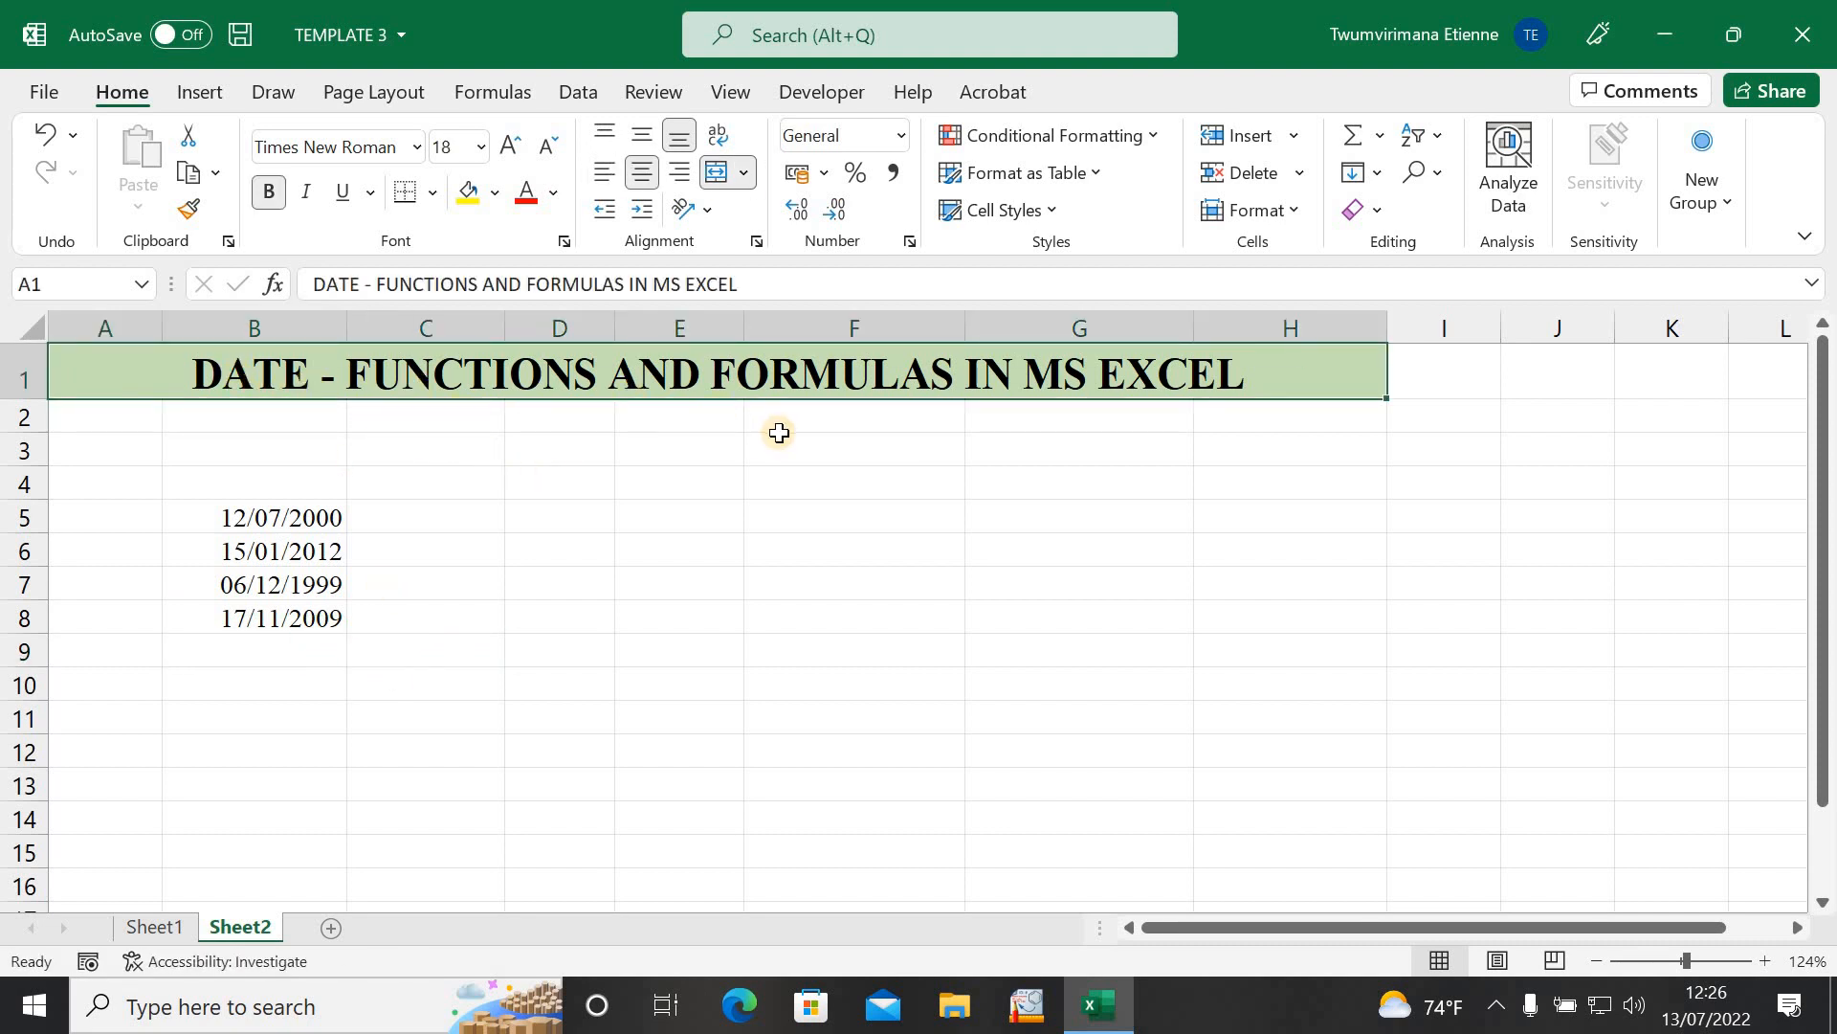
pyautogui.click(492, 560)
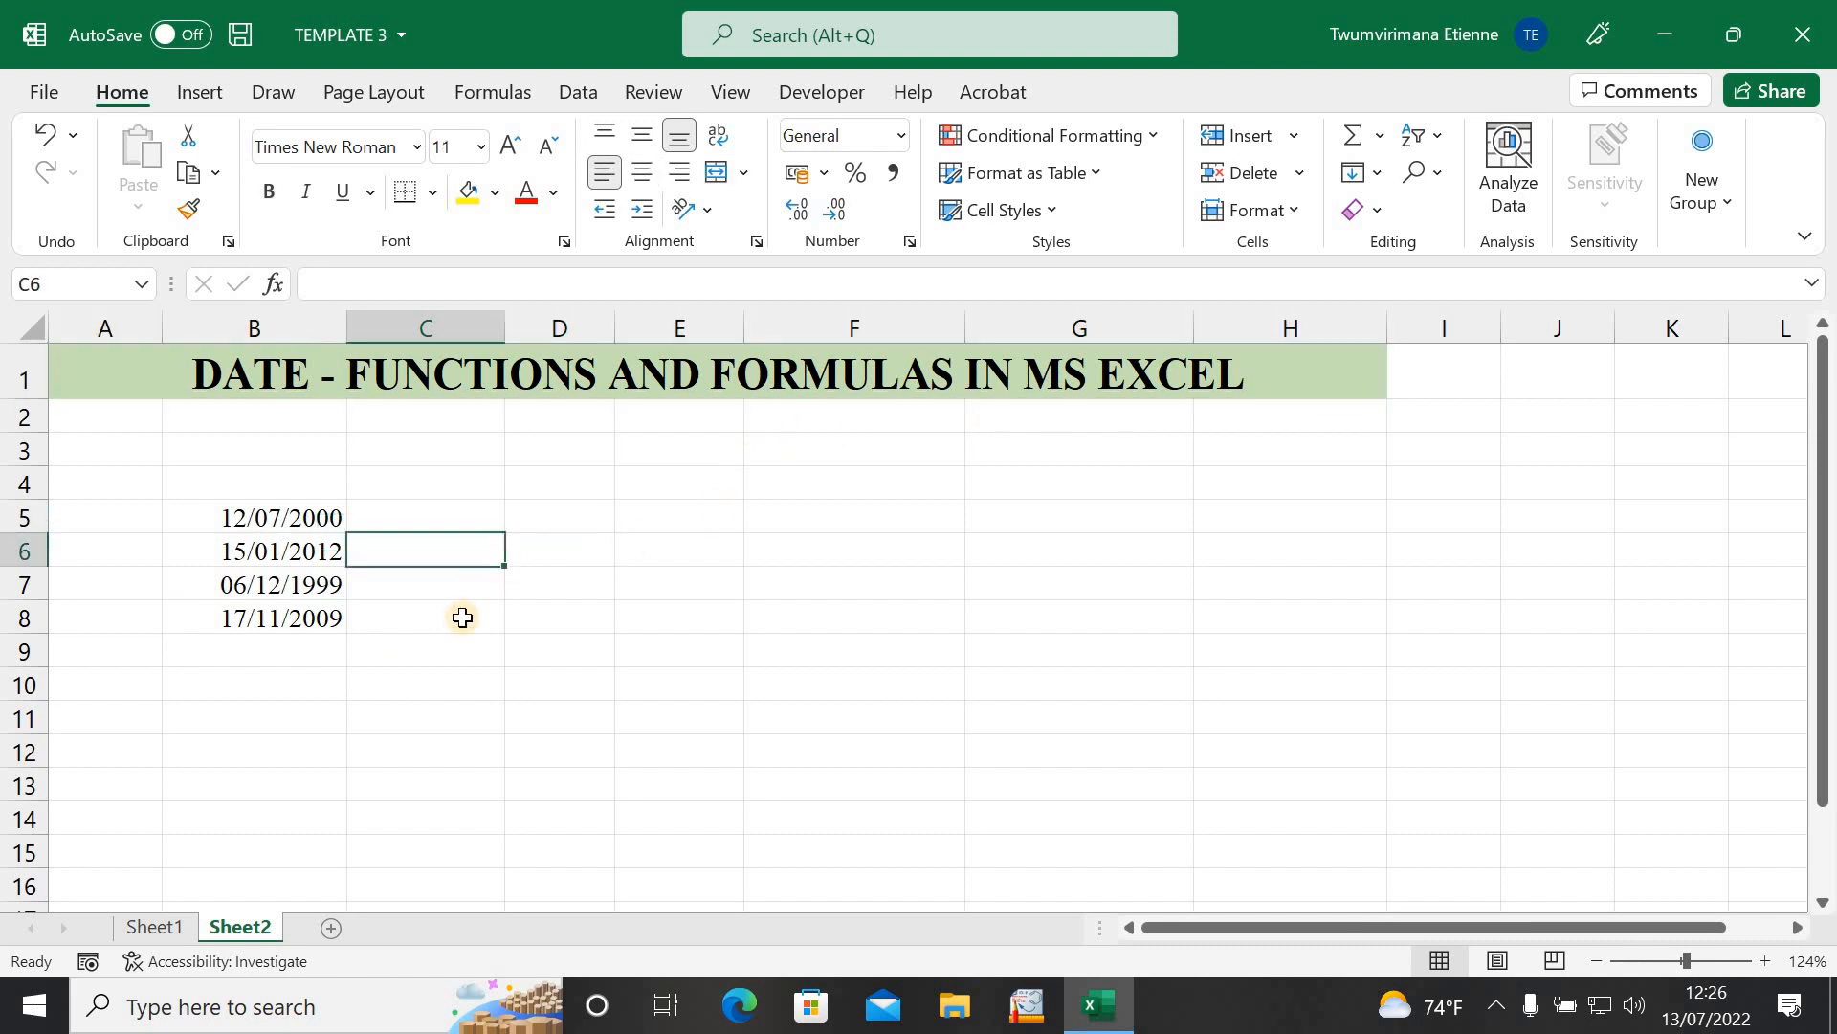
pyautogui.click(440, 623)
pyautogui.click(351, 658)
pyautogui.click(393, 694)
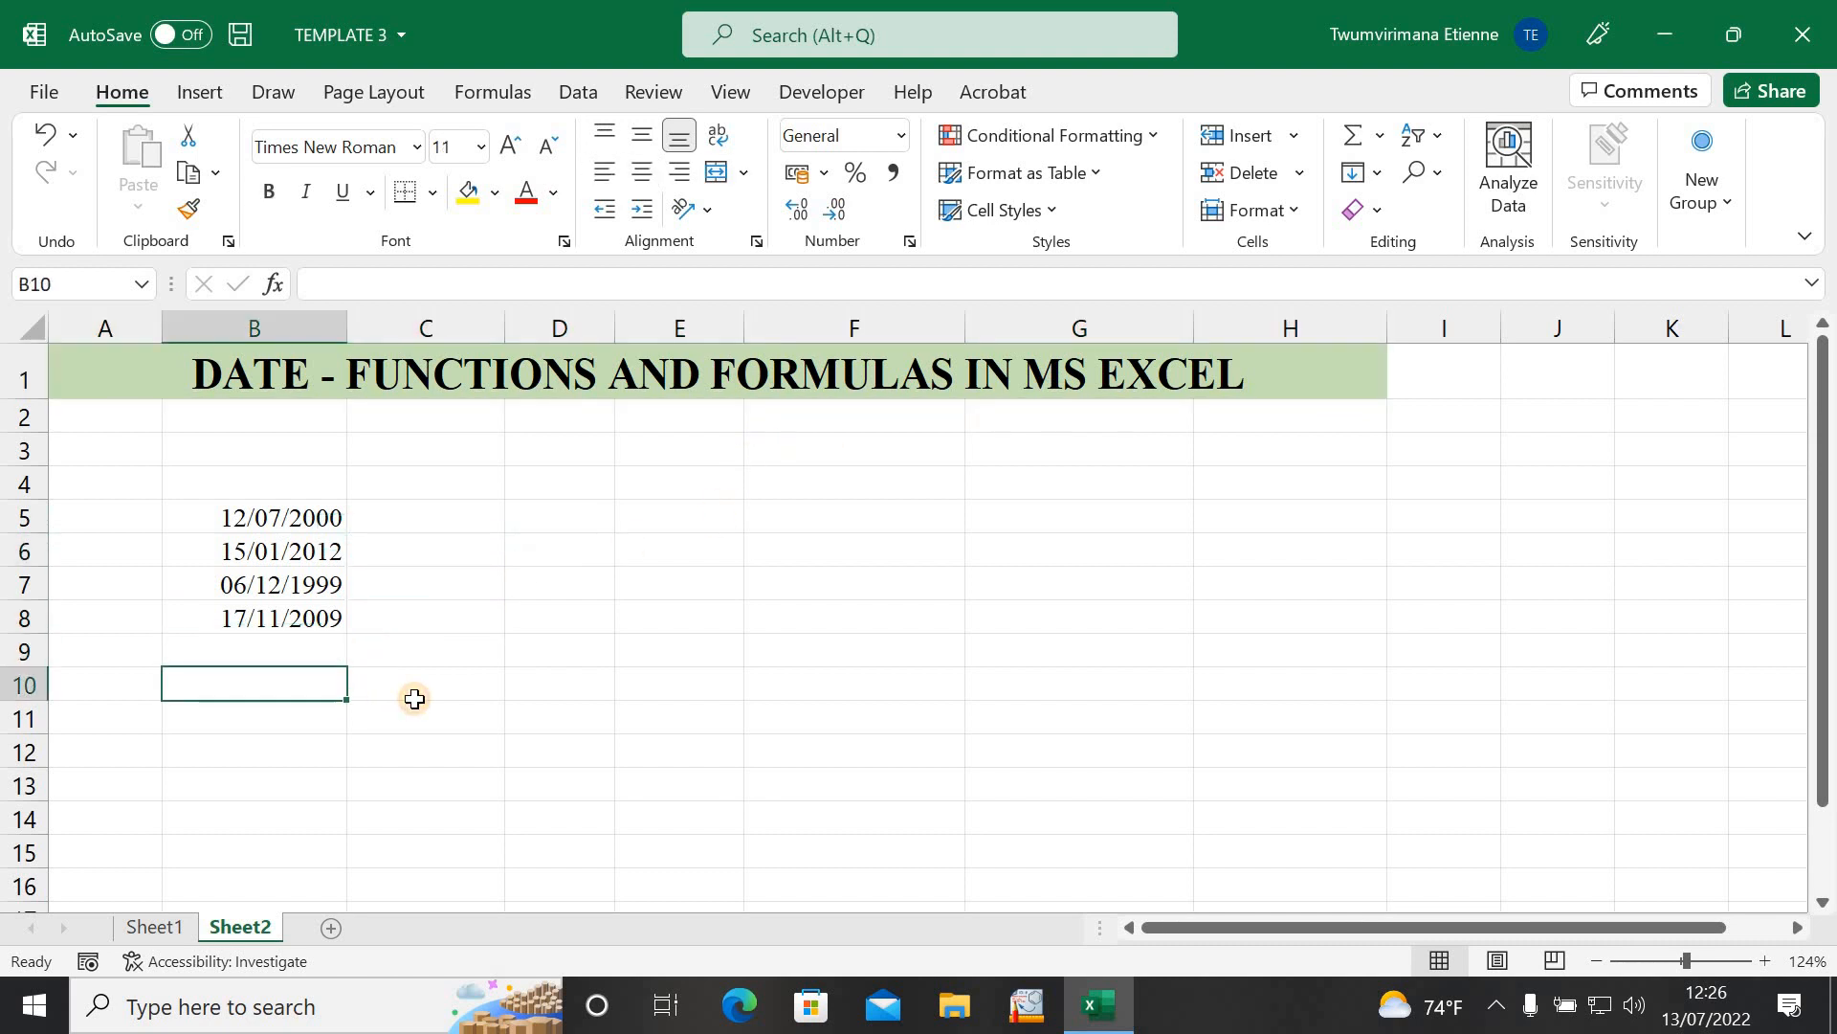
pyautogui.click(479, 742)
pyautogui.click(565, 718)
pyautogui.click(397, 515)
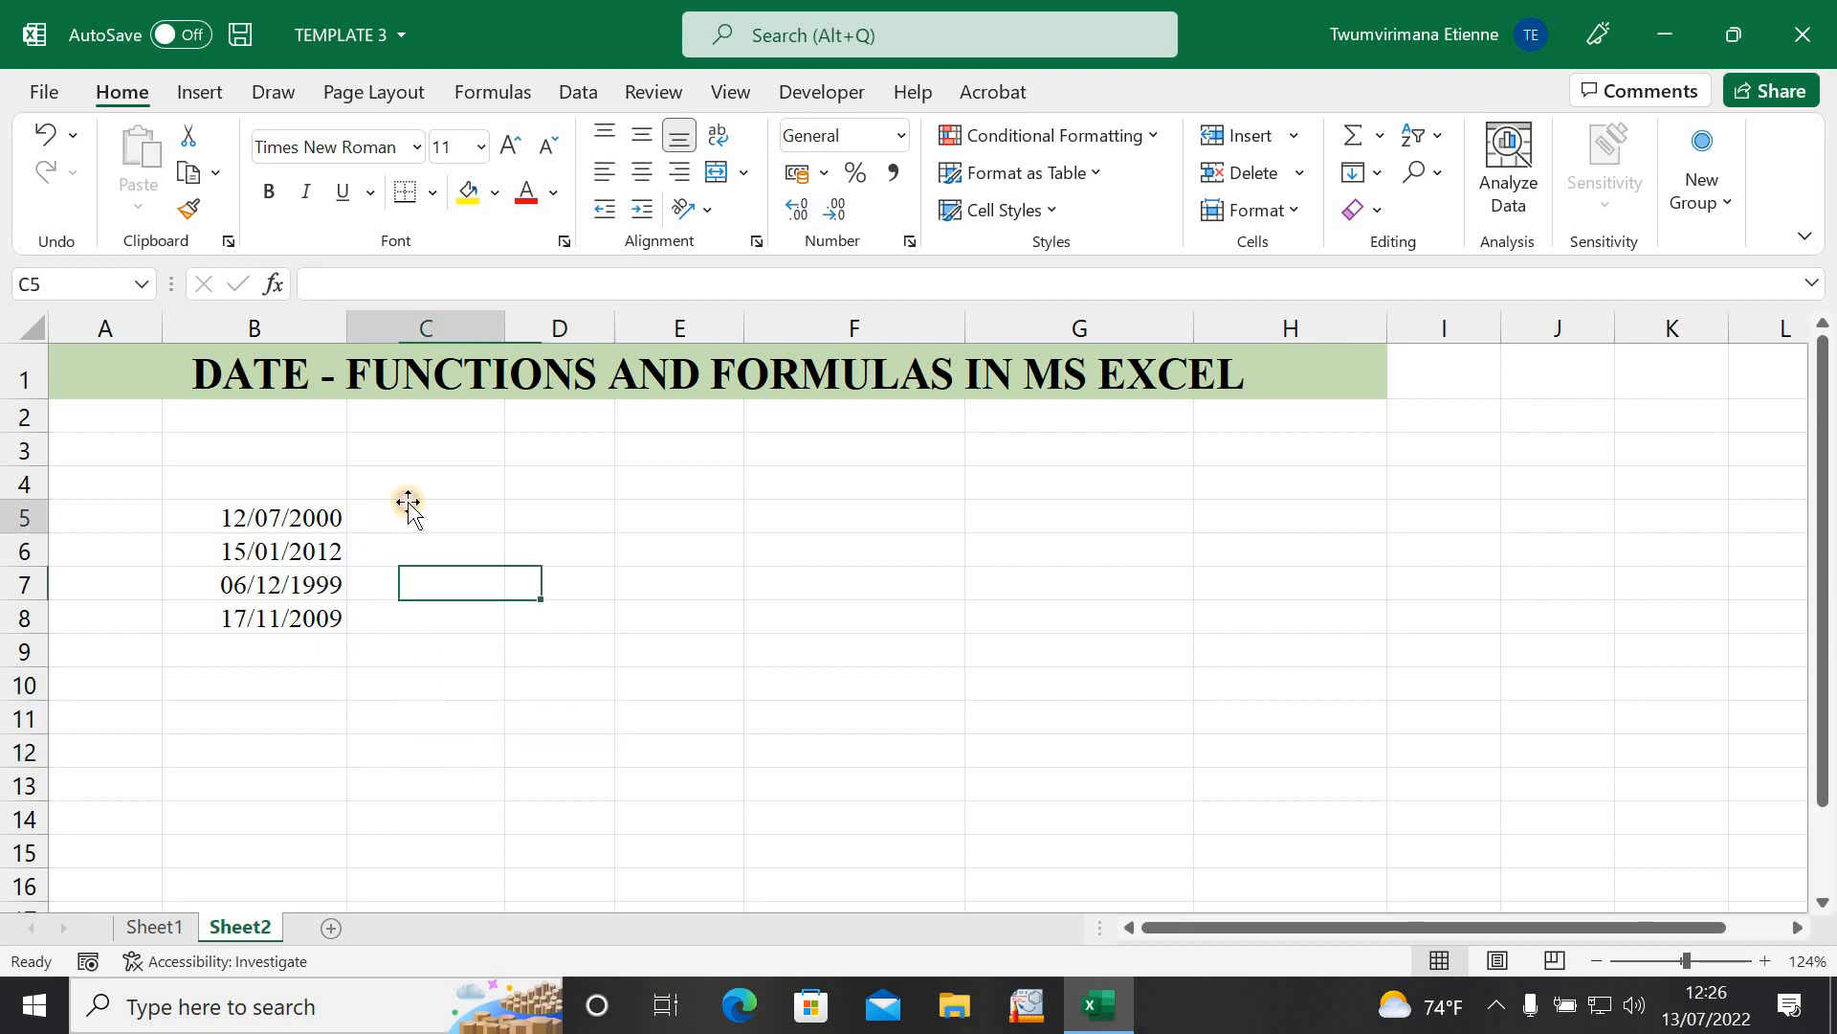
pyautogui.click(457, 484)
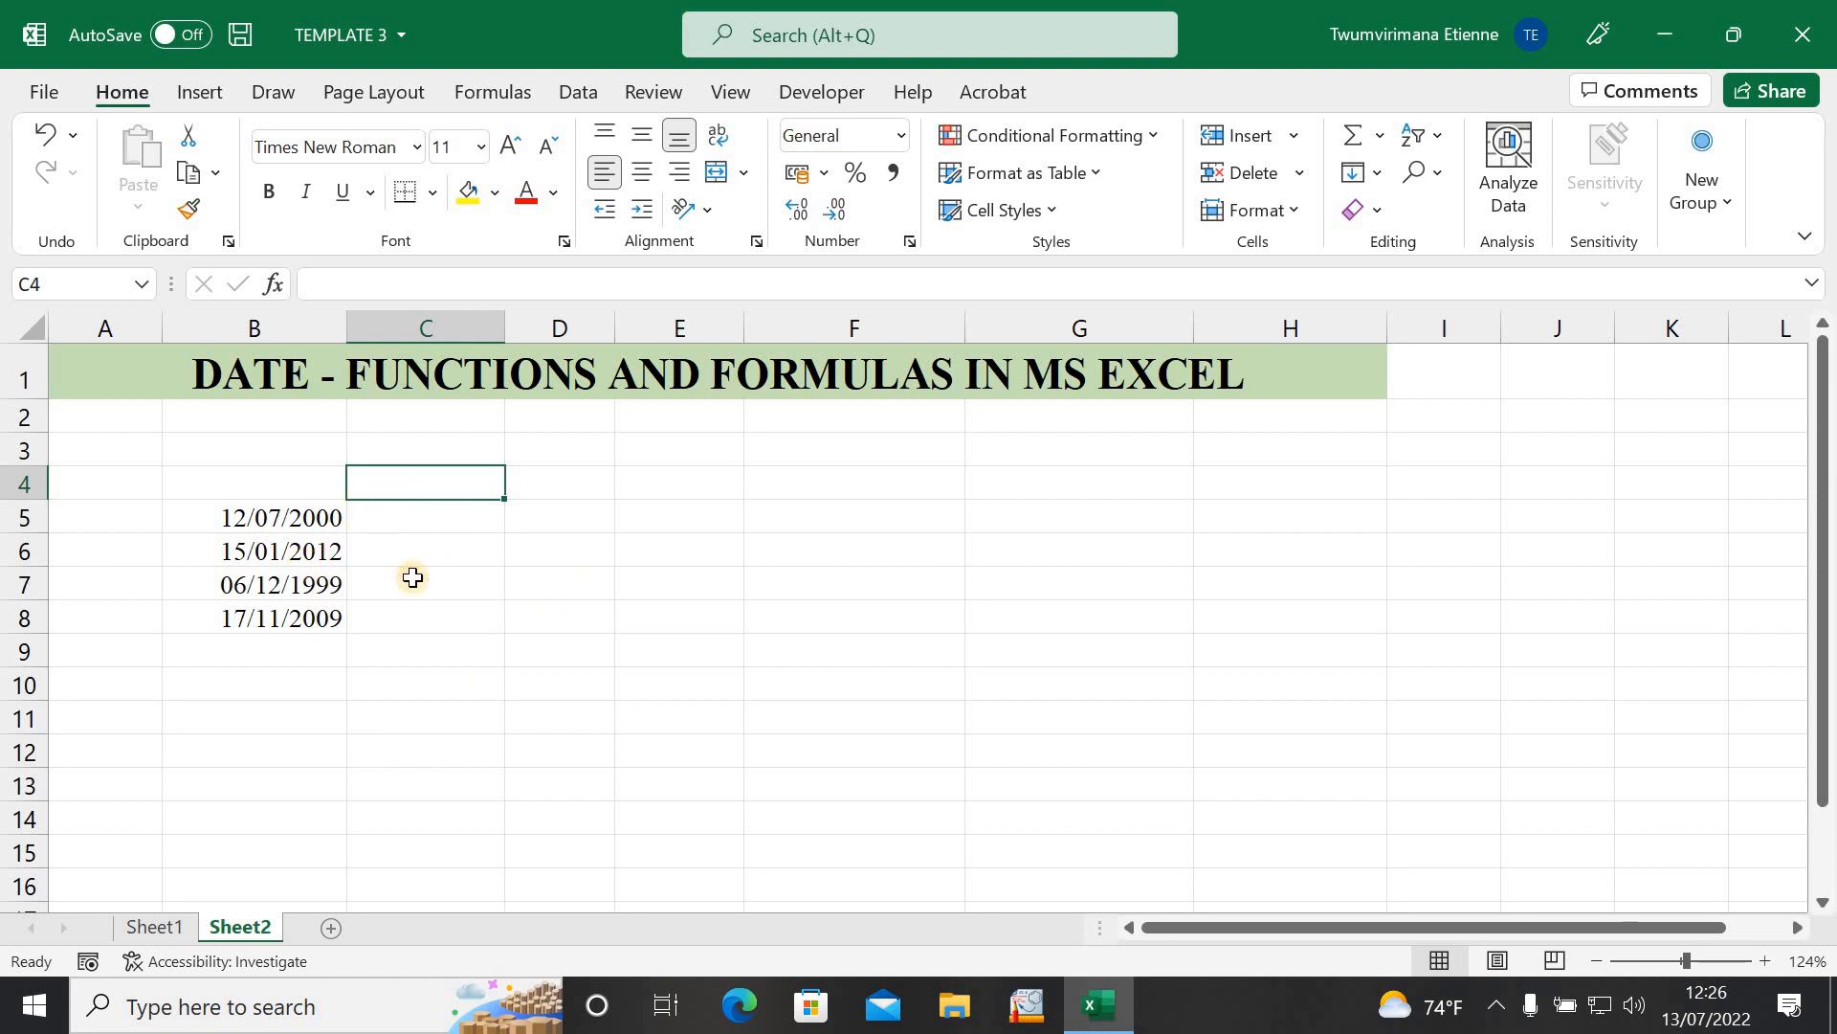
pyautogui.click(365, 657)
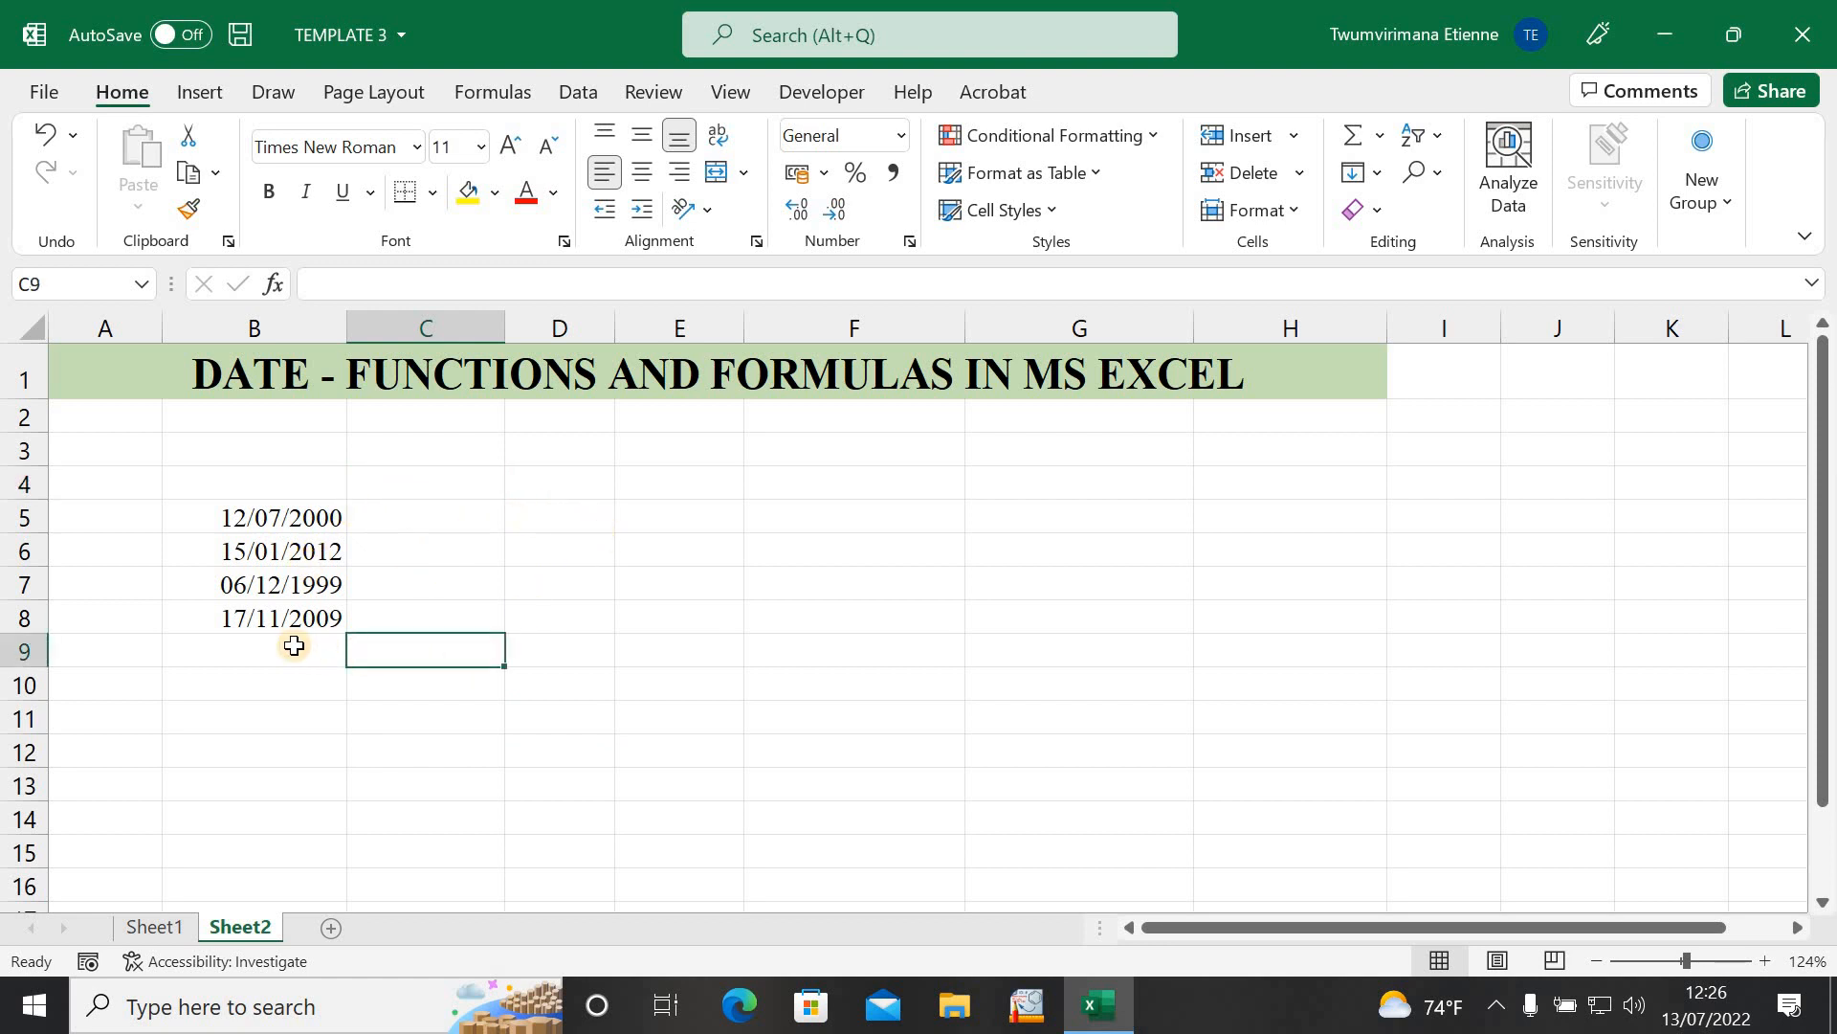
pyautogui.click(291, 644)
pyautogui.click(572, 689)
pyautogui.click(670, 710)
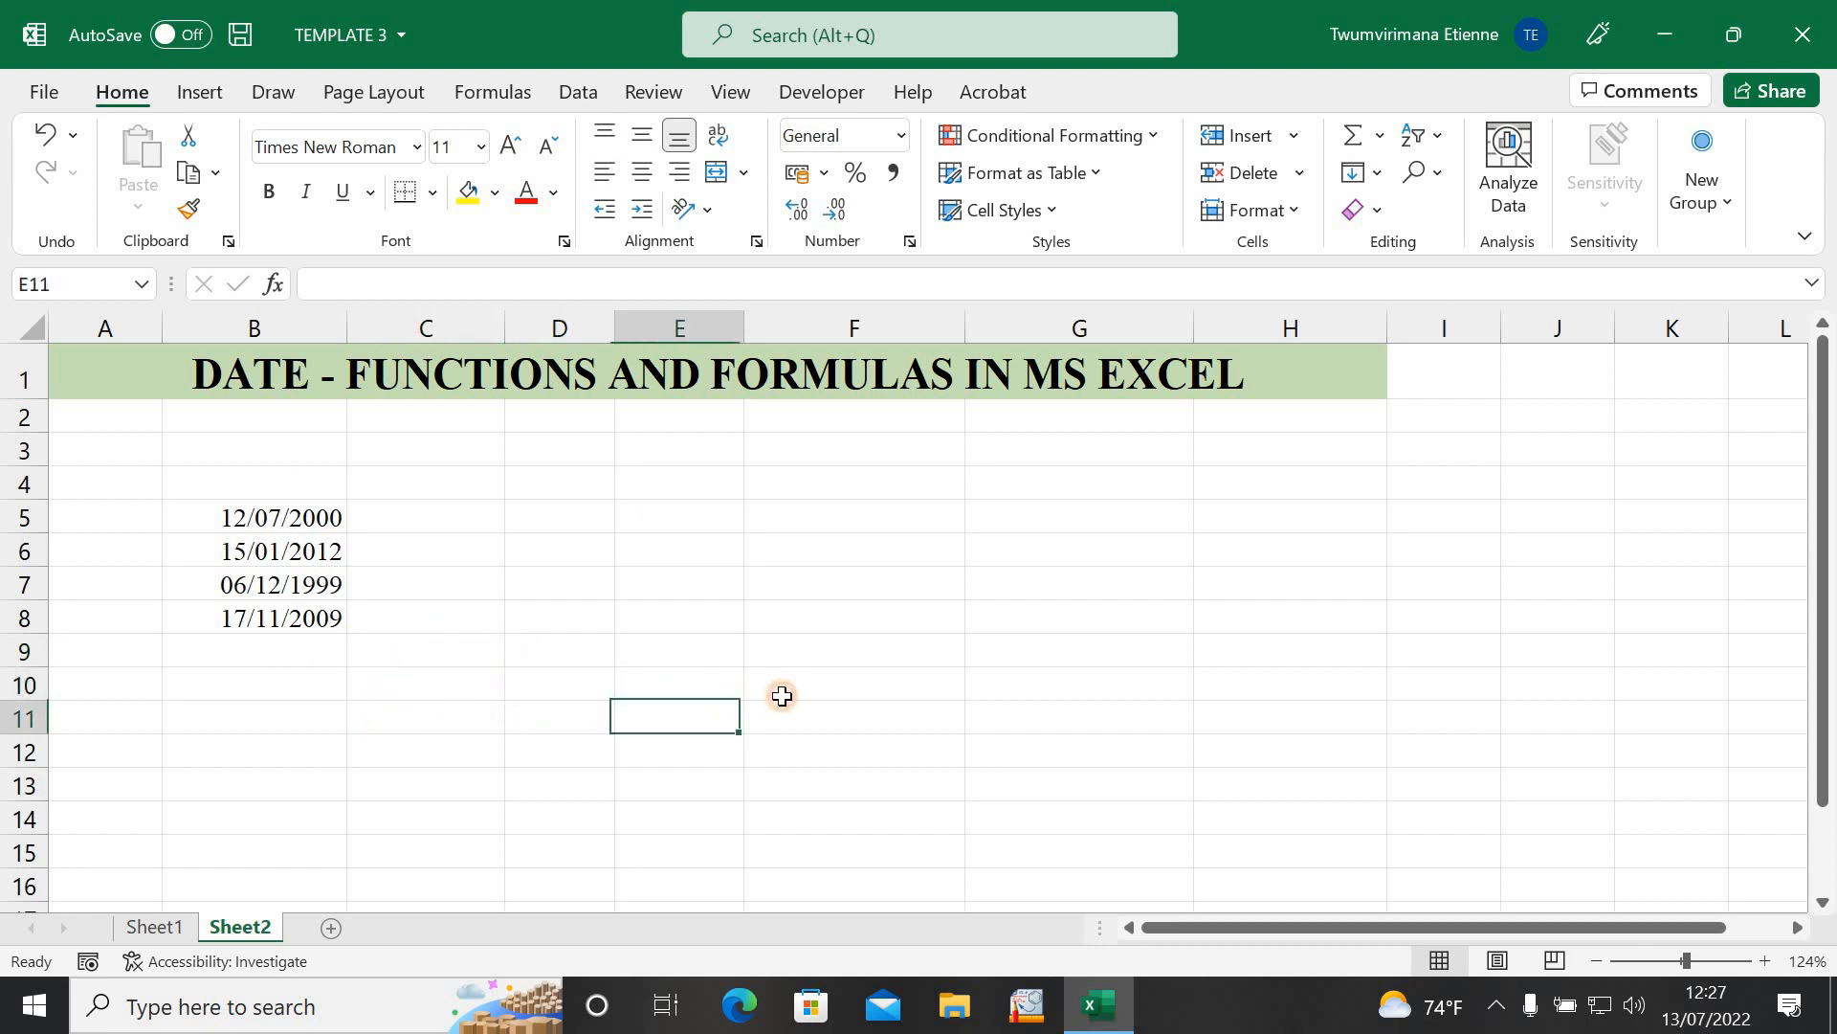
pyautogui.click(782, 695)
pyautogui.click(669, 678)
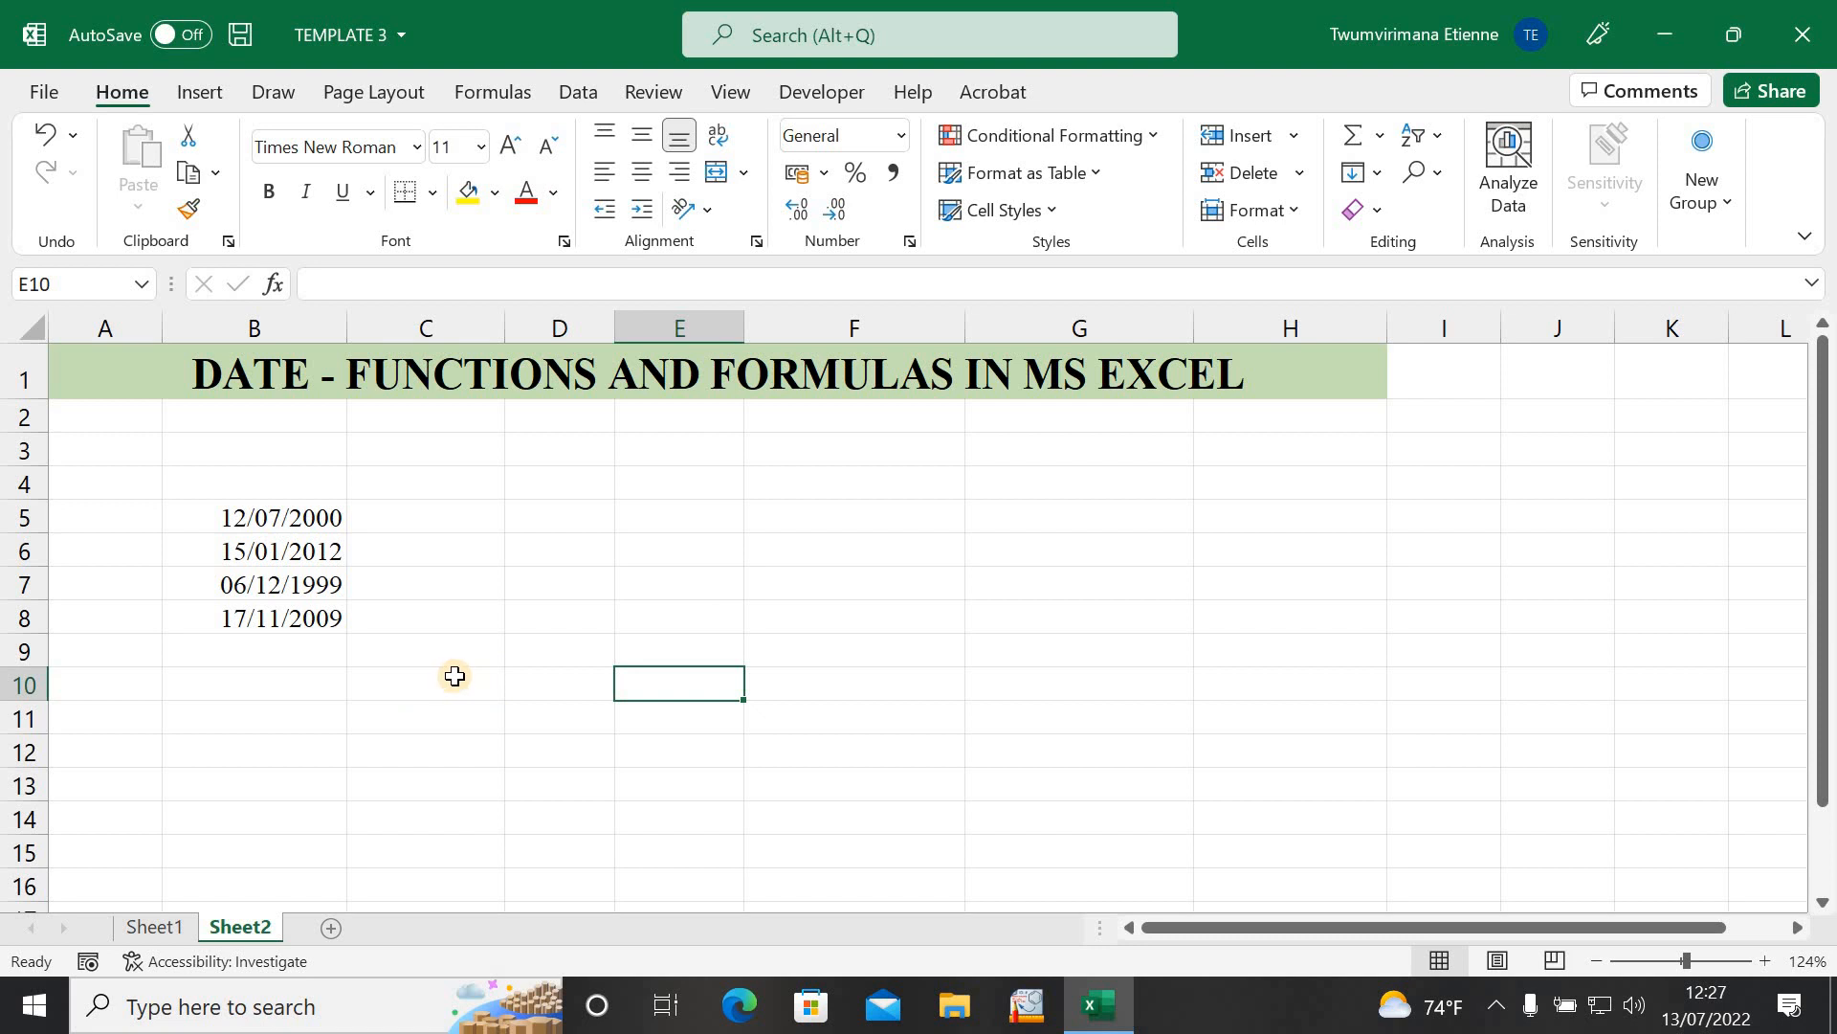
pyautogui.click(426, 679)
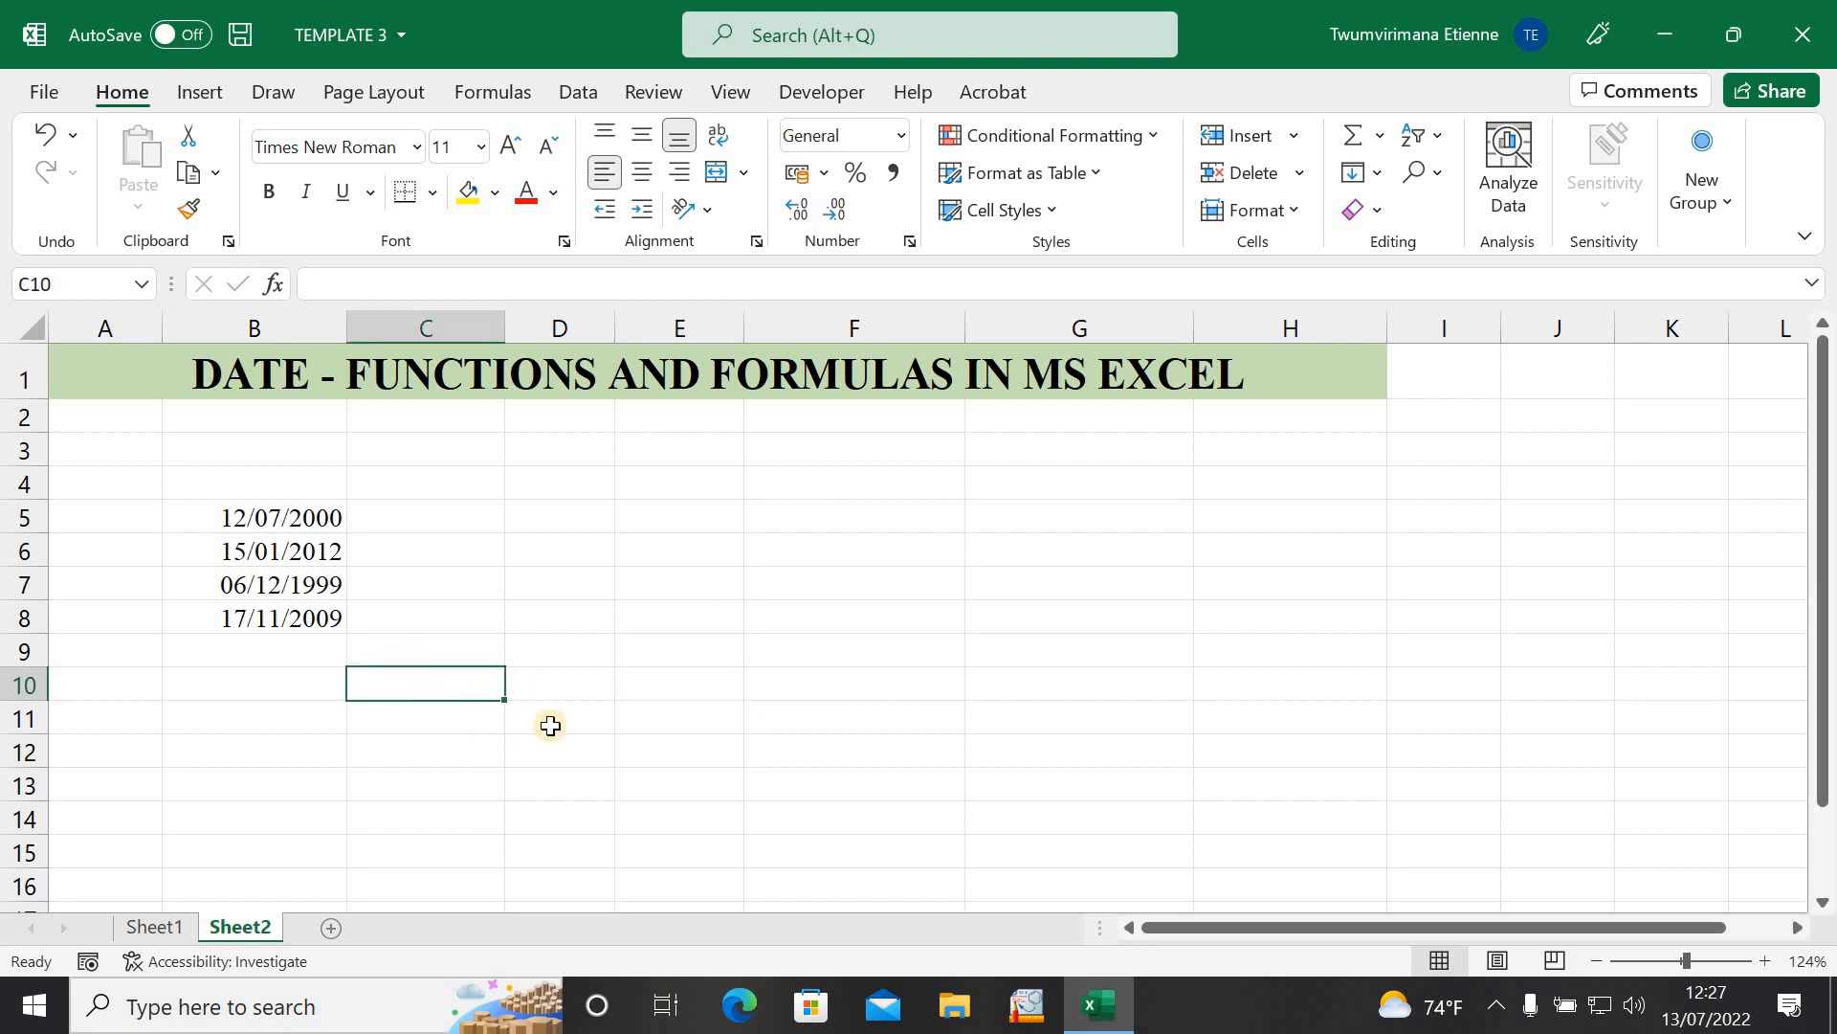
pyautogui.click(547, 720)
pyautogui.click(650, 659)
pyautogui.click(853, 675)
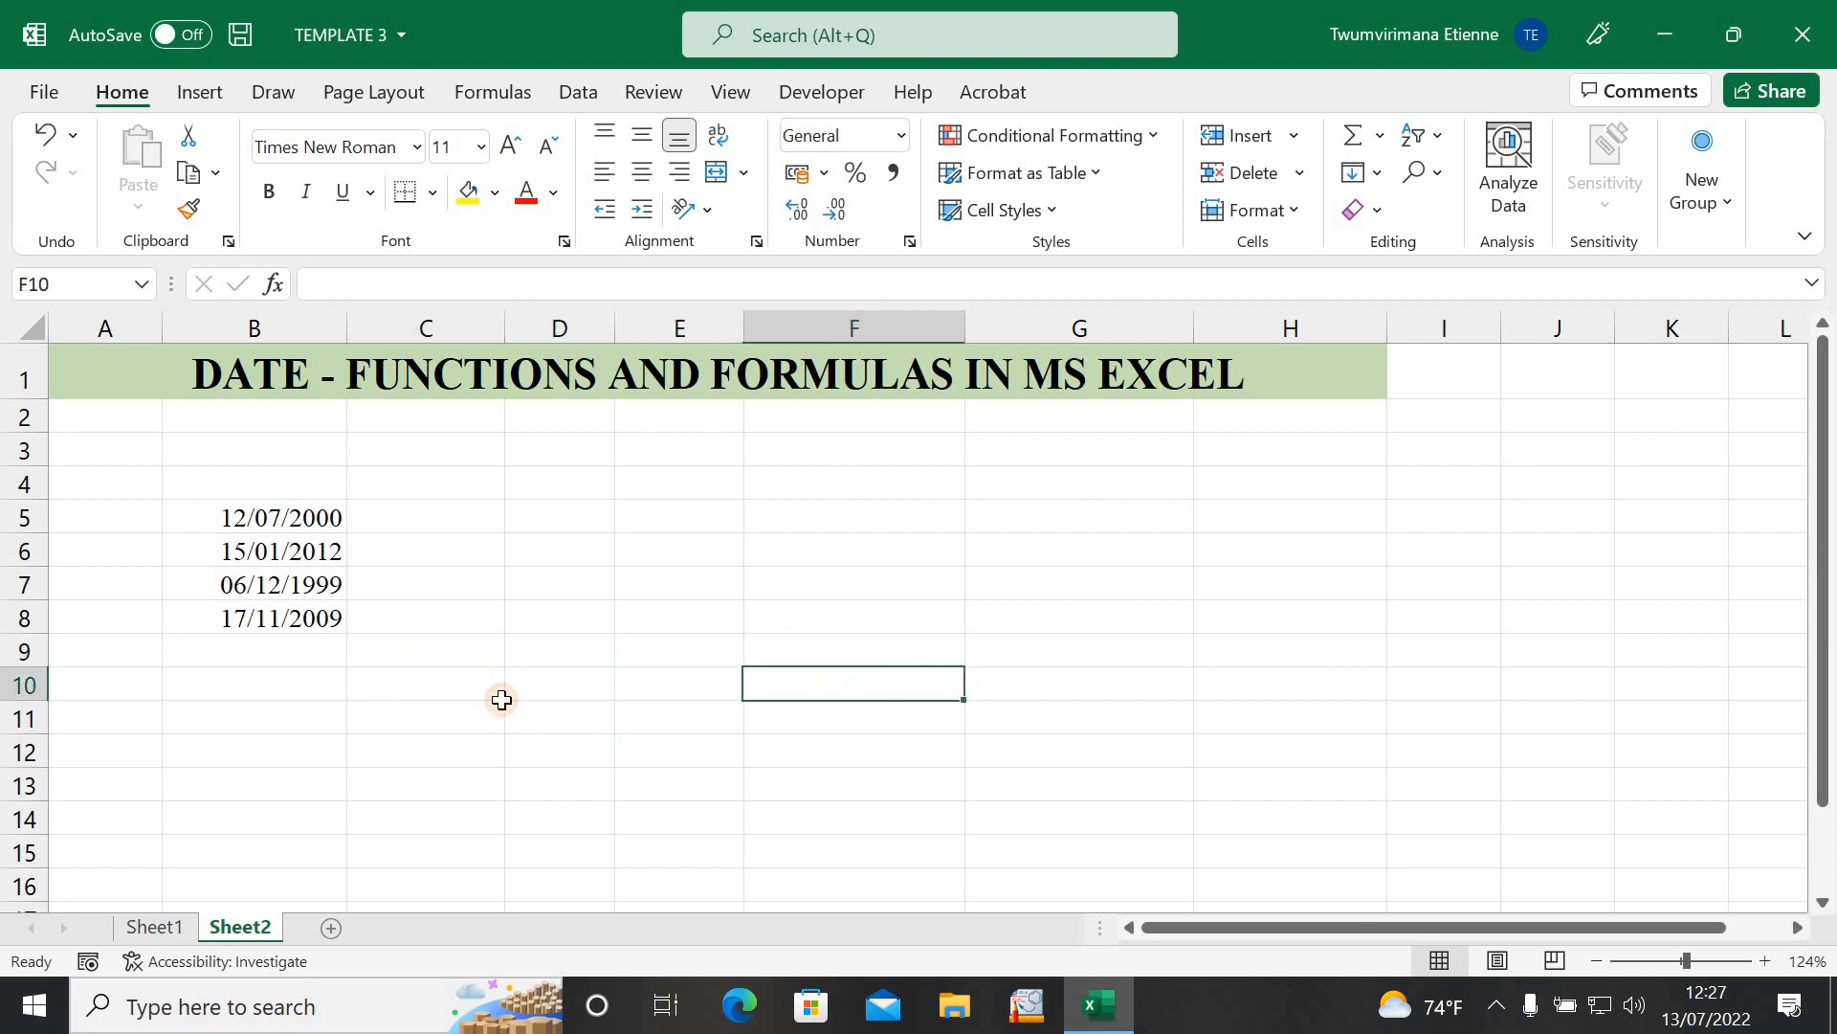
pyautogui.click(433, 720)
pyautogui.click(469, 780)
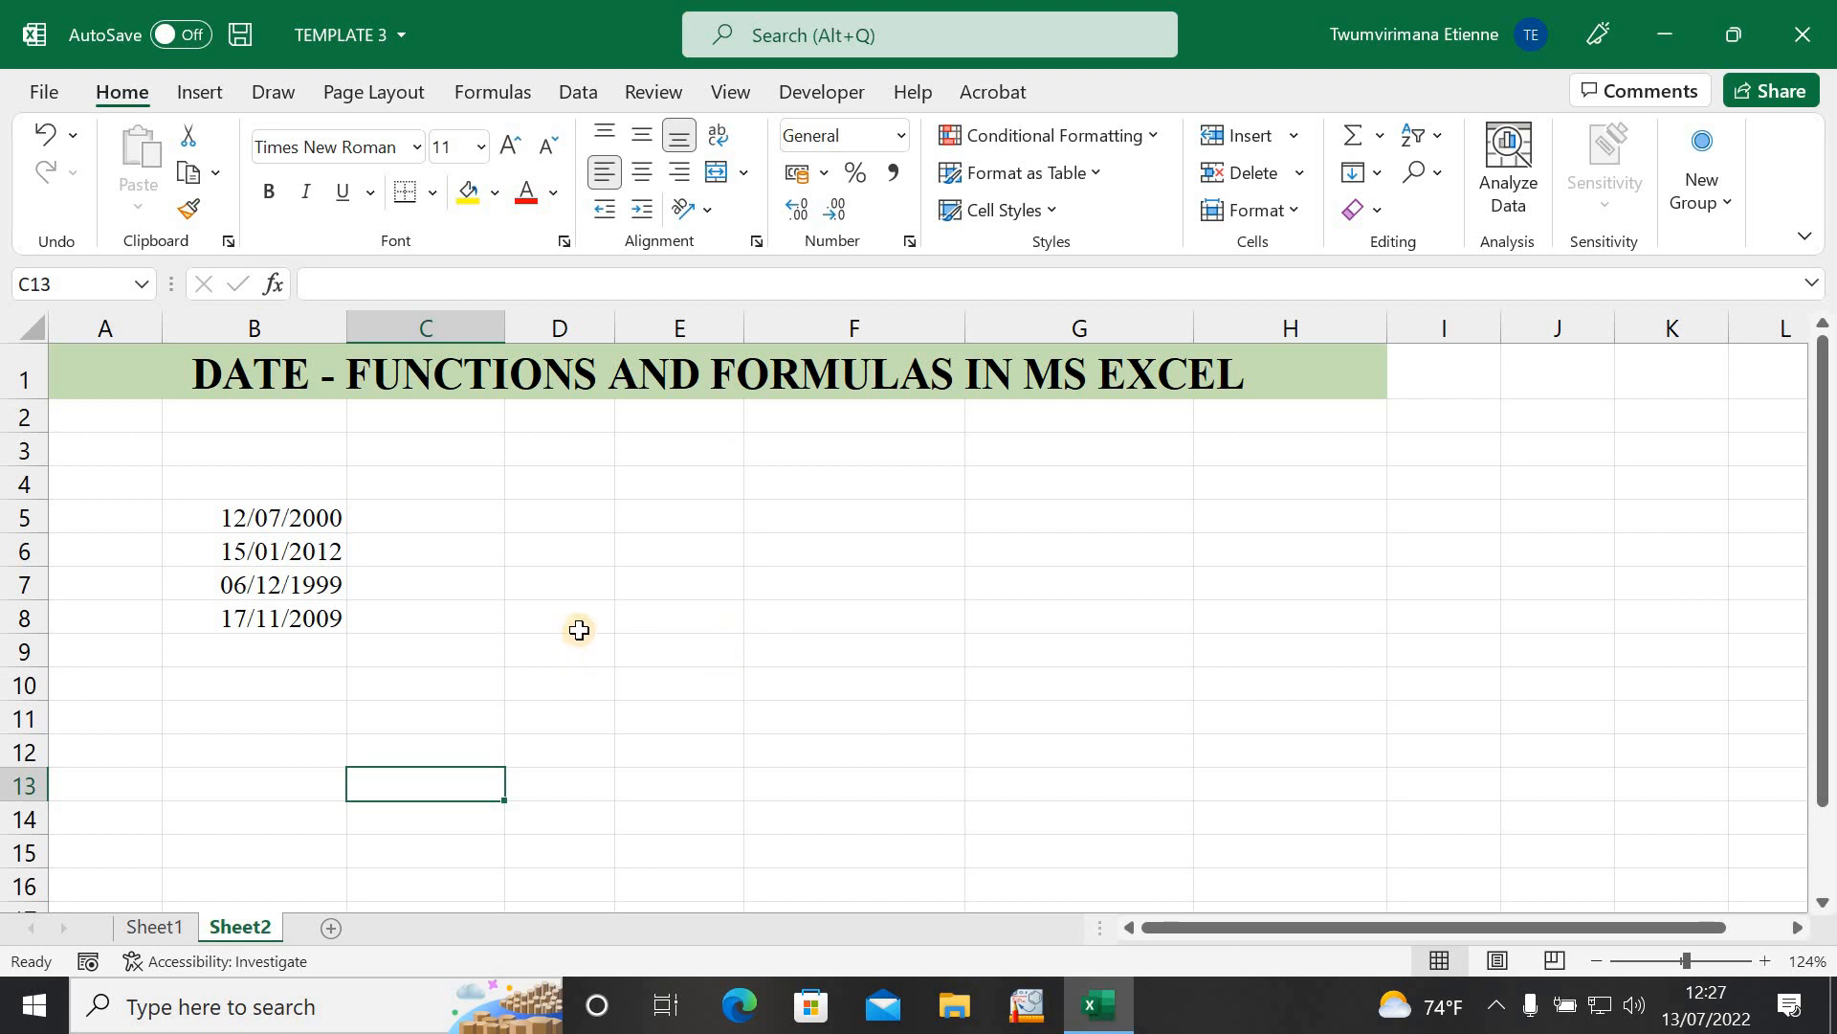
pyautogui.click(610, 644)
pyautogui.click(706, 643)
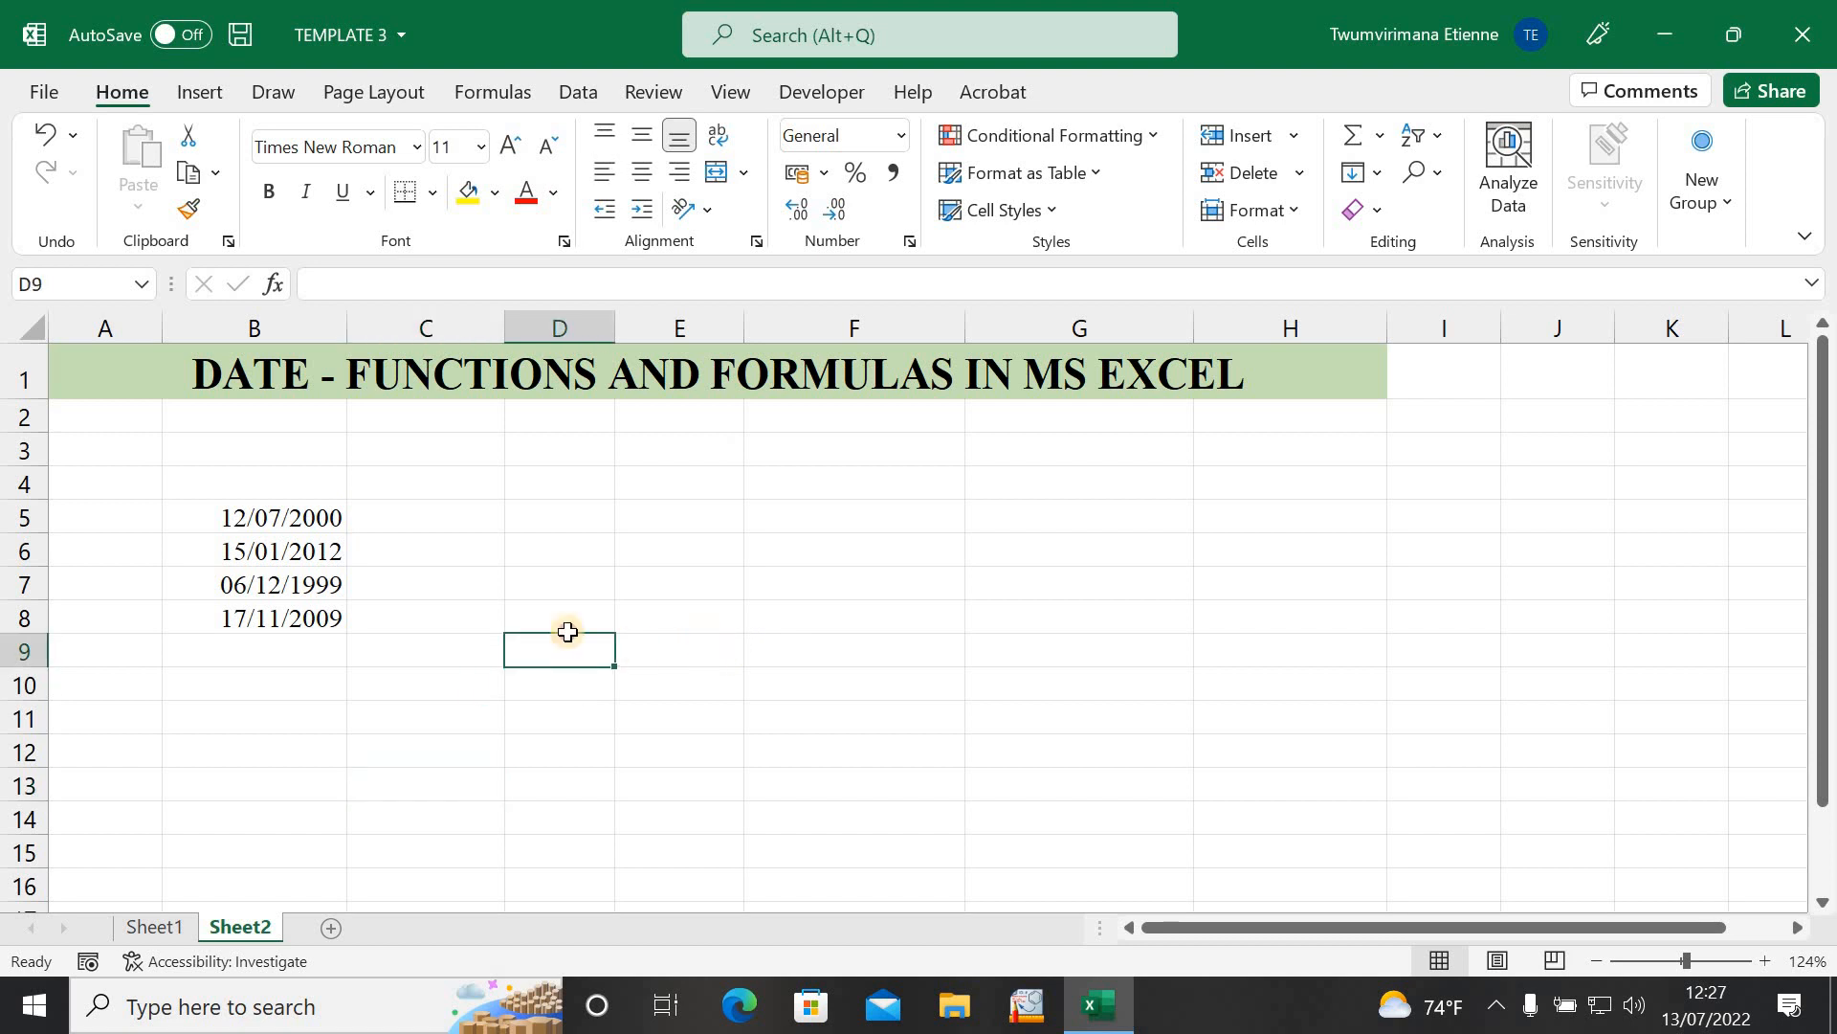
pyautogui.click(235, 524)
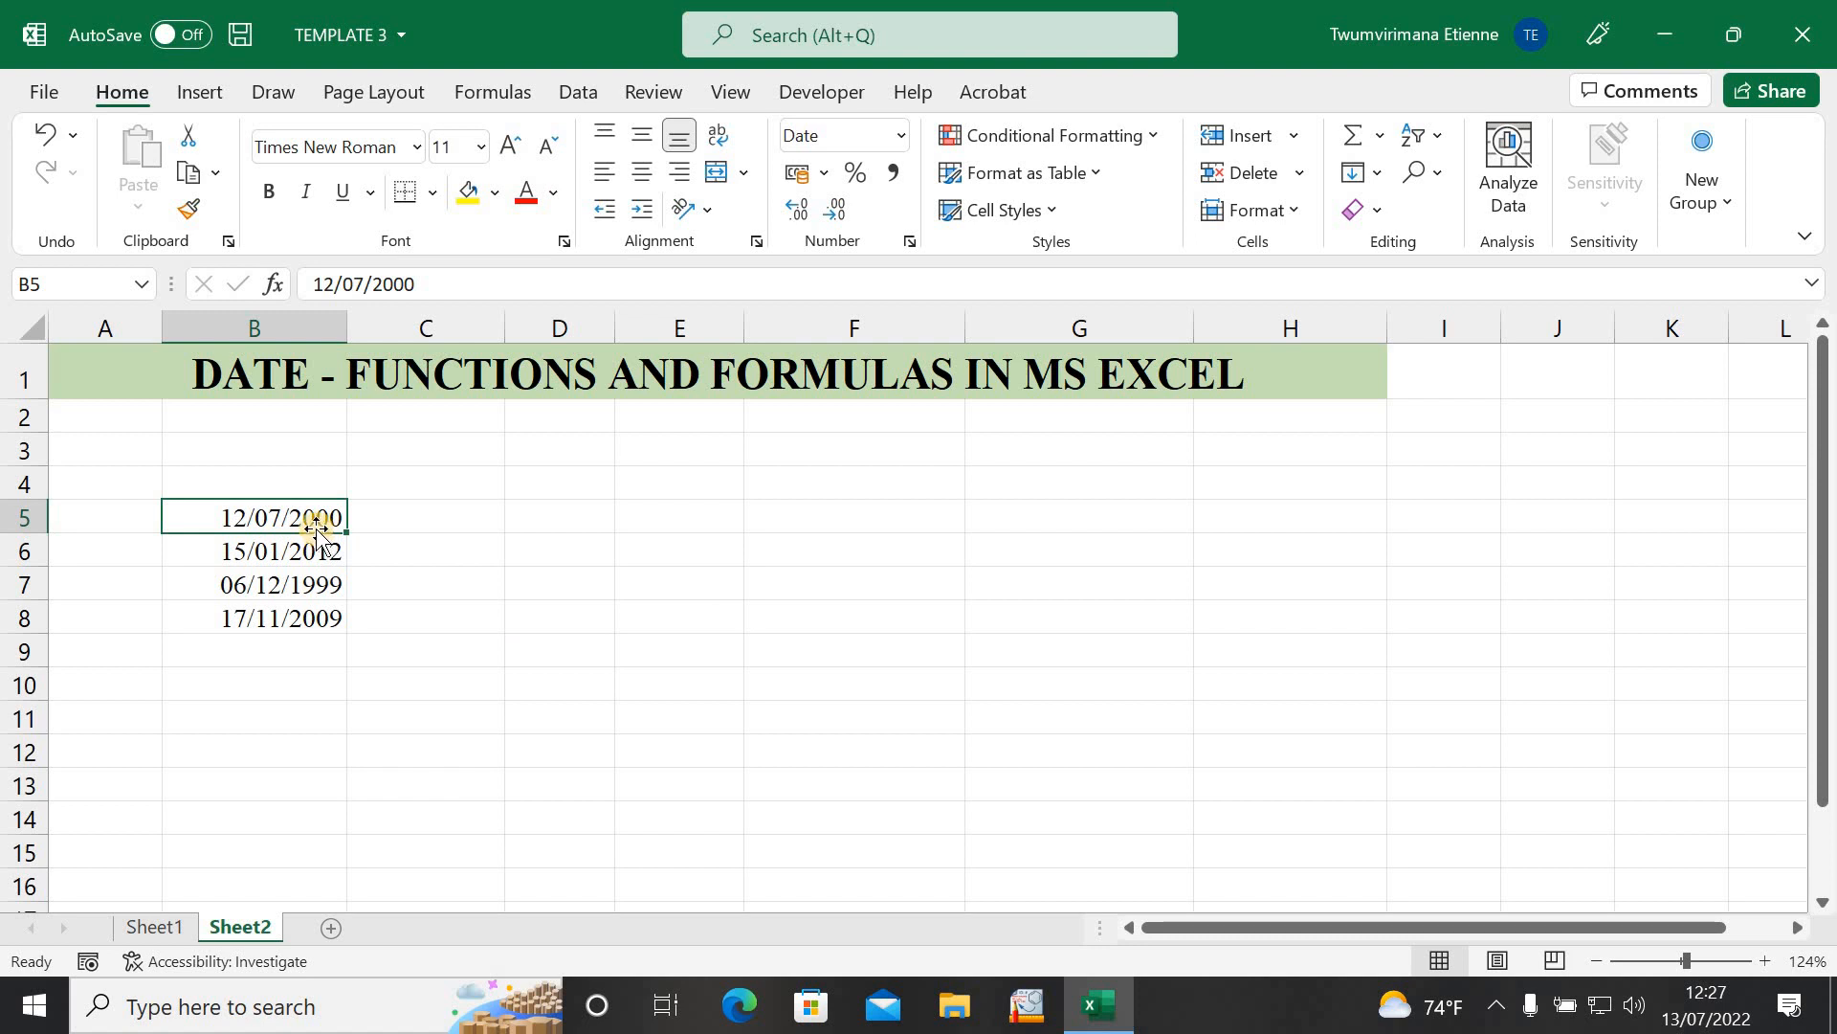
pyautogui.click(573, 577)
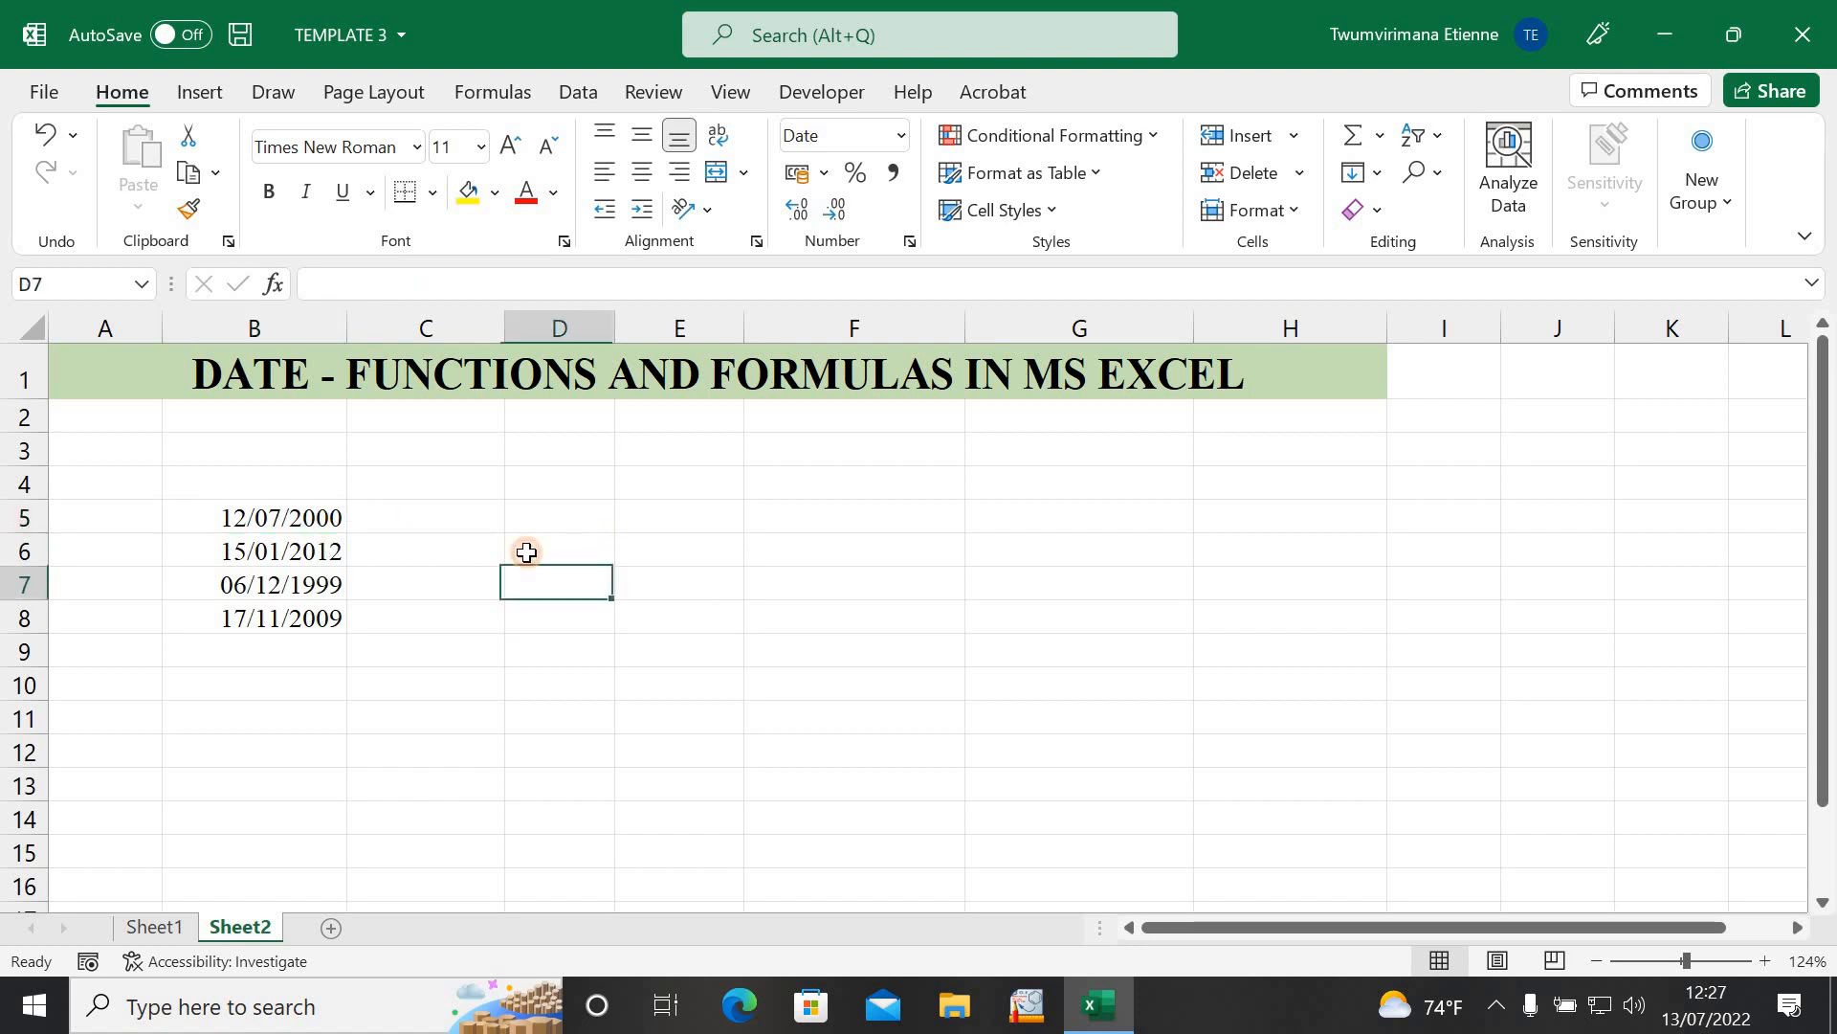
pyautogui.click(279, 519)
pyautogui.click(570, 589)
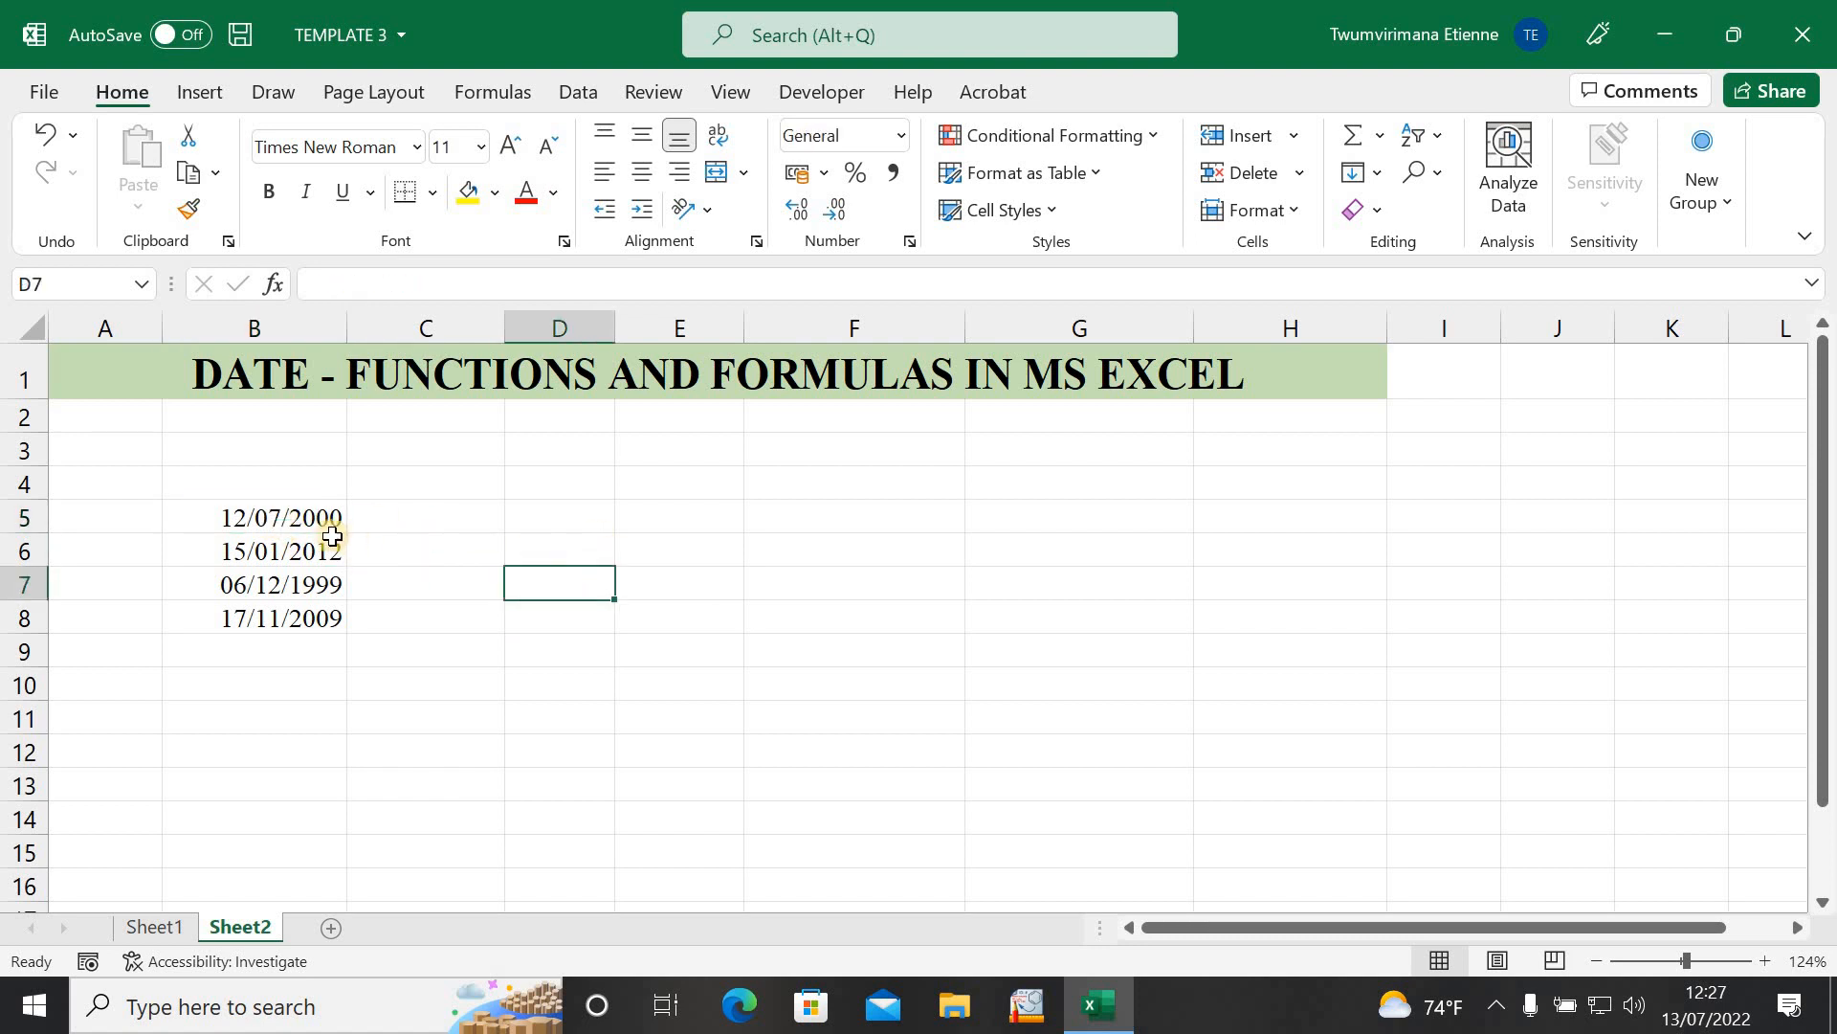
pyautogui.click(627, 681)
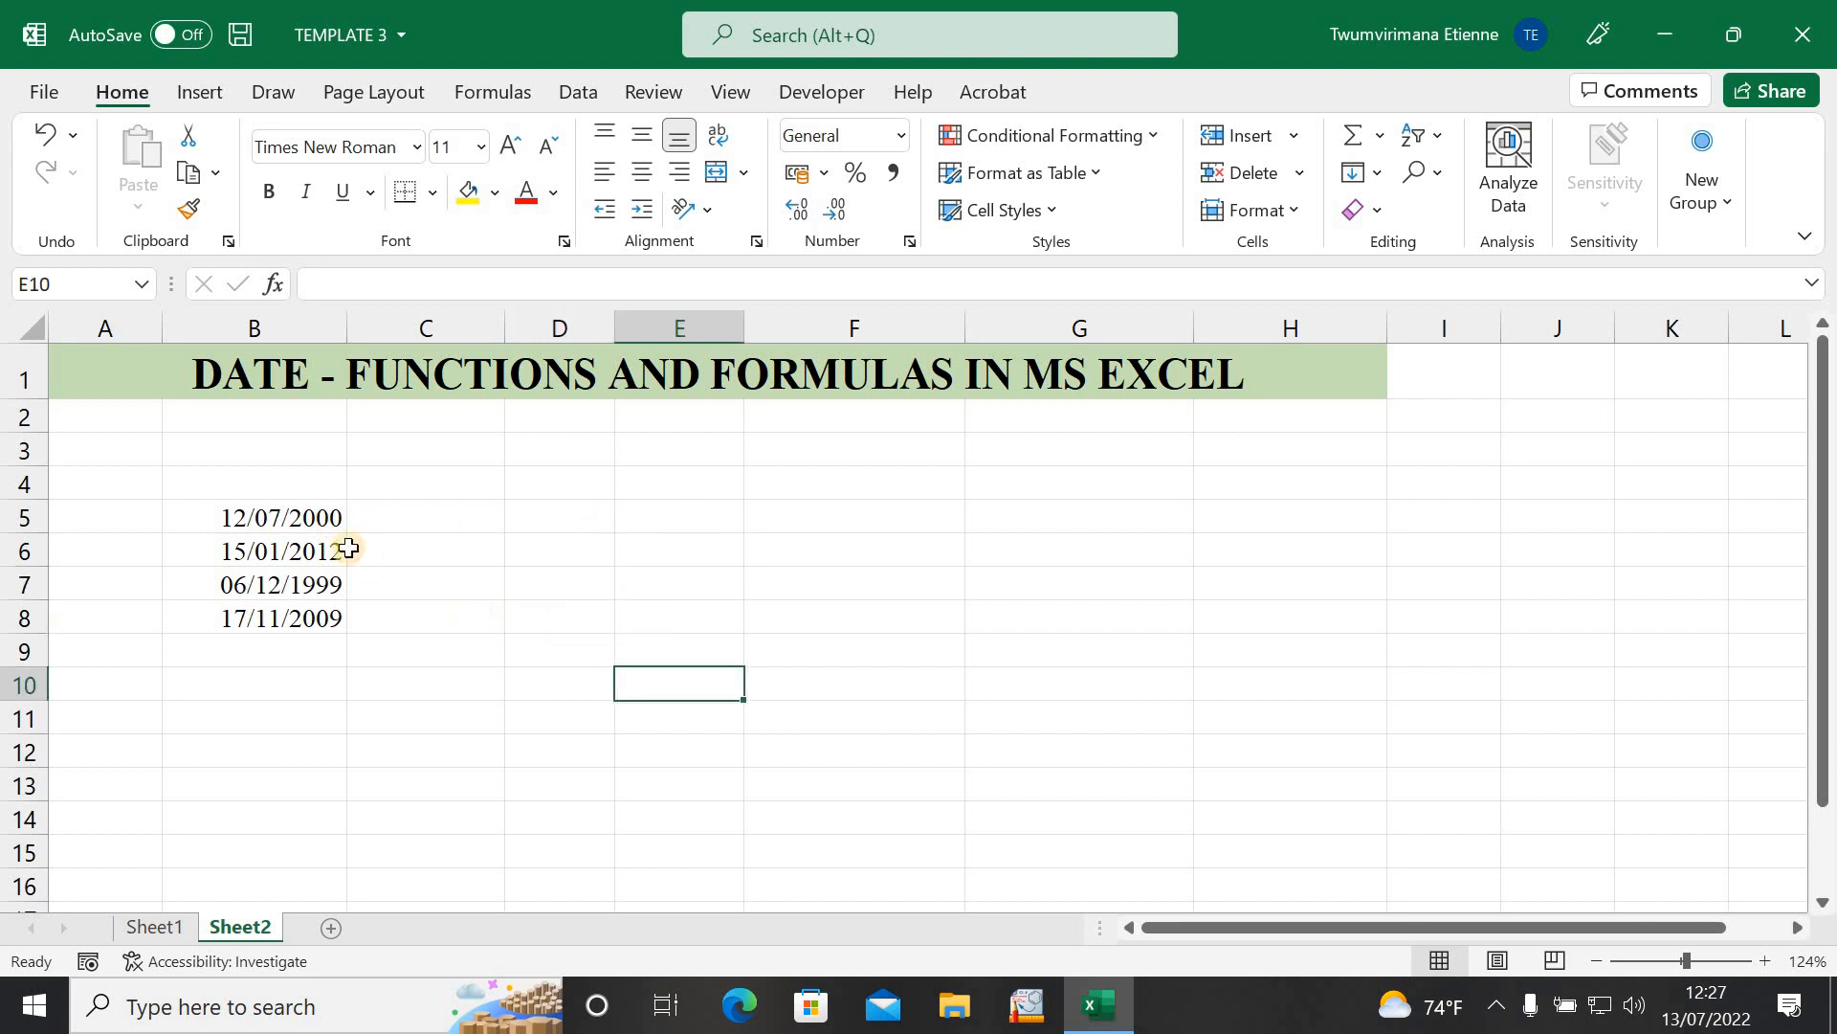
pyautogui.click(296, 556)
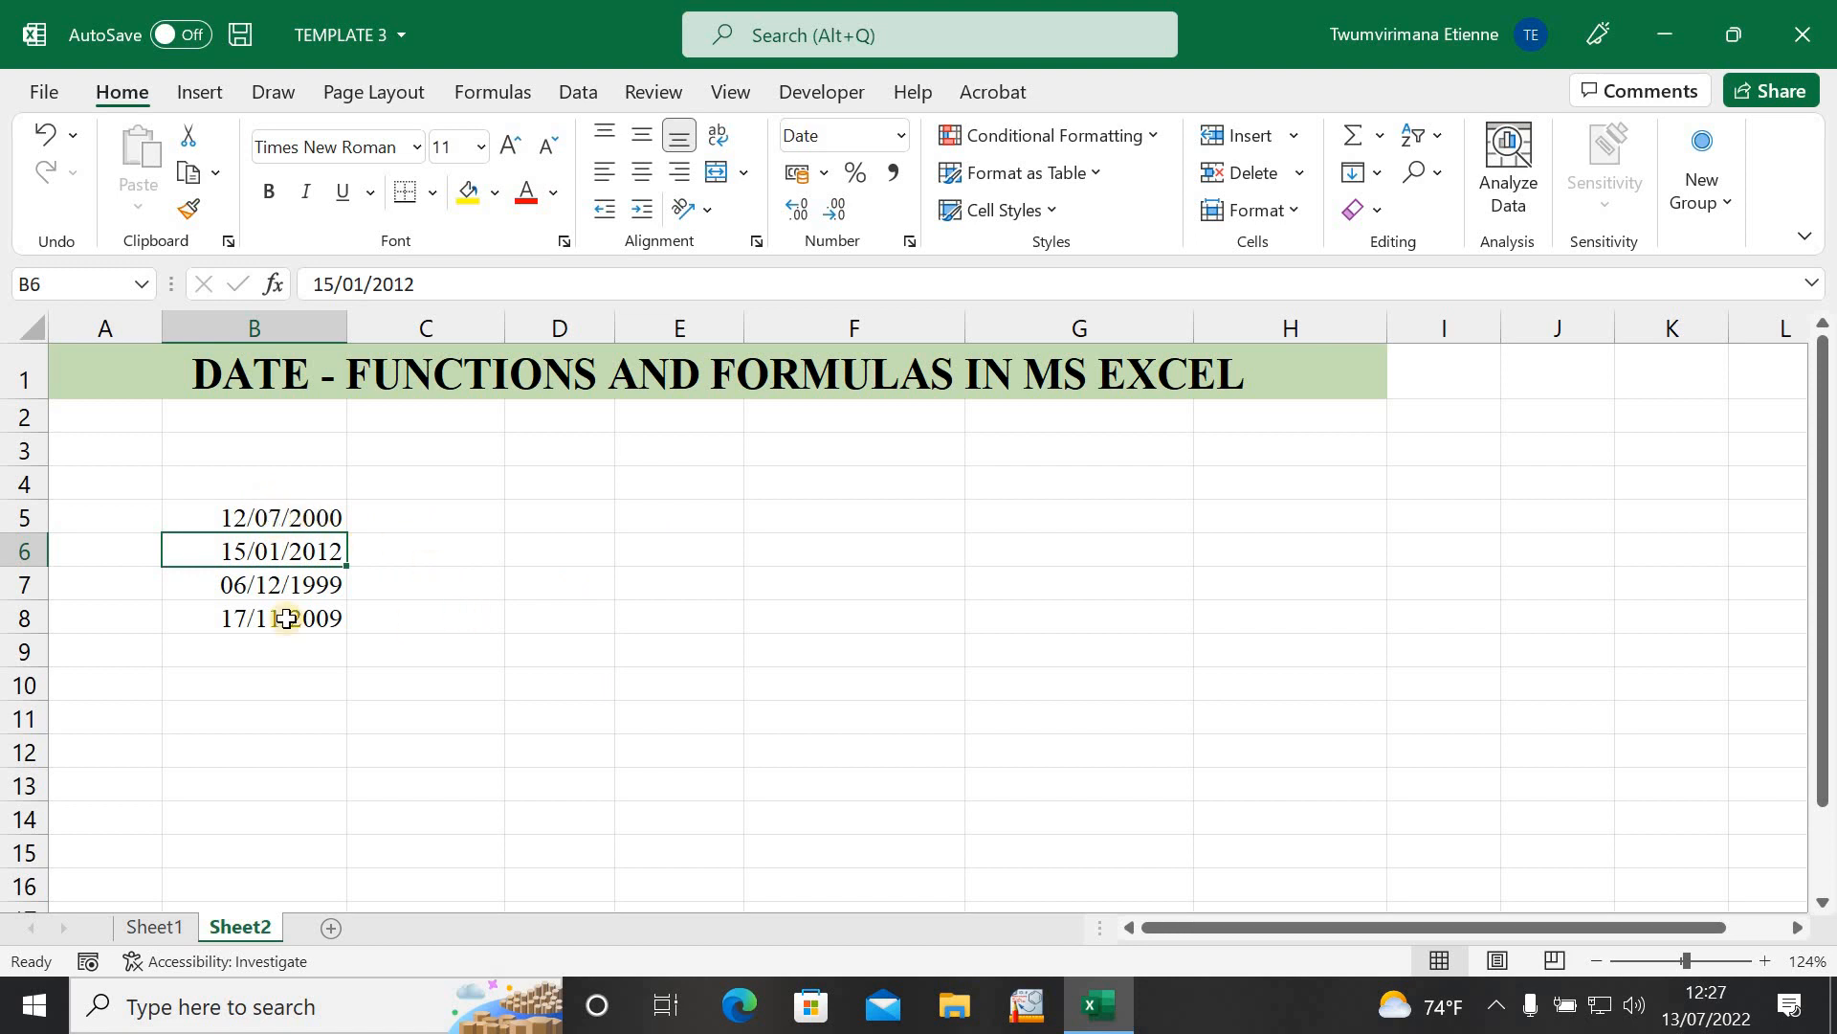
pyautogui.click(364, 650)
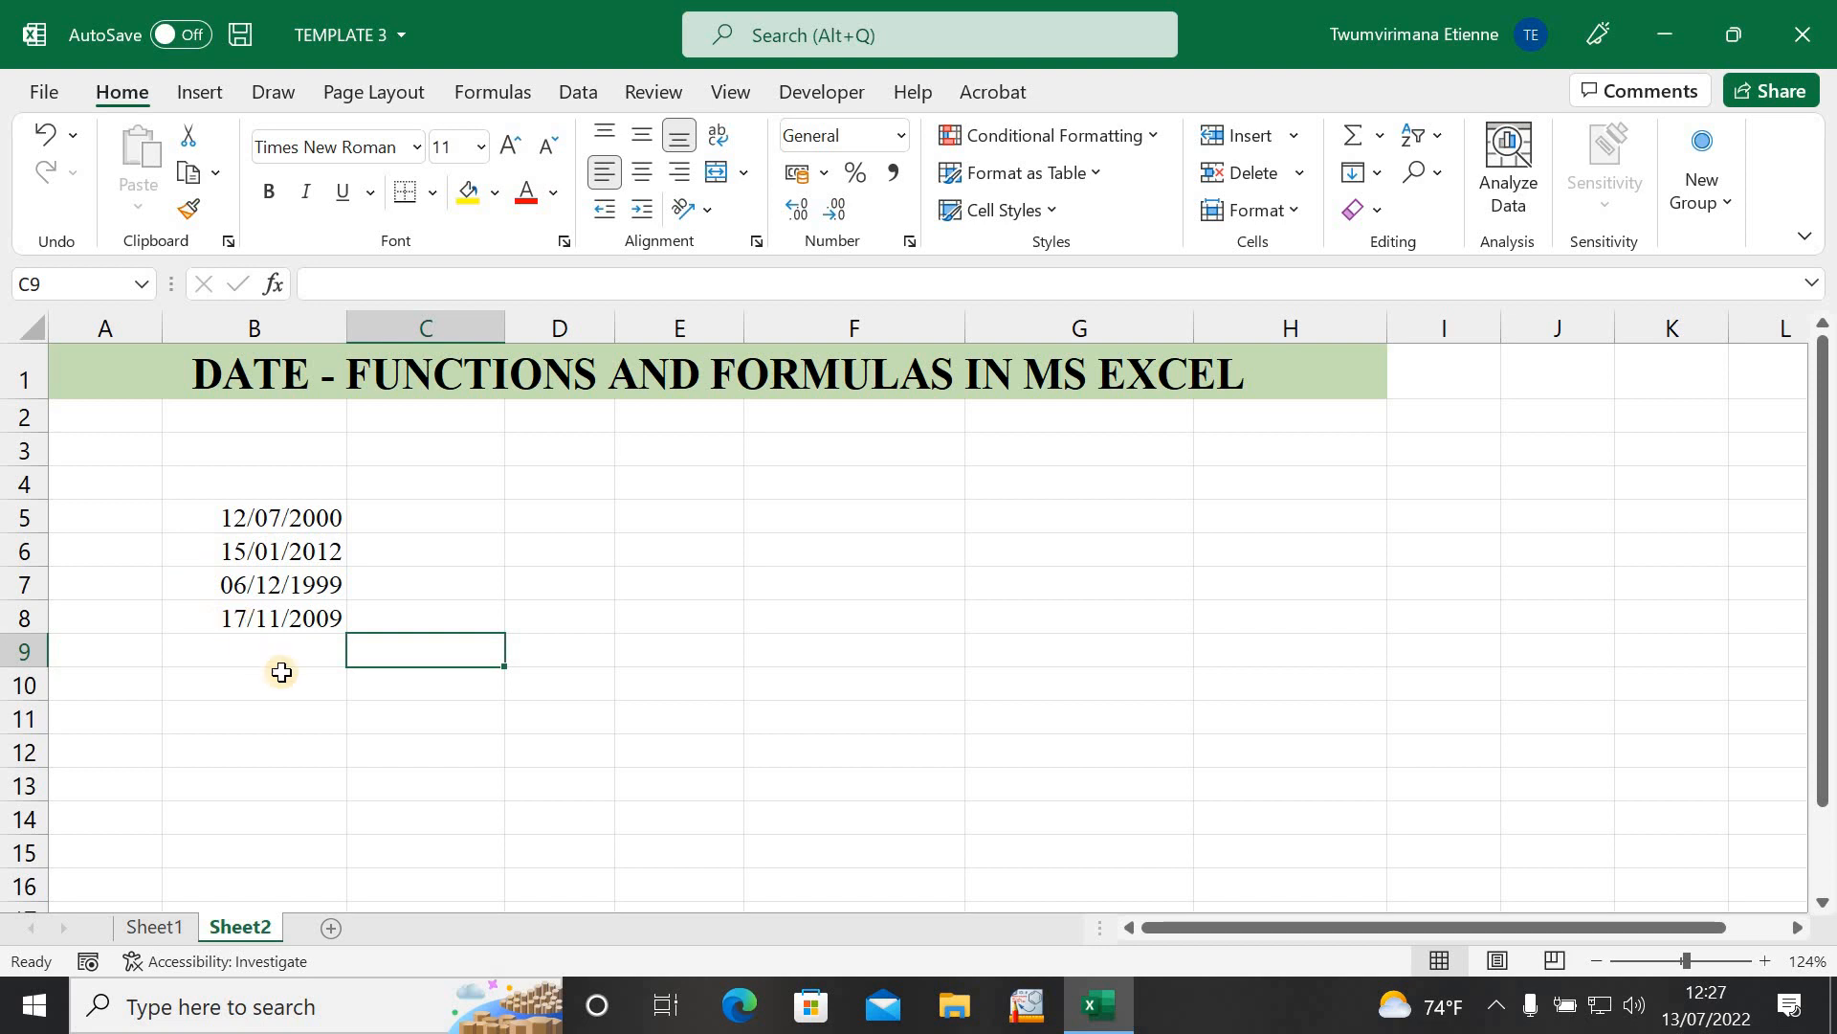
pyautogui.click(509, 523)
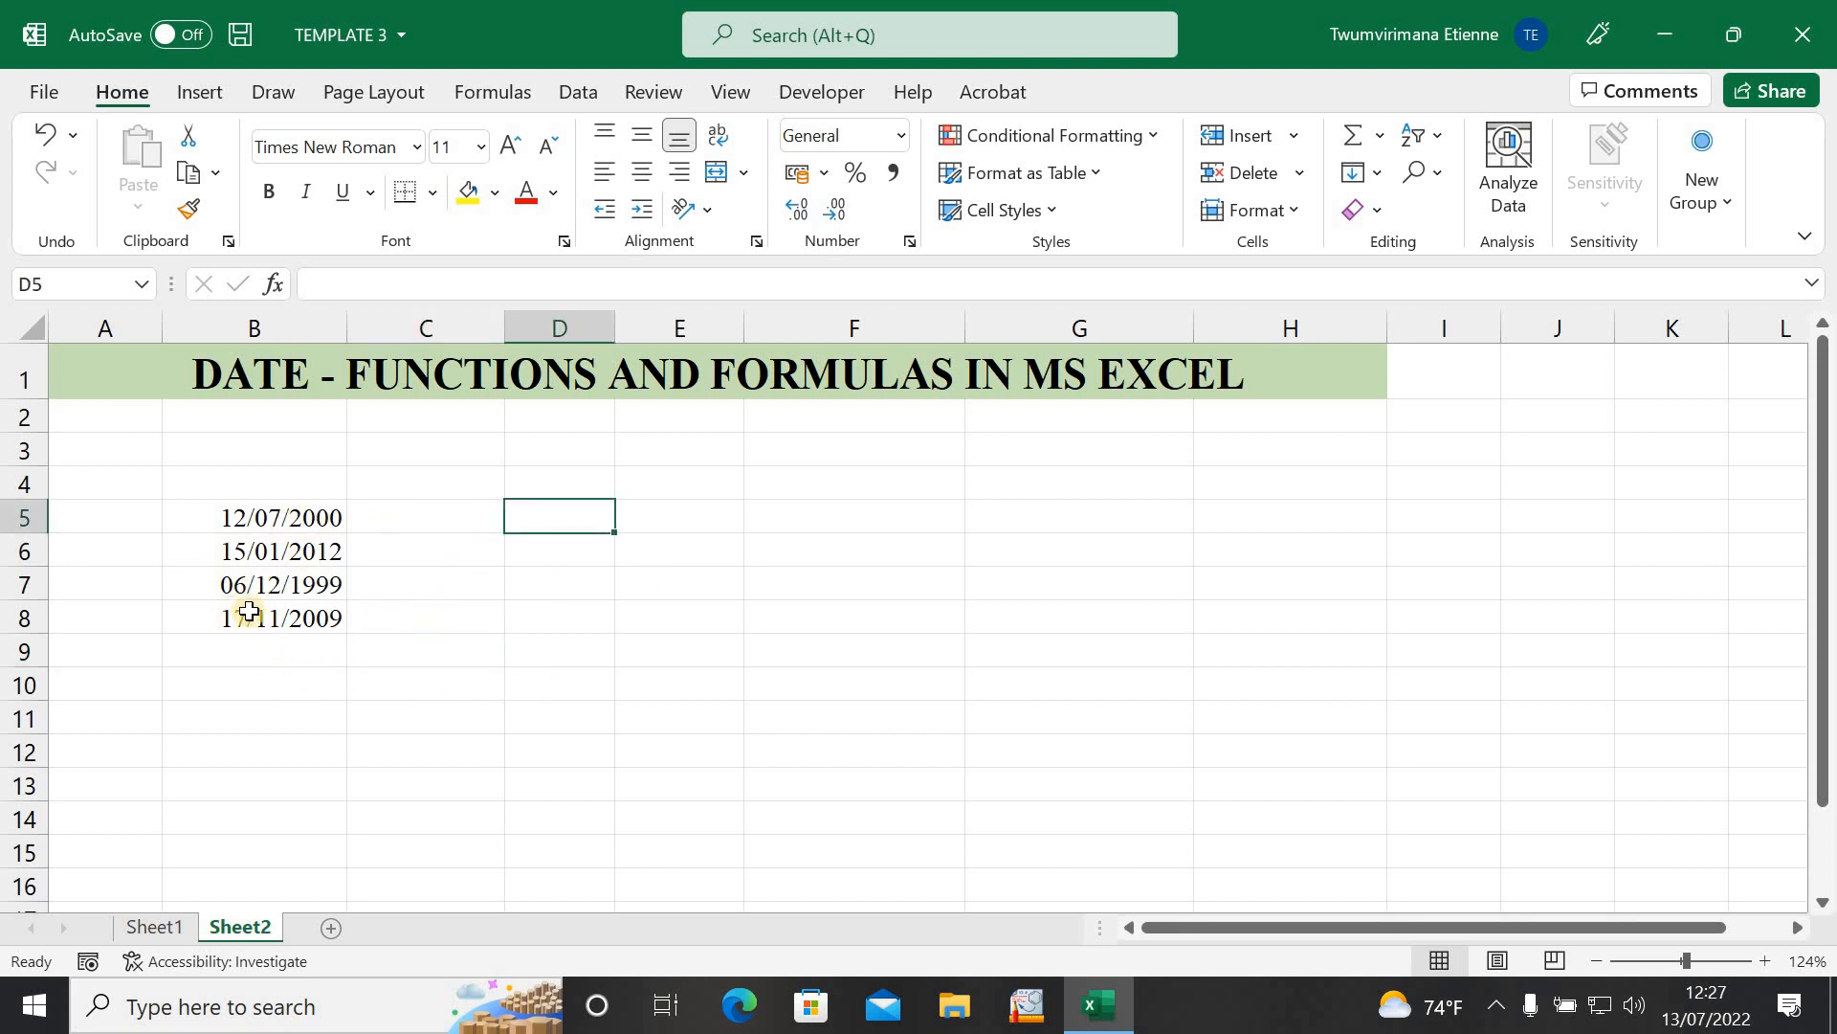
pyautogui.click(646, 585)
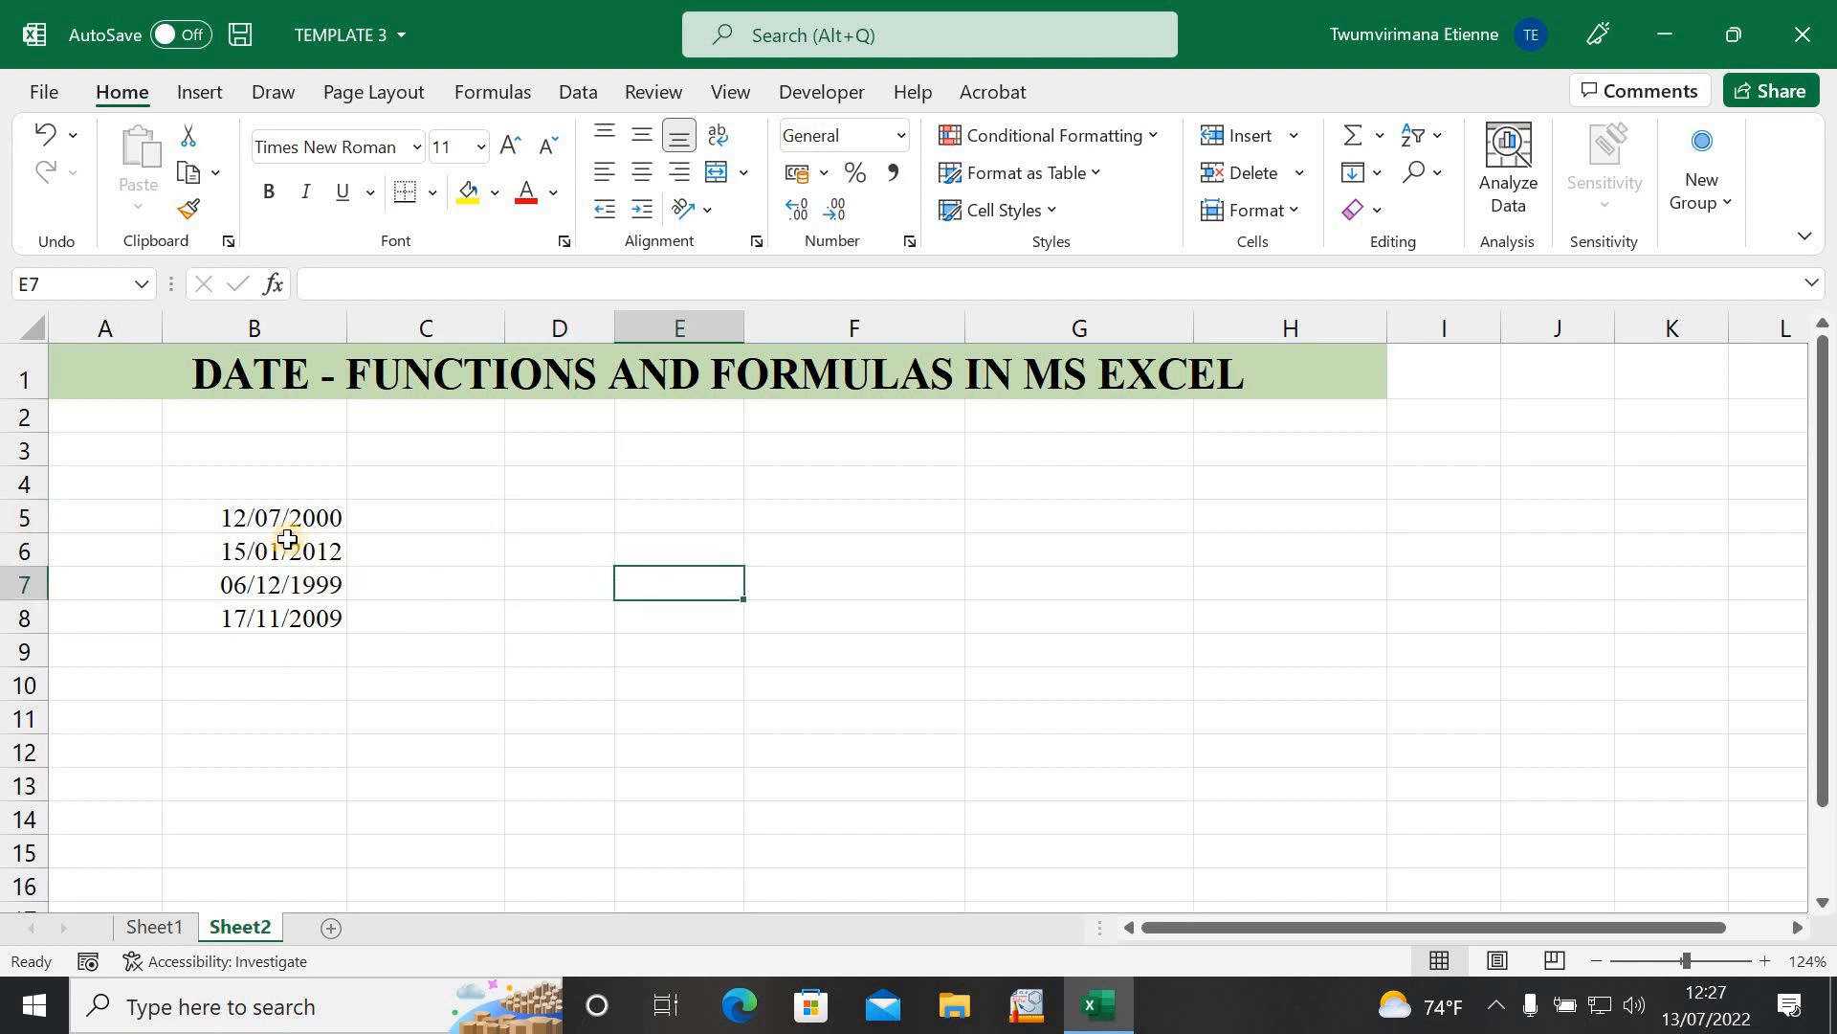
pyautogui.click(287, 541)
pyautogui.click(284, 517)
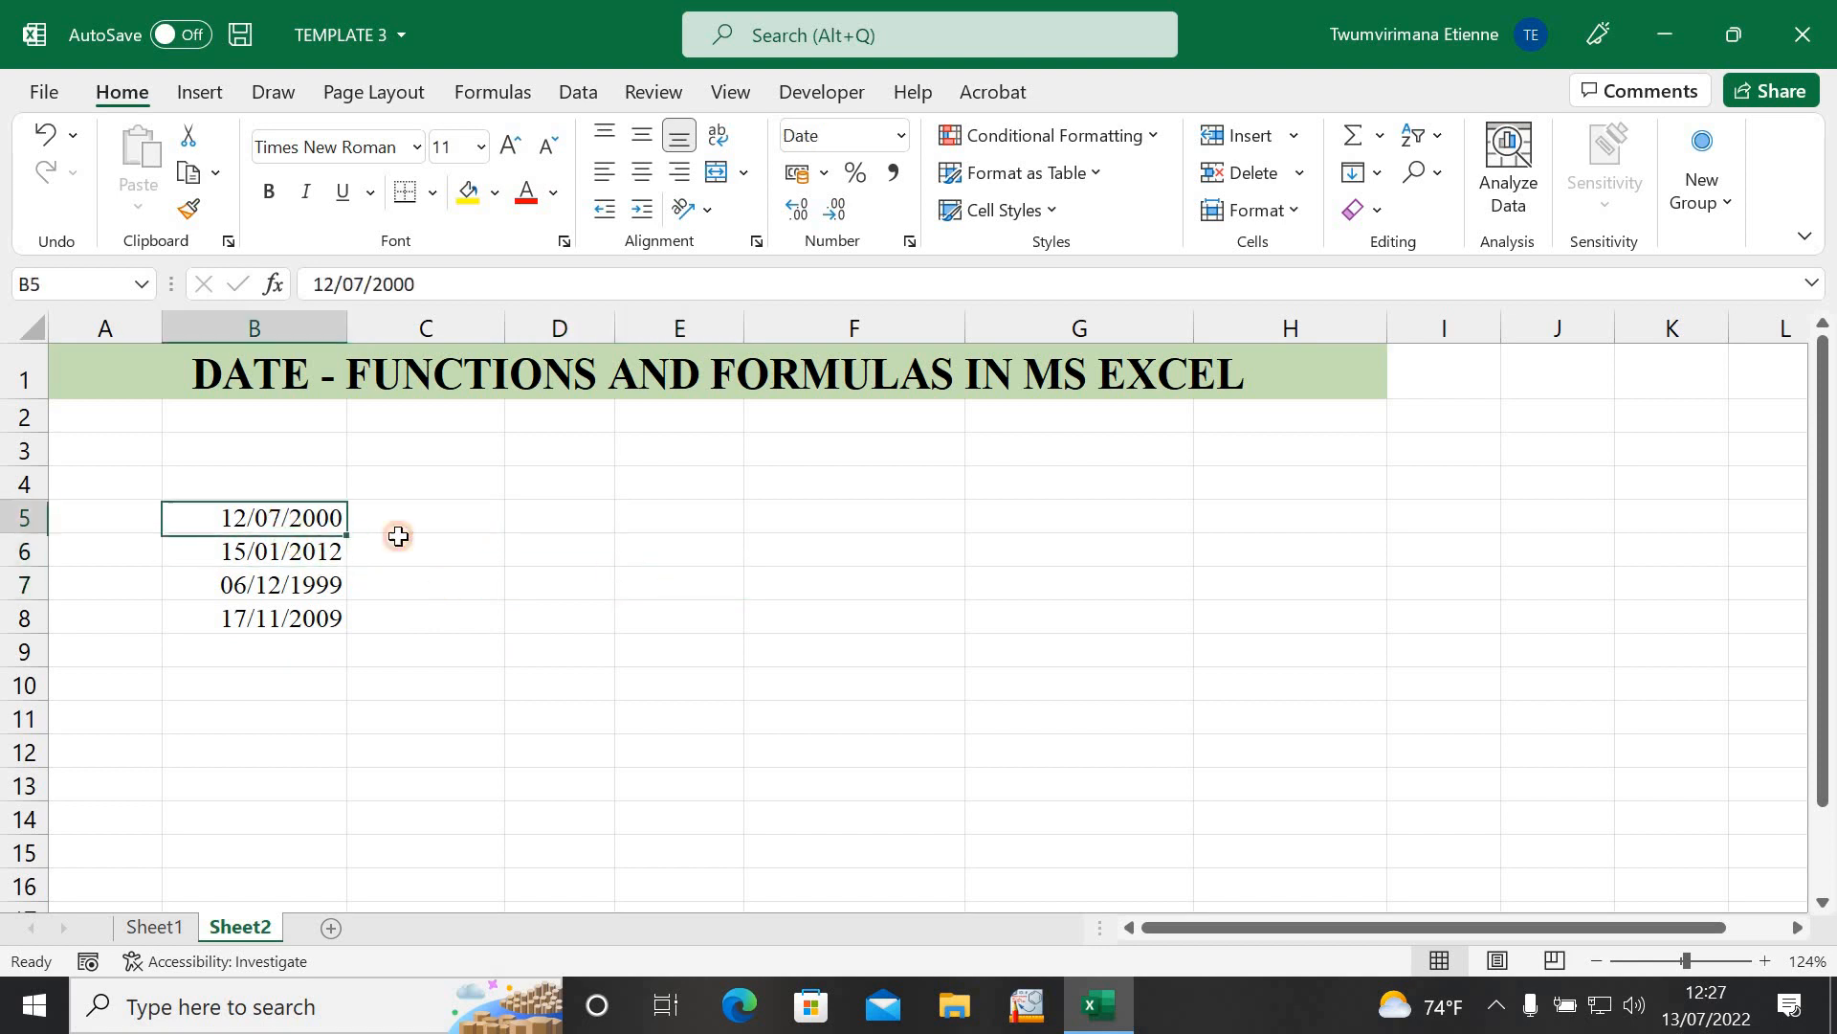
pyautogui.click(574, 646)
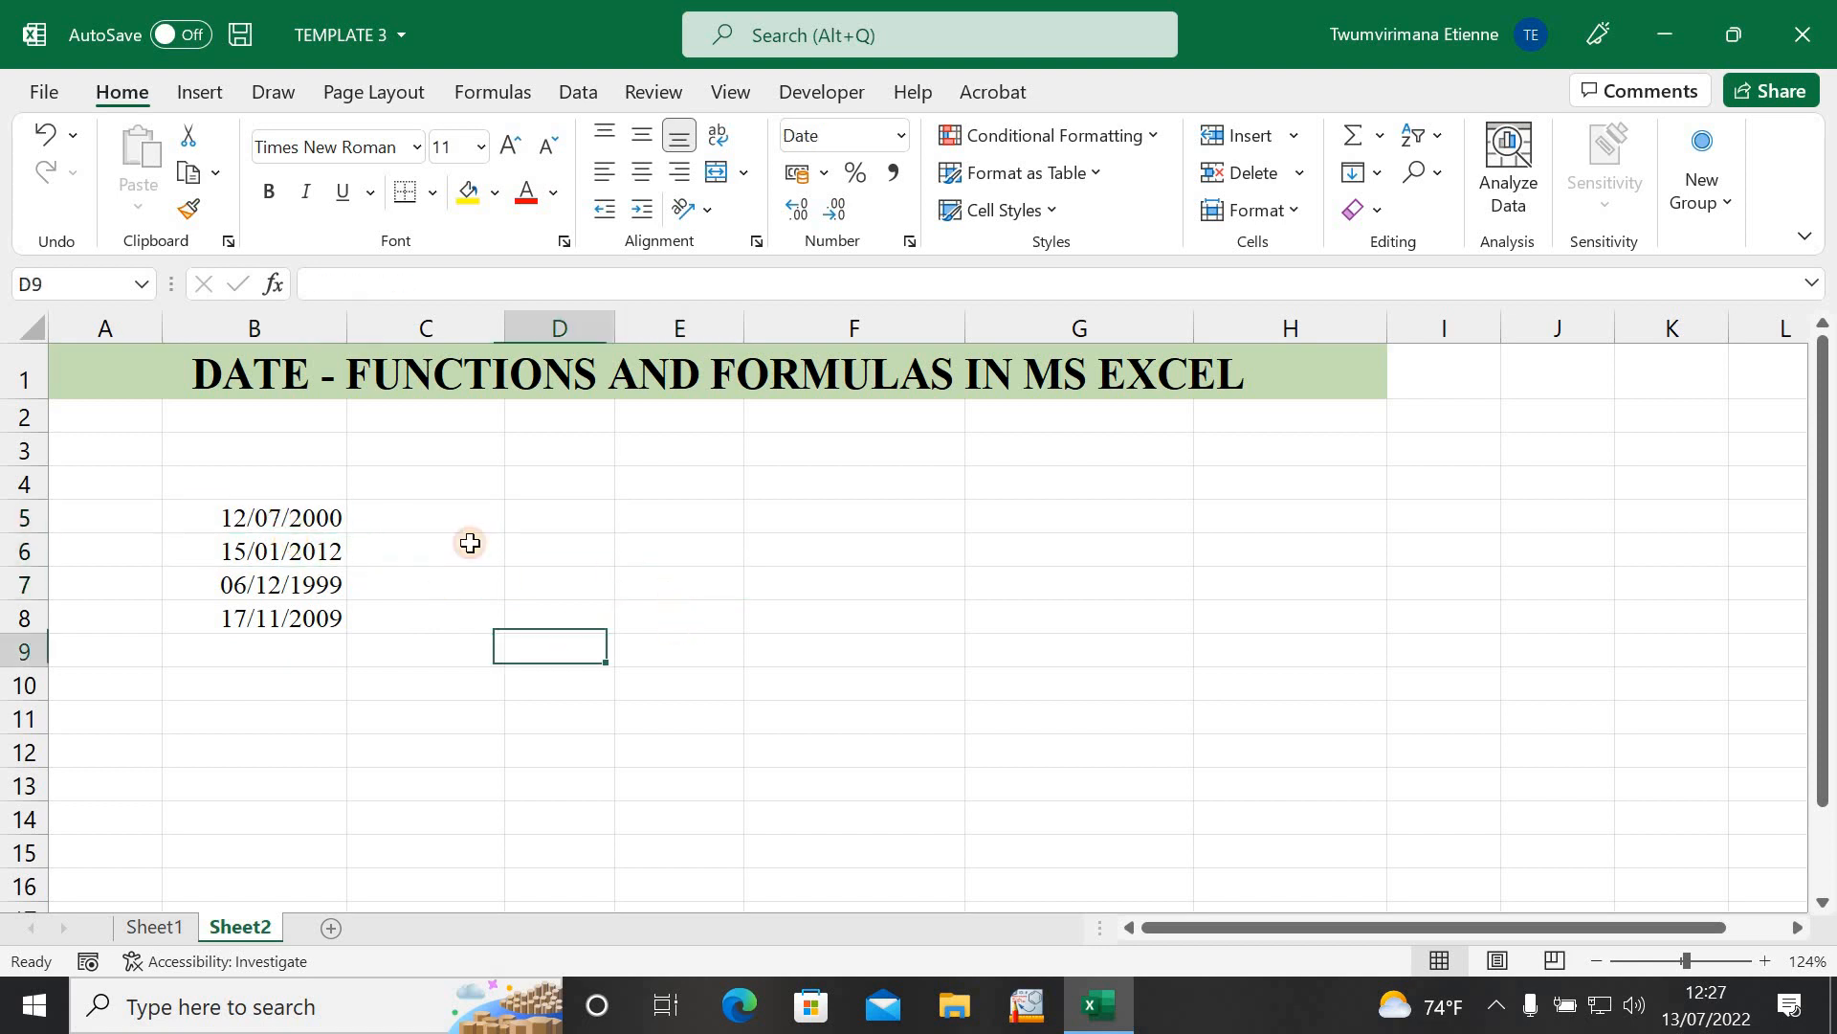
# Step: Enter the heading TODAY in cell C4, above the column beside the dates
pyautogui.click(465, 494)
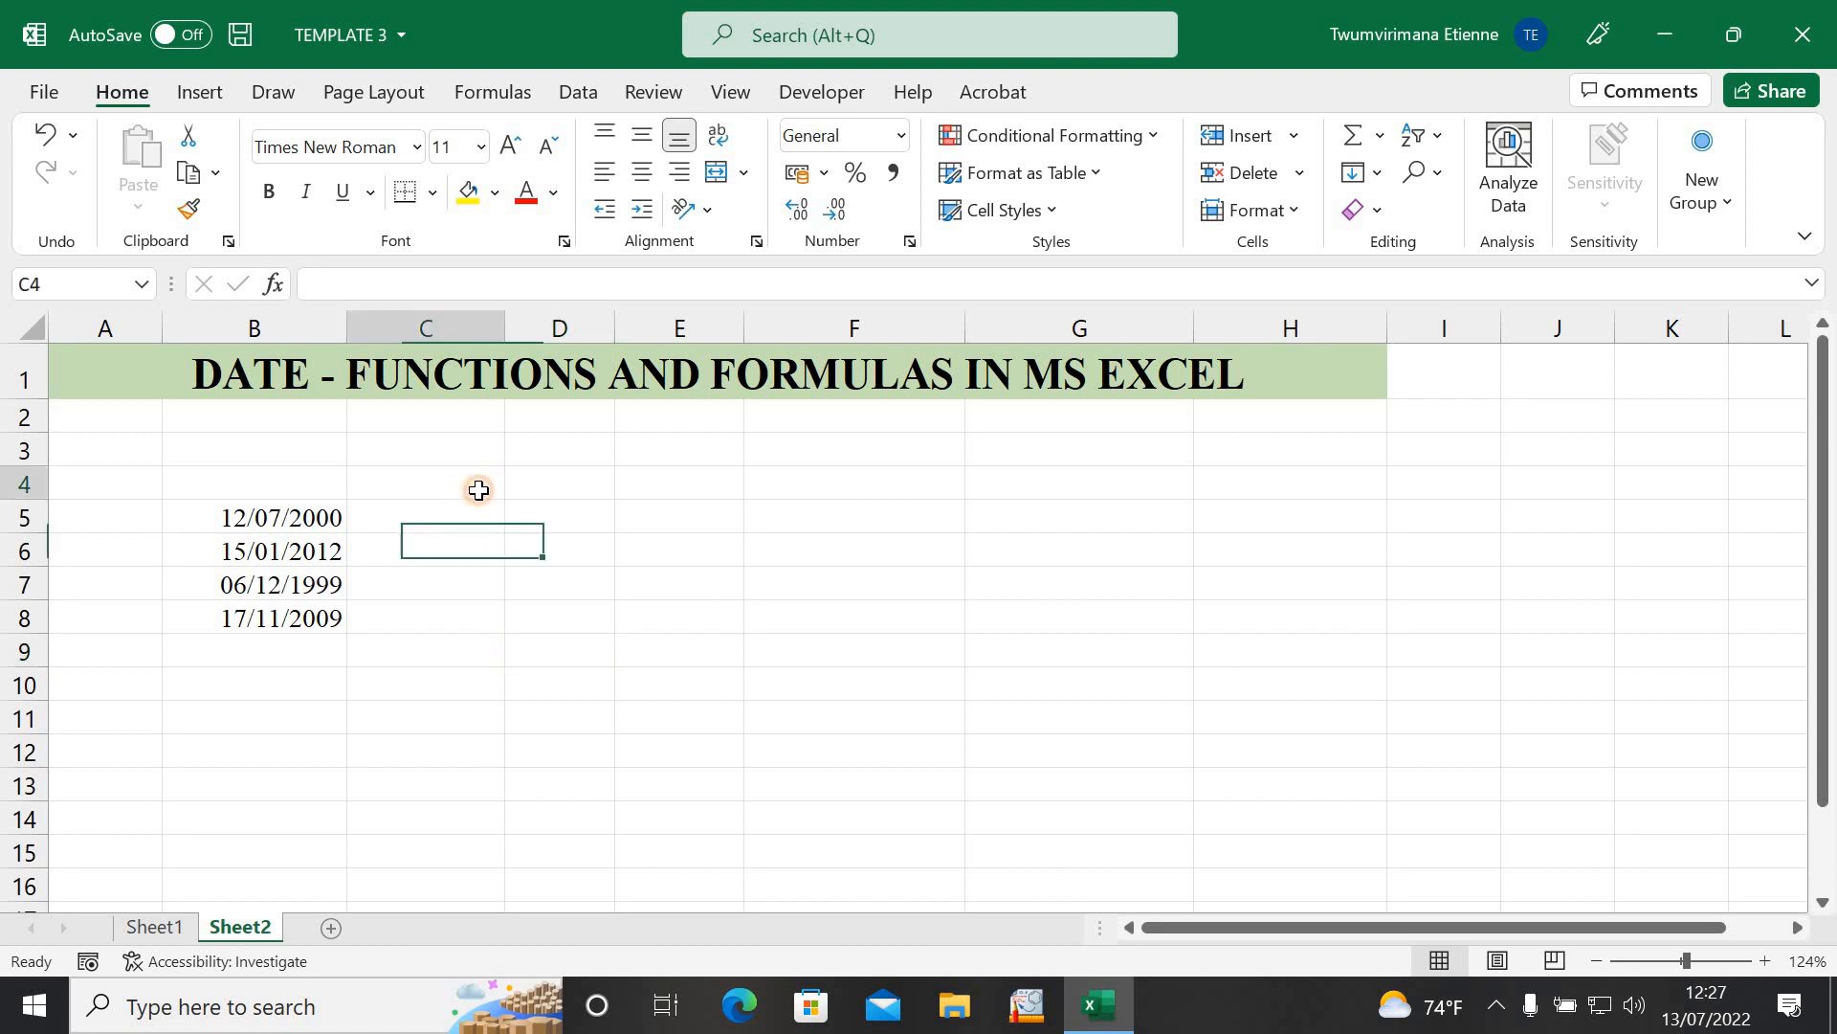
pyautogui.write('TO')
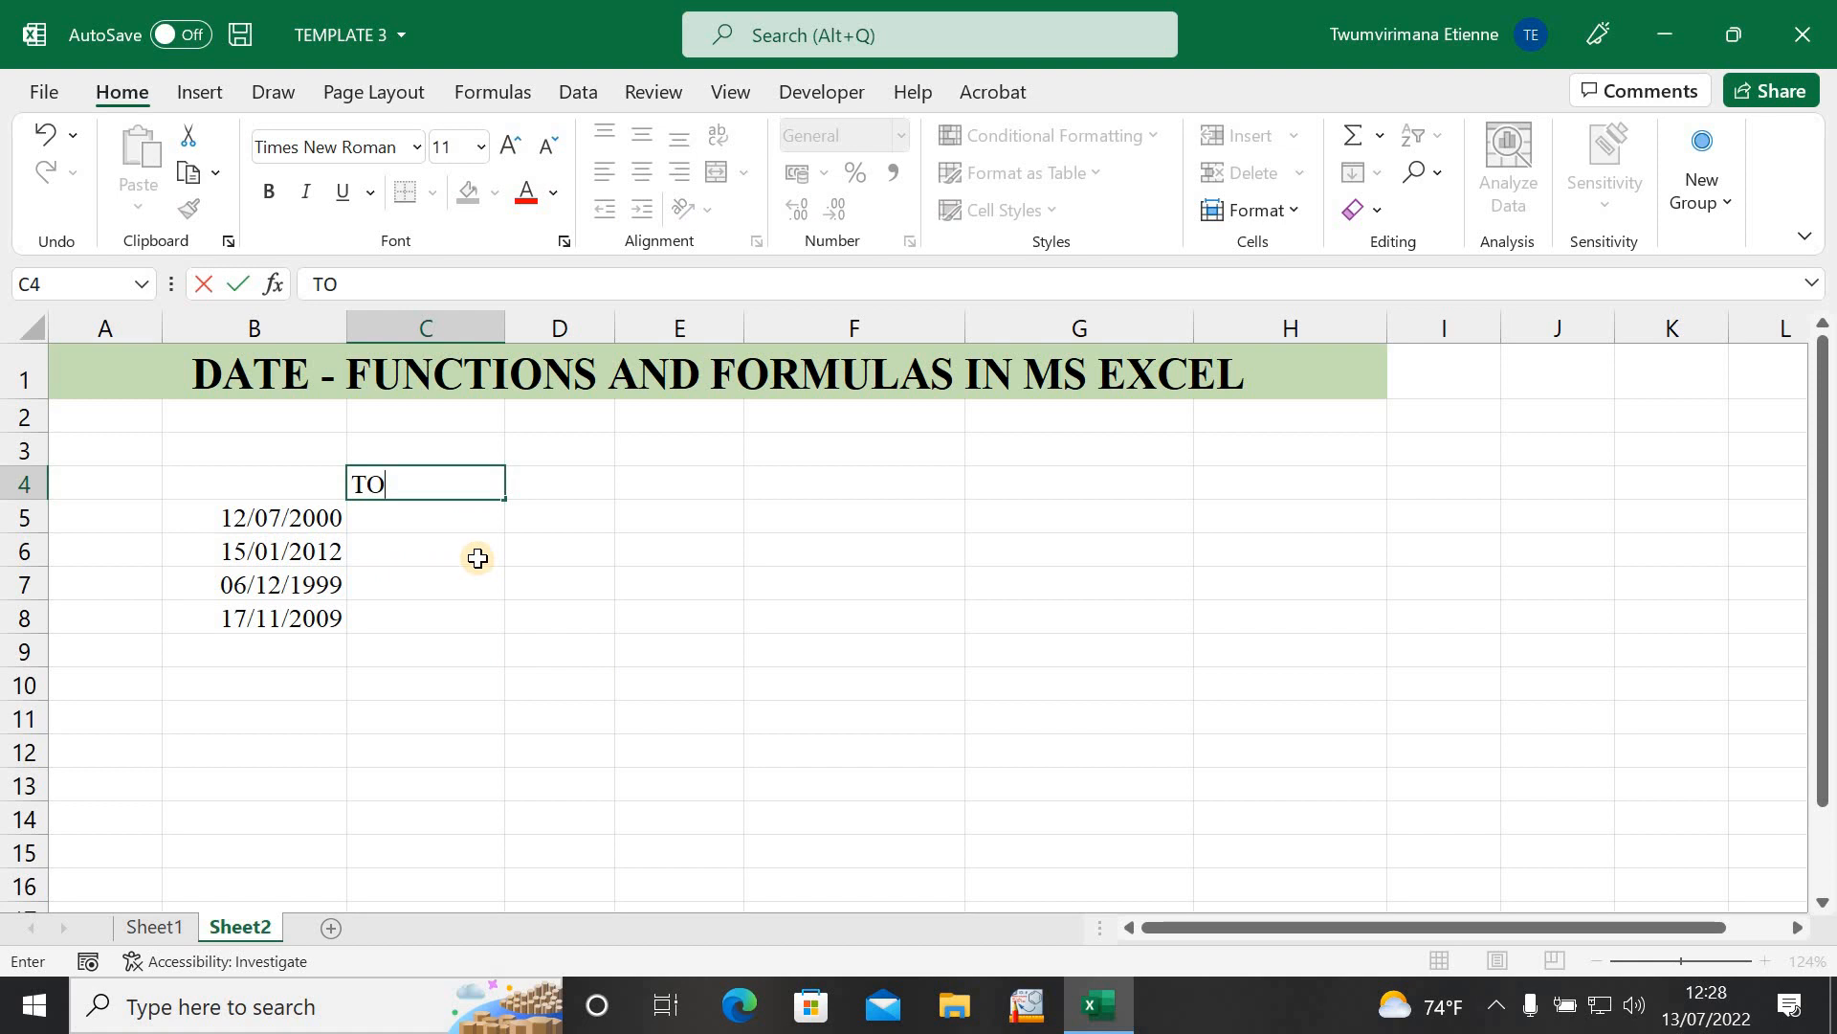
pyautogui.write('DAY')
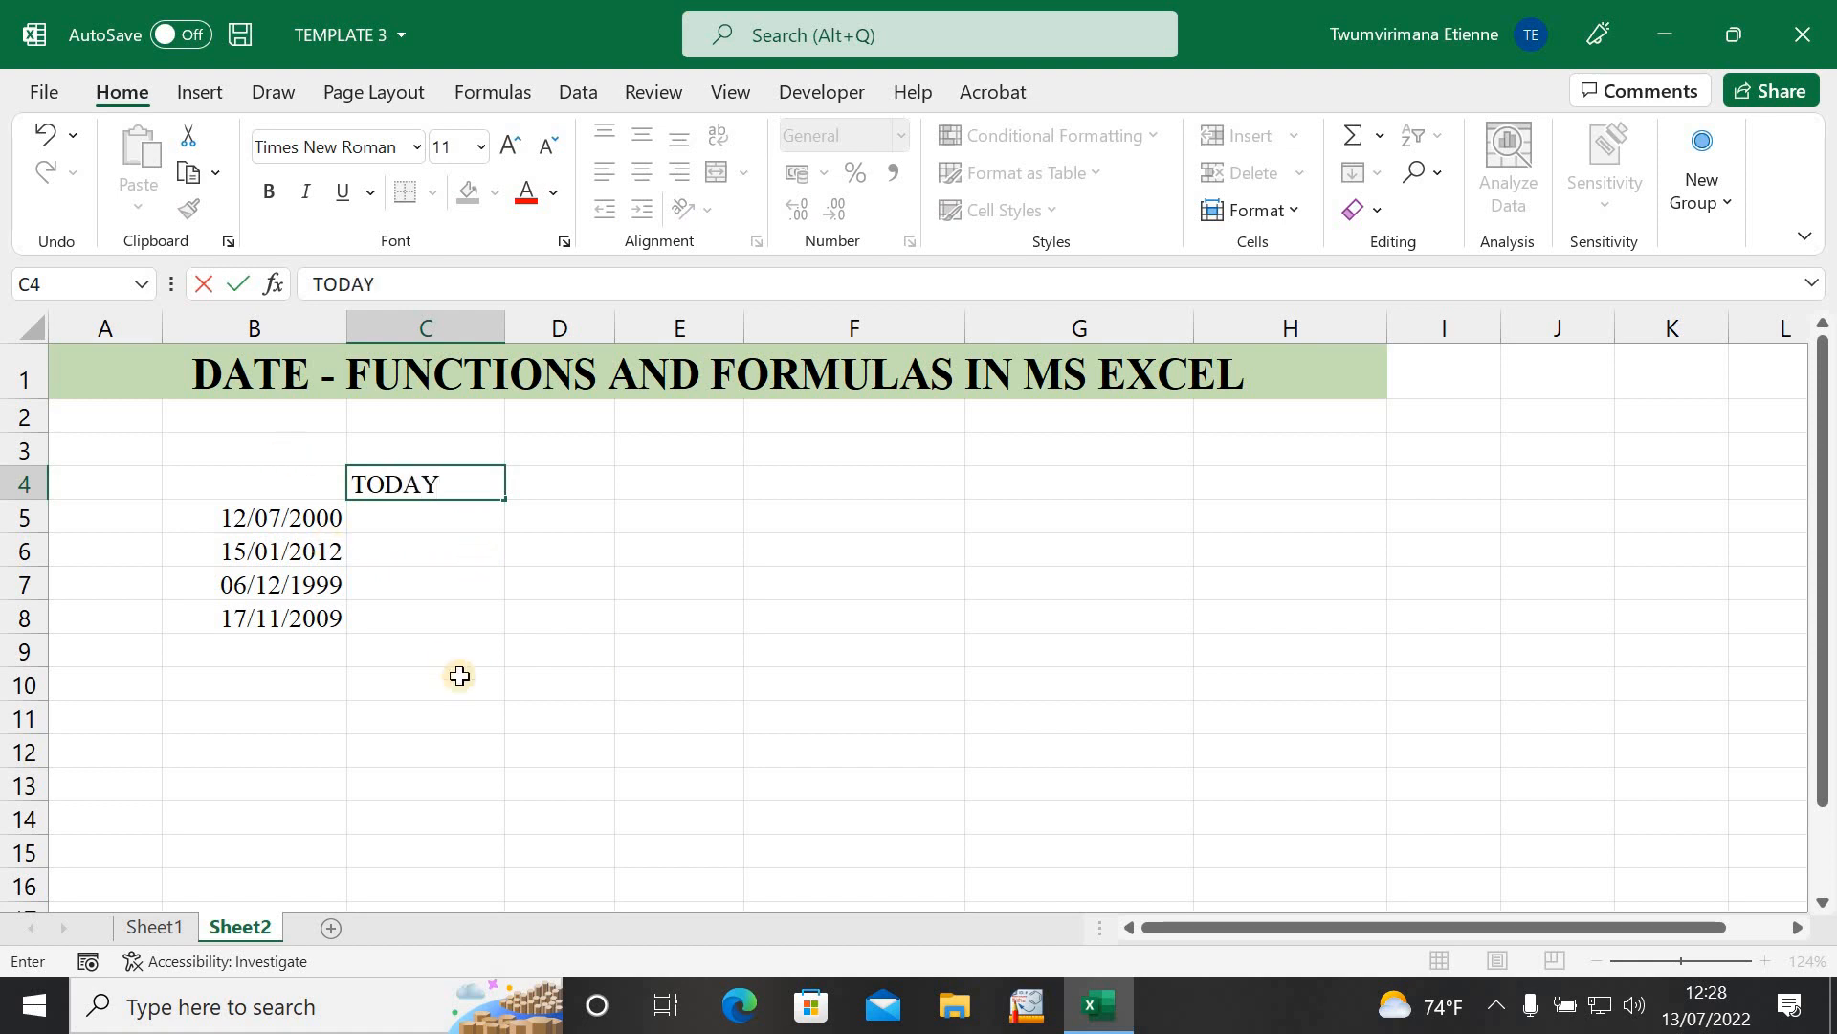
pyautogui.click(458, 543)
# Step: Enter the formula =TODAY() in cell C5 to return the current date
pyautogui.click(444, 508)
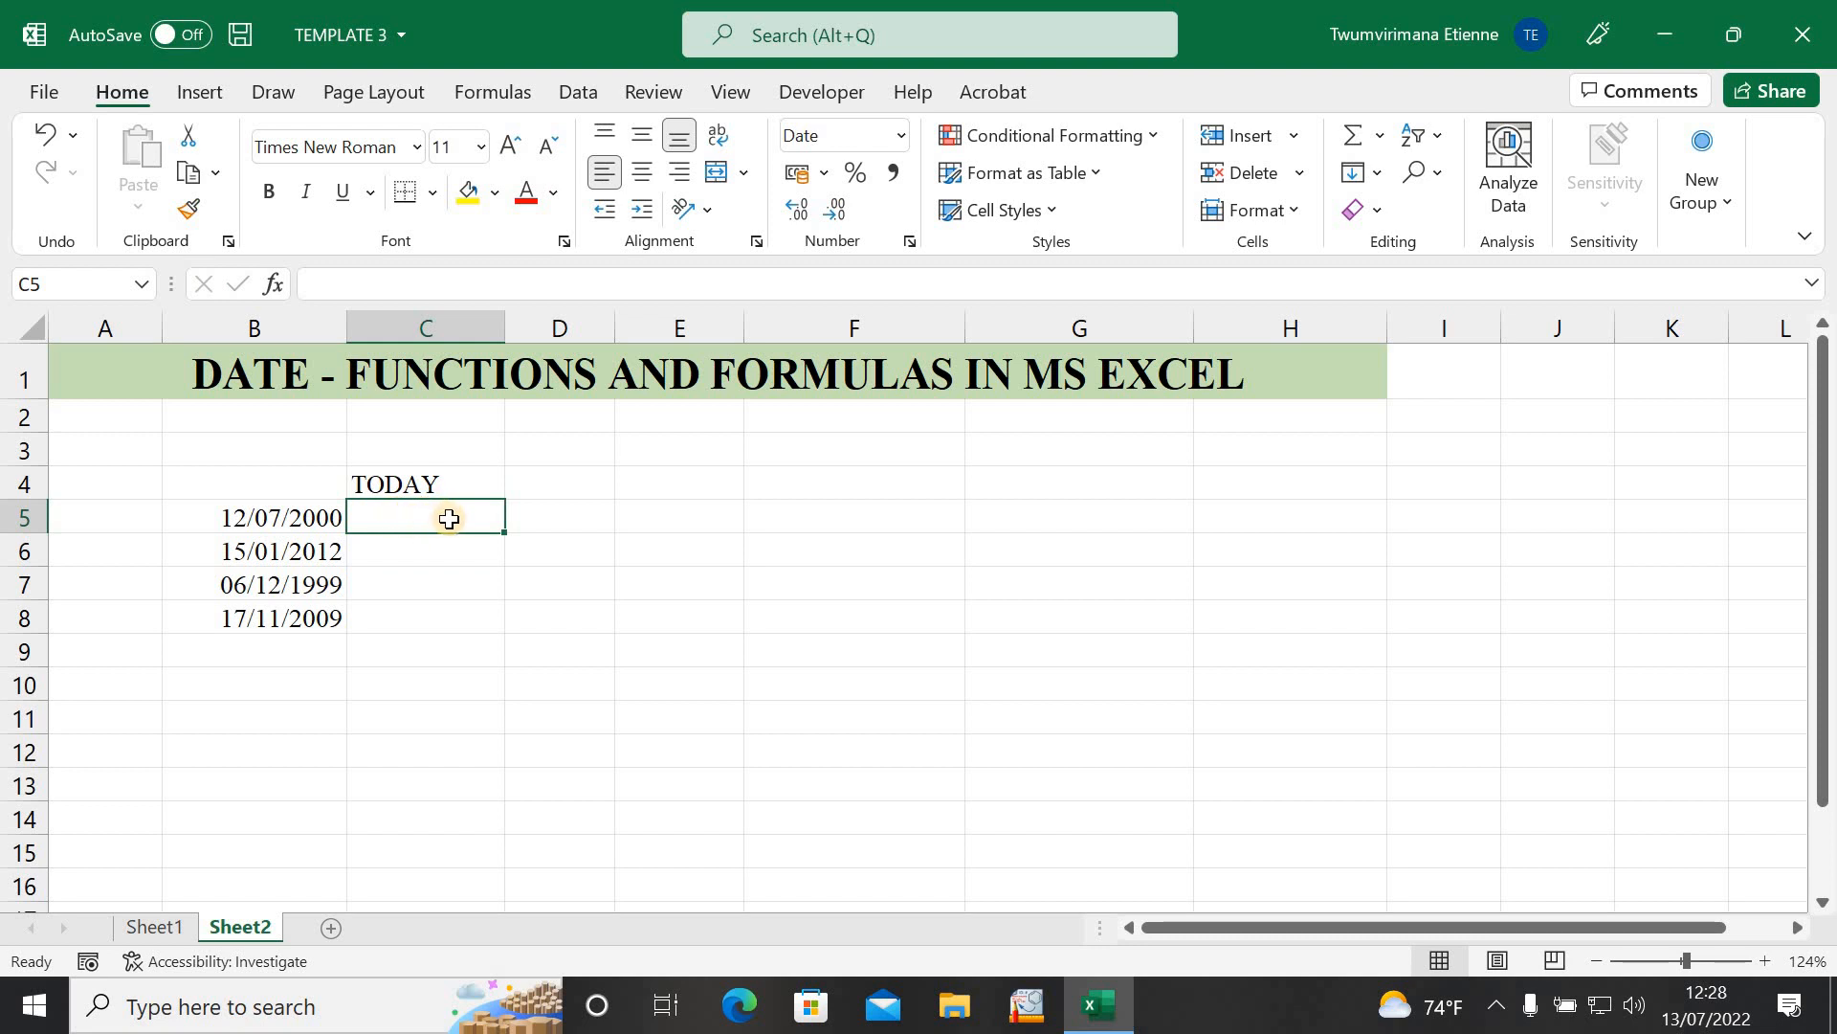
pyautogui.write('=')
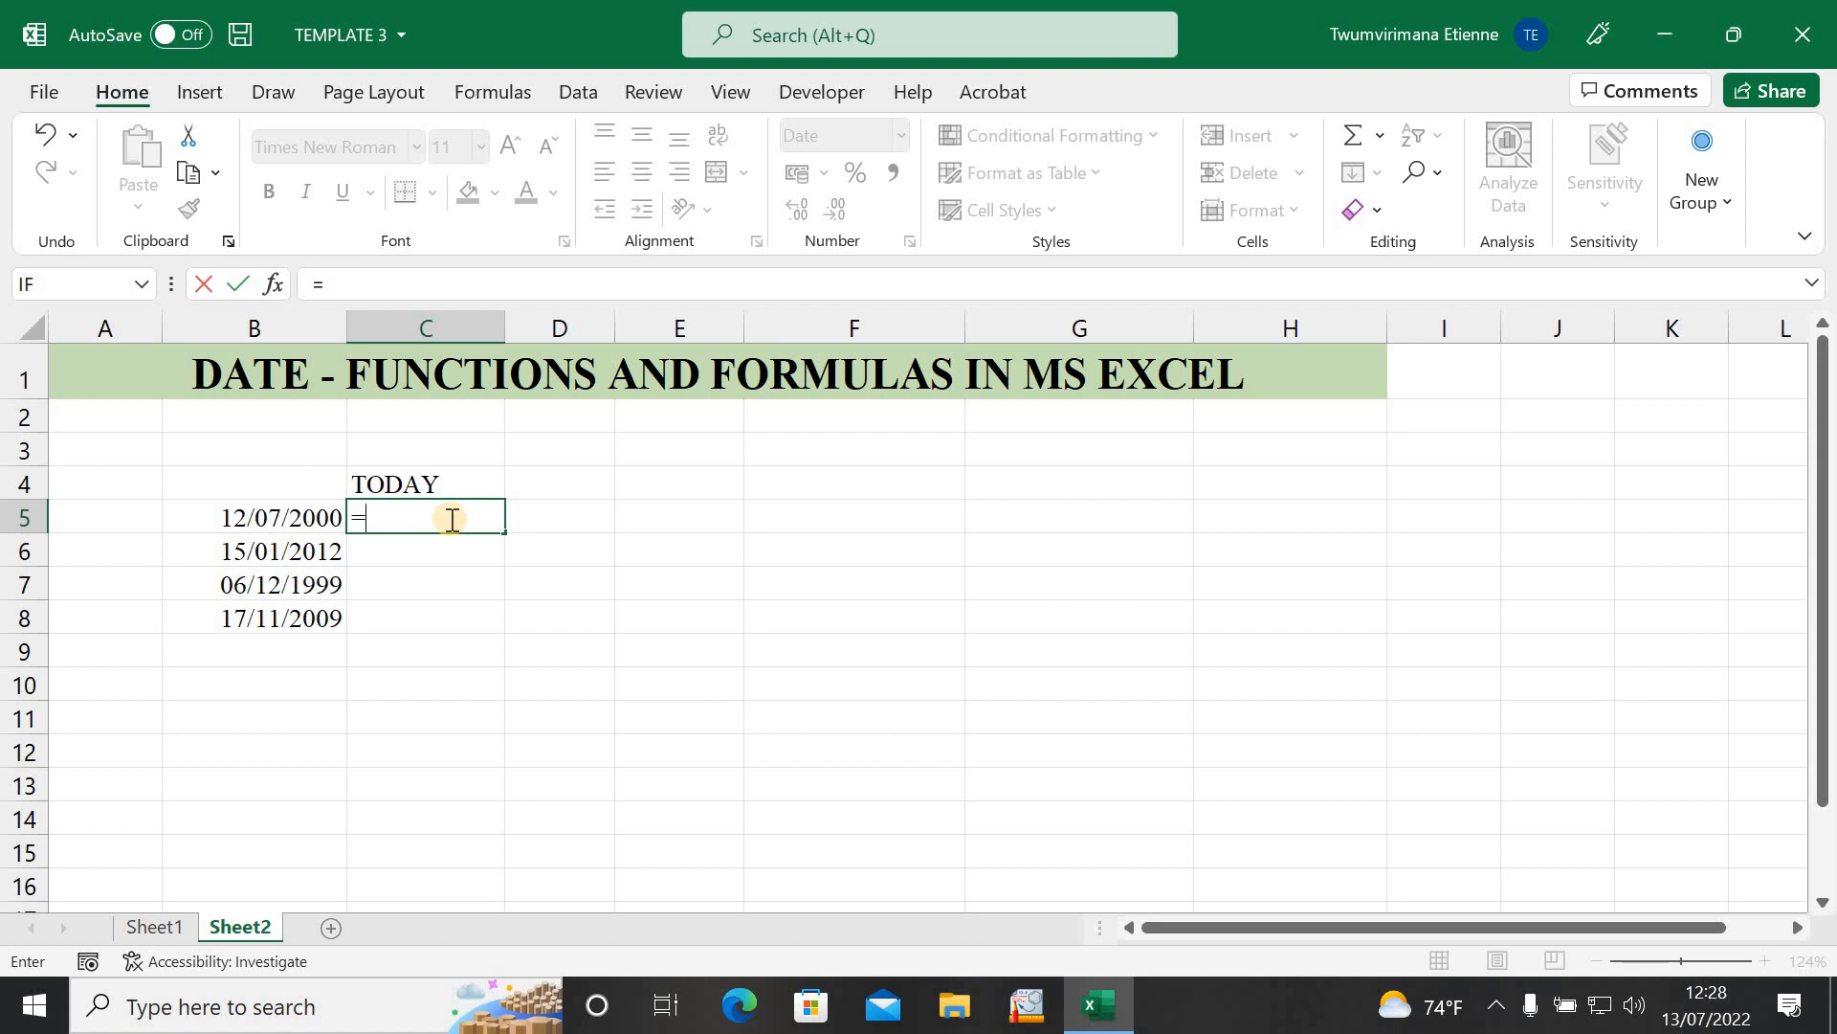
pyautogui.write('TODAY')
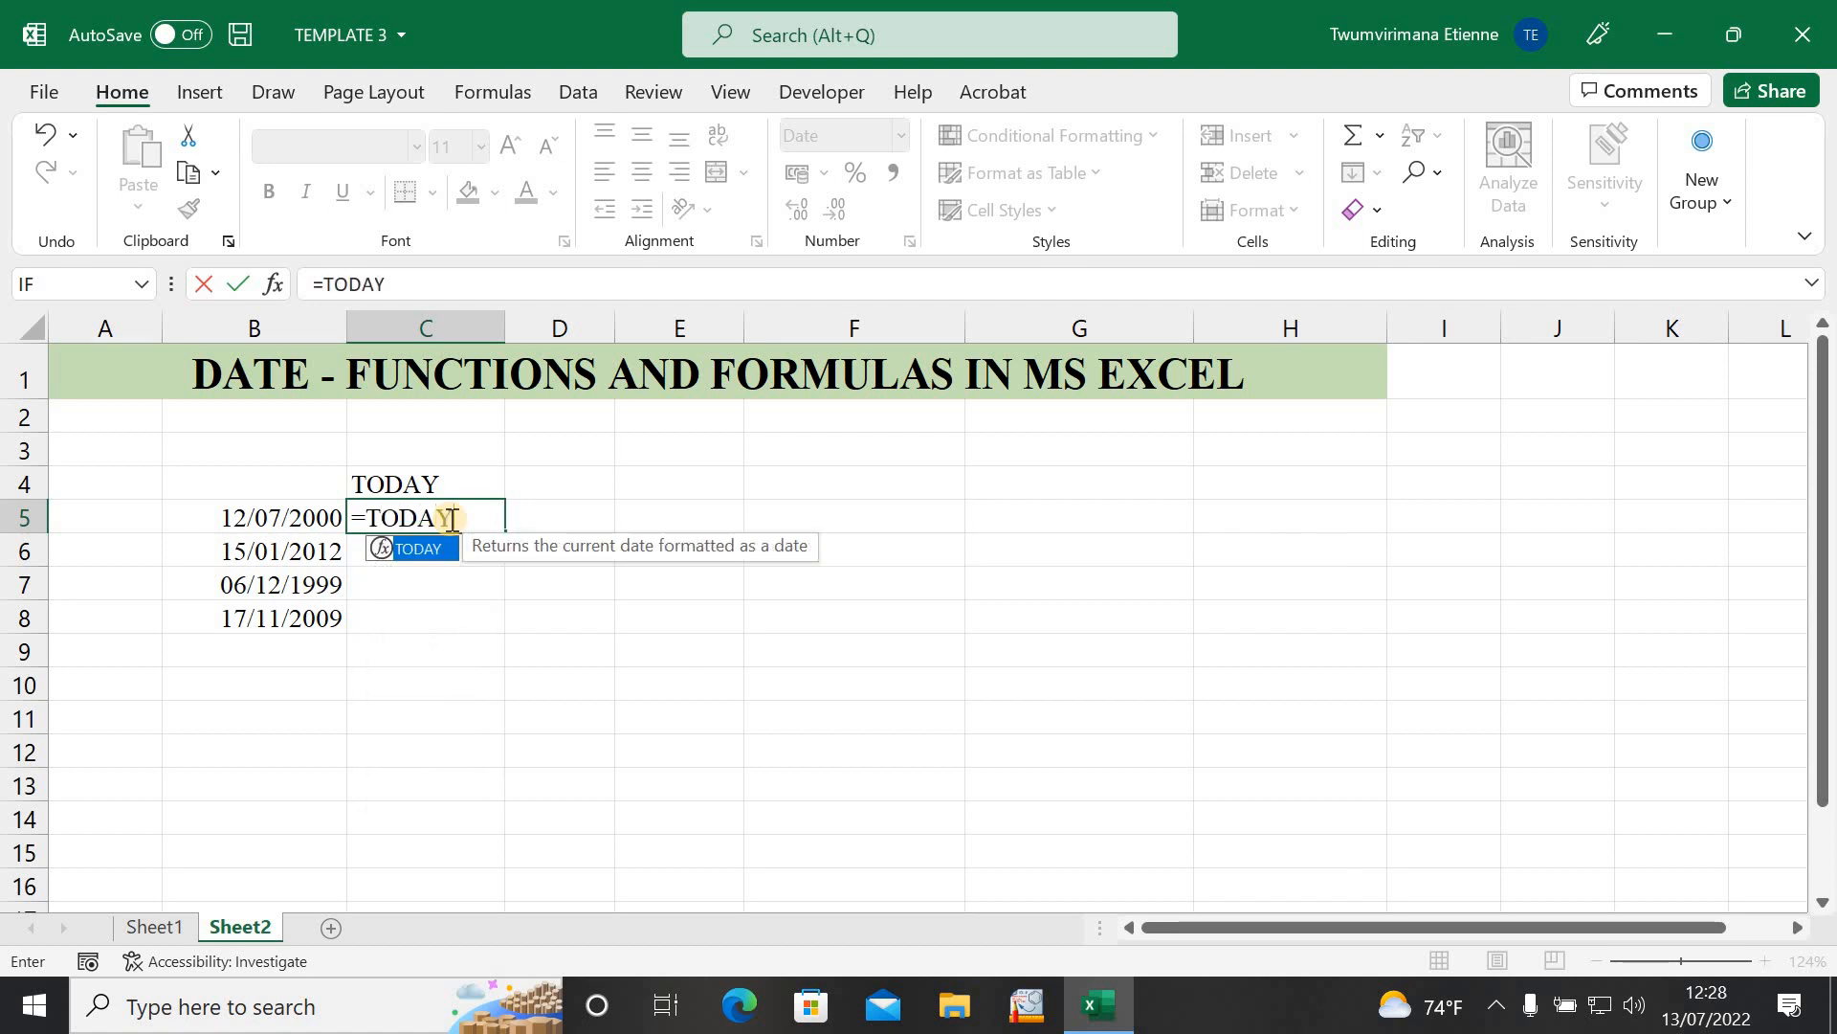
pyautogui.write('(')
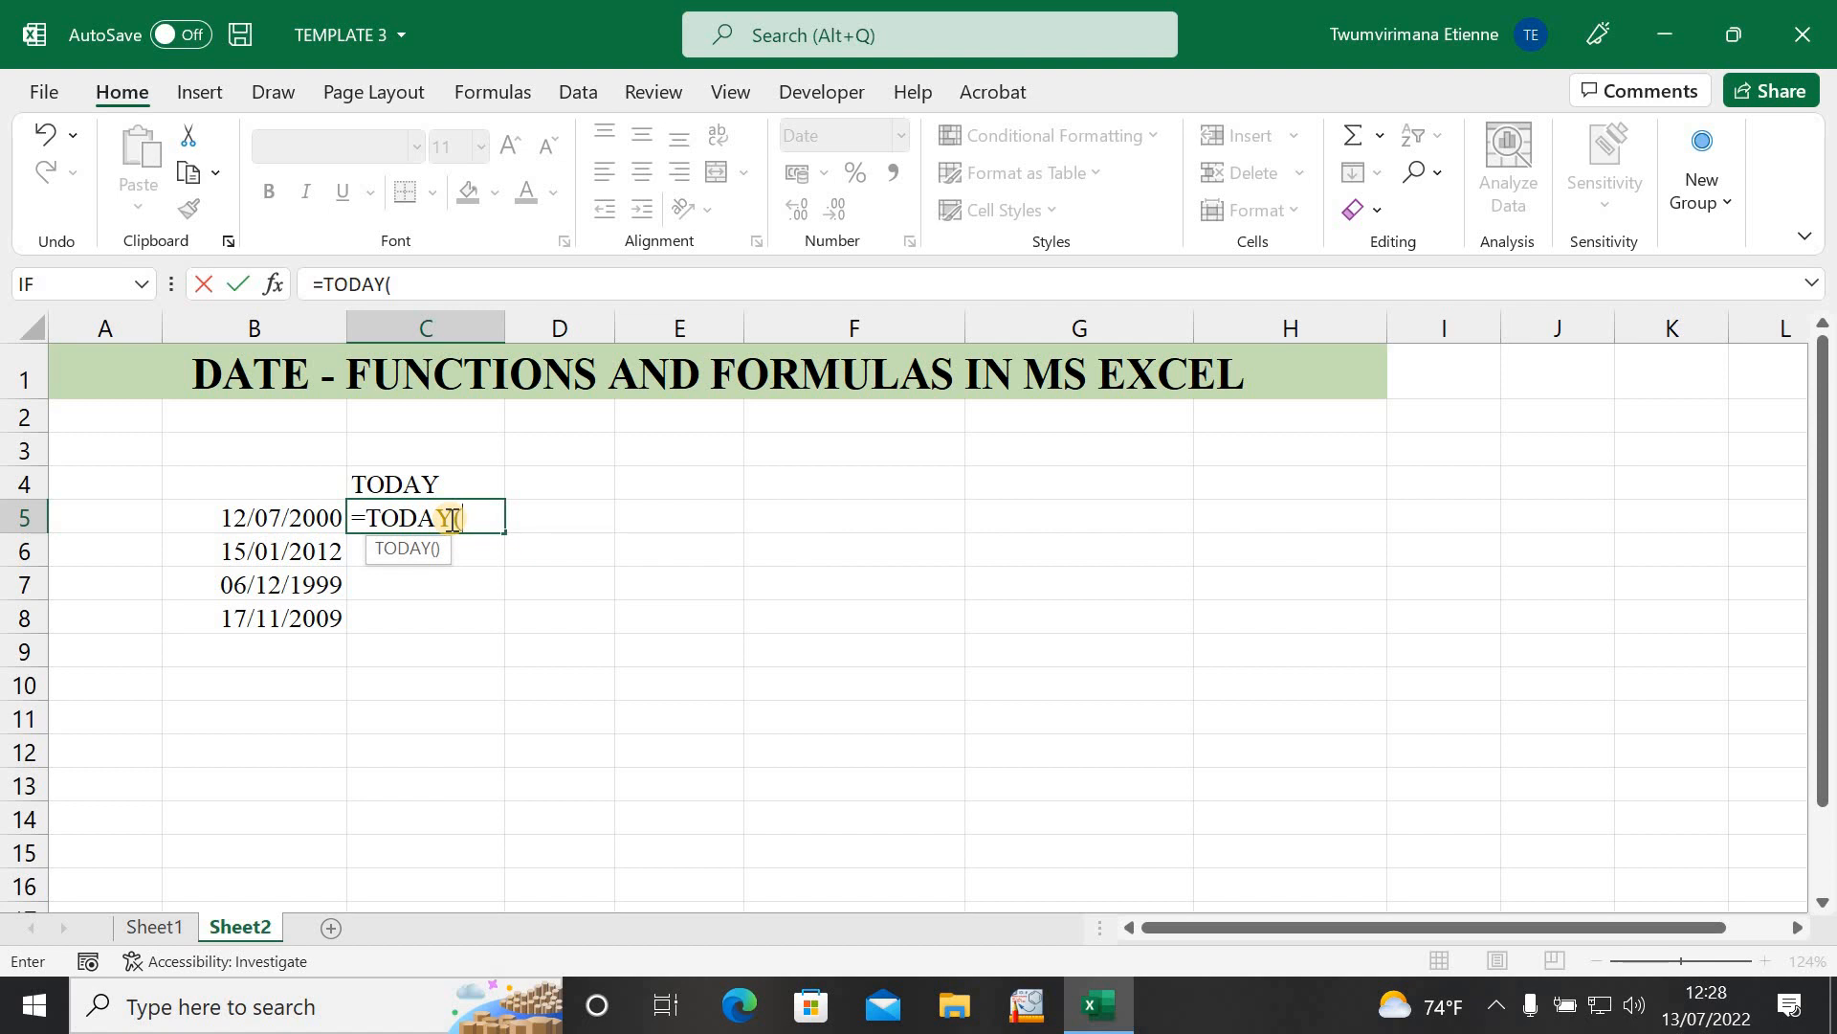
pyautogui.write(')')
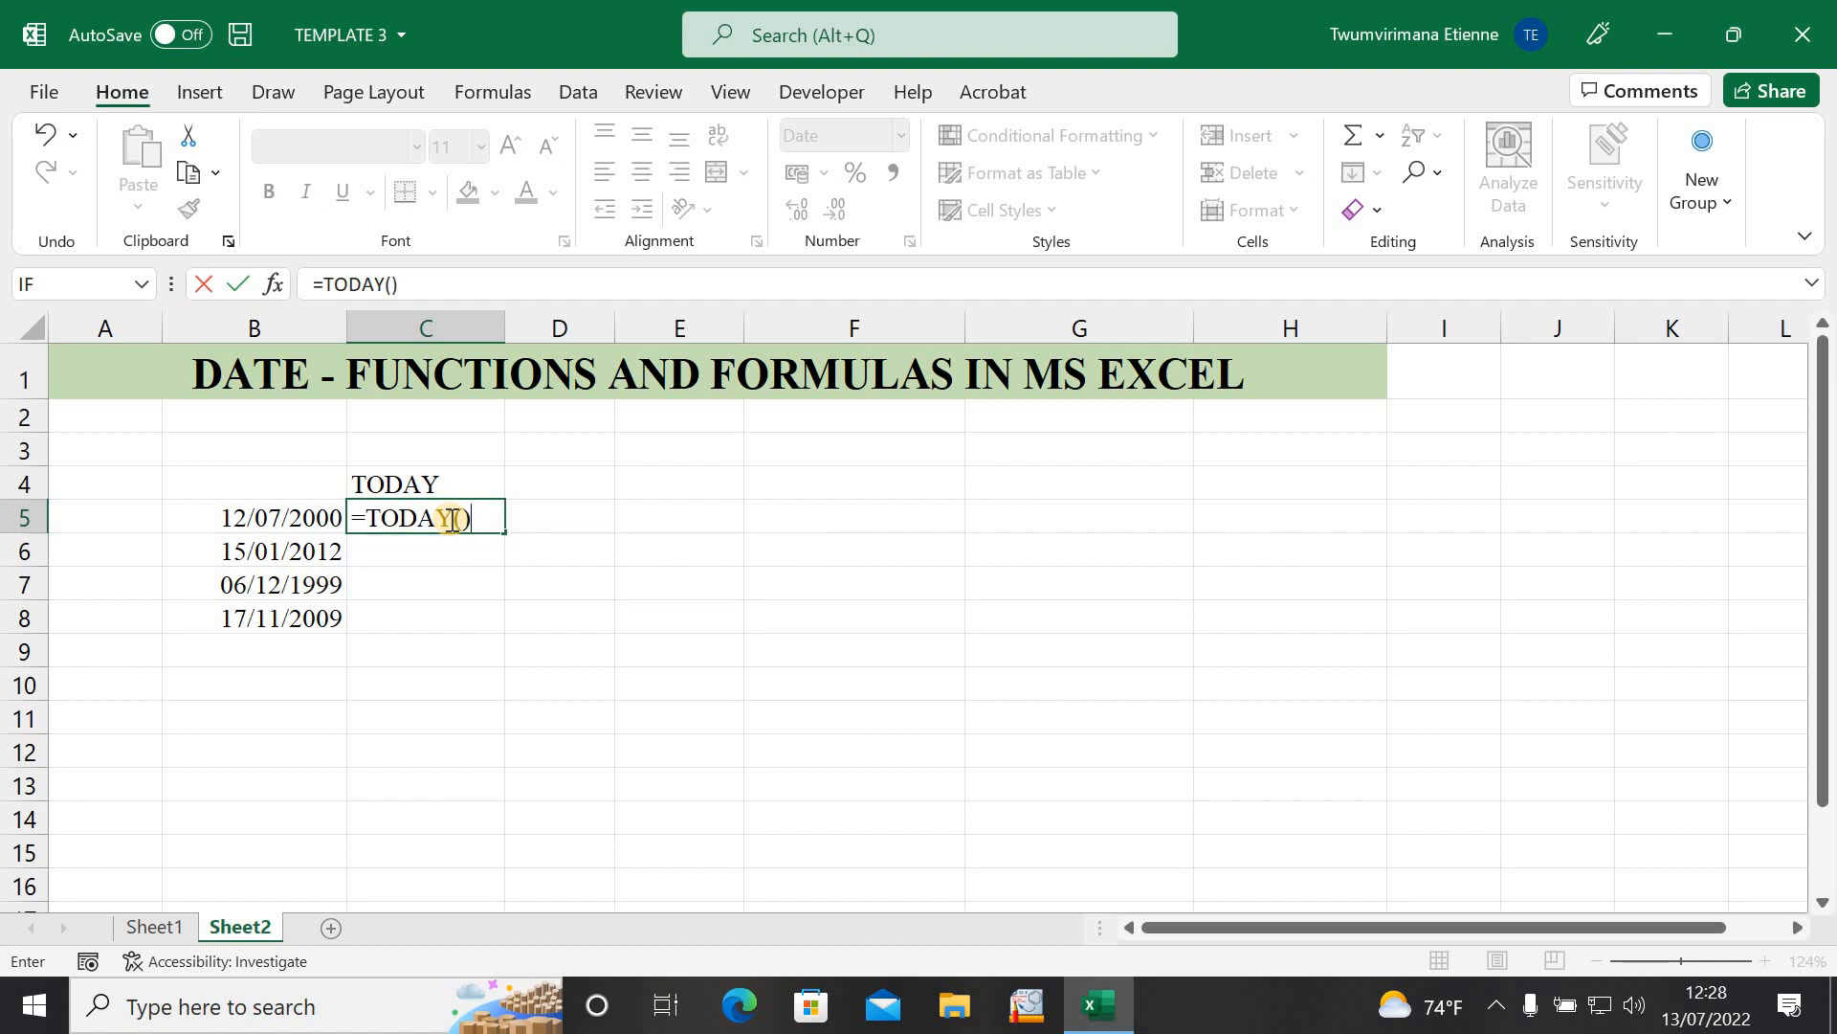
pyautogui.press('Return')
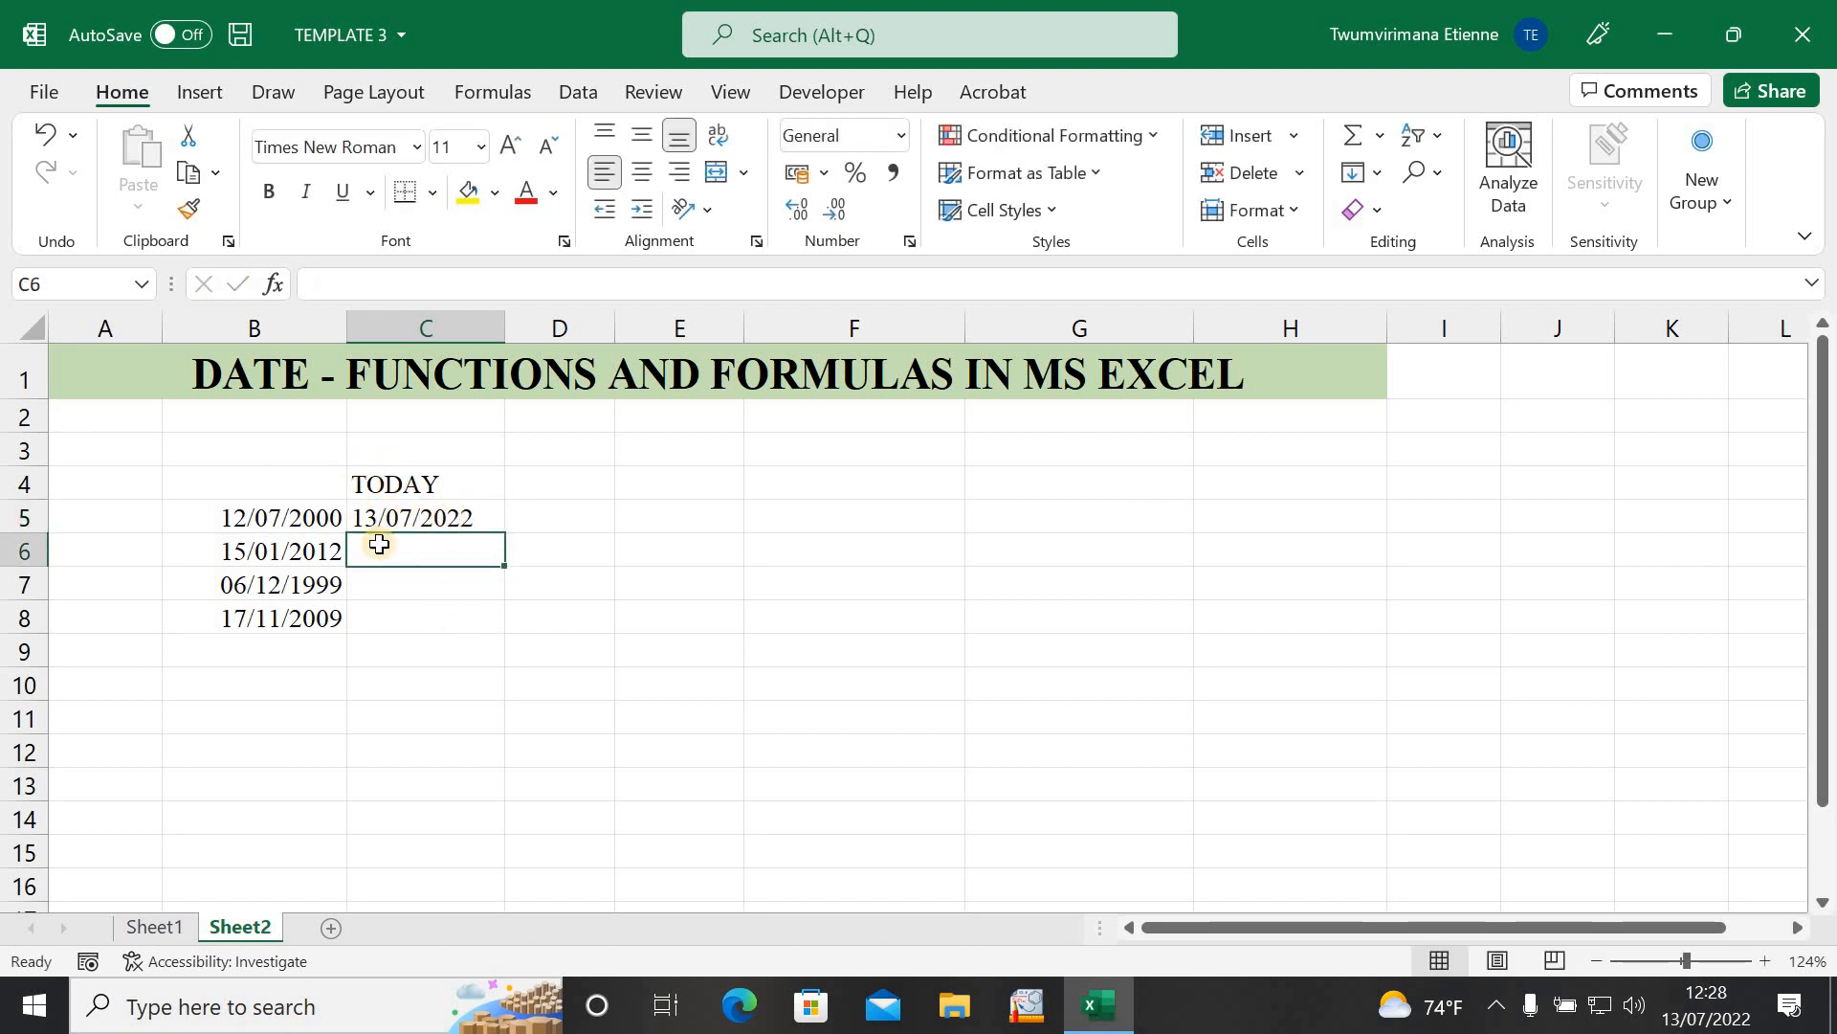
# Step: Fill the TODAY formula from C5 down through C8, alongside the remaining dates
pyautogui.click(382, 520)
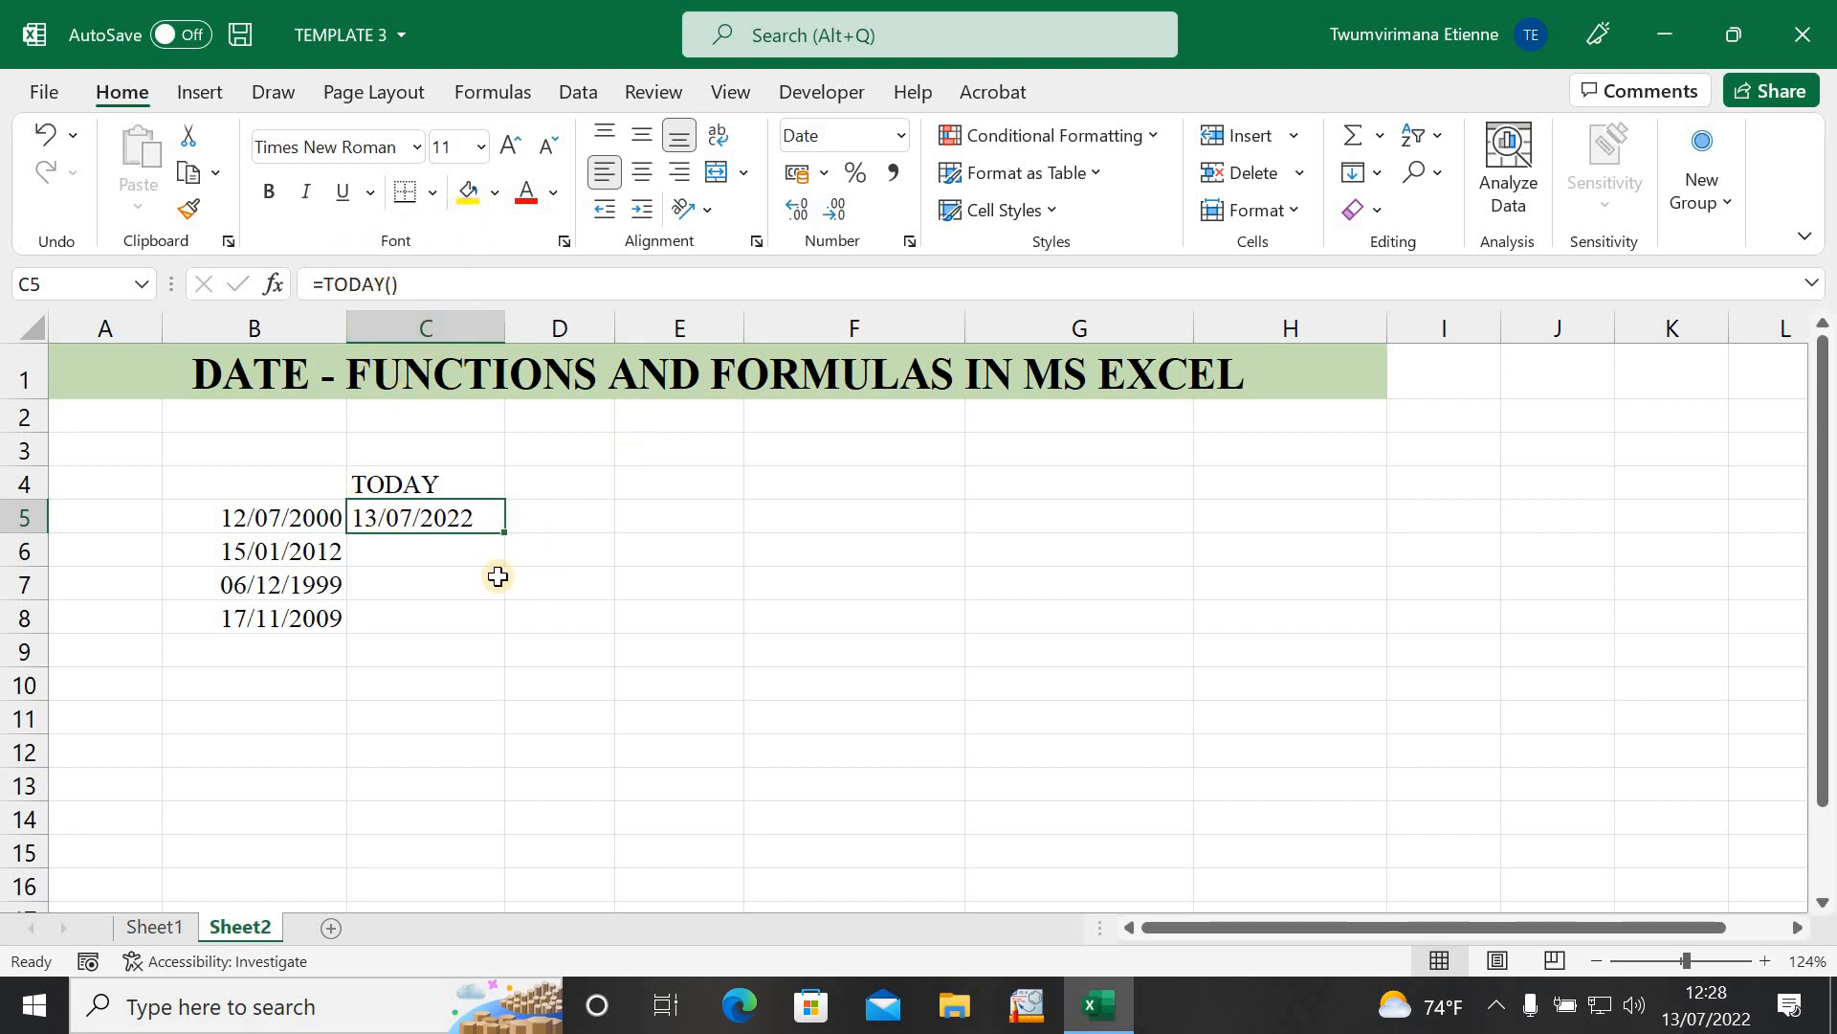
pyautogui.click(440, 554)
pyautogui.click(484, 518)
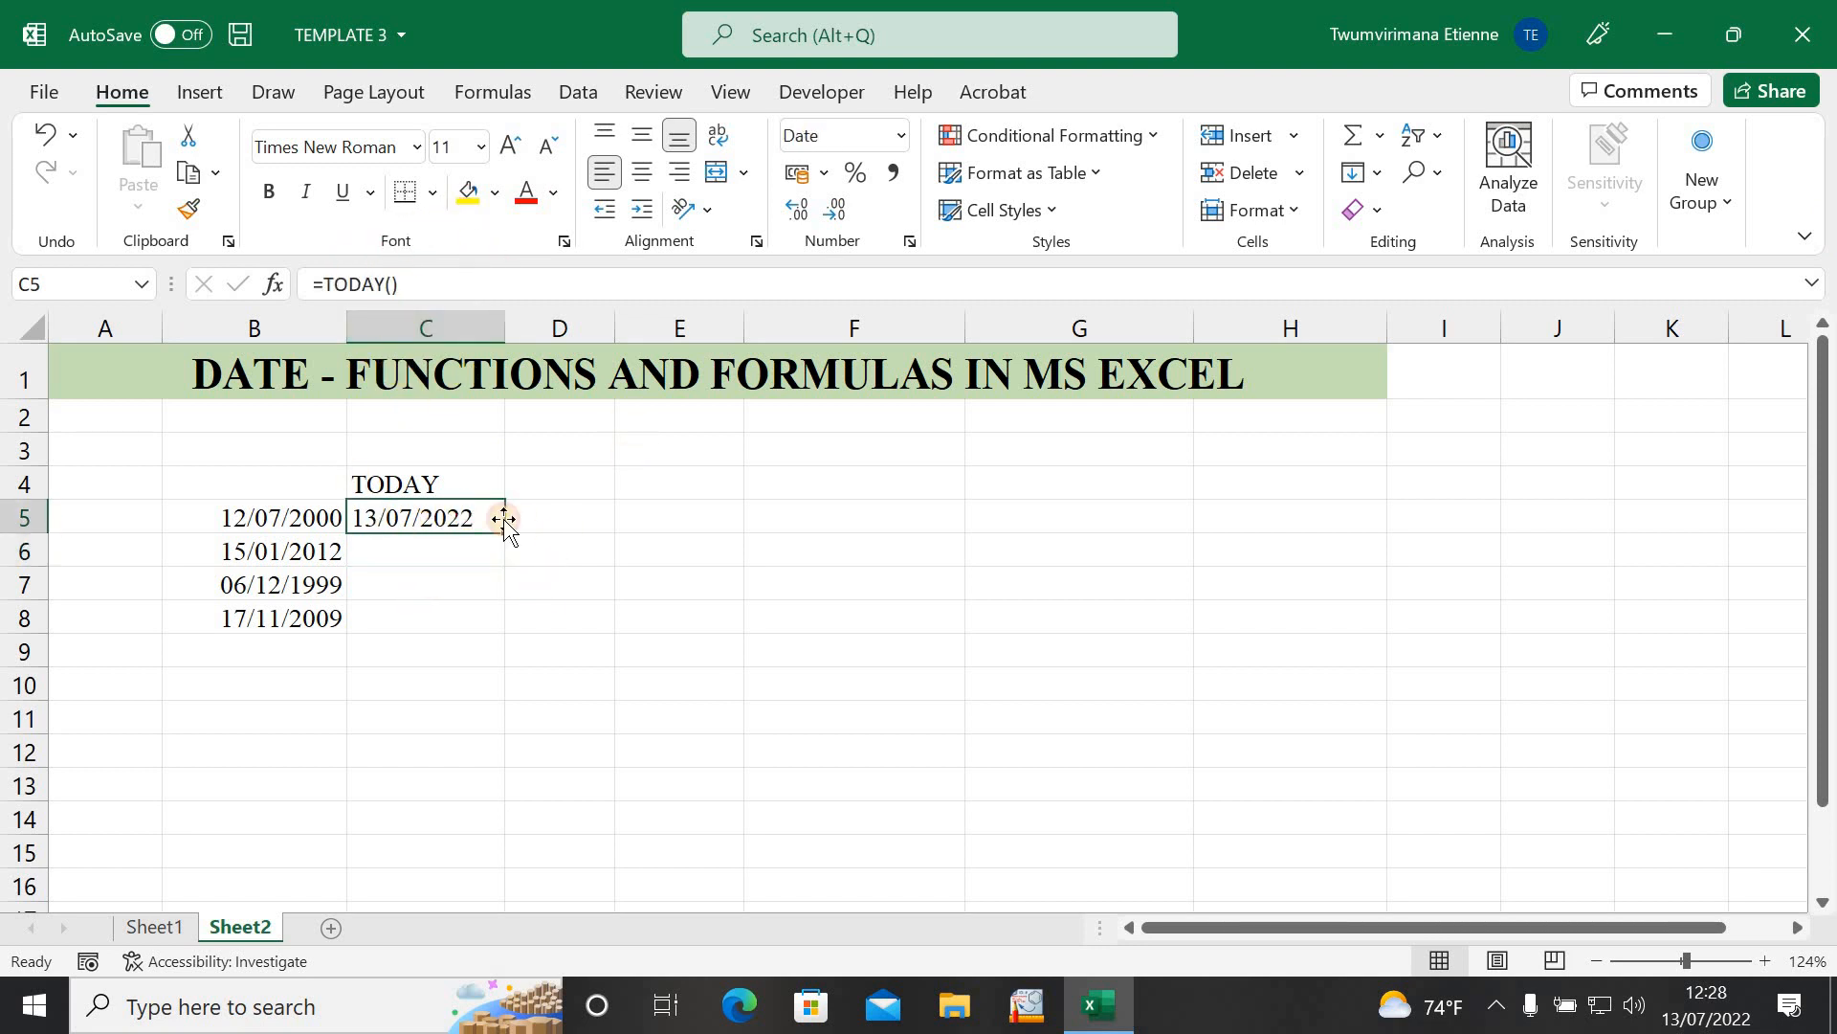
pyautogui.click(538, 522)
pyautogui.click(474, 511)
pyautogui.moveTo(502, 533); pyautogui.dragTo(499, 621)
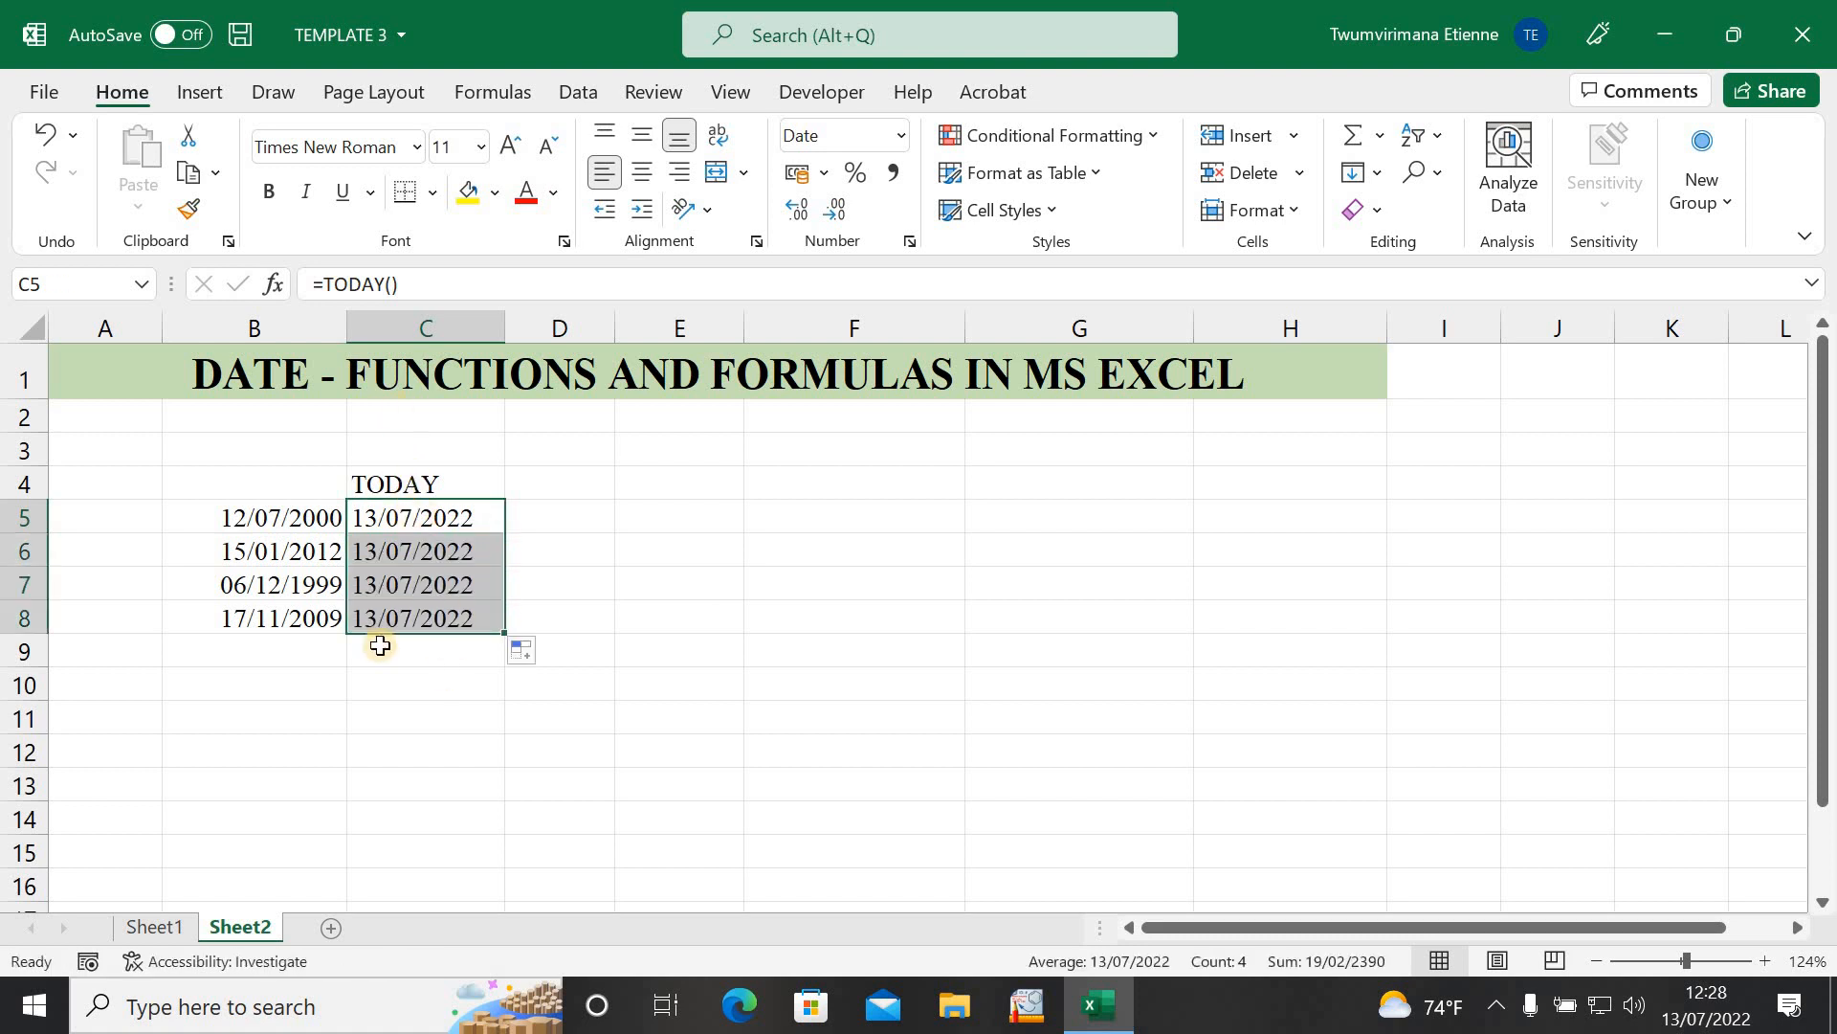
pyautogui.click(557, 538)
pyautogui.click(547, 480)
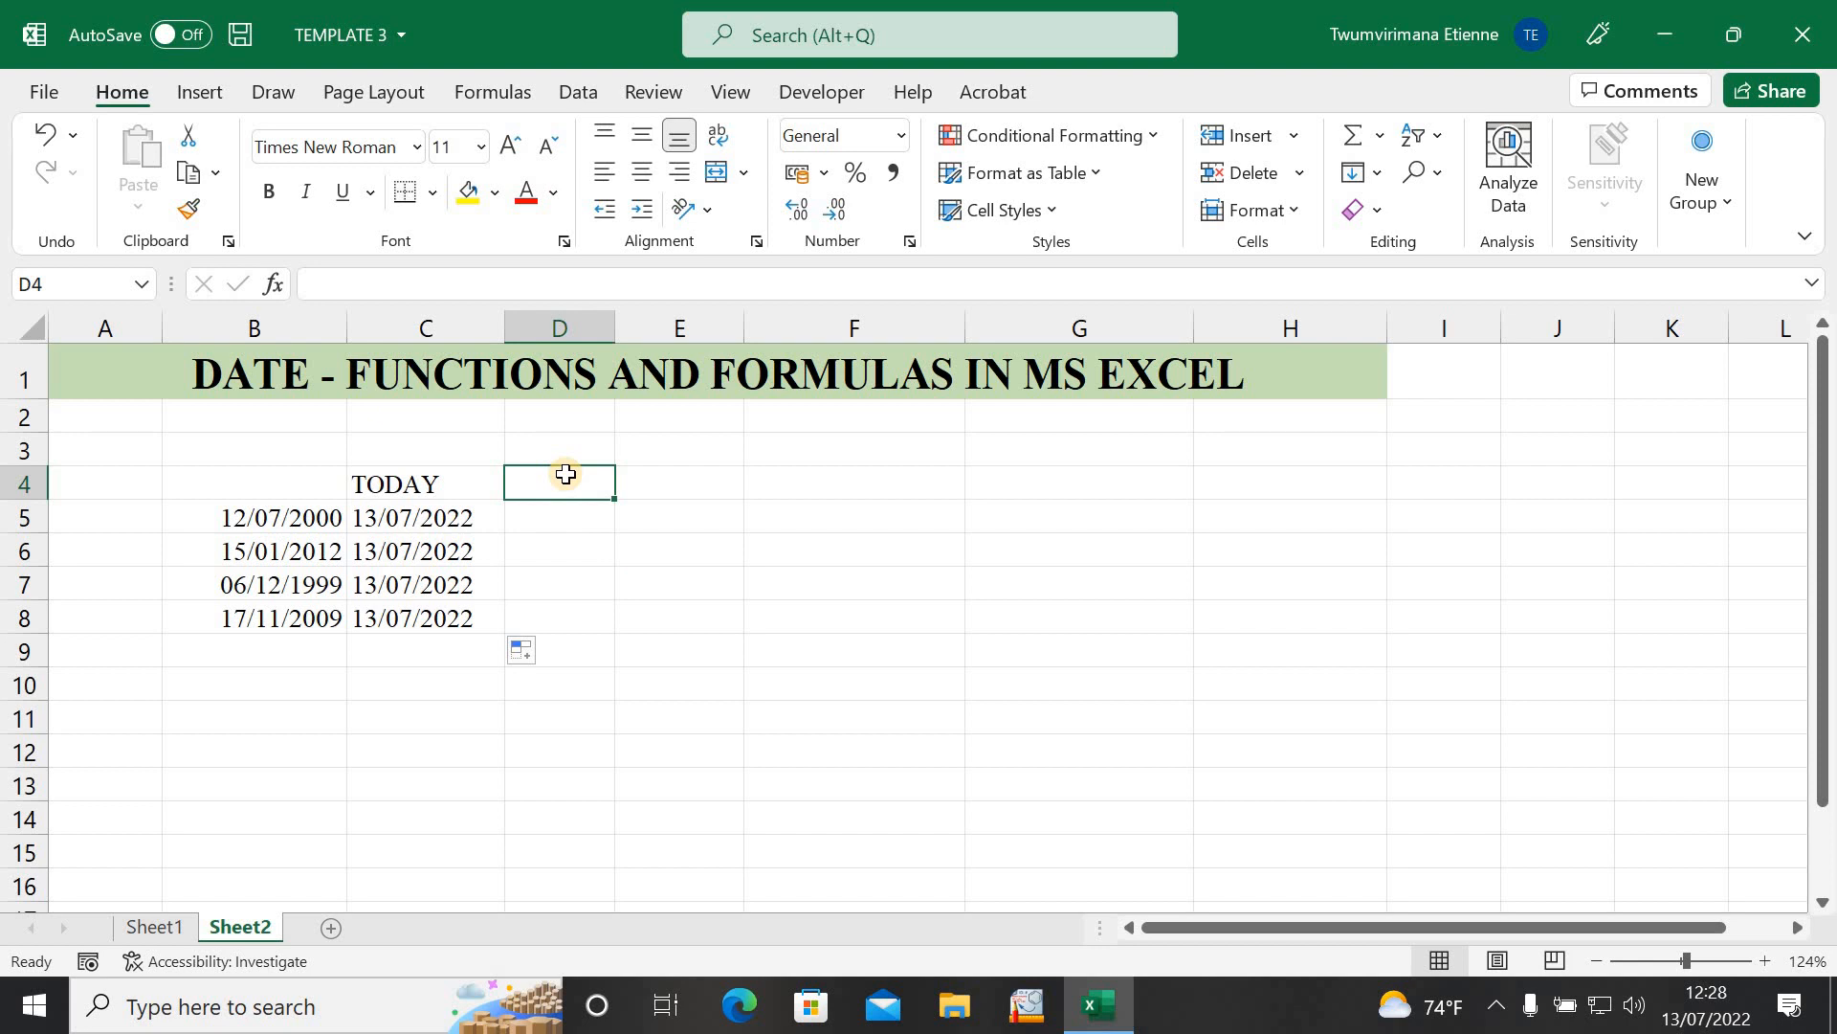
# Step: Enter the heading Difference in cell D4 and widen column D slightly to fit it
pyautogui.write('Diffe')
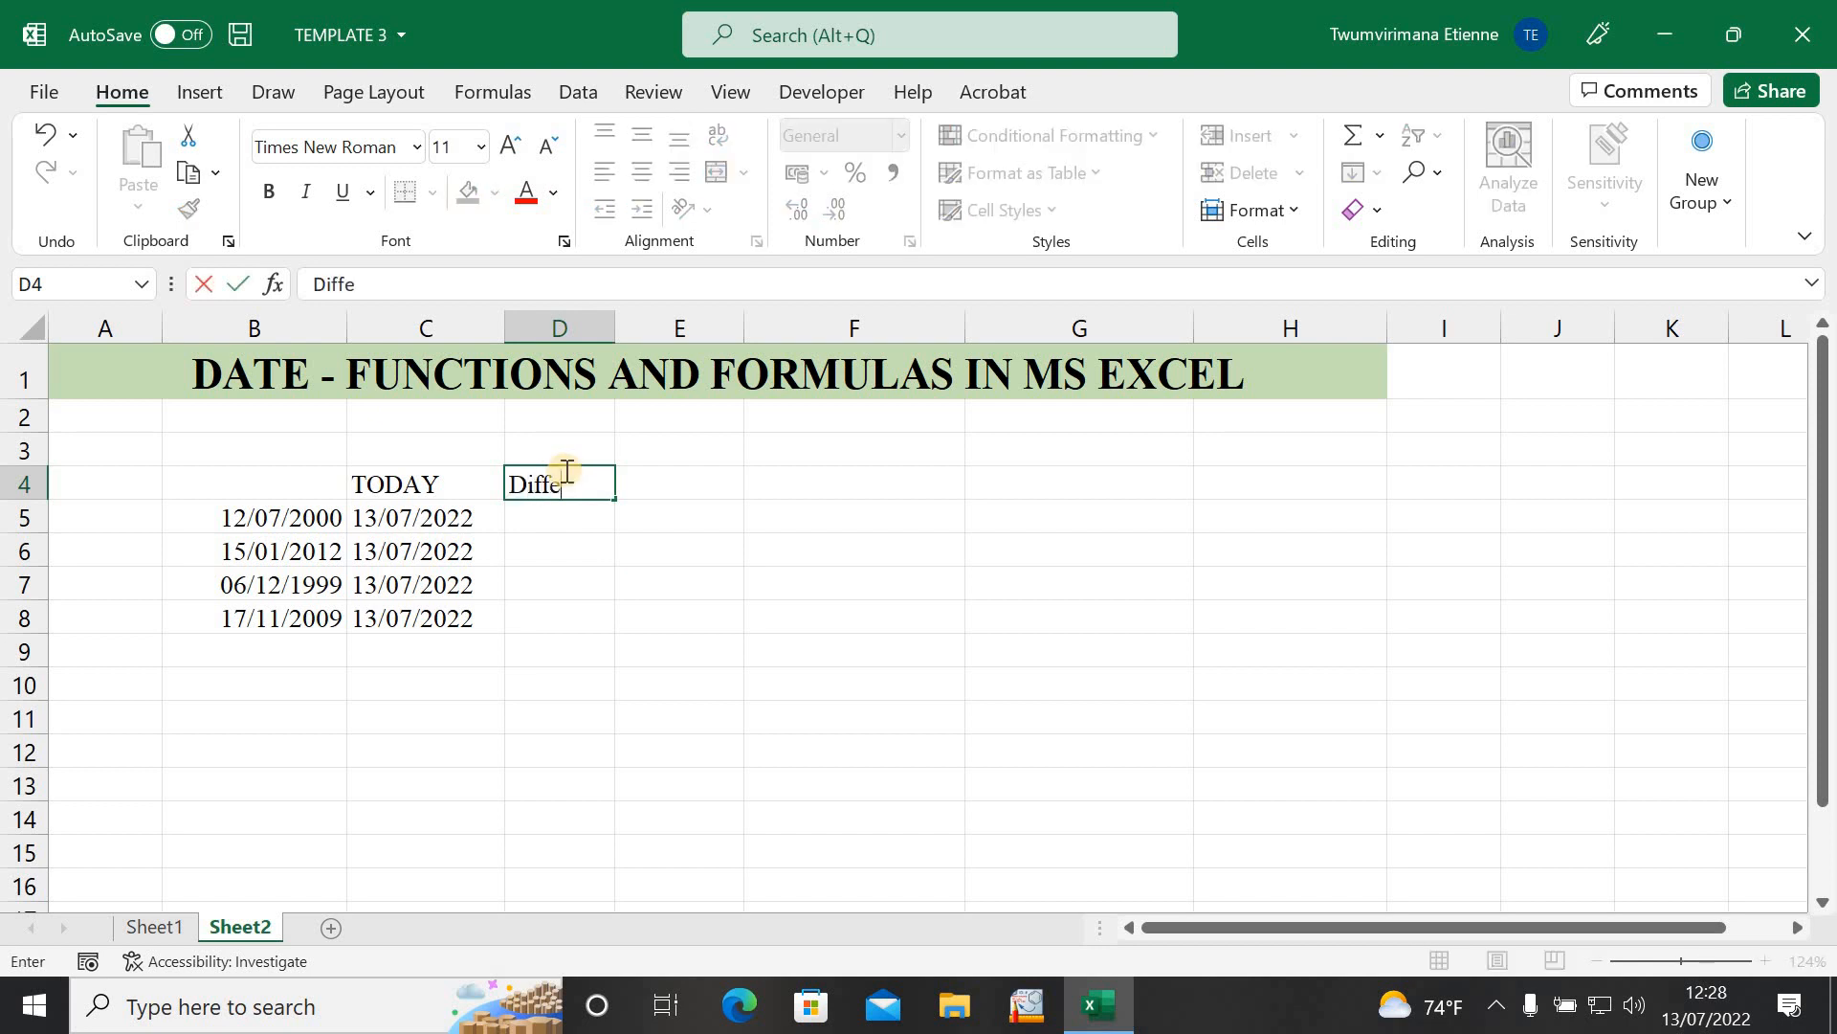
pyautogui.write('rence')
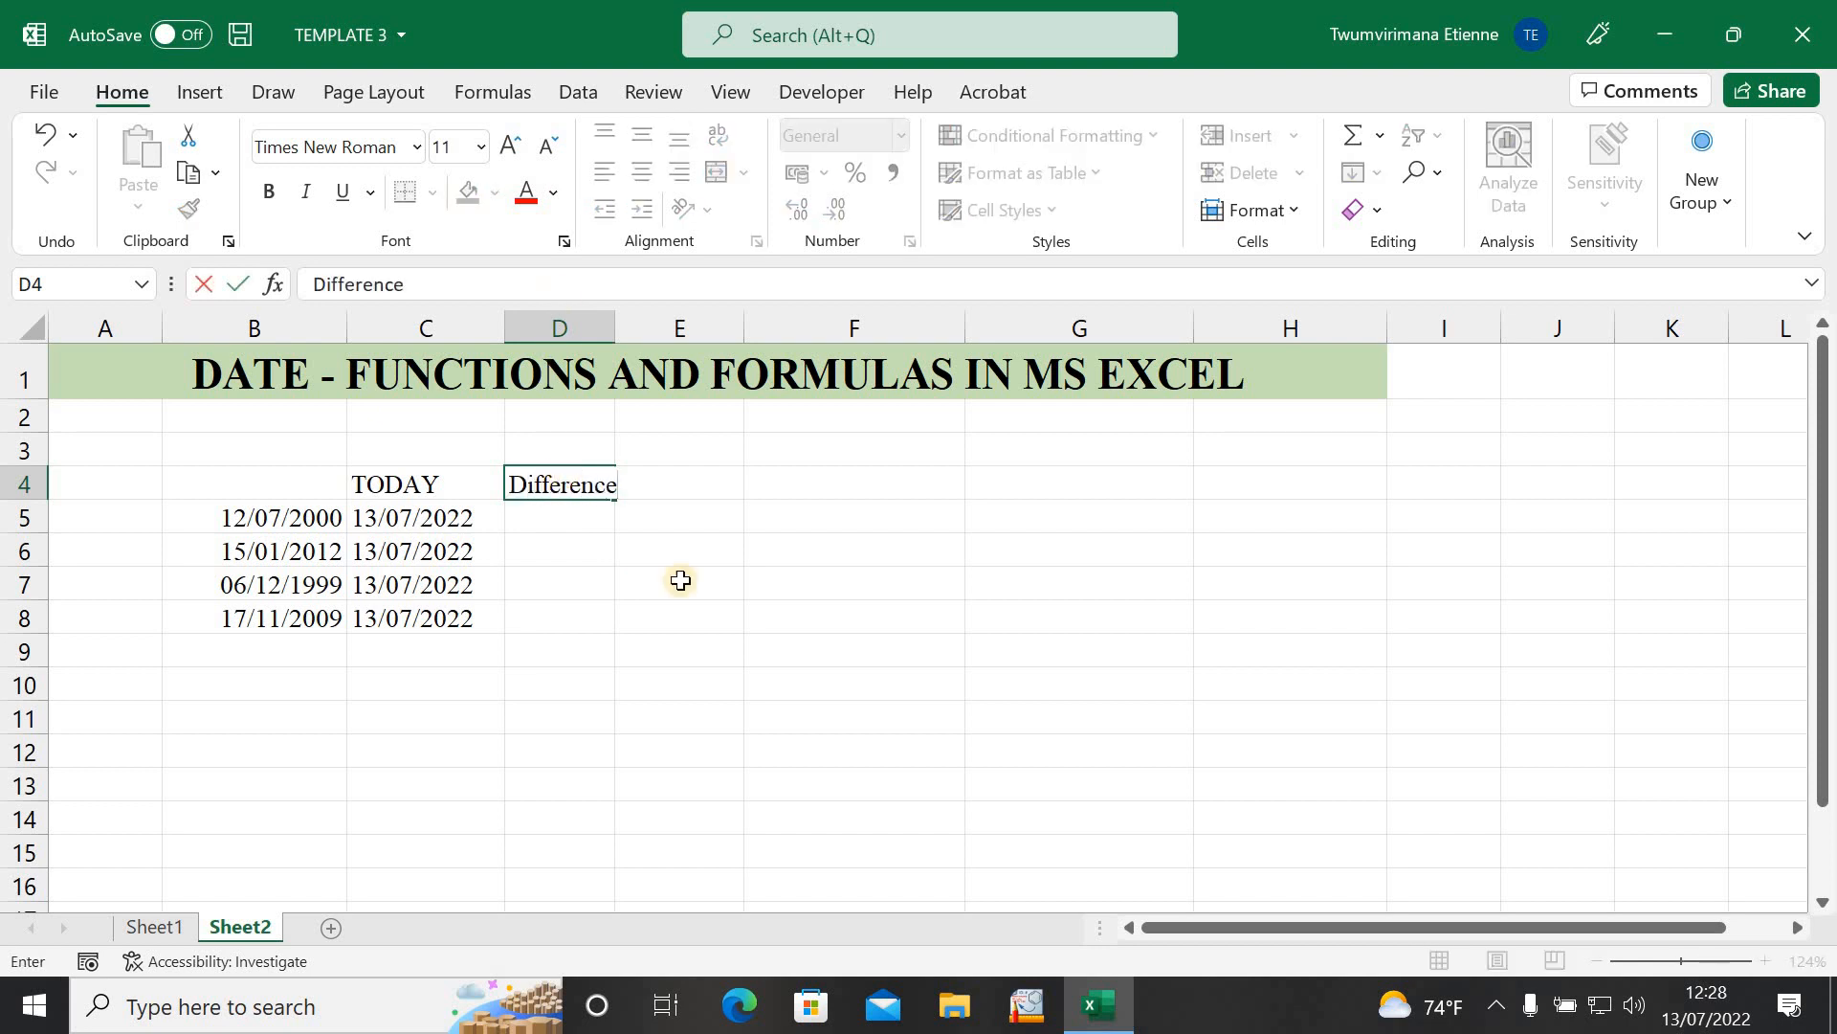
pyautogui.moveTo(712, 637); pyautogui.dragTo(681, 618)
pyautogui.click(653, 488)
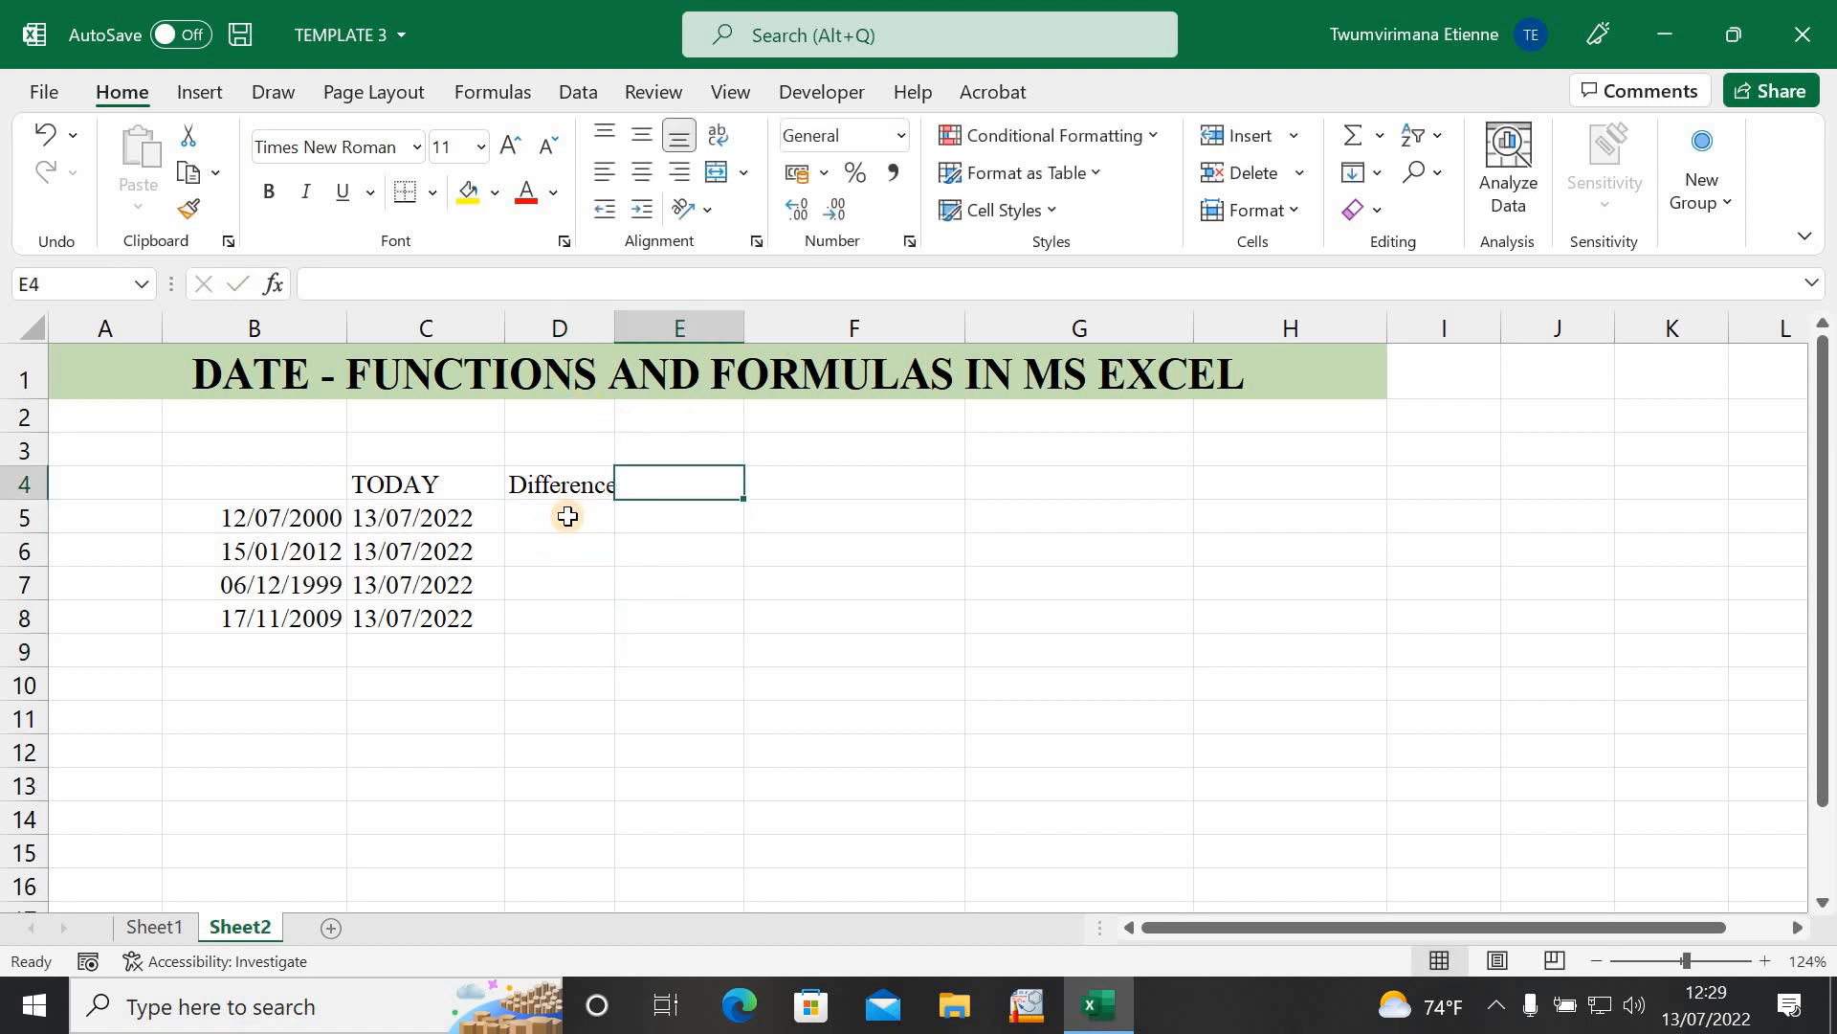
pyautogui.click(566, 513)
pyautogui.click(612, 413)
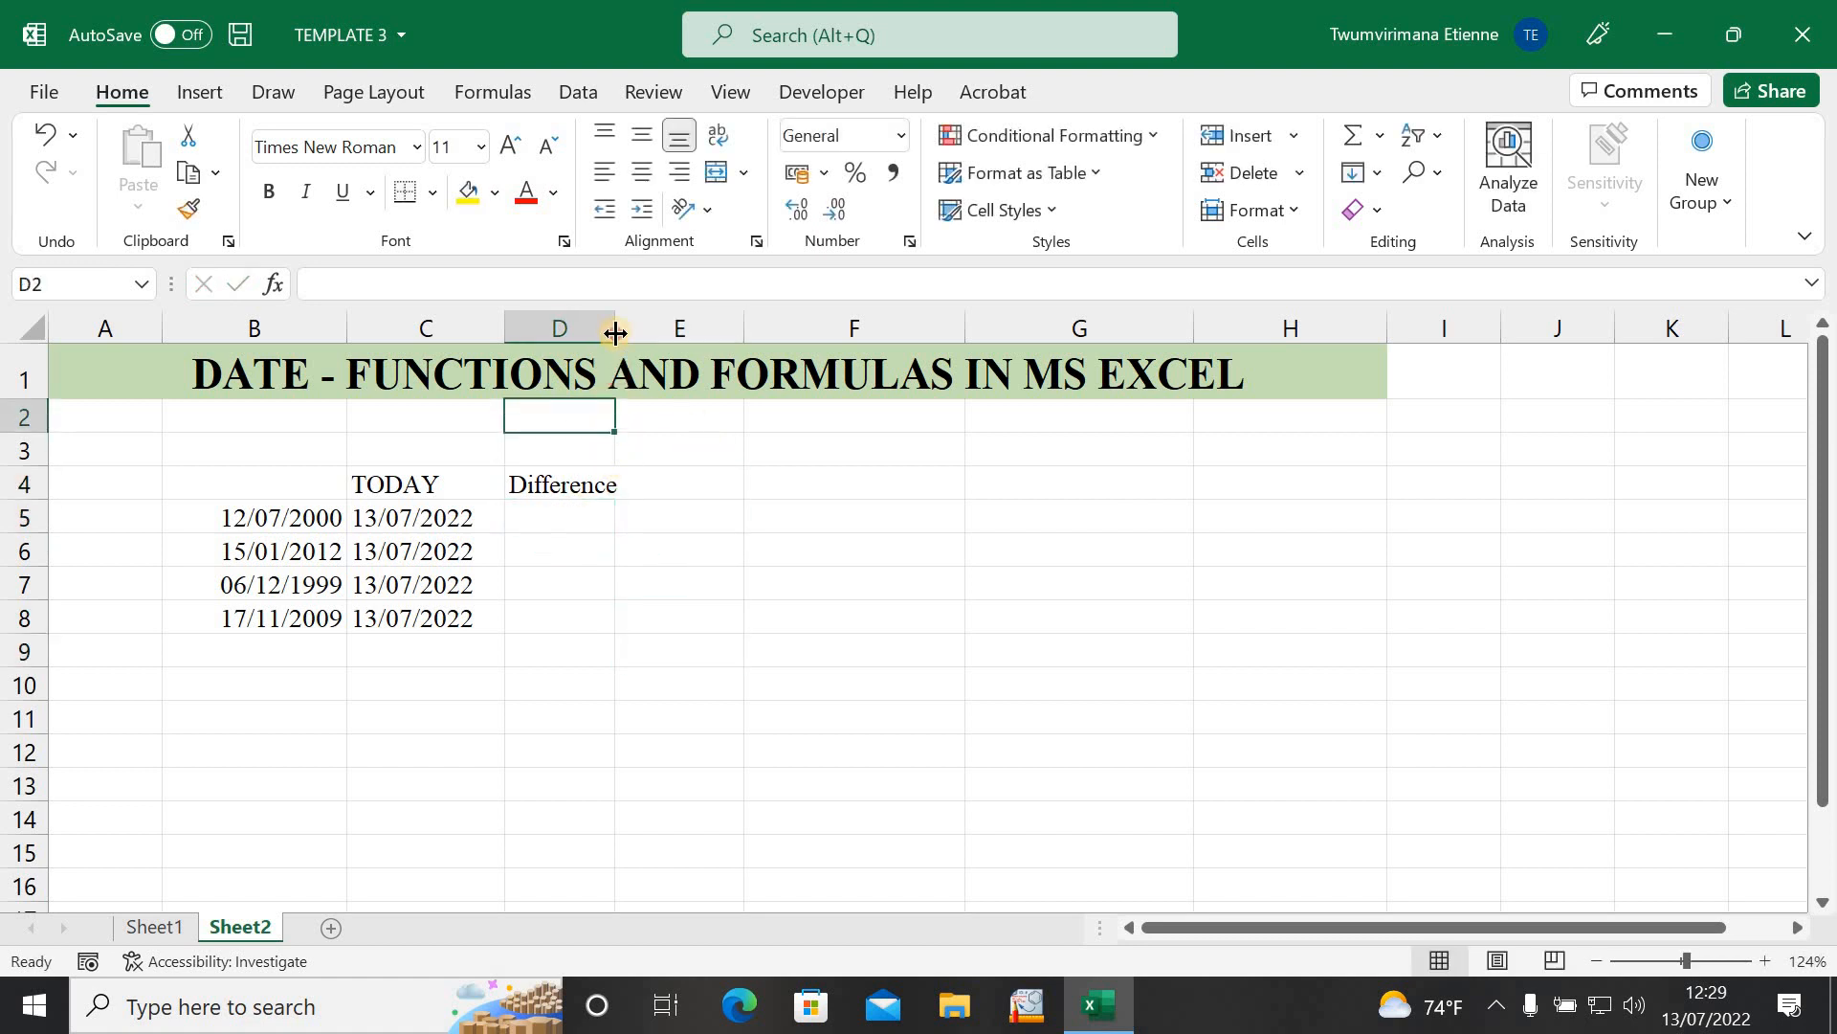
pyautogui.moveTo(616, 332); pyautogui.dragTo(635, 331)
pyautogui.click(558, 515)
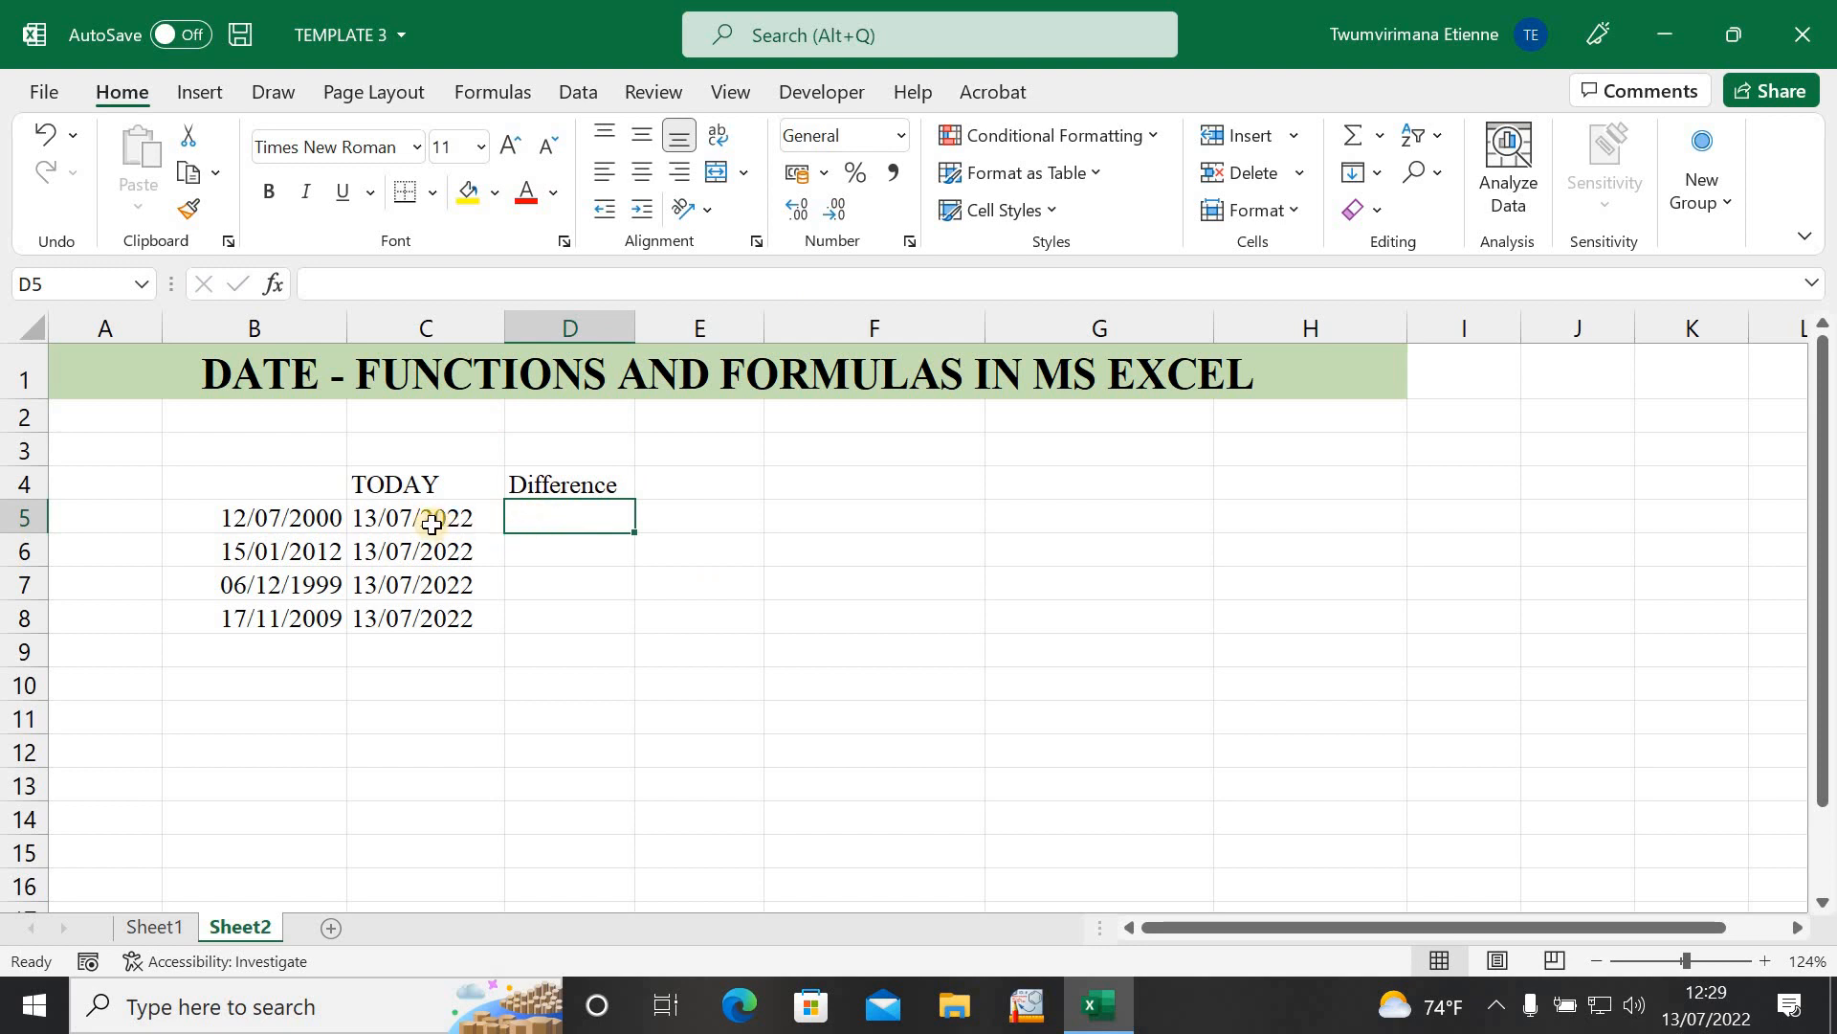
pyautogui.click(511, 606)
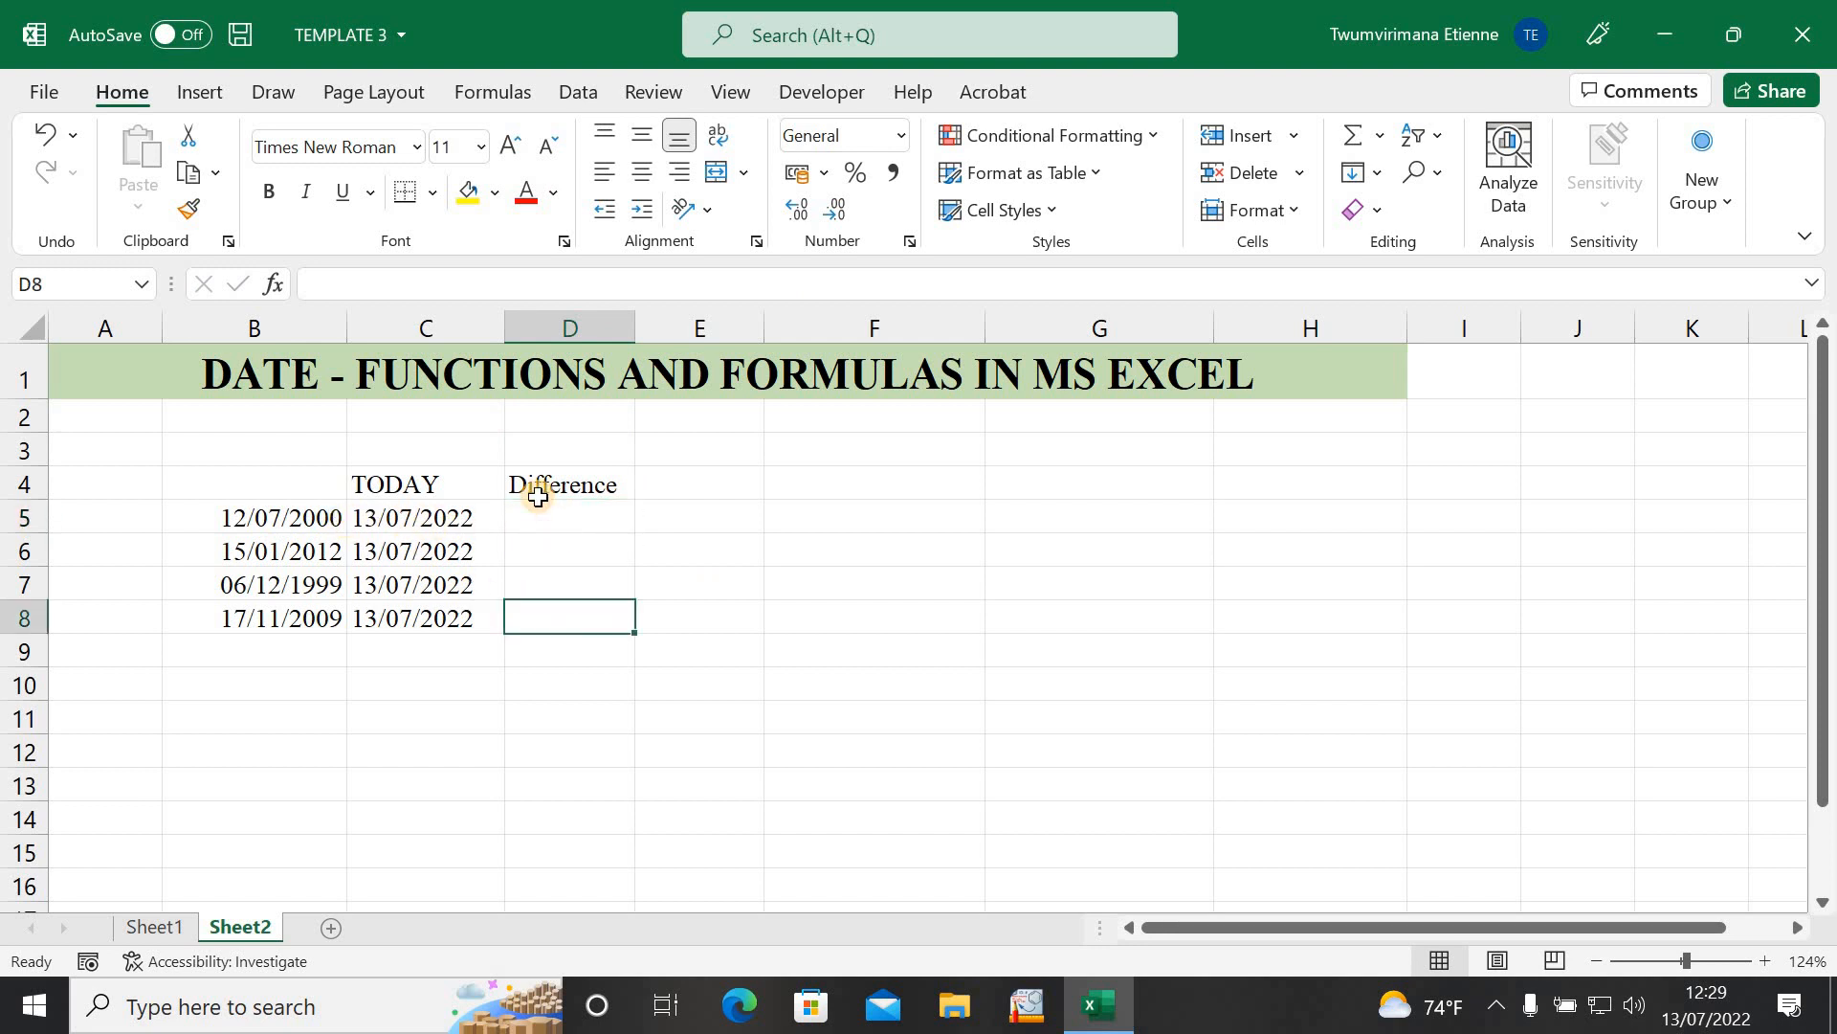
pyautogui.click(546, 519)
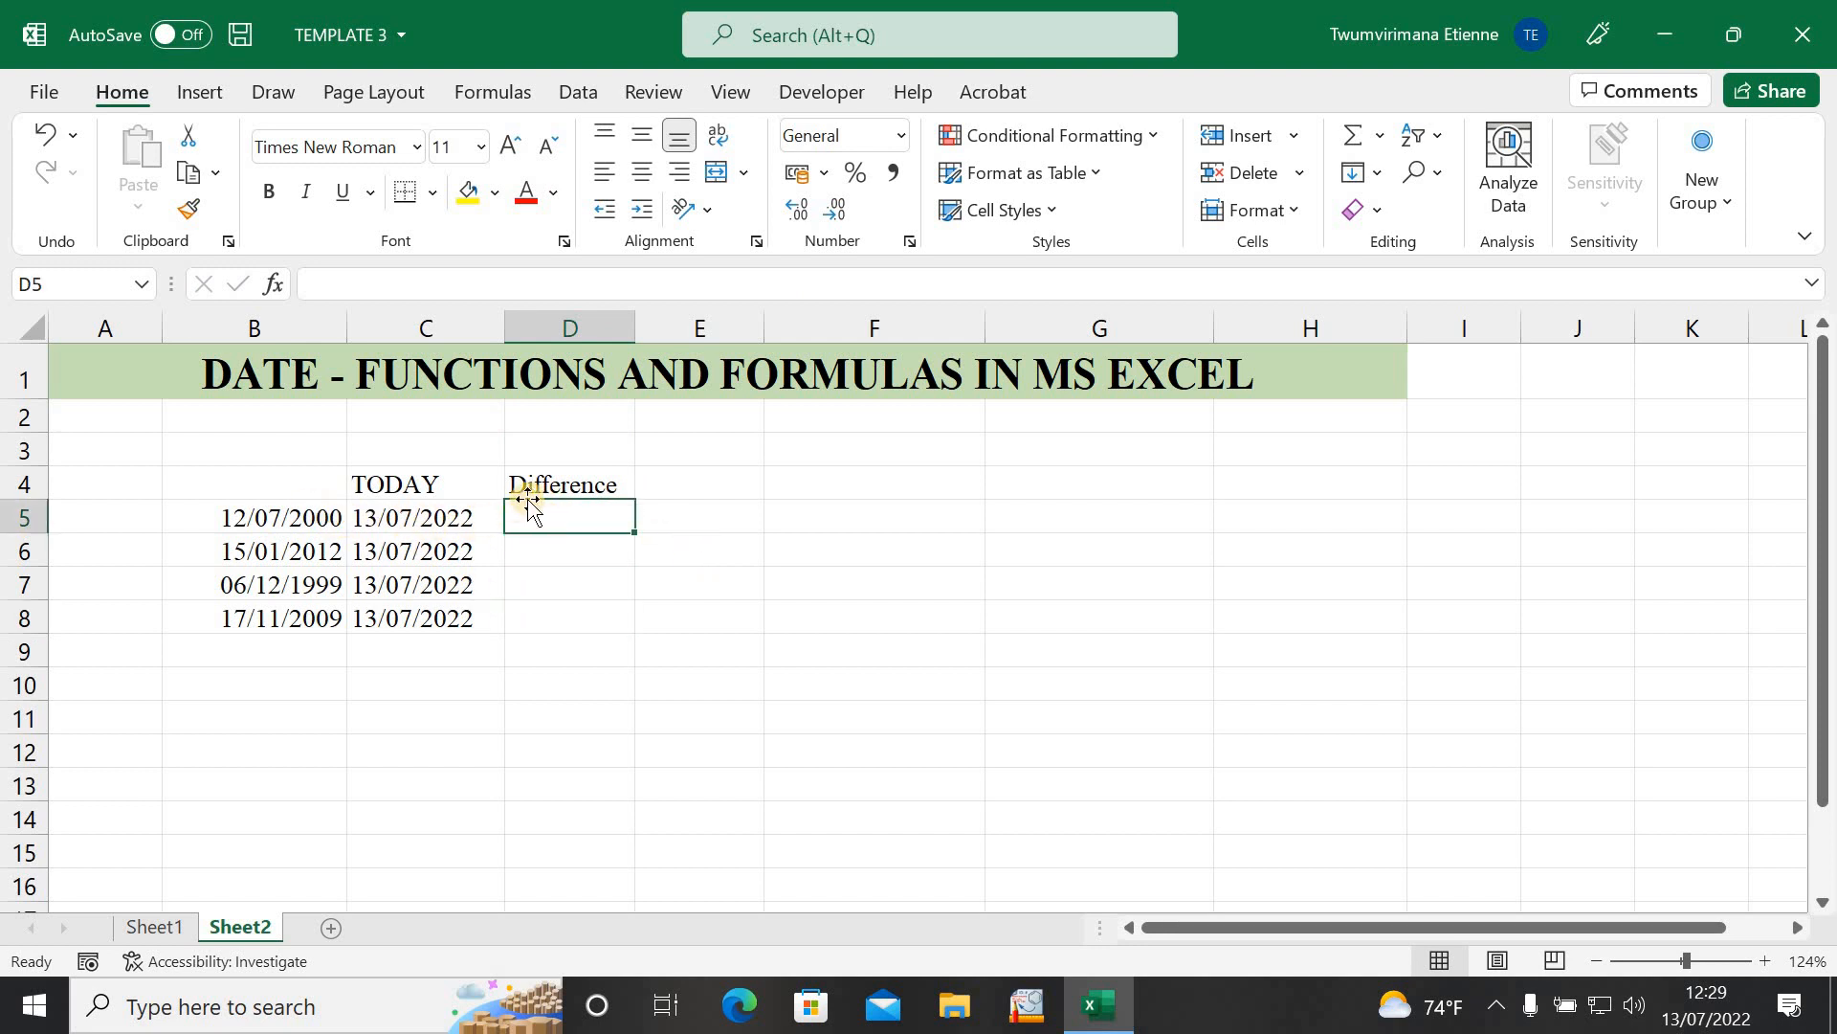
pyautogui.click(324, 517)
pyautogui.click(420, 516)
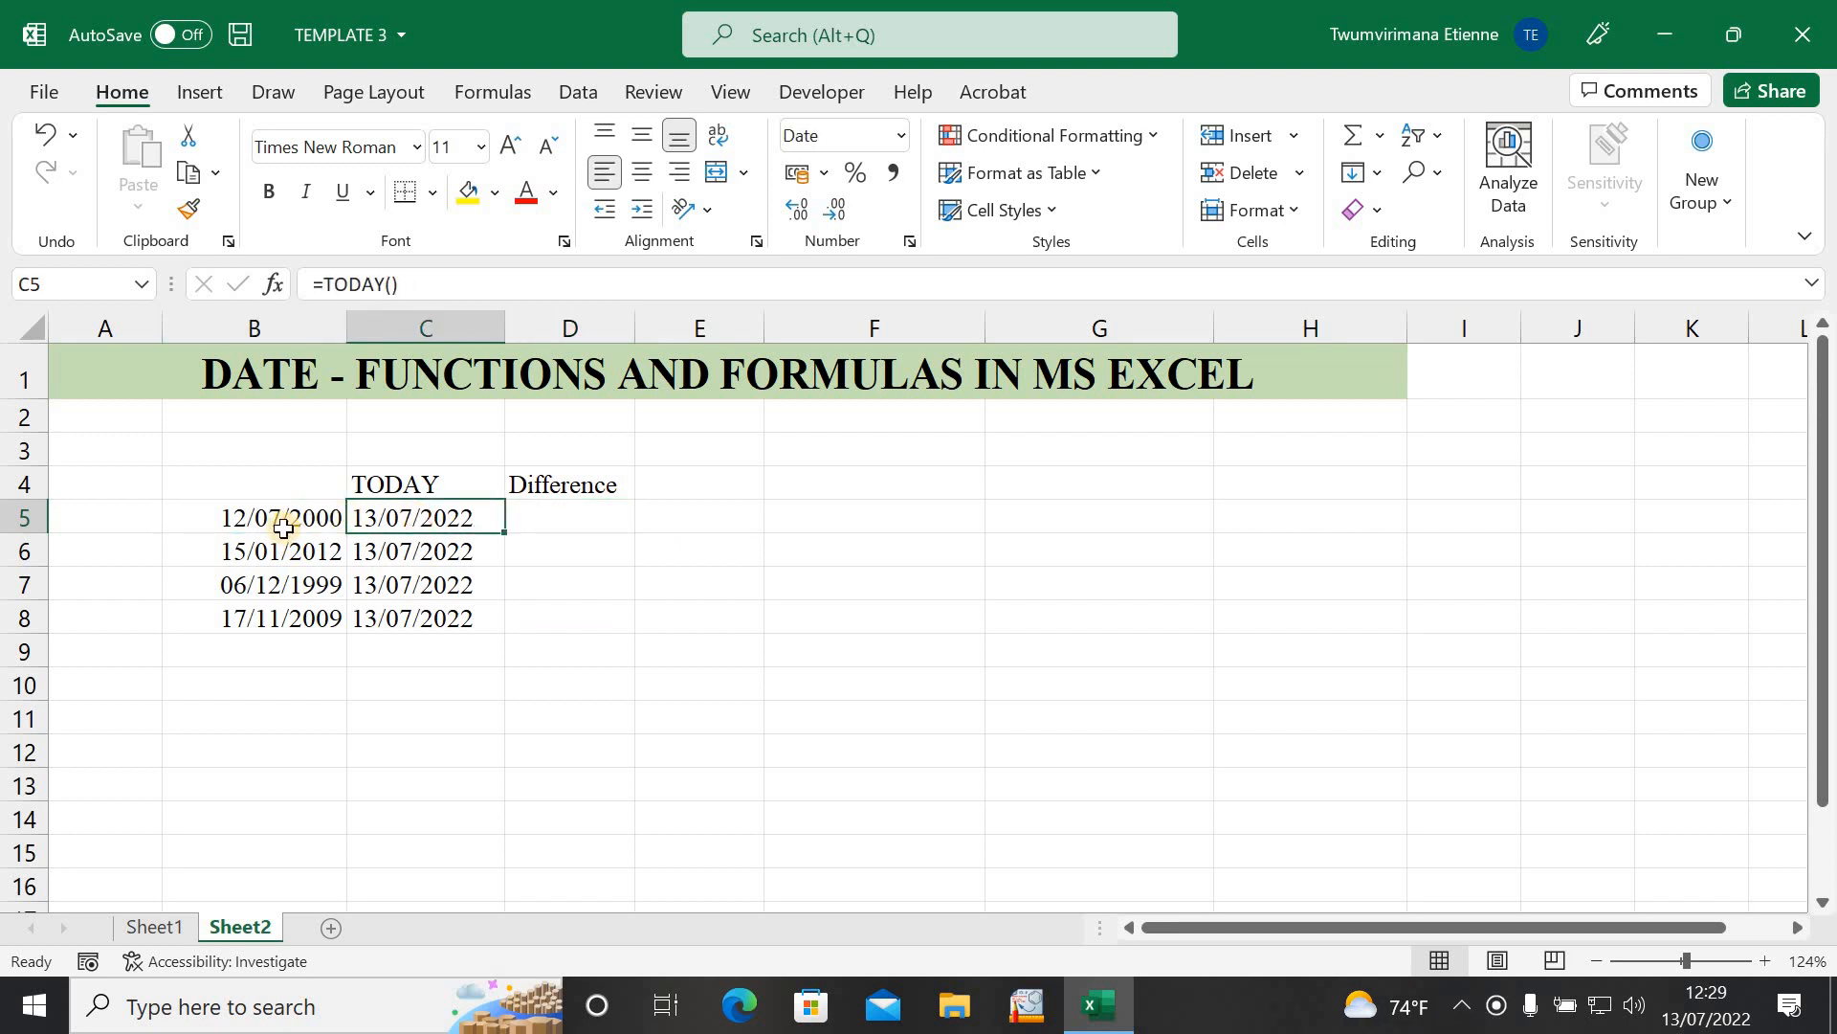
pyautogui.click(234, 516)
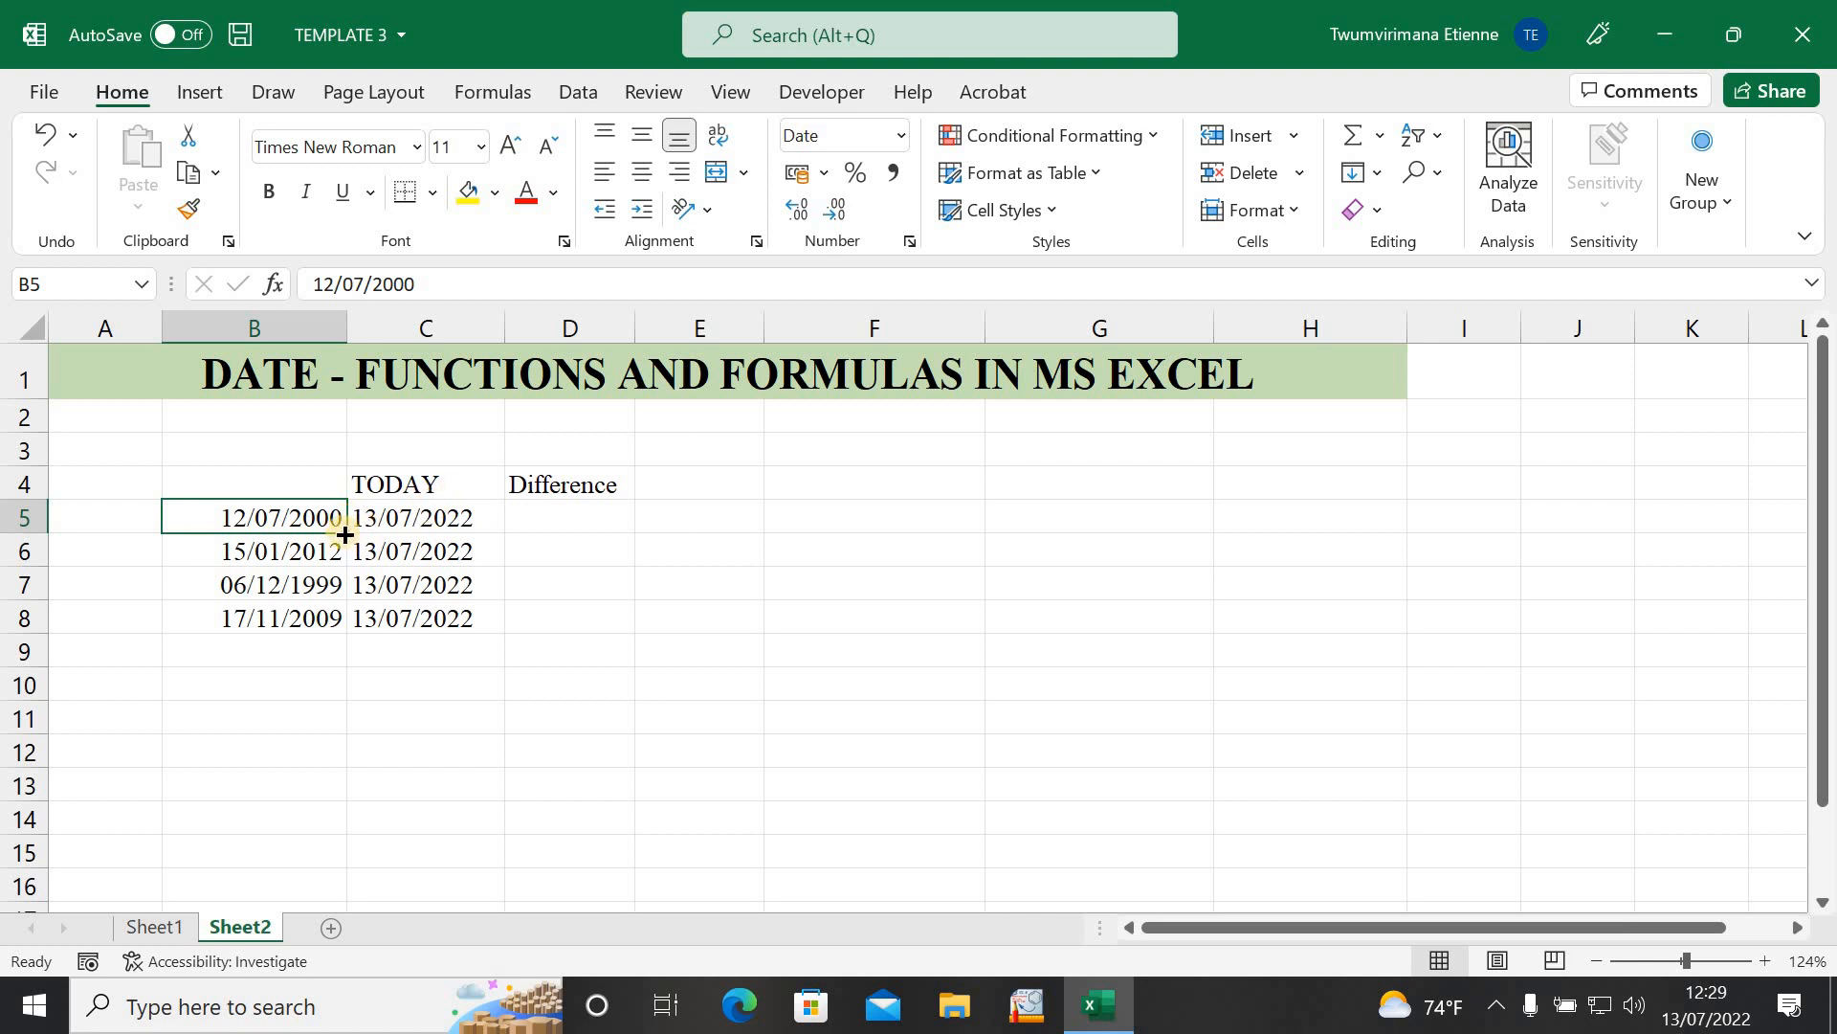
pyautogui.click(474, 518)
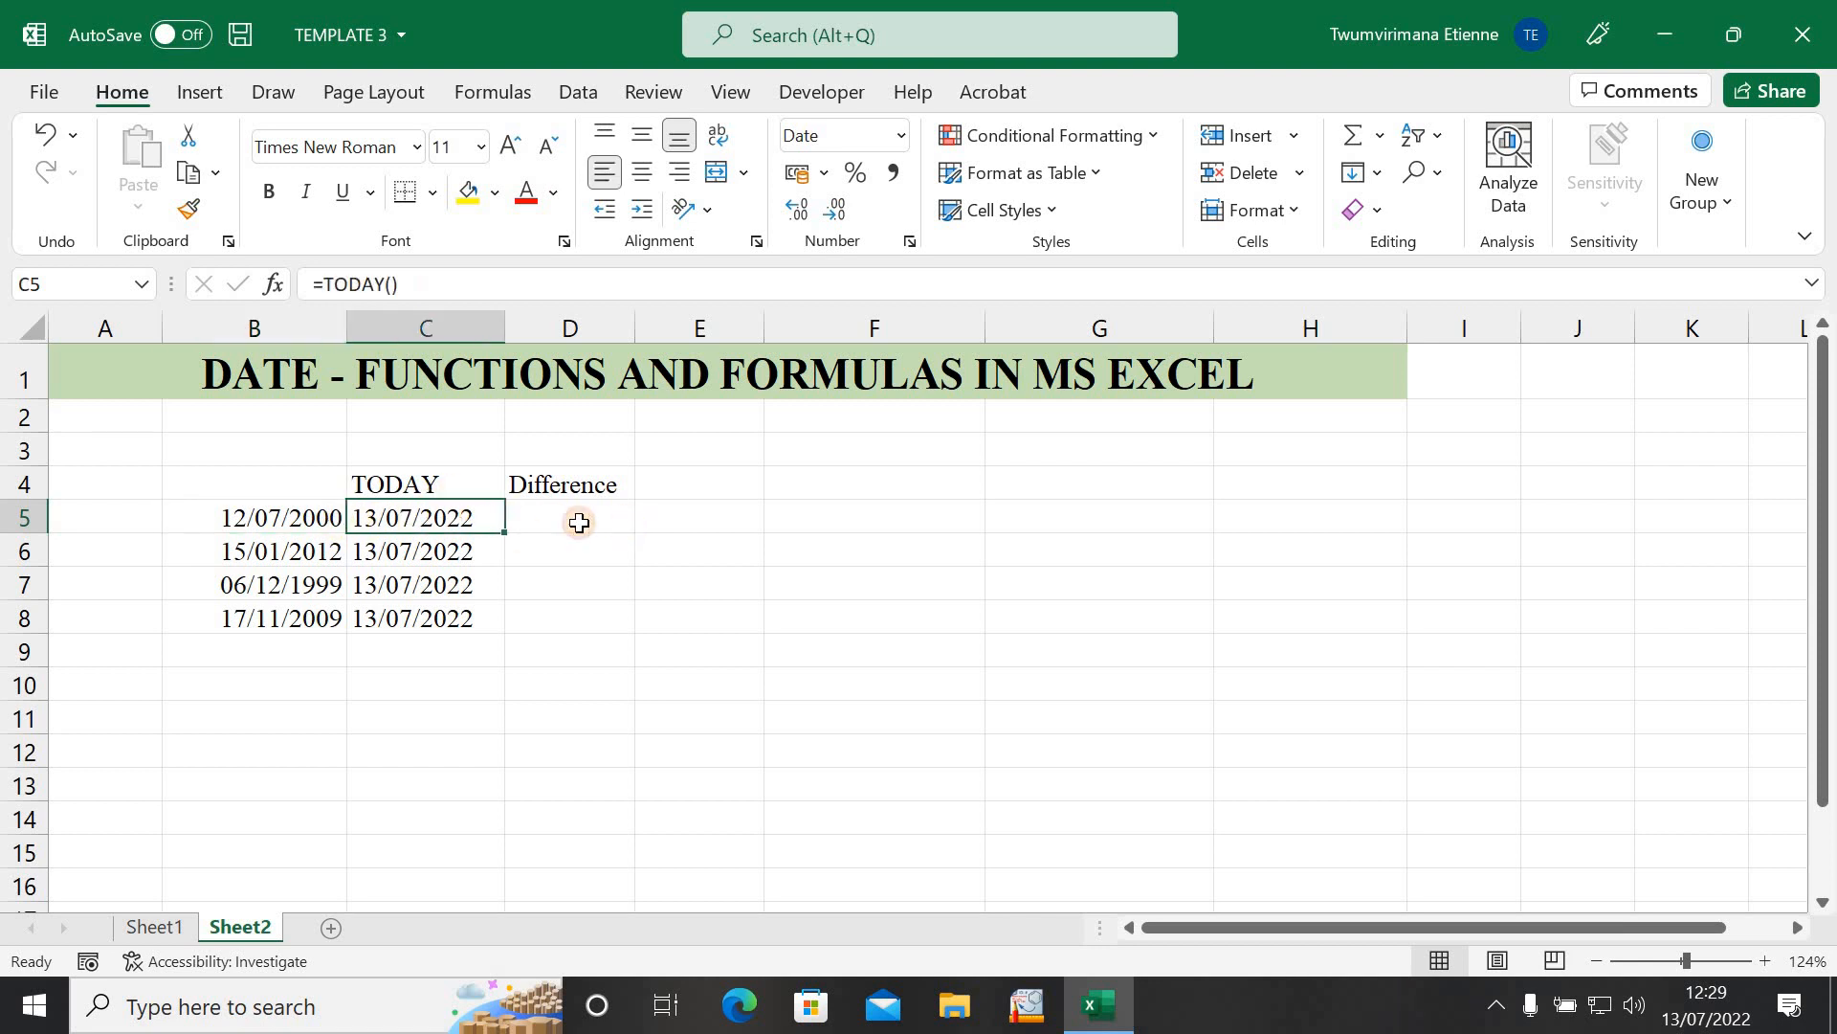
# Step: Enter the formula =C5-B5 in cell D5 to subtract the first date from today's date
pyautogui.click(549, 516)
pyautogui.write('=')
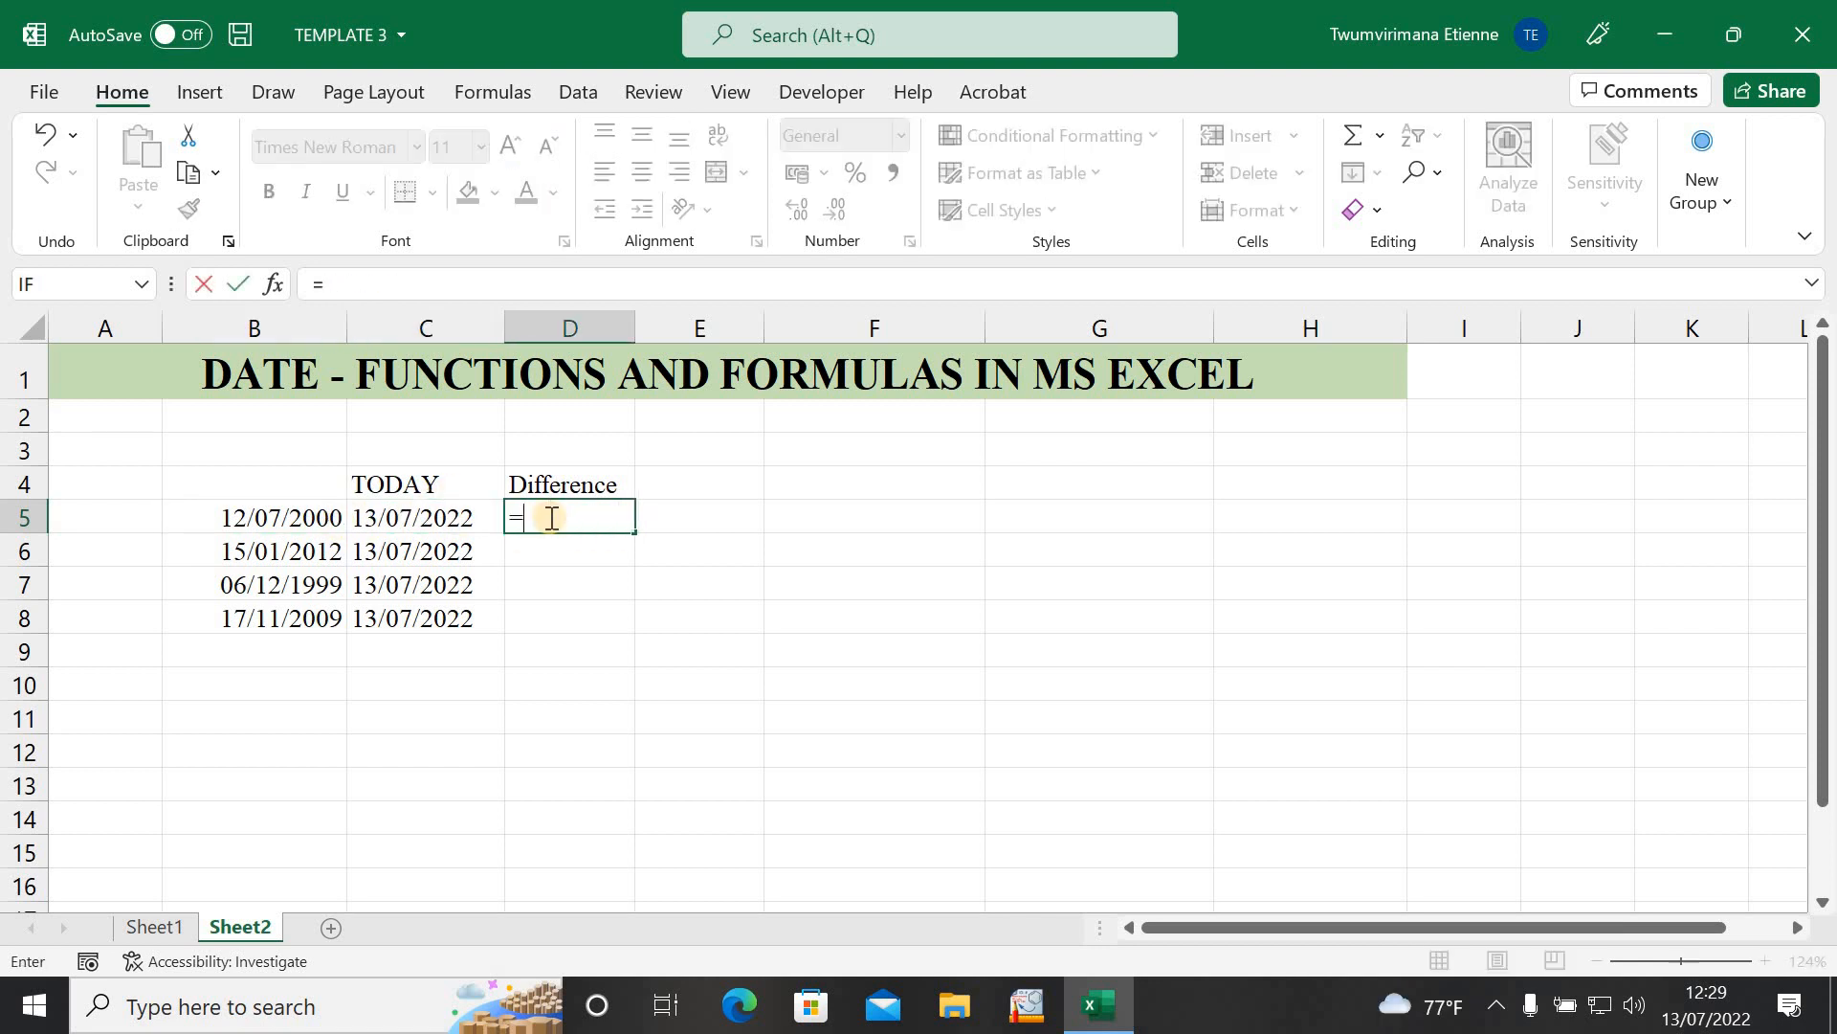
pyautogui.click(267, 523)
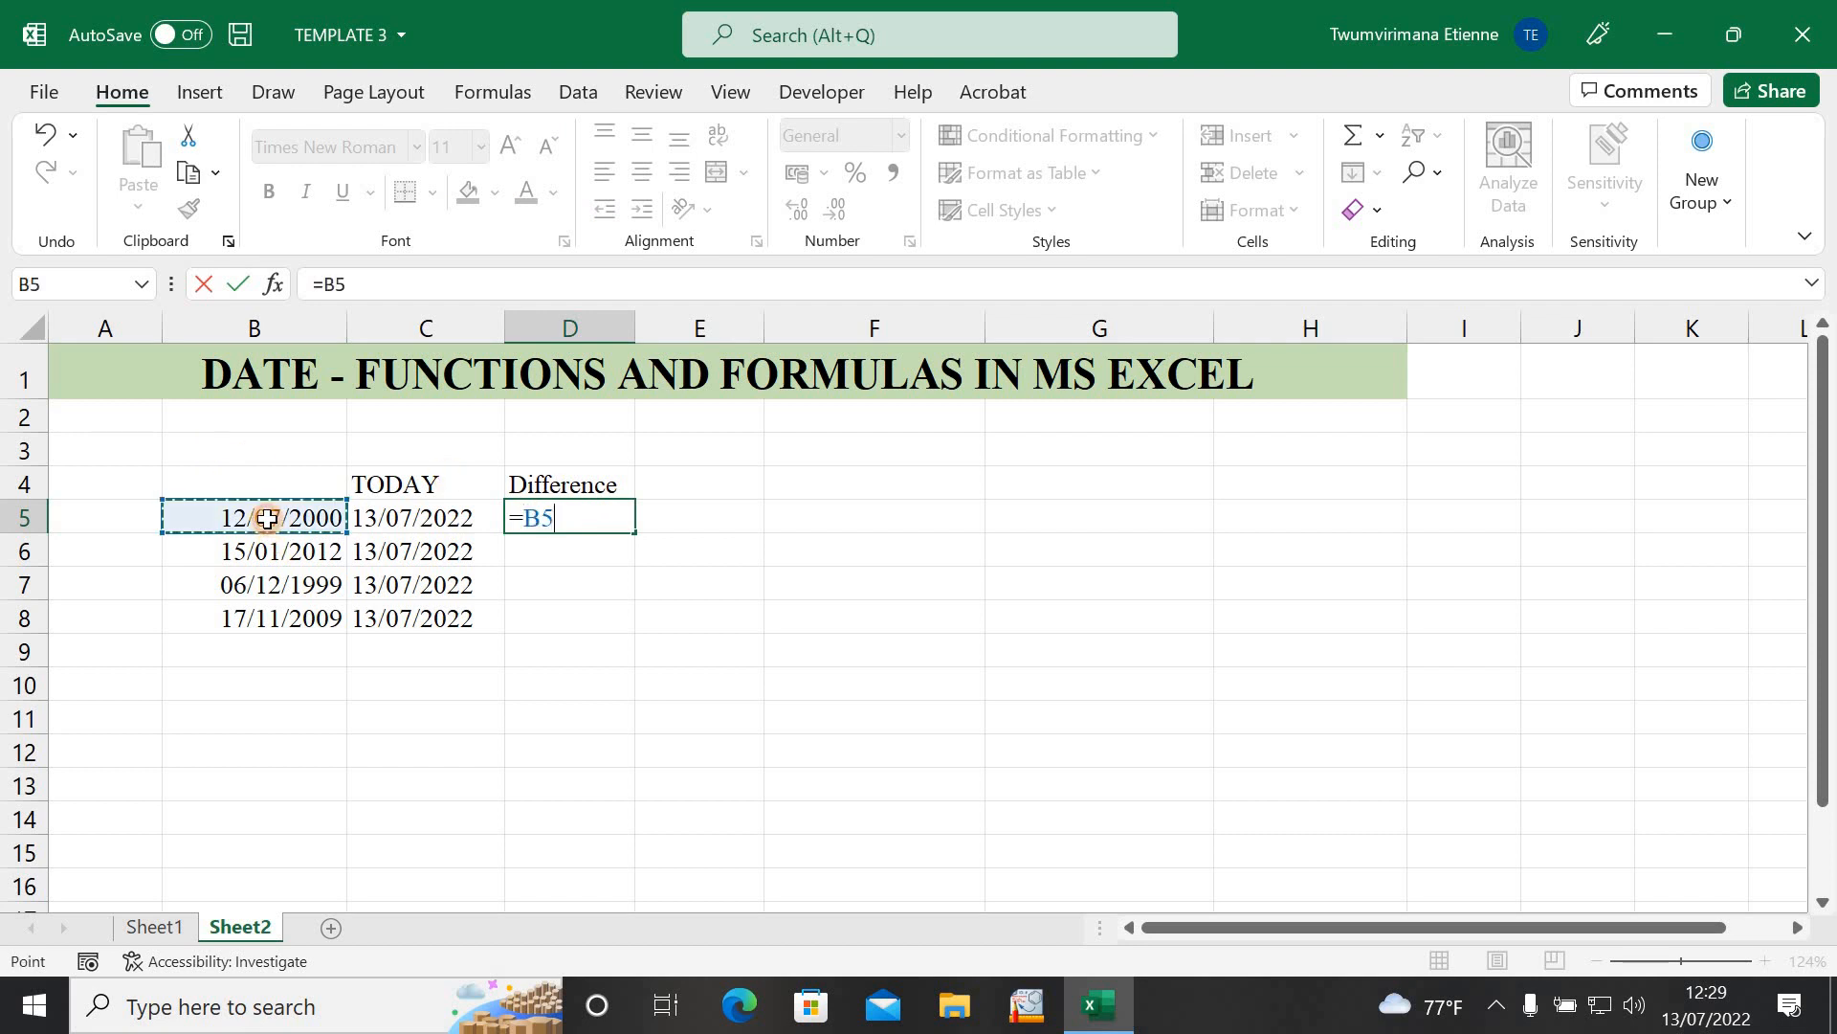
pyautogui.click(414, 504)
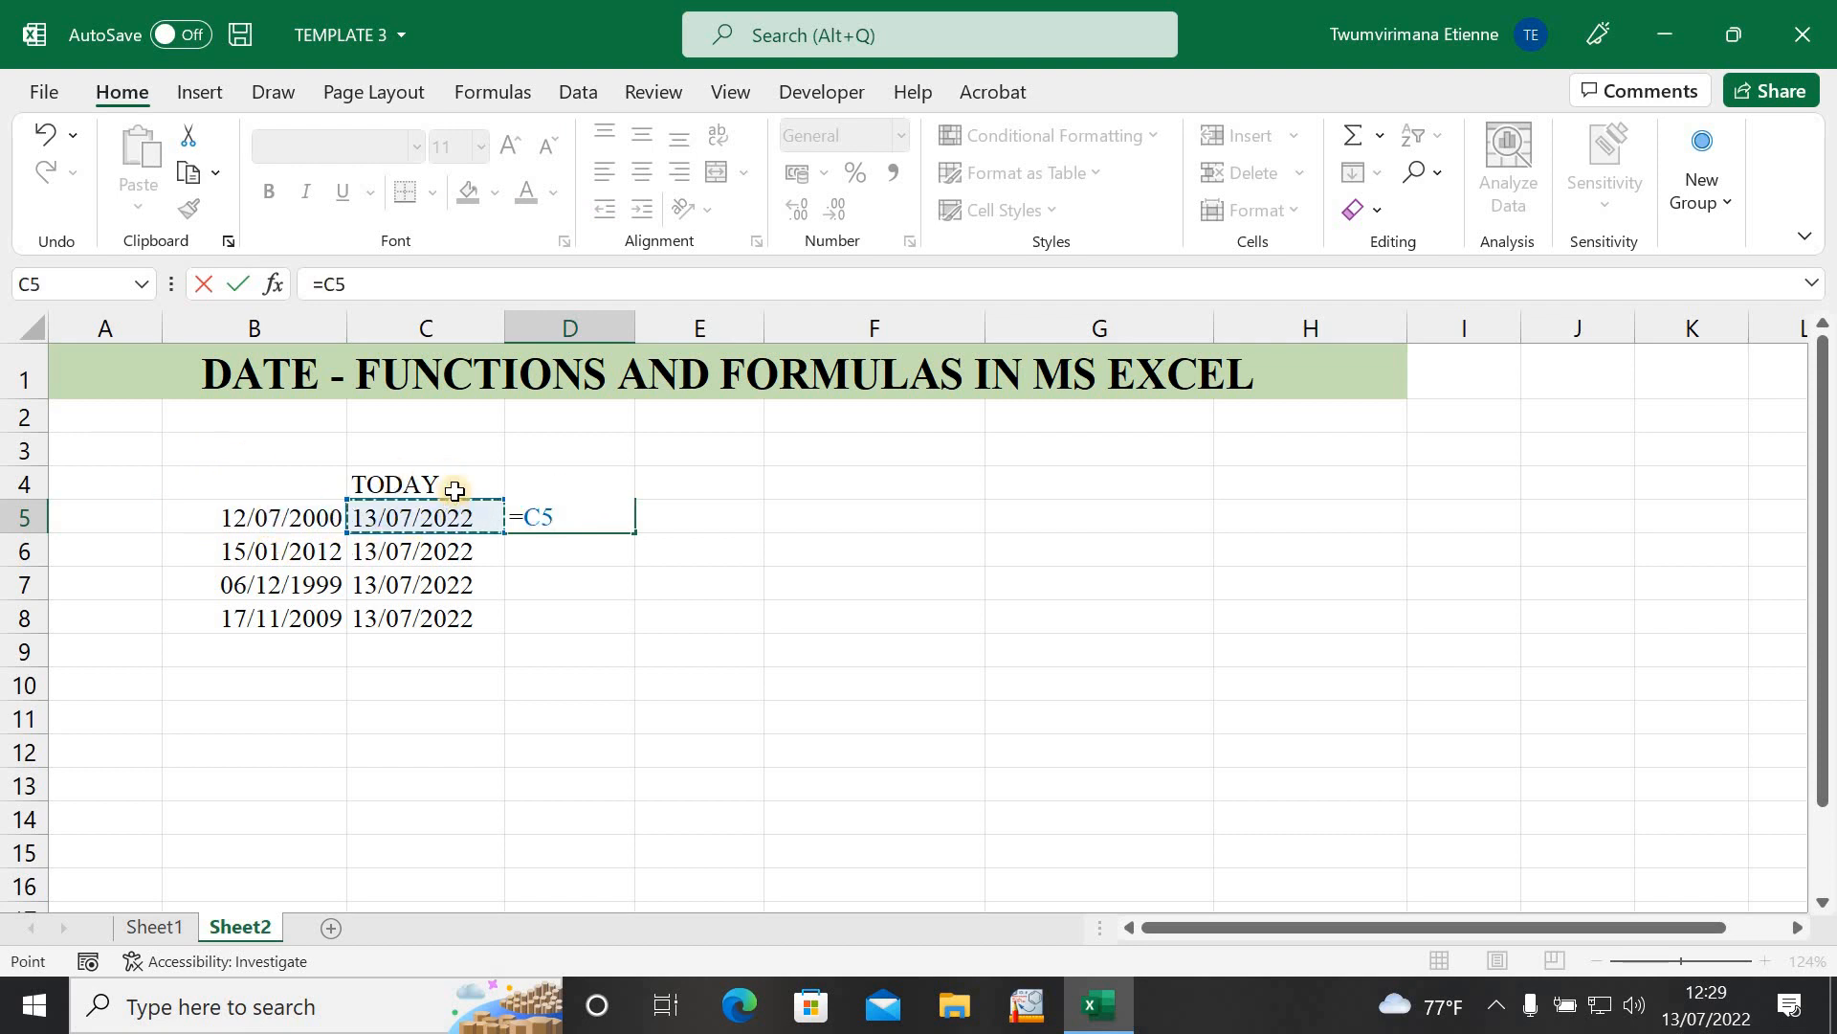
pyautogui.write('-')
pyautogui.click(269, 513)
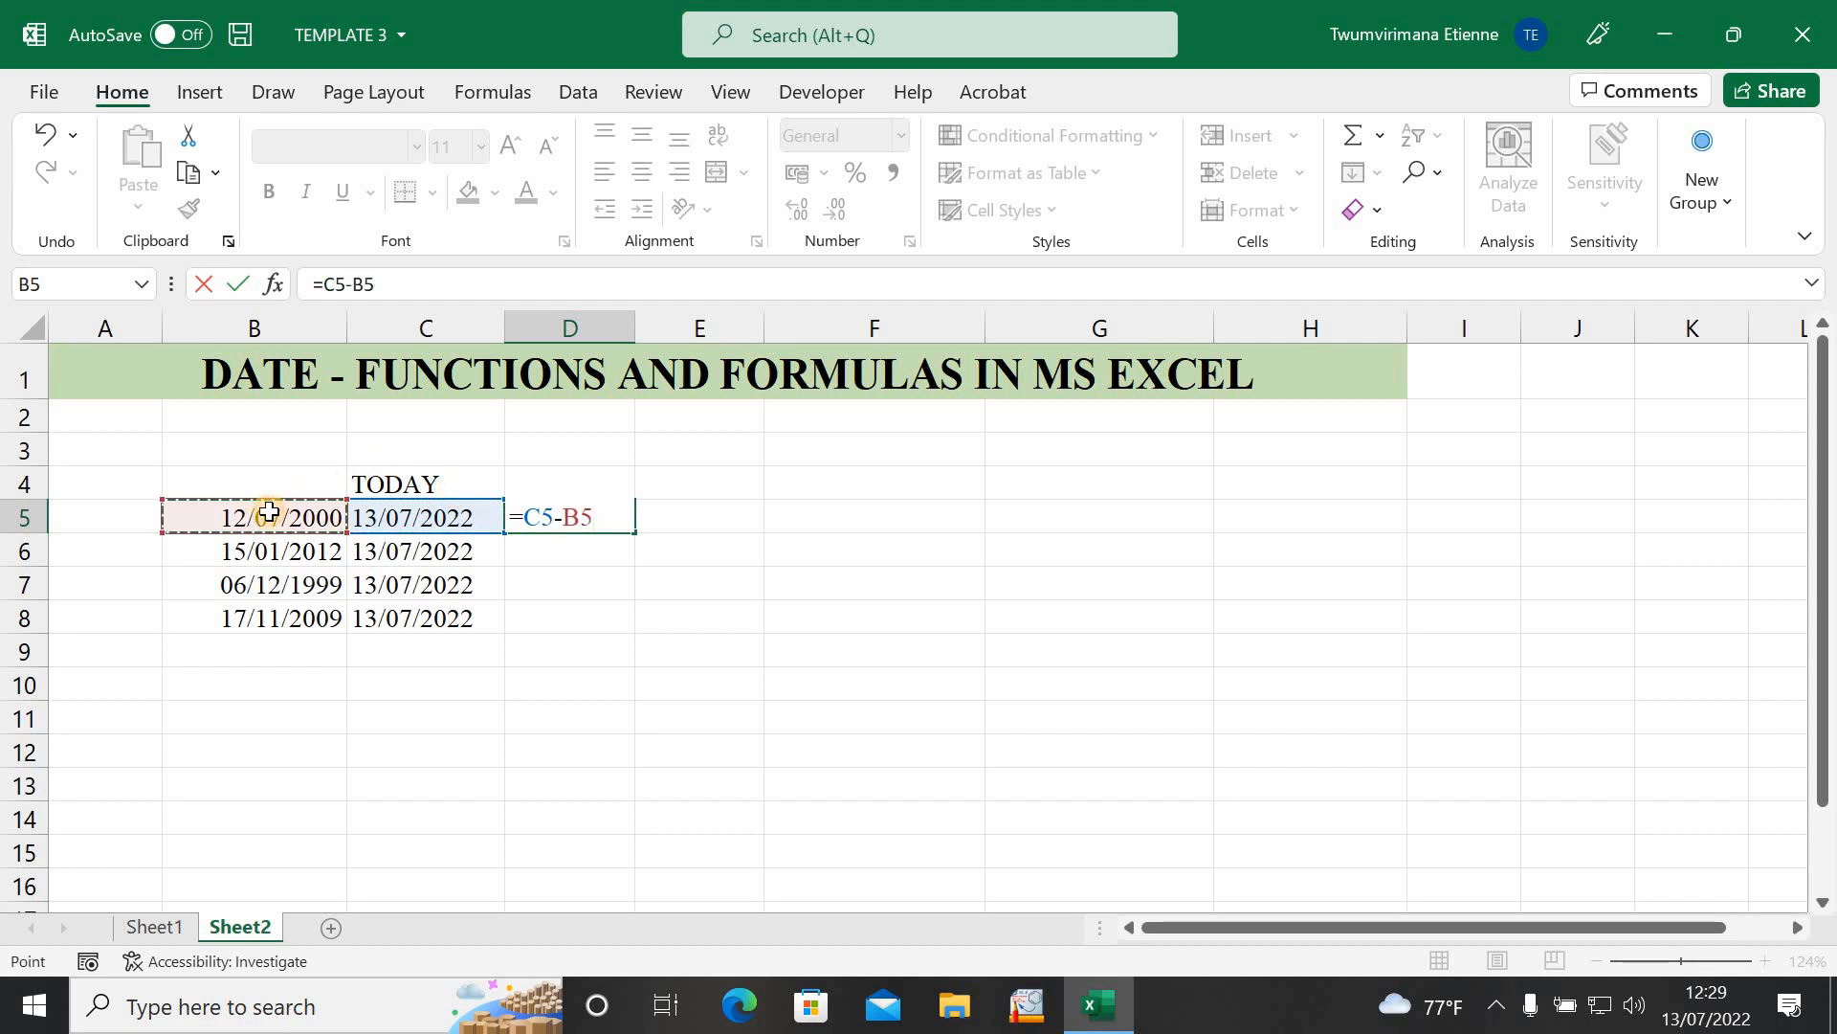
pyautogui.press('Return')
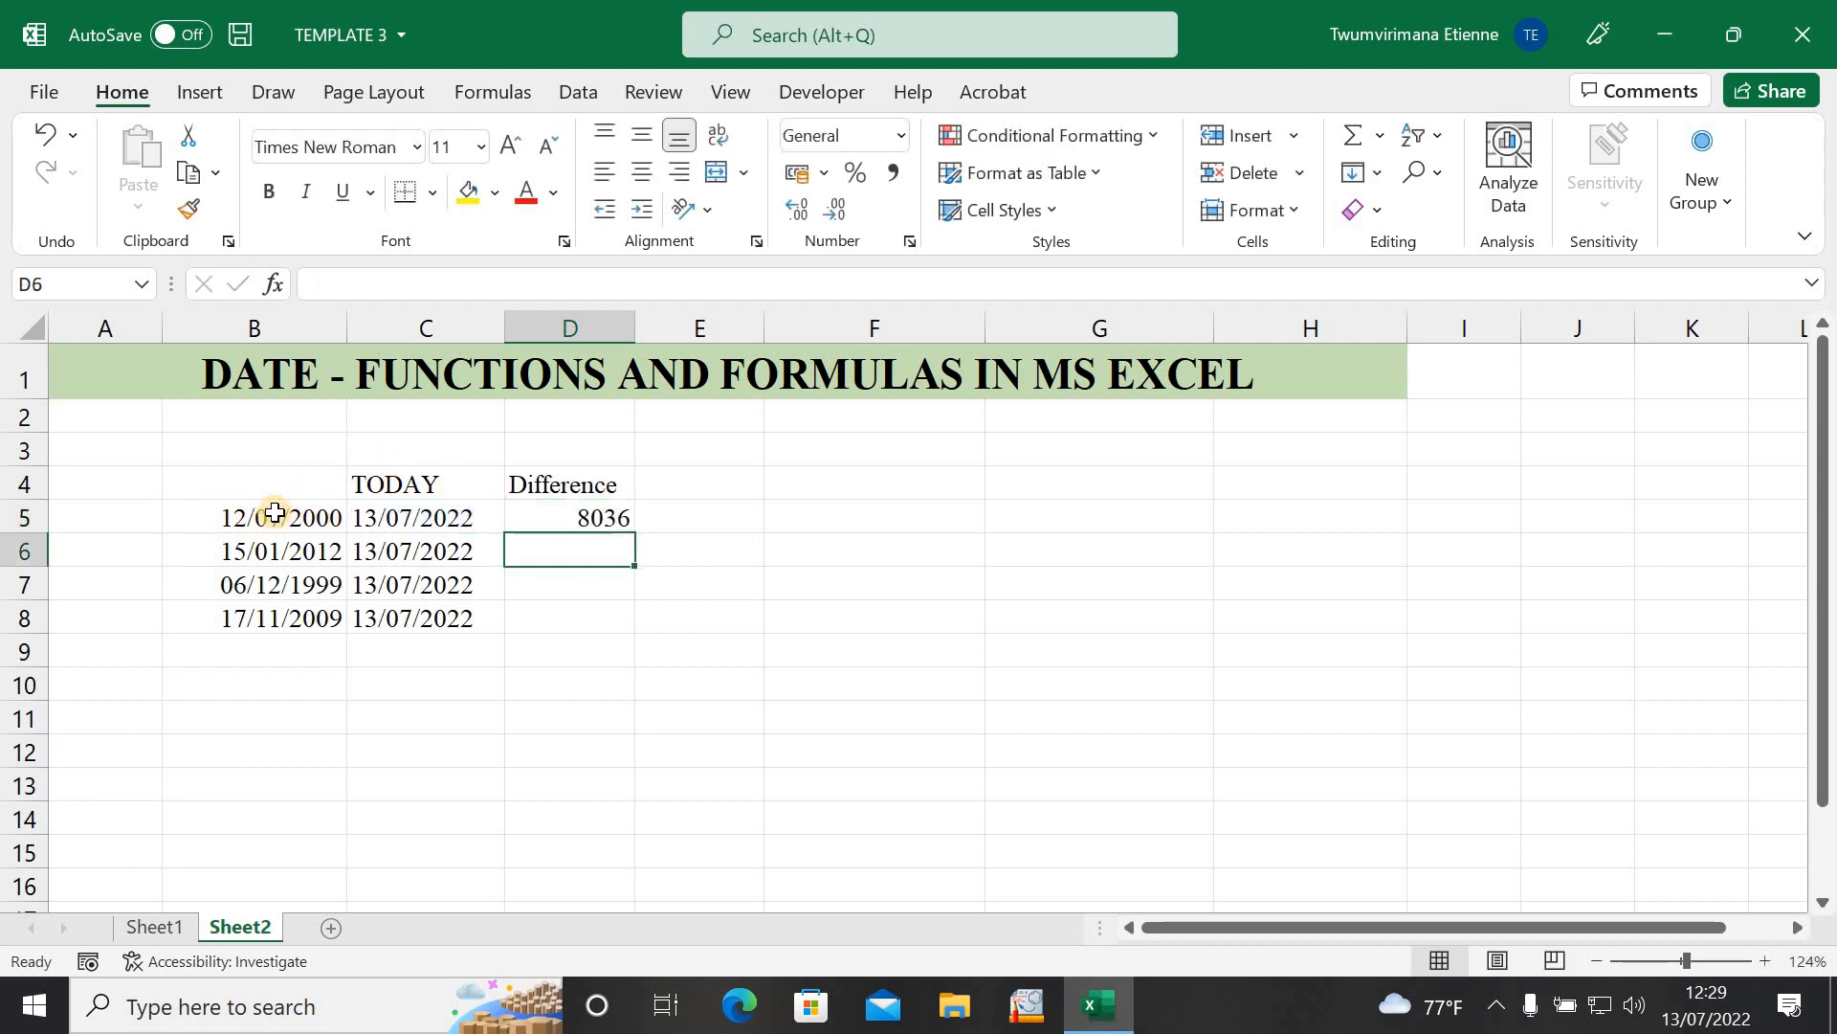
# Step: Left-align the contents of the entire Difference column D
pyautogui.click(591, 649)
pyautogui.click(580, 508)
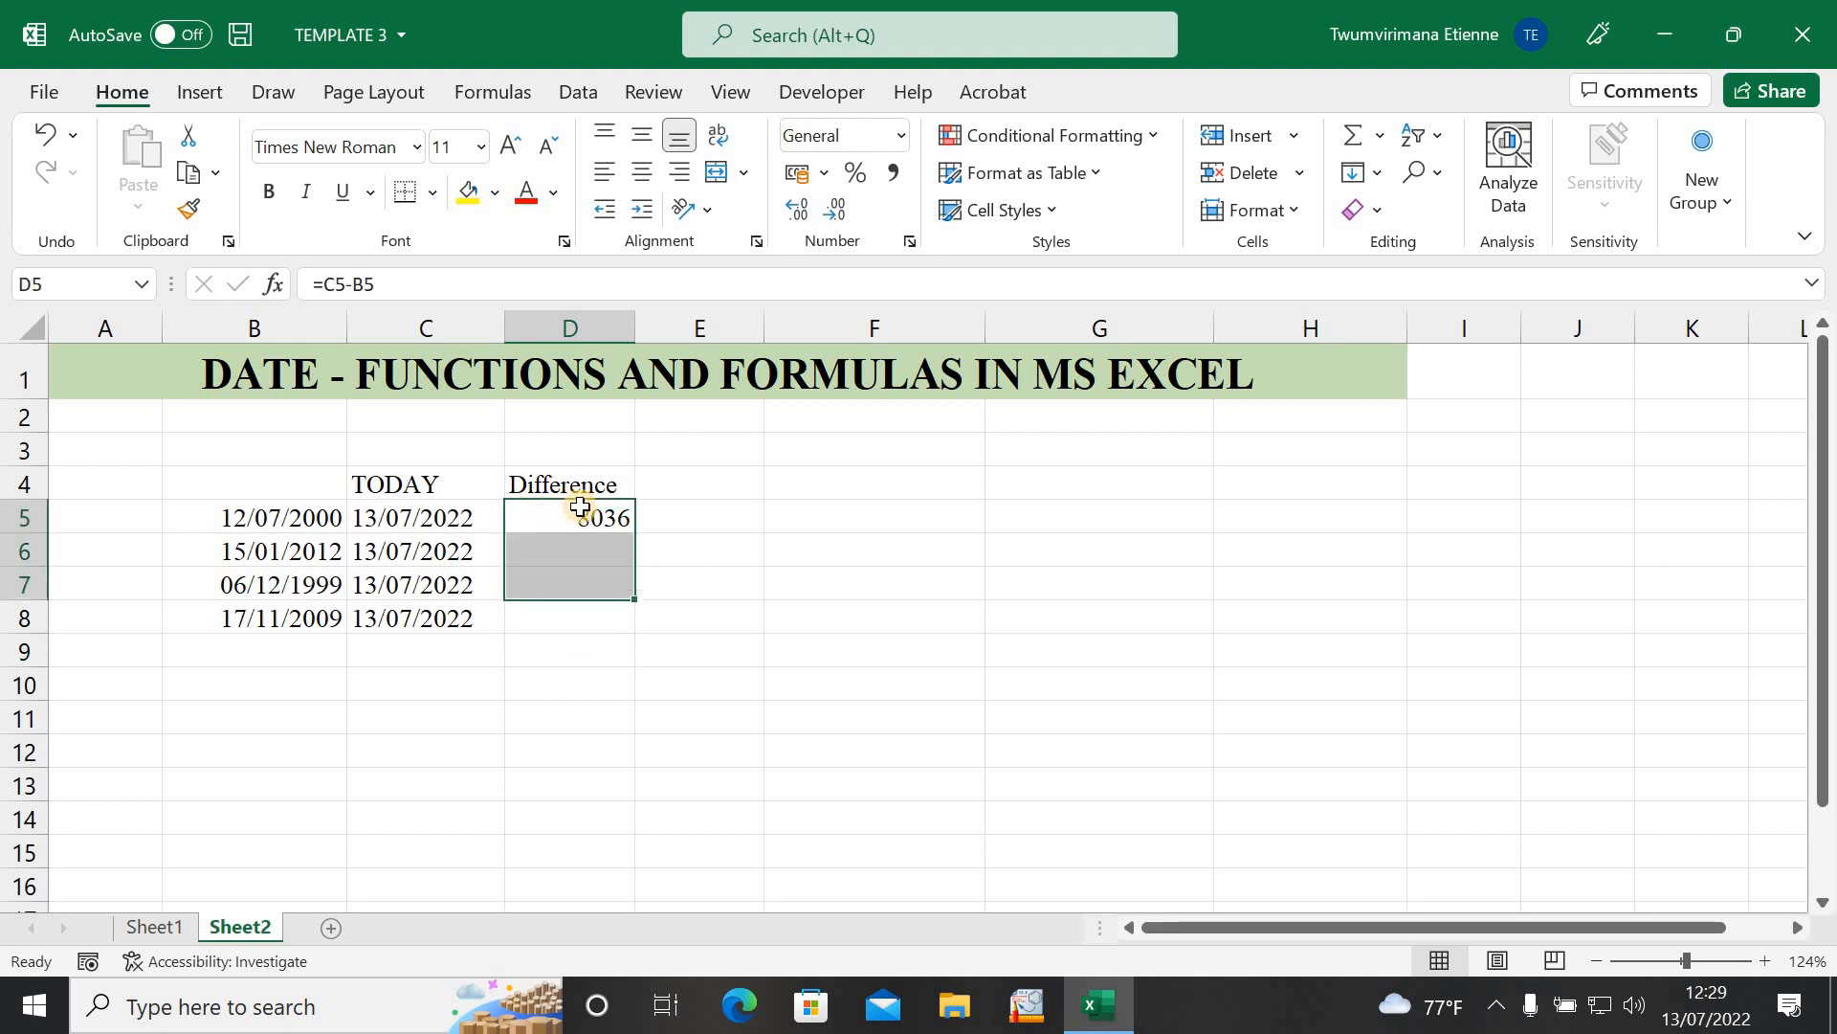
pyautogui.click(570, 325)
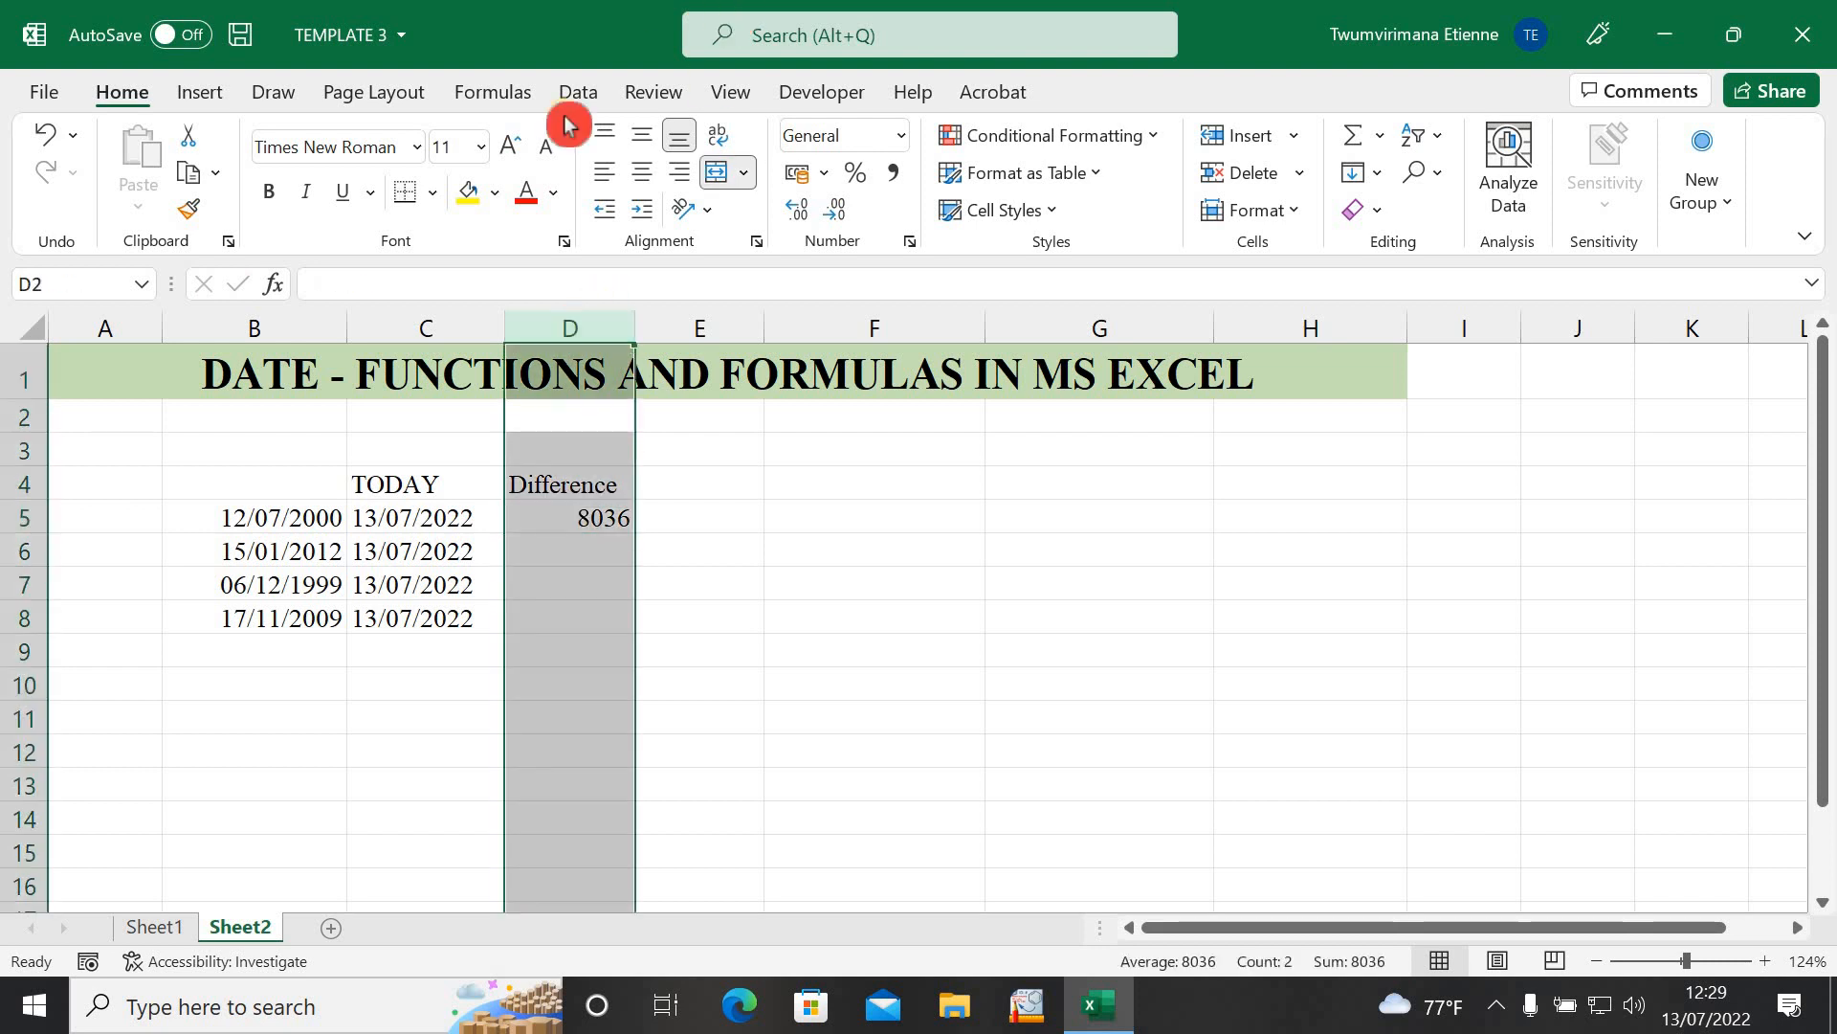
pyautogui.click(606, 173)
pyautogui.click(575, 543)
pyautogui.click(602, 517)
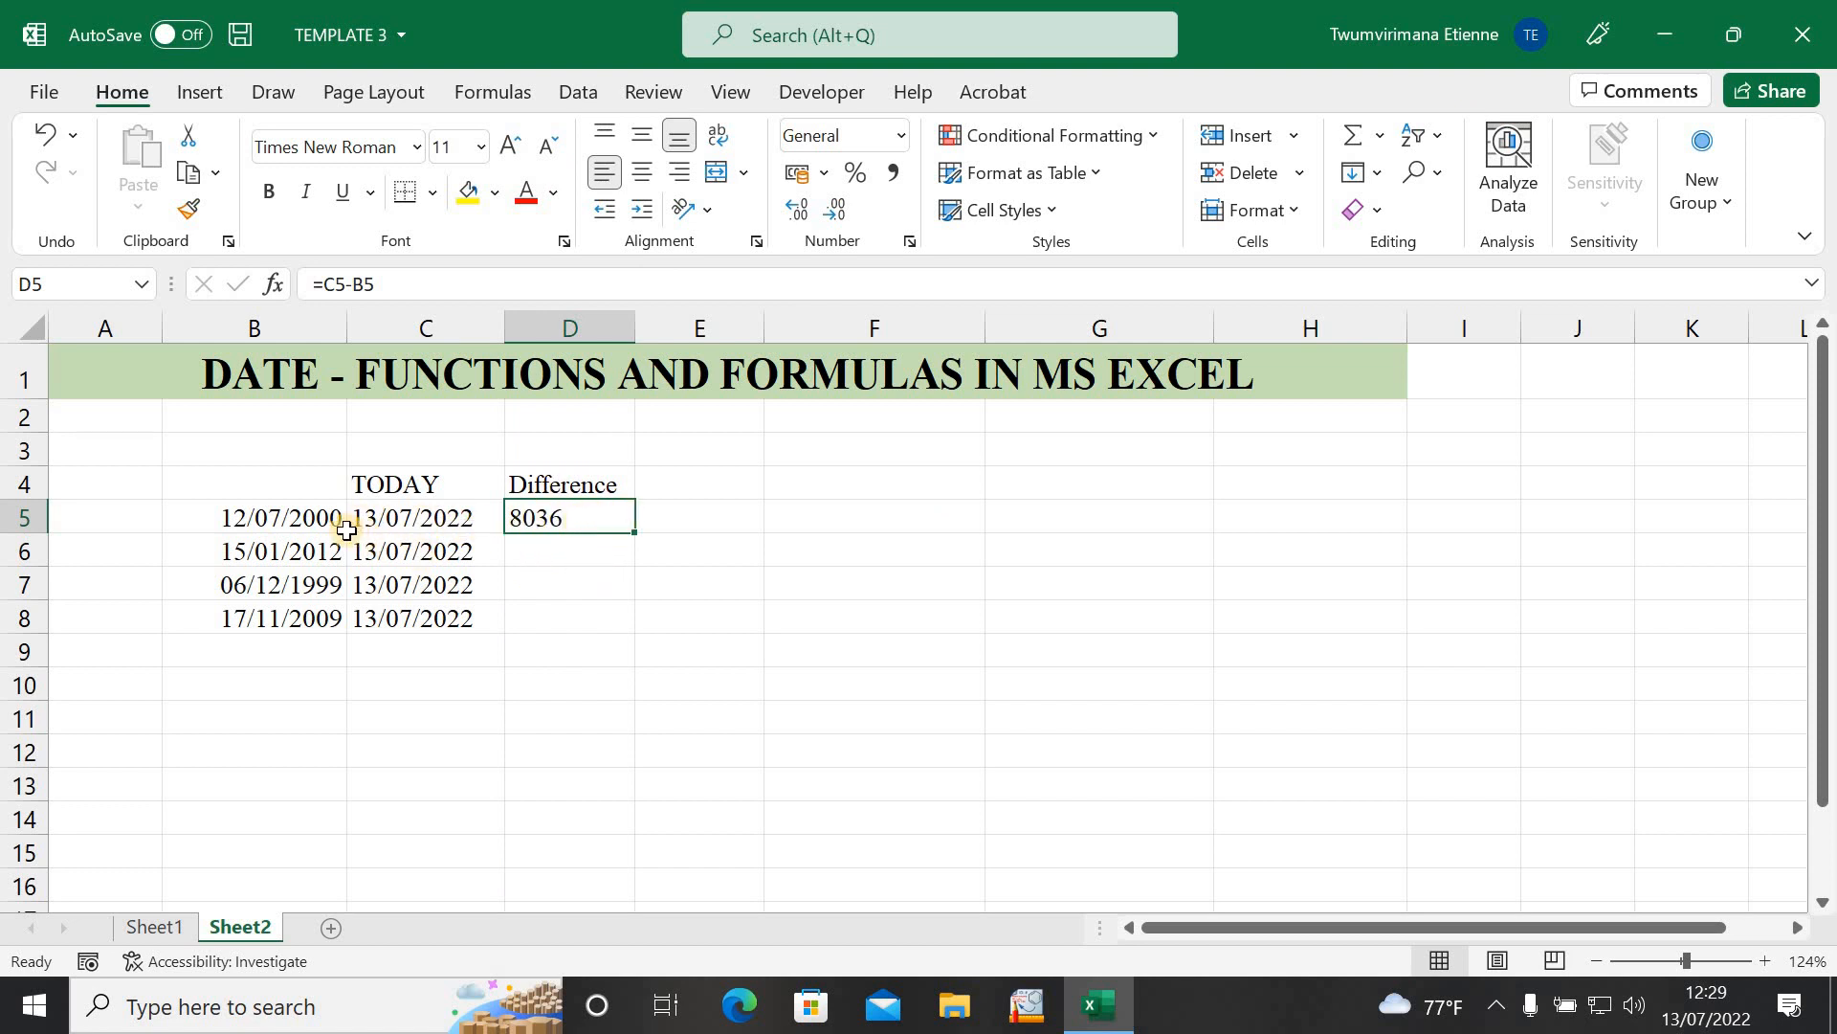
pyautogui.click(304, 525)
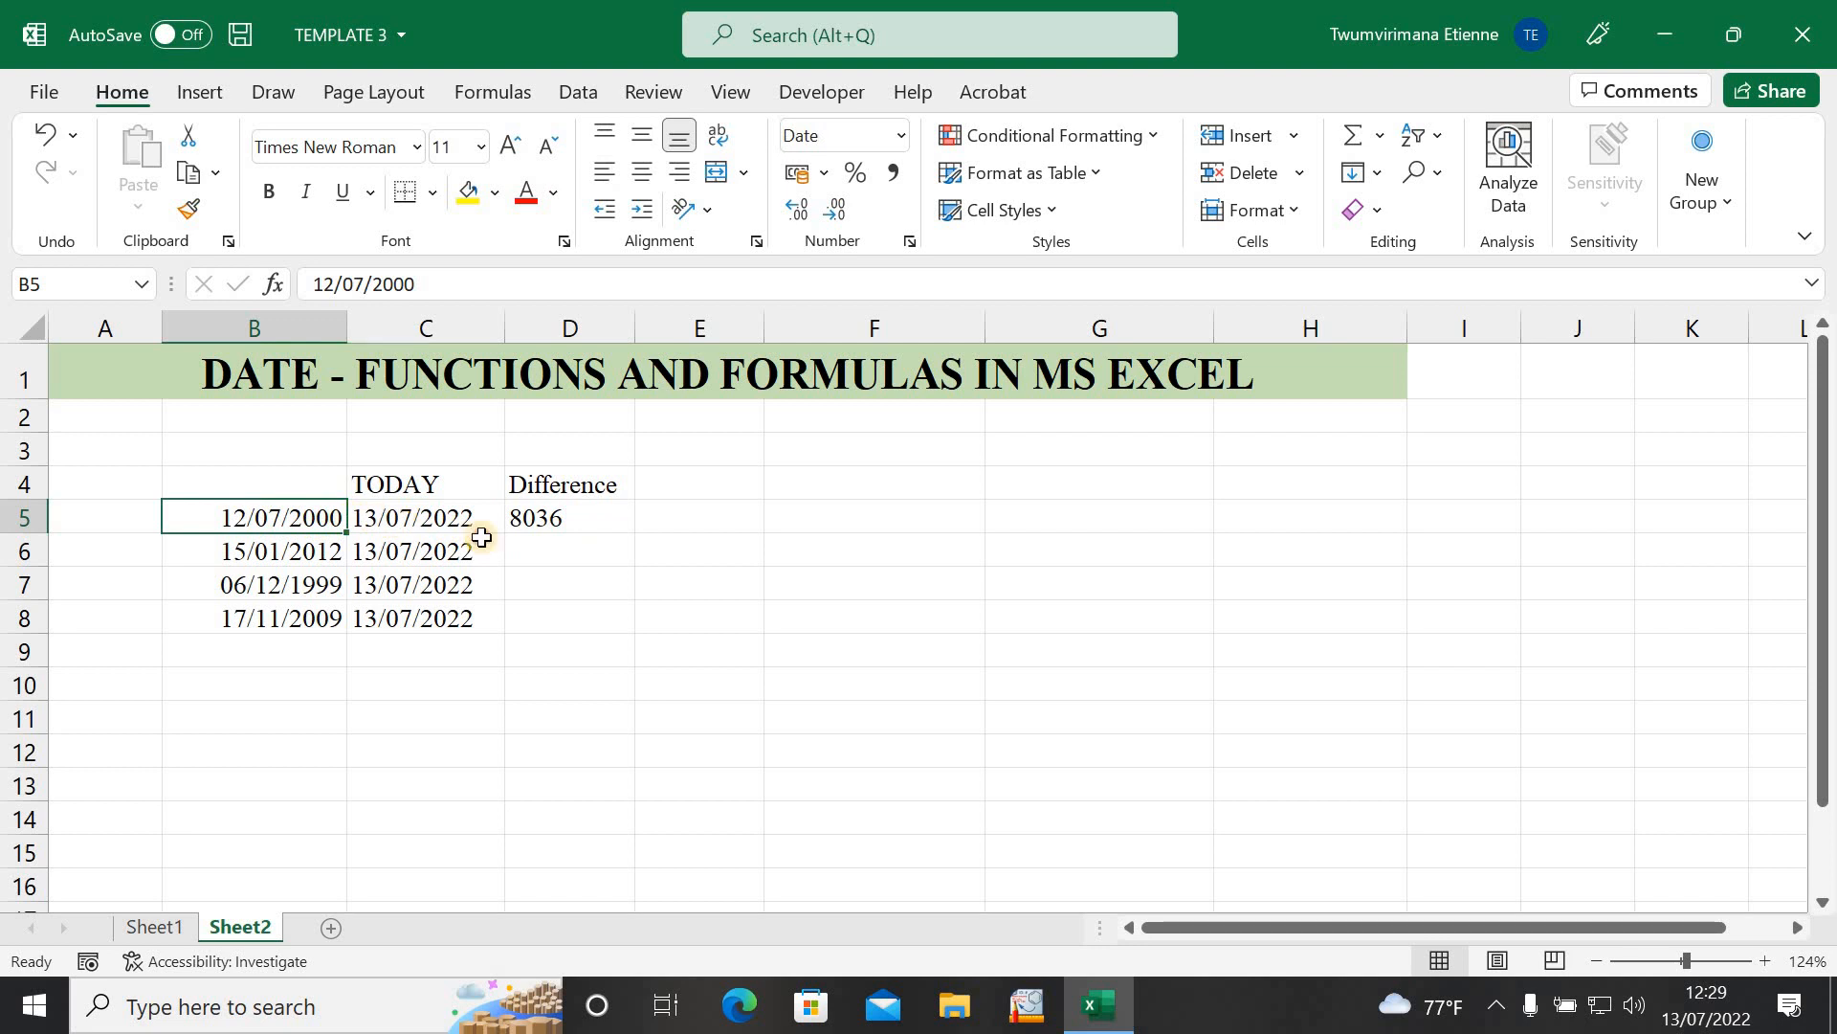
pyautogui.click(478, 533)
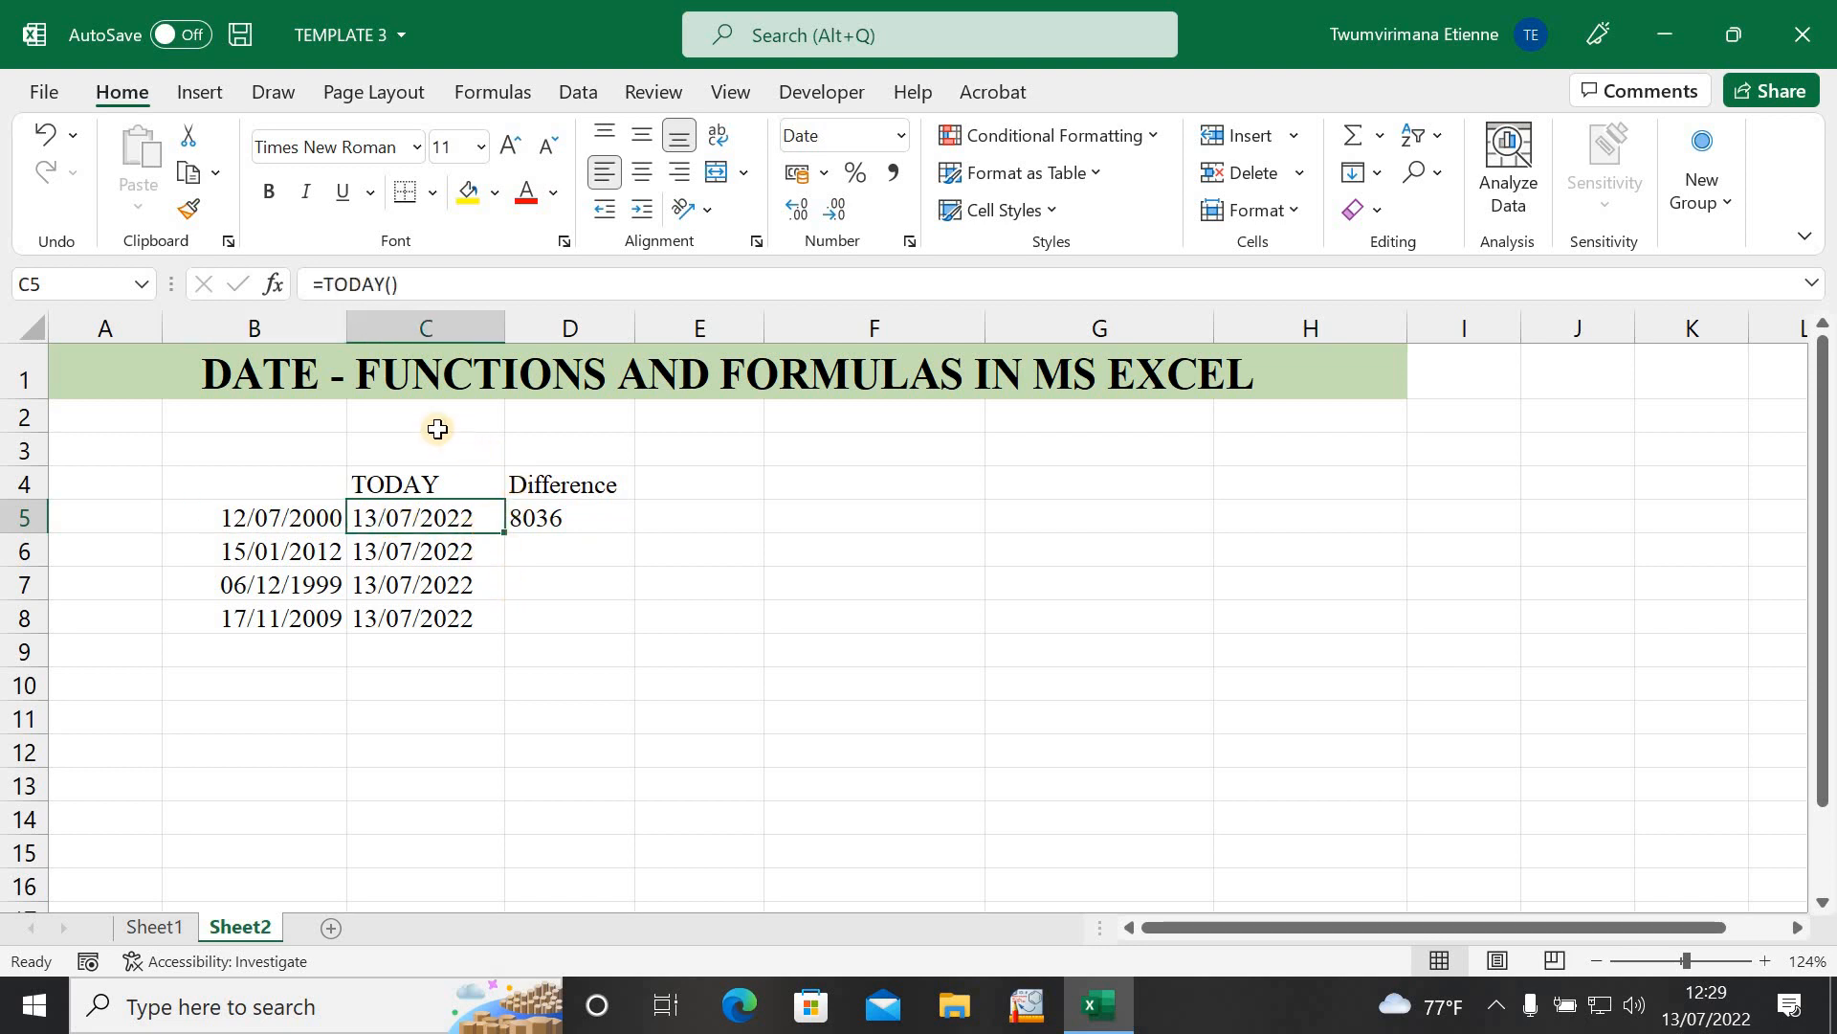
pyautogui.click(648, 640)
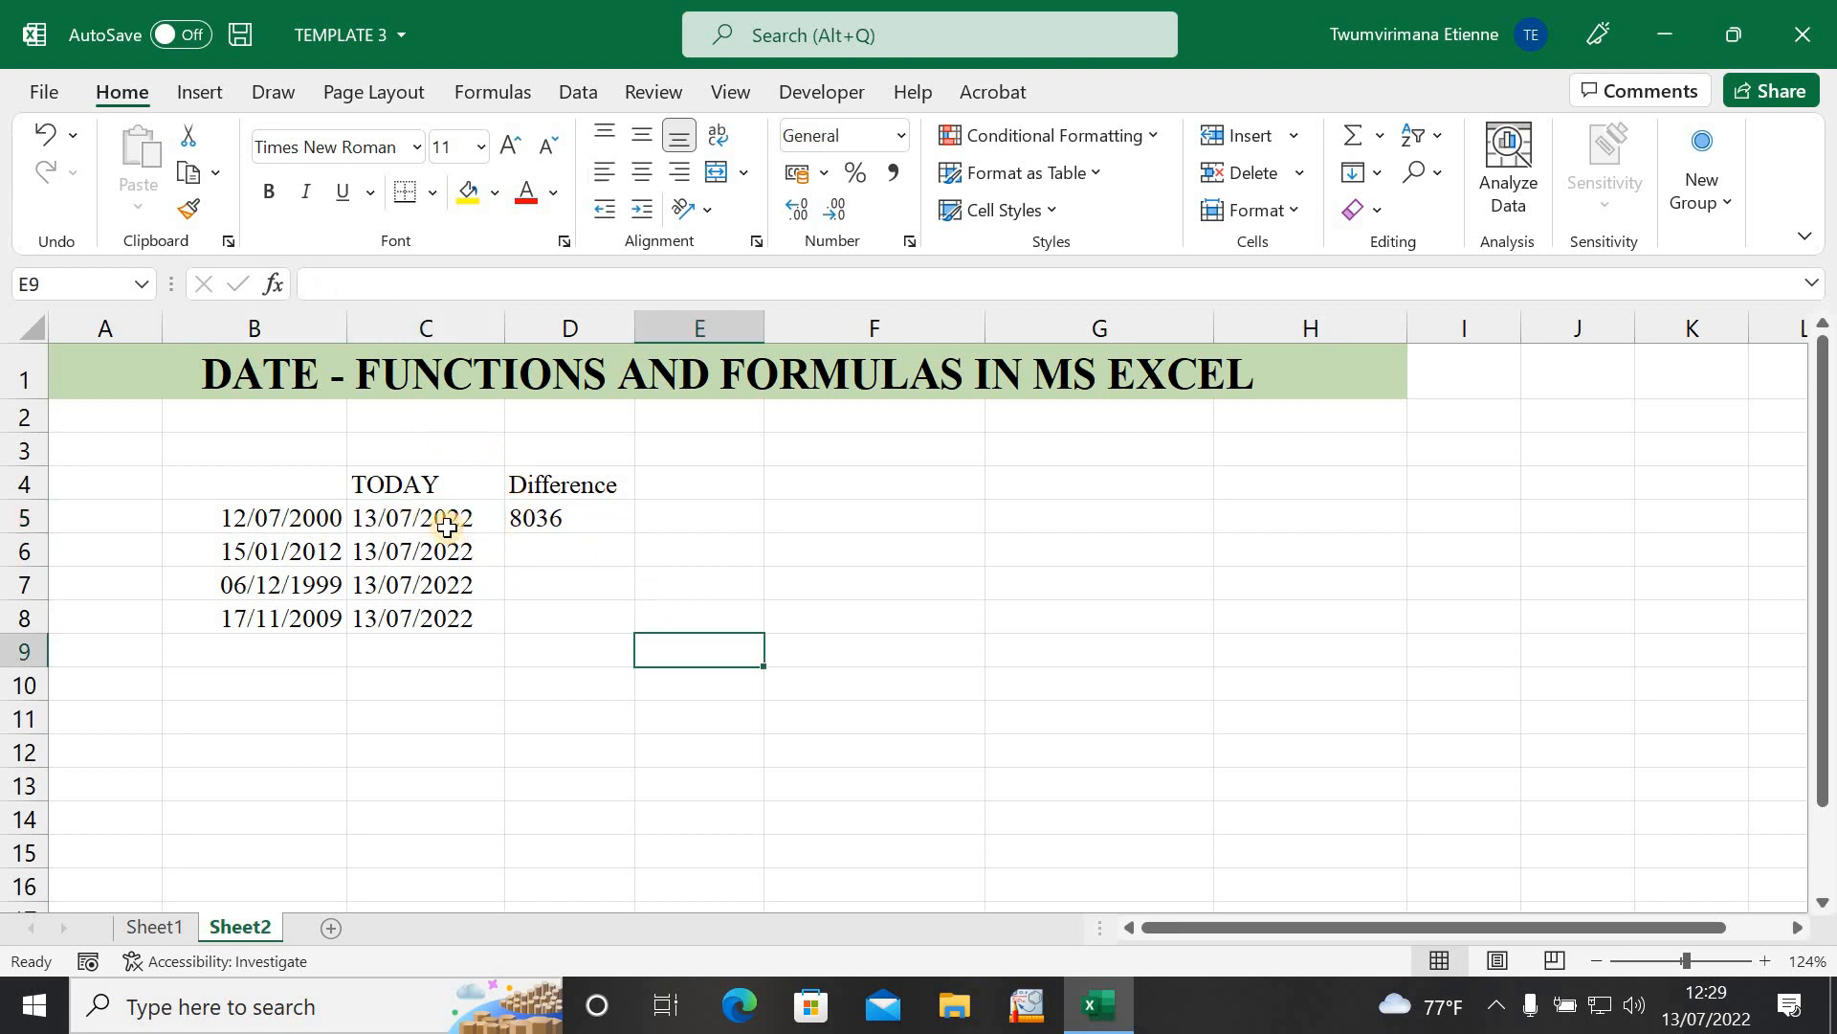
pyautogui.click(521, 608)
# Step: Change the formula in D5 to =(C5-B5)/365 to express the difference in years
pyautogui.click(574, 513)
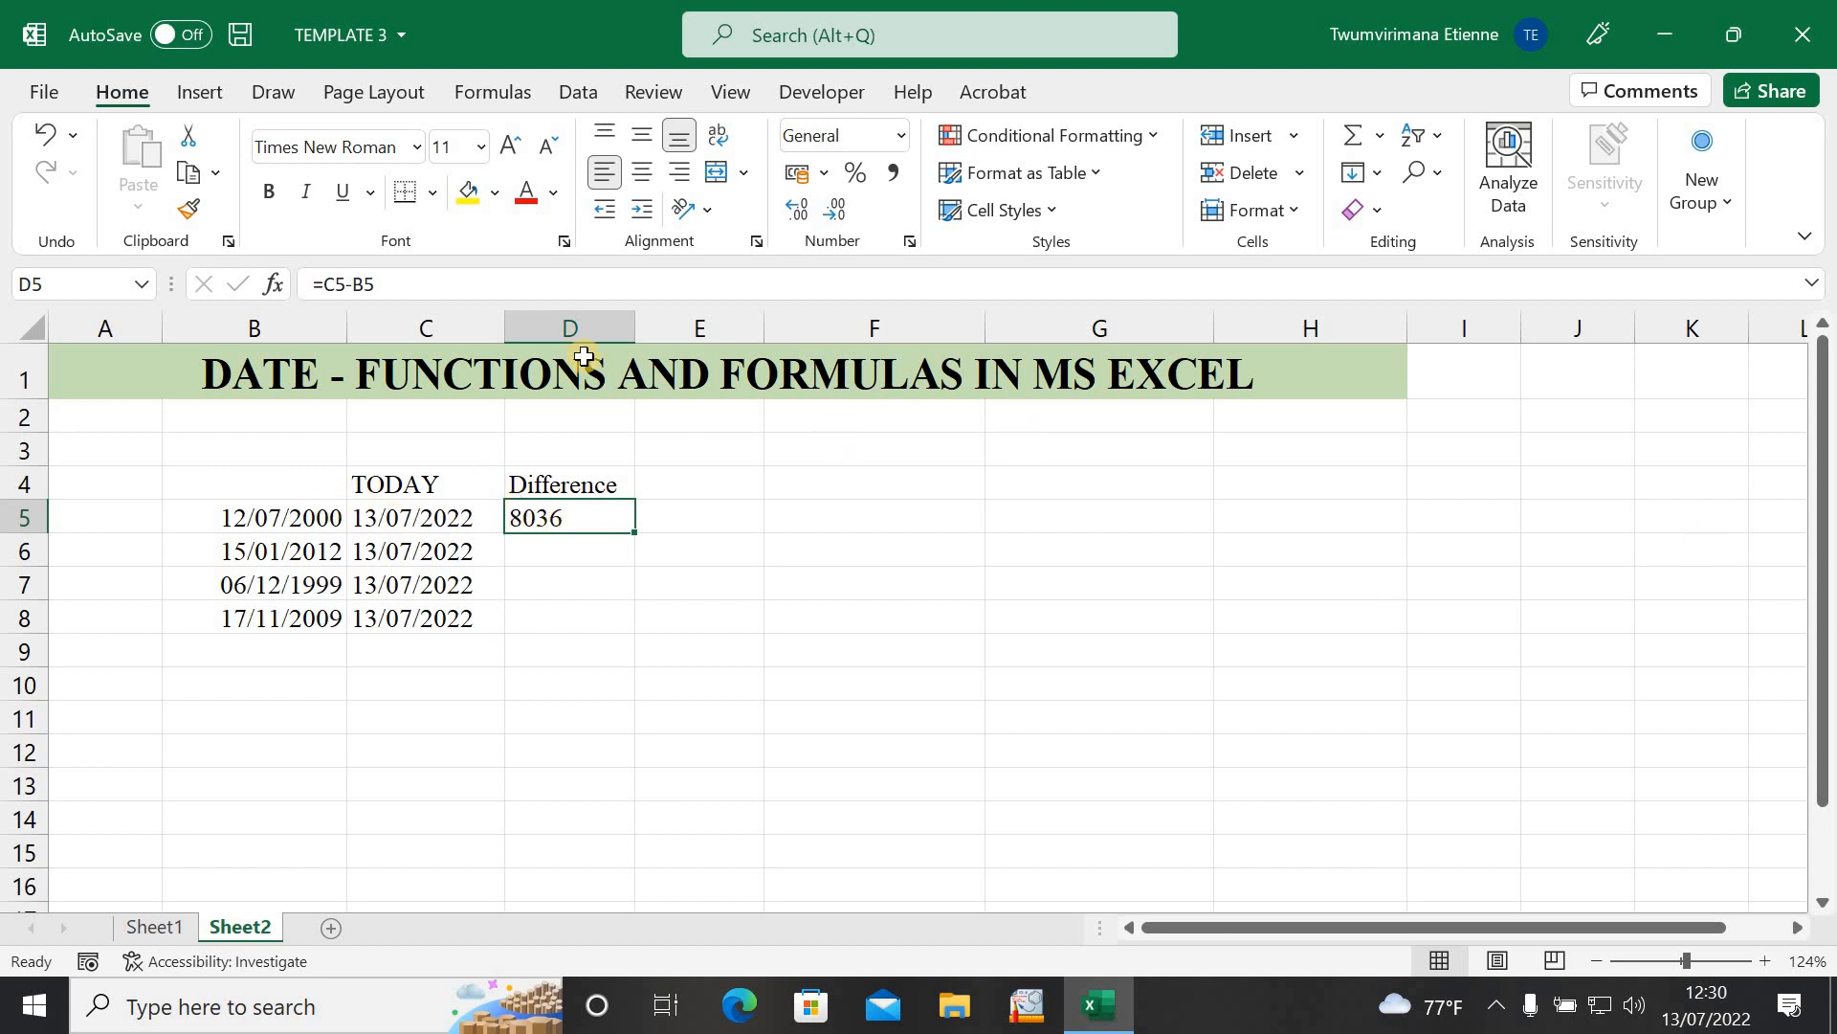
pyautogui.click(327, 287)
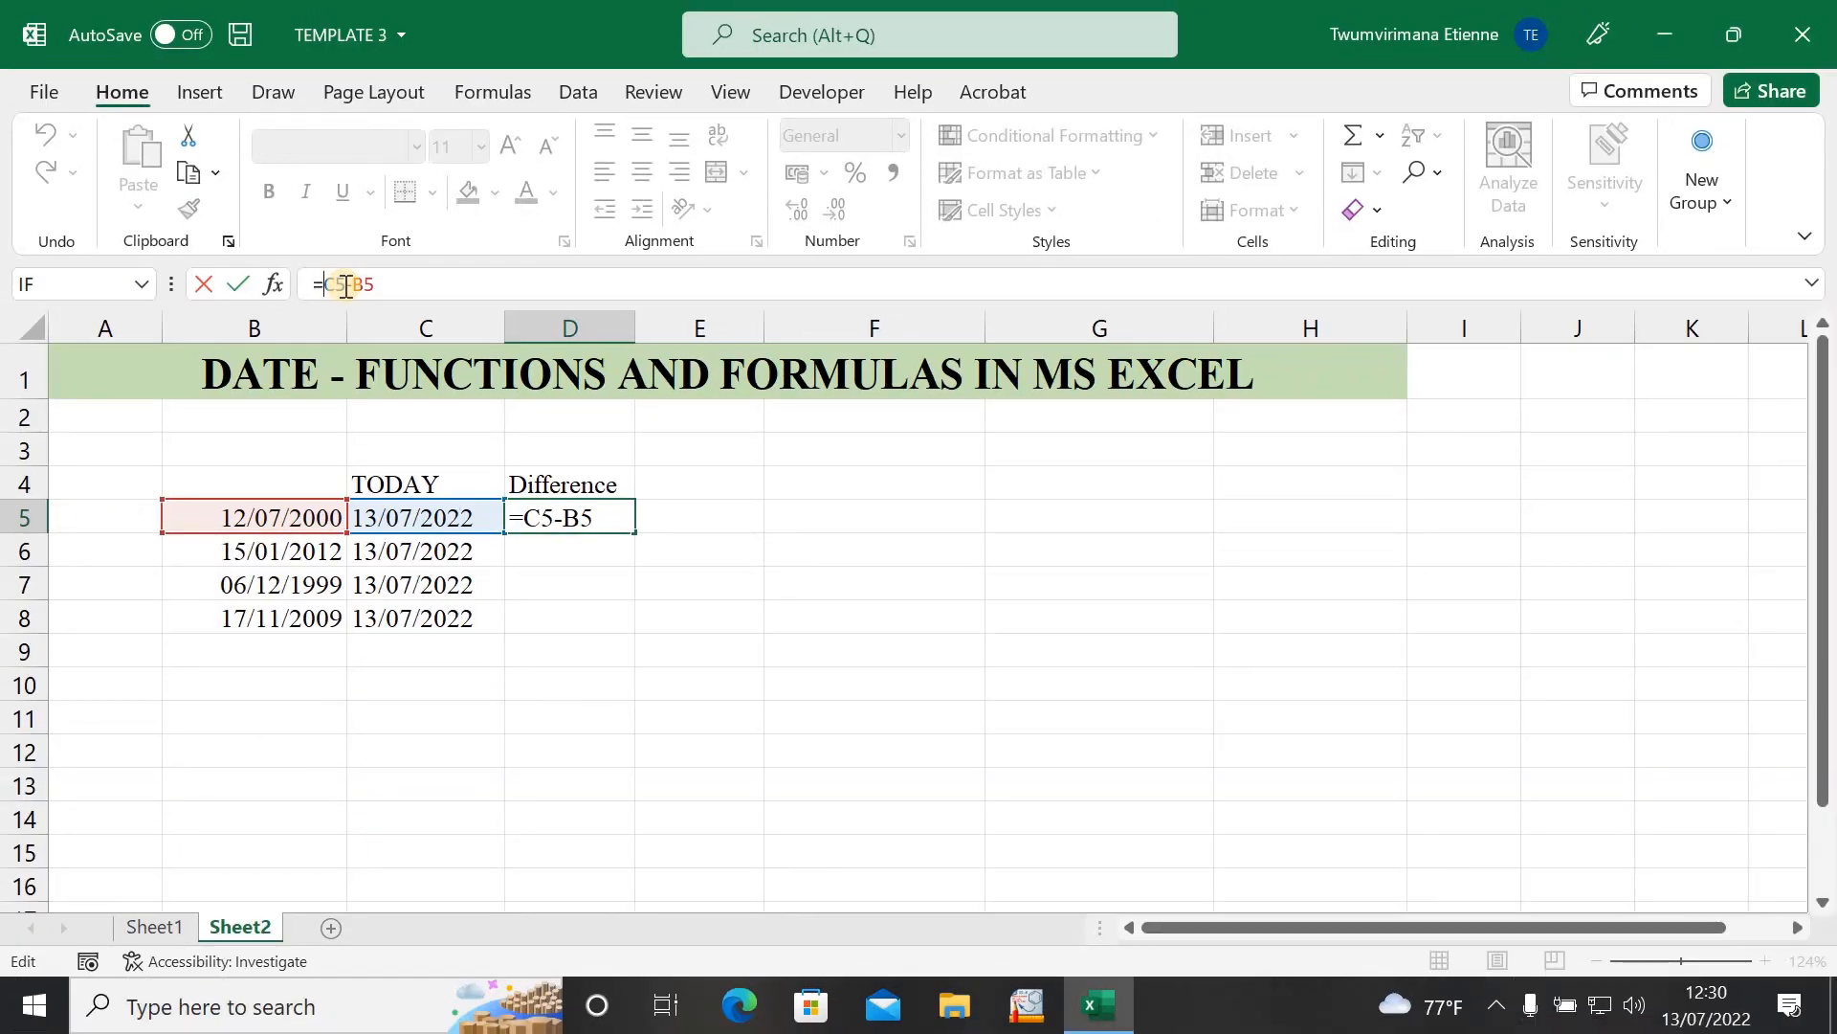
pyautogui.write('(')
pyautogui.click(379, 286)
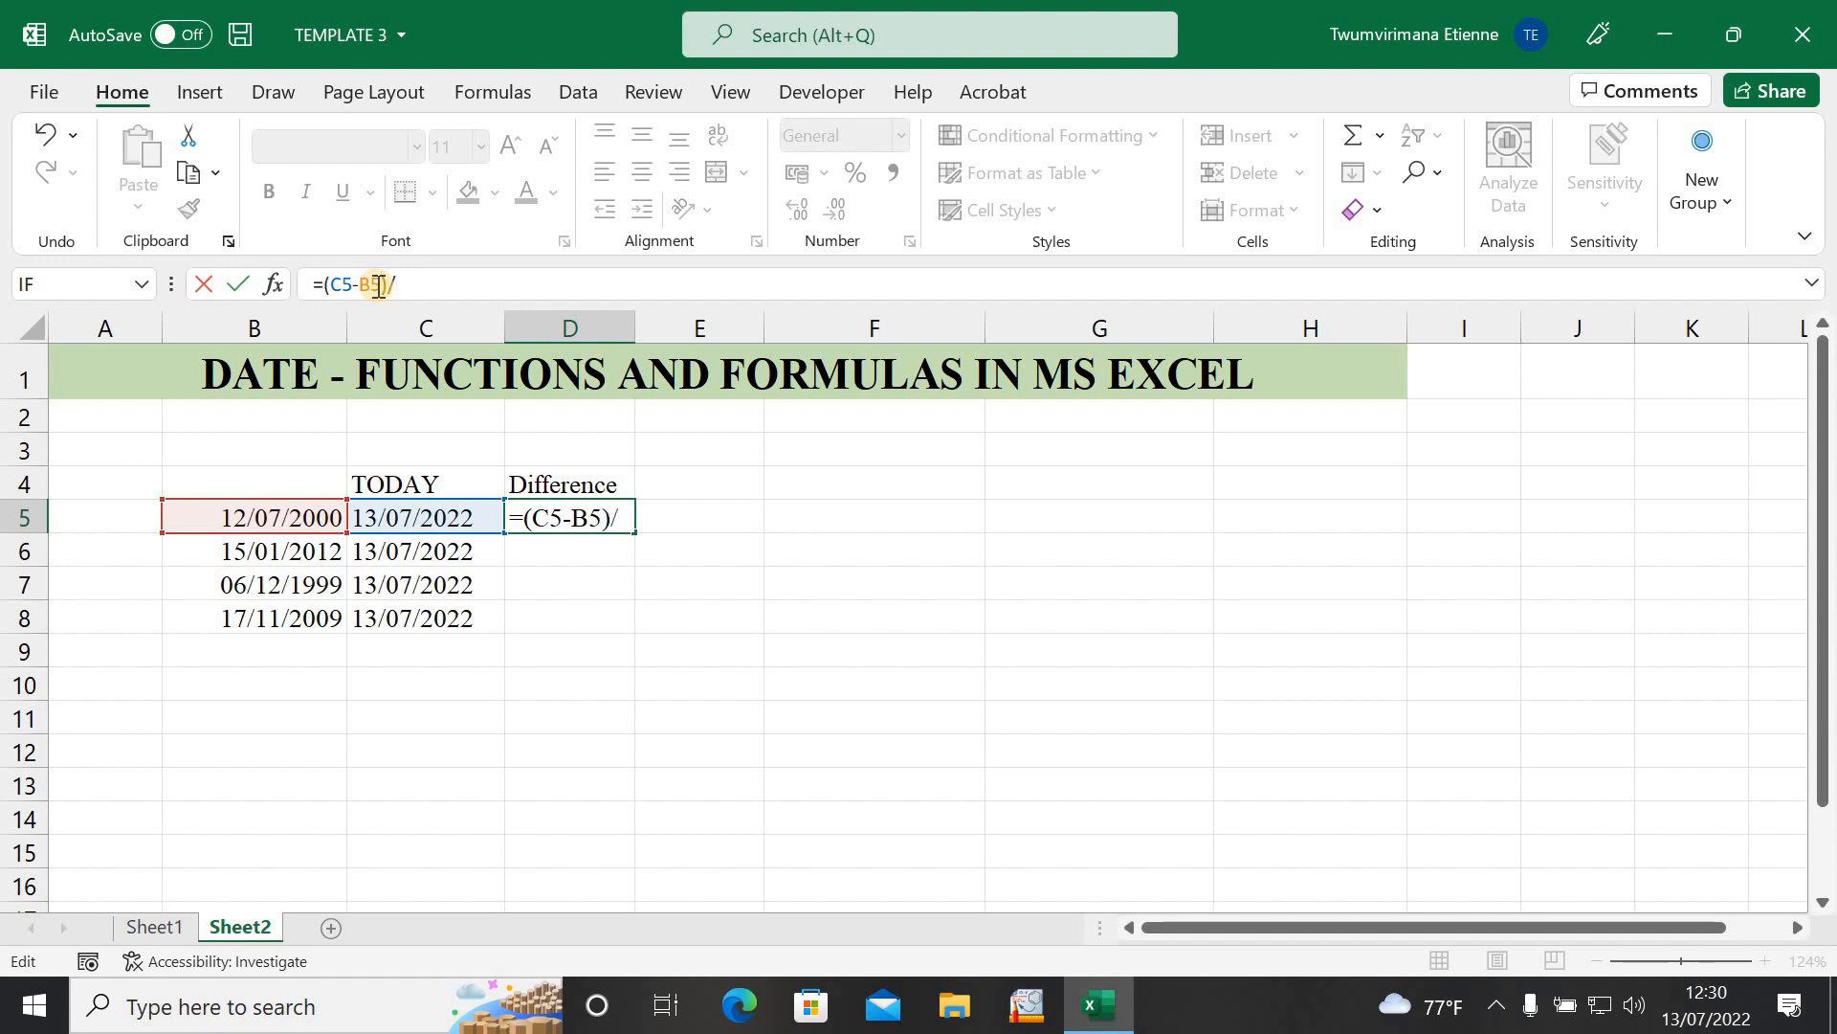
pyautogui.write(')/365')
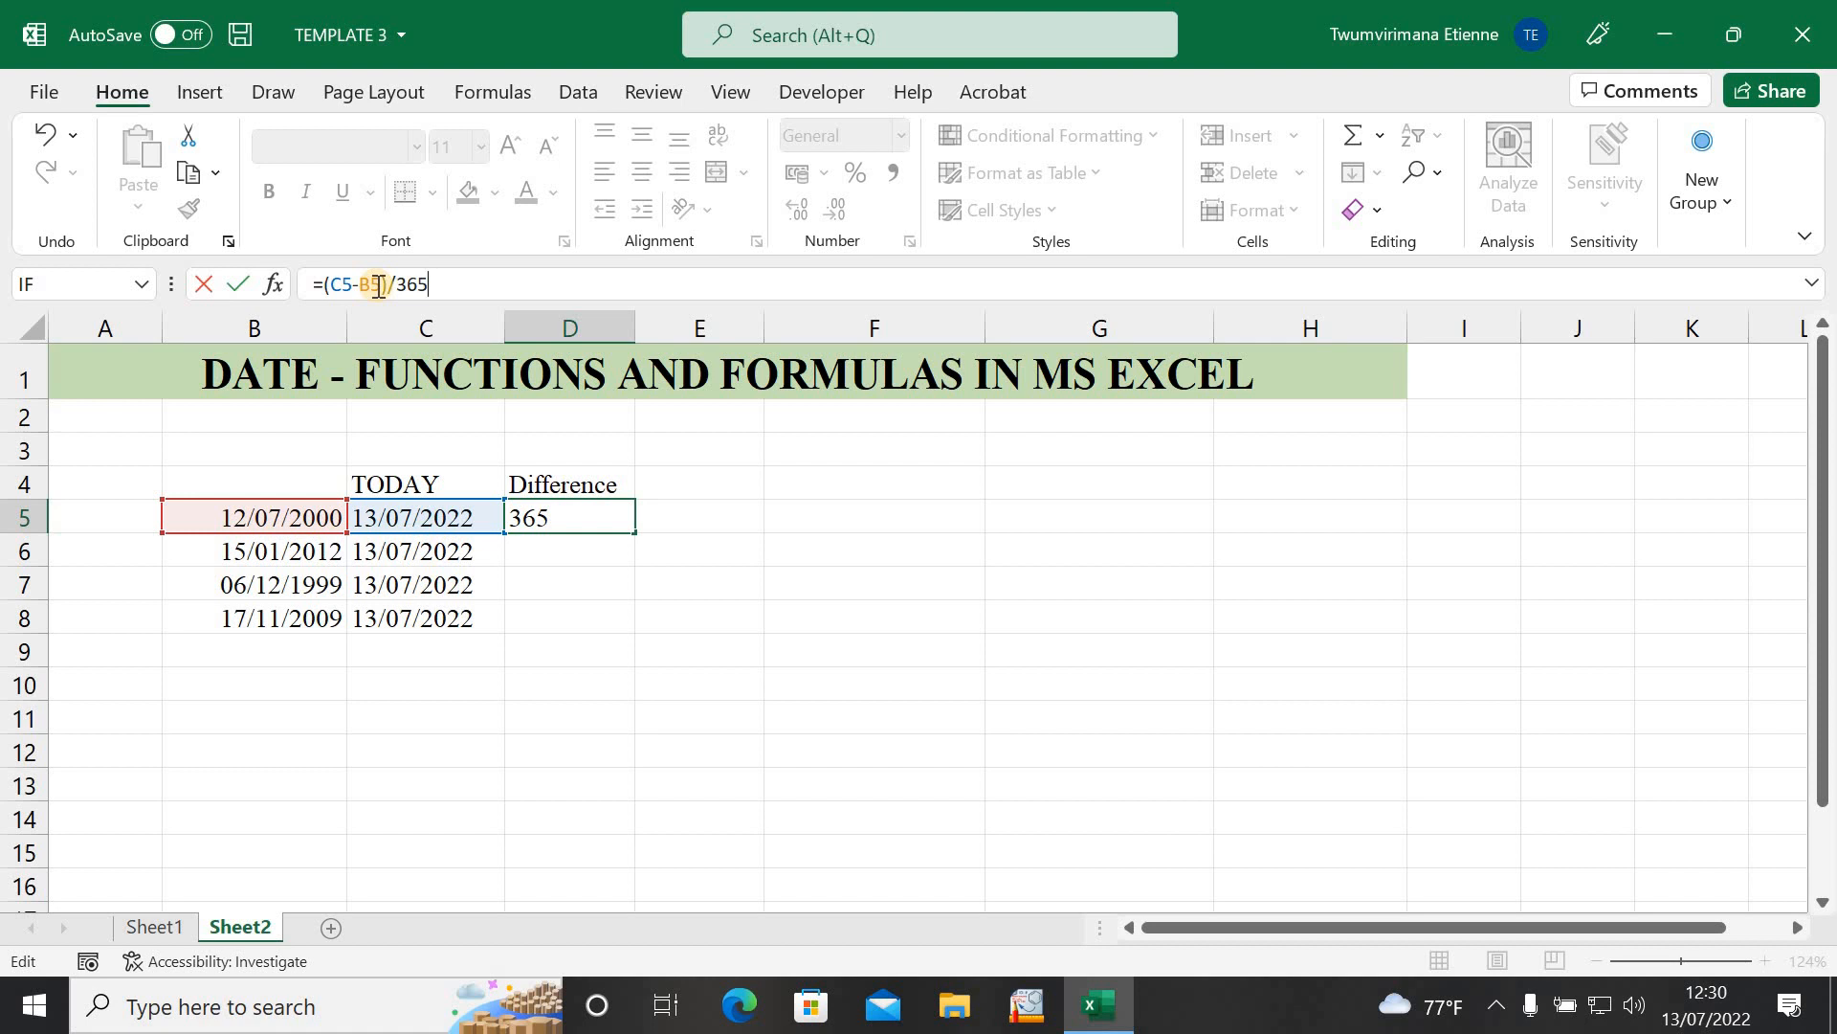
pyautogui.press('Return')
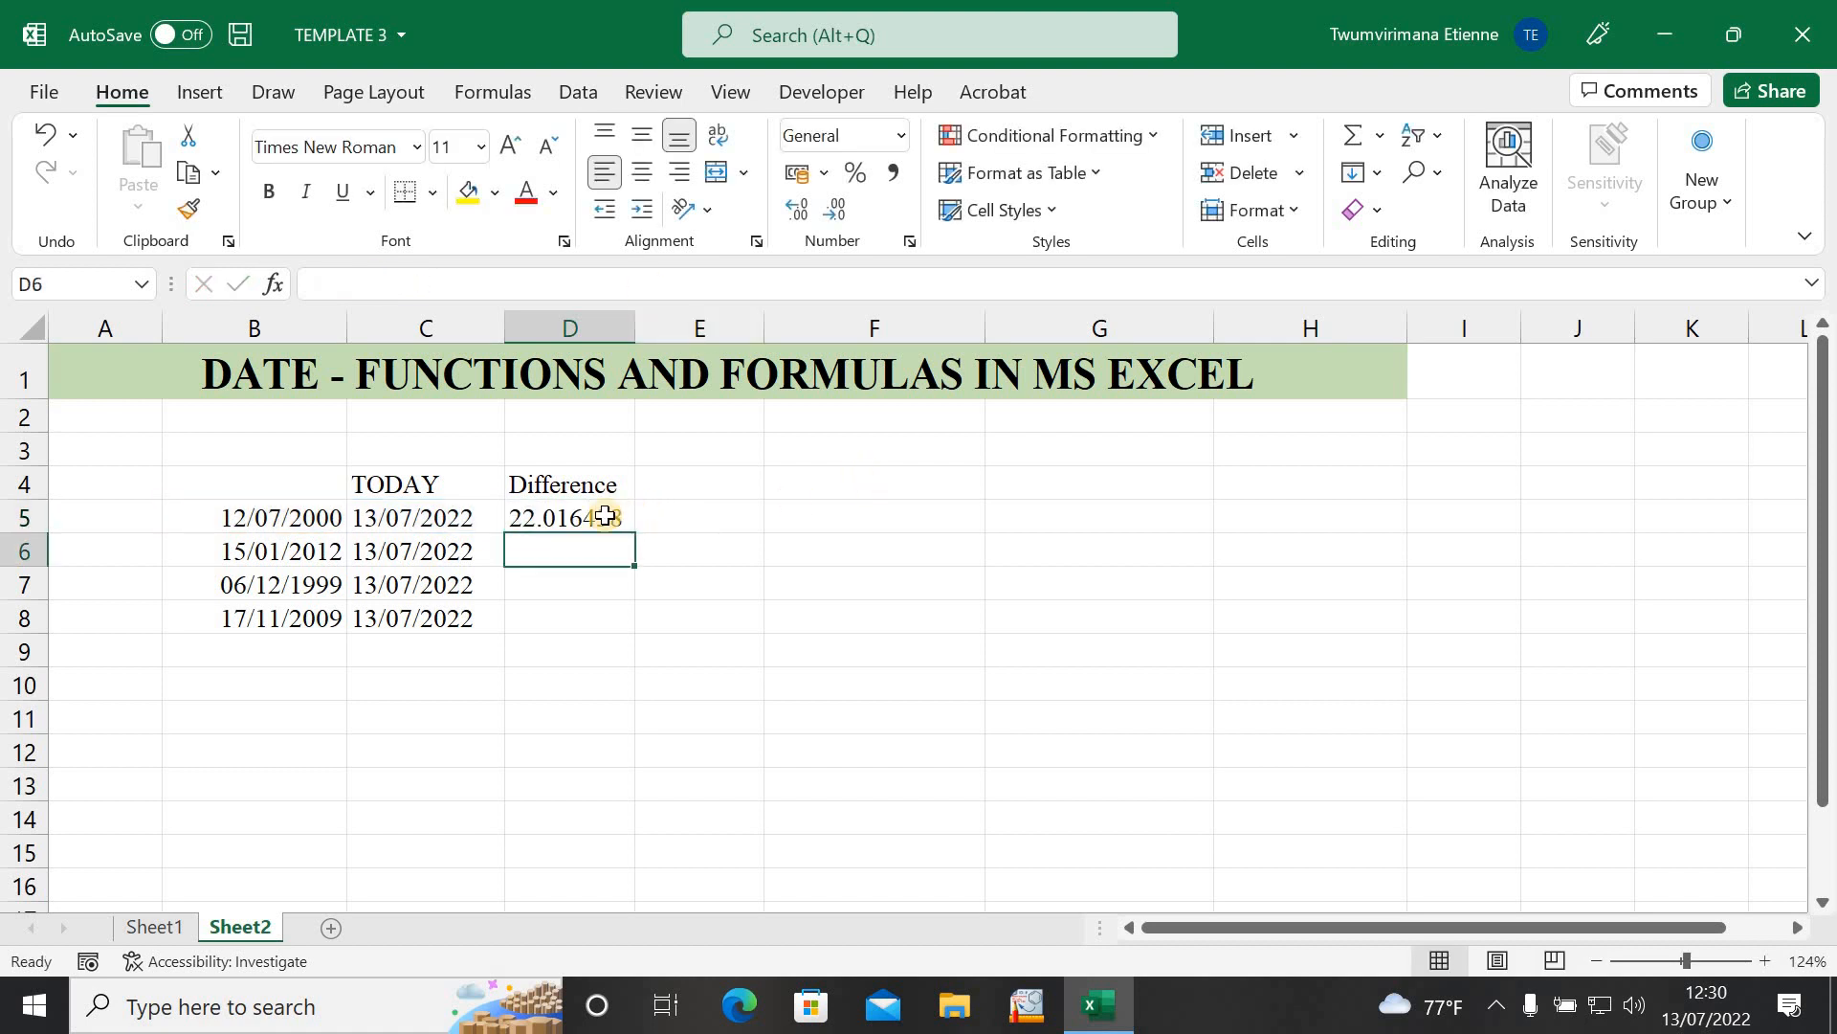
# Step: Fill the divide-by-365 formula from D5 down through D8 for the remaining dates
pyautogui.click(520, 524)
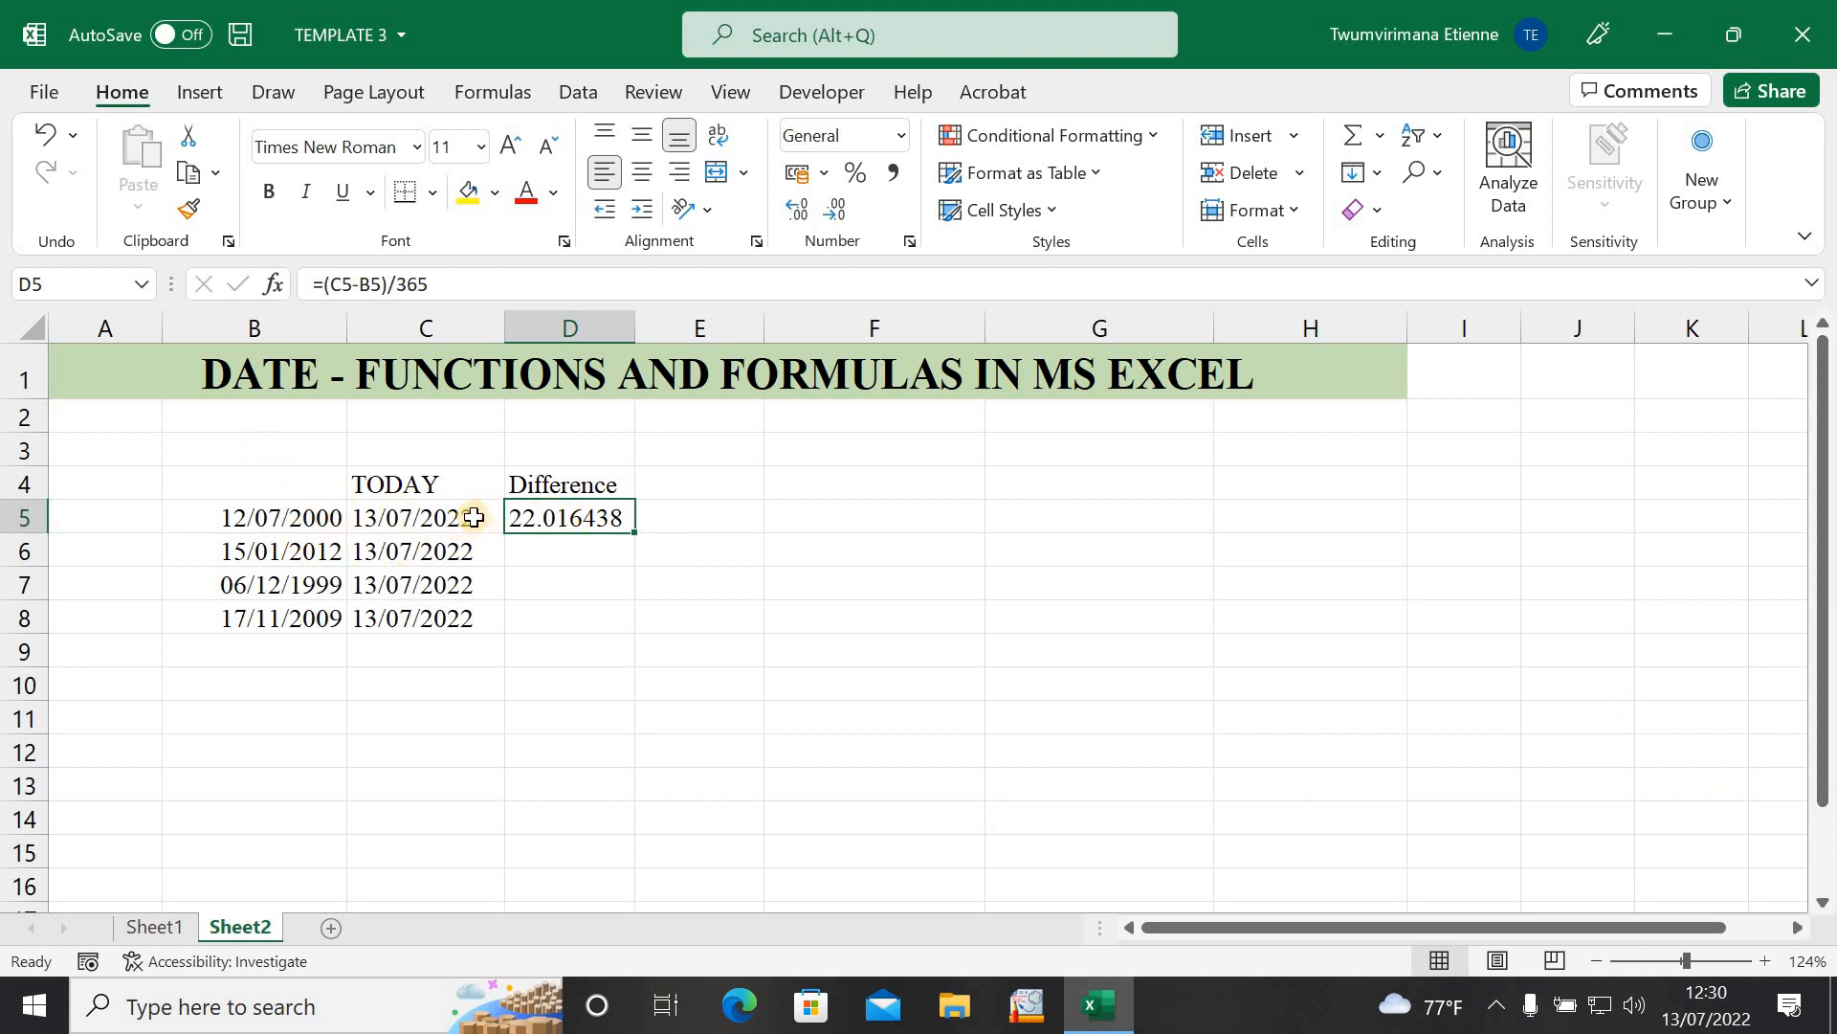
pyautogui.click(558, 557)
pyautogui.click(569, 518)
pyautogui.moveTo(634, 533); pyautogui.dragTo(616, 618)
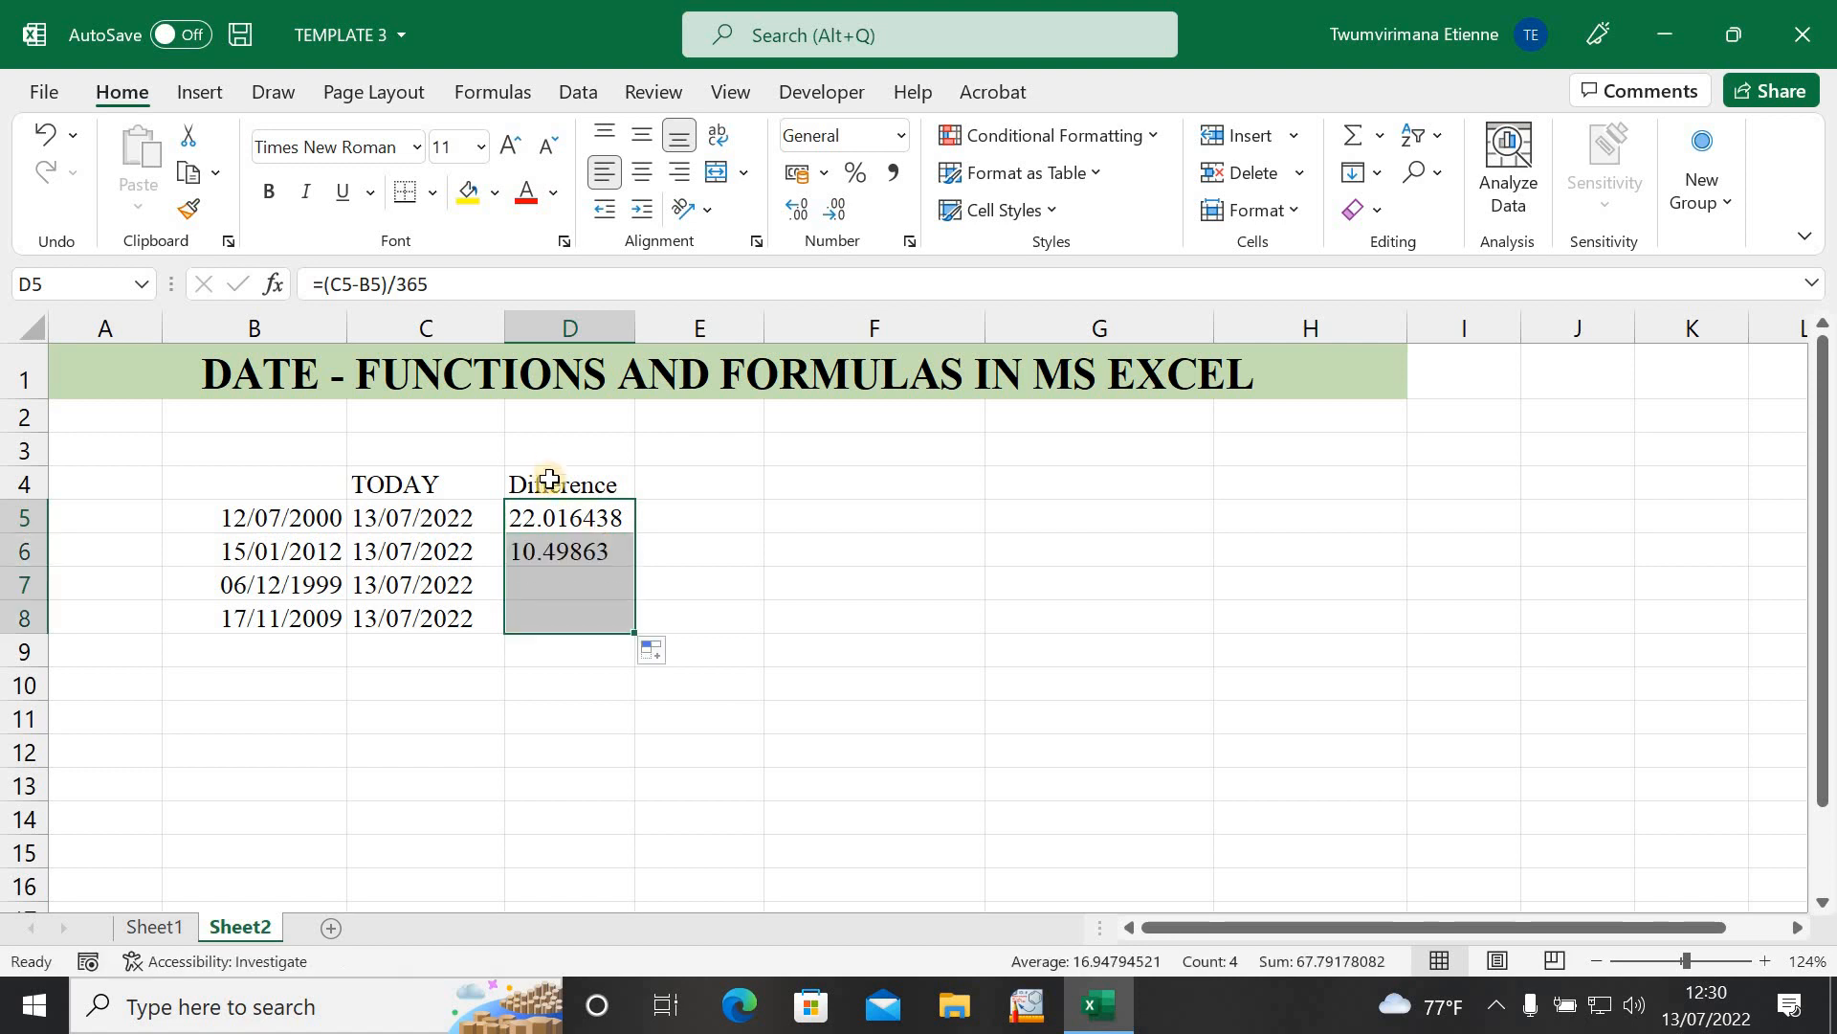
# Step: Change the divisor in the D5 formula to 12, making it =(C5-B5)/12
pyautogui.click(437, 288)
pyautogui.press('BackSpace')
pyautogui.press('BackSpace')
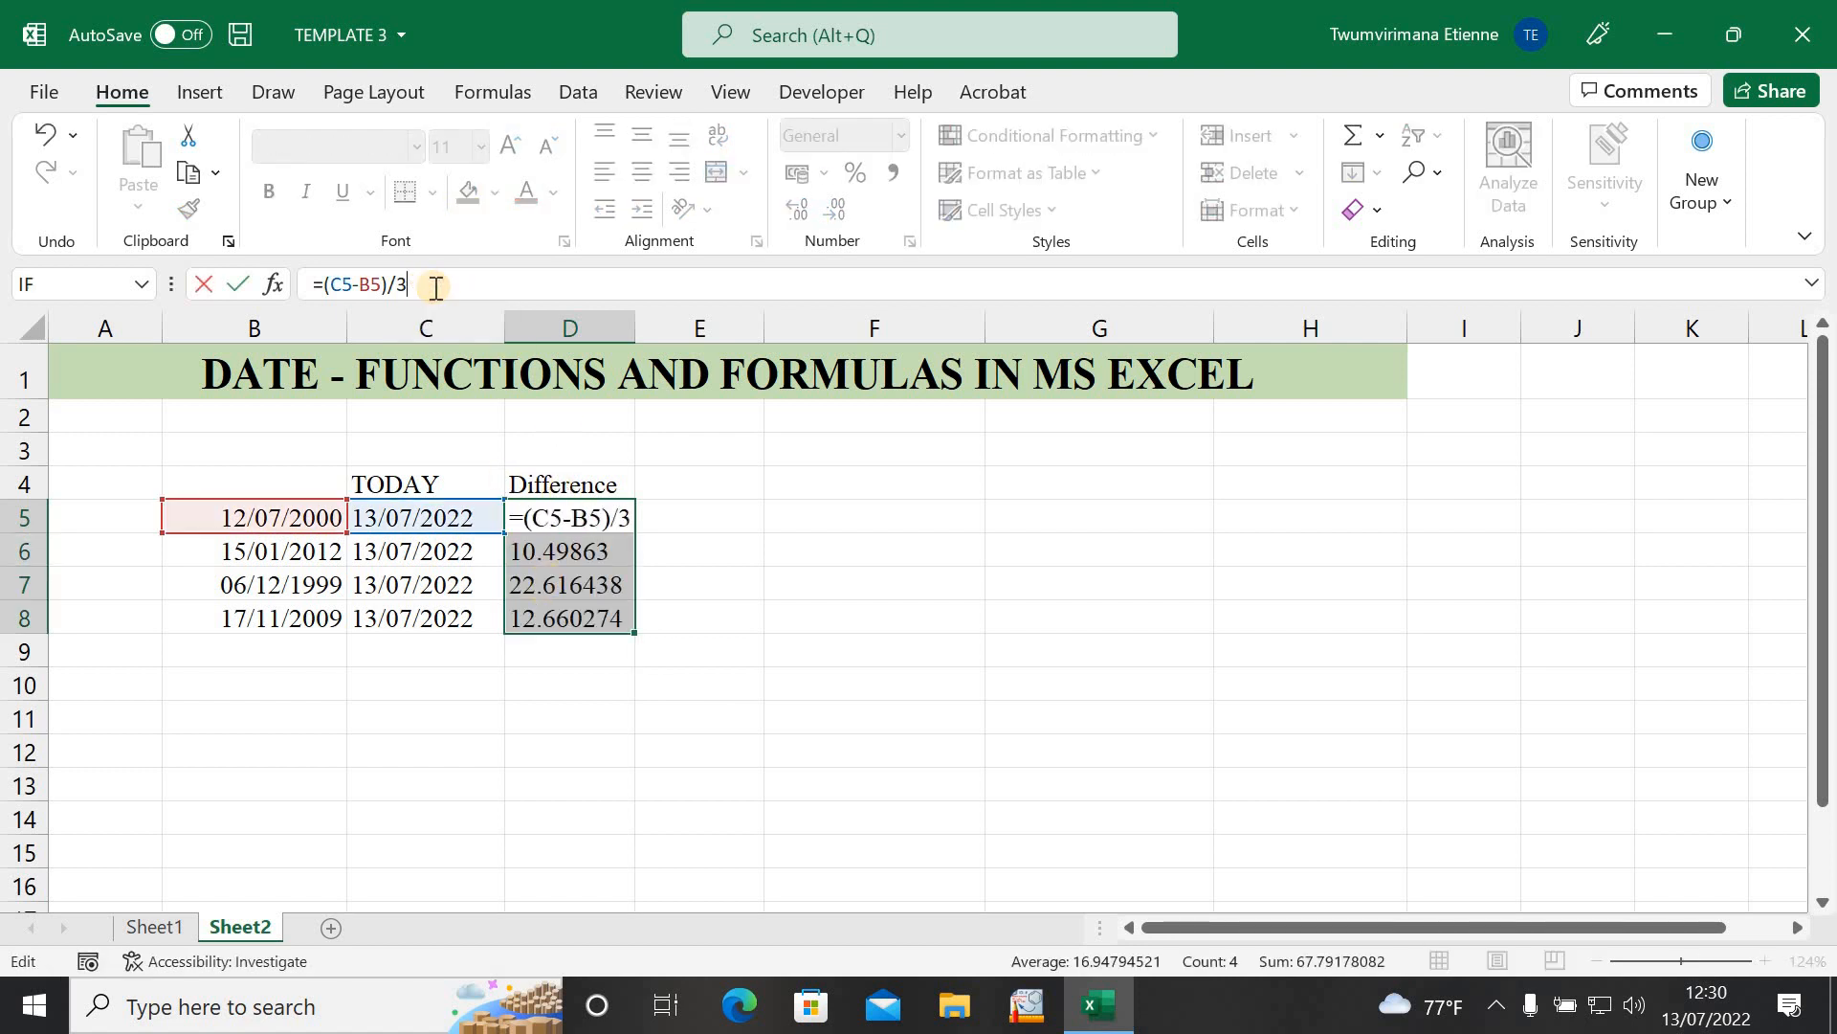
pyautogui.write('12')
pyautogui.press('Return')
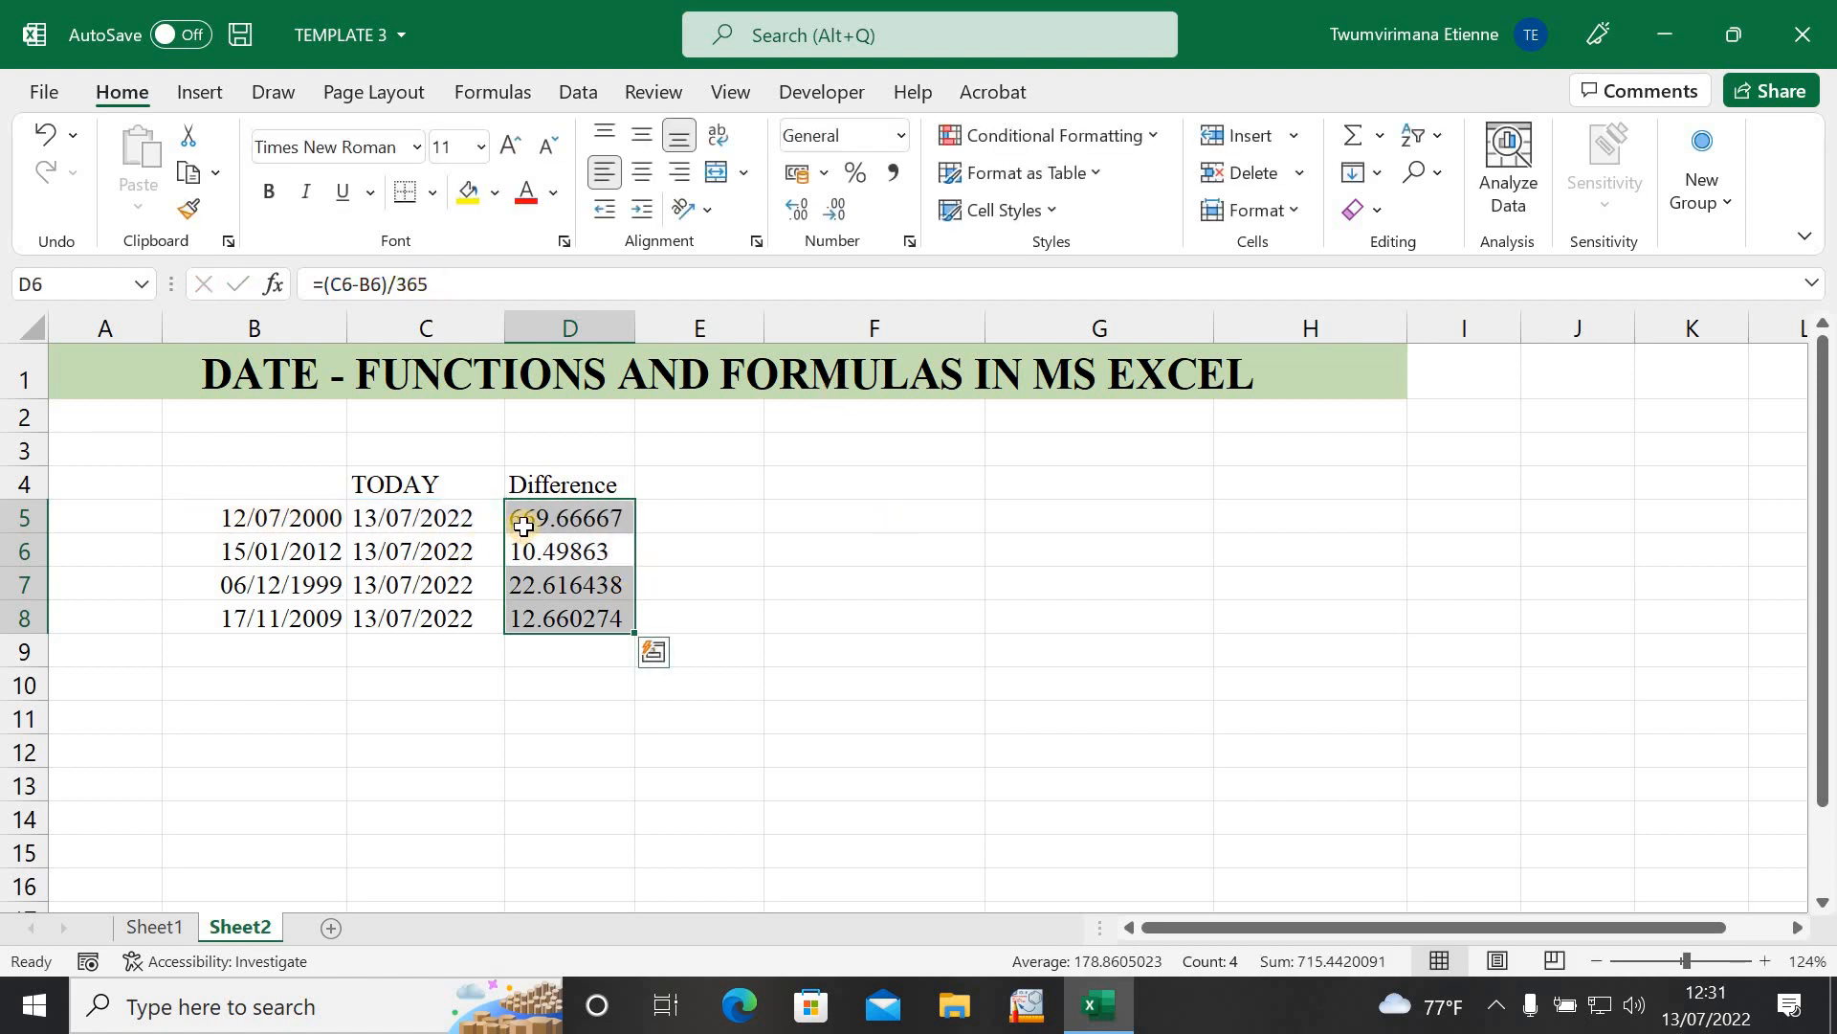
# Step: Fill the divide-by-12 formula from D5 down through D8, replacing the values in the rows below
pyautogui.click(576, 513)
pyautogui.click(651, 563)
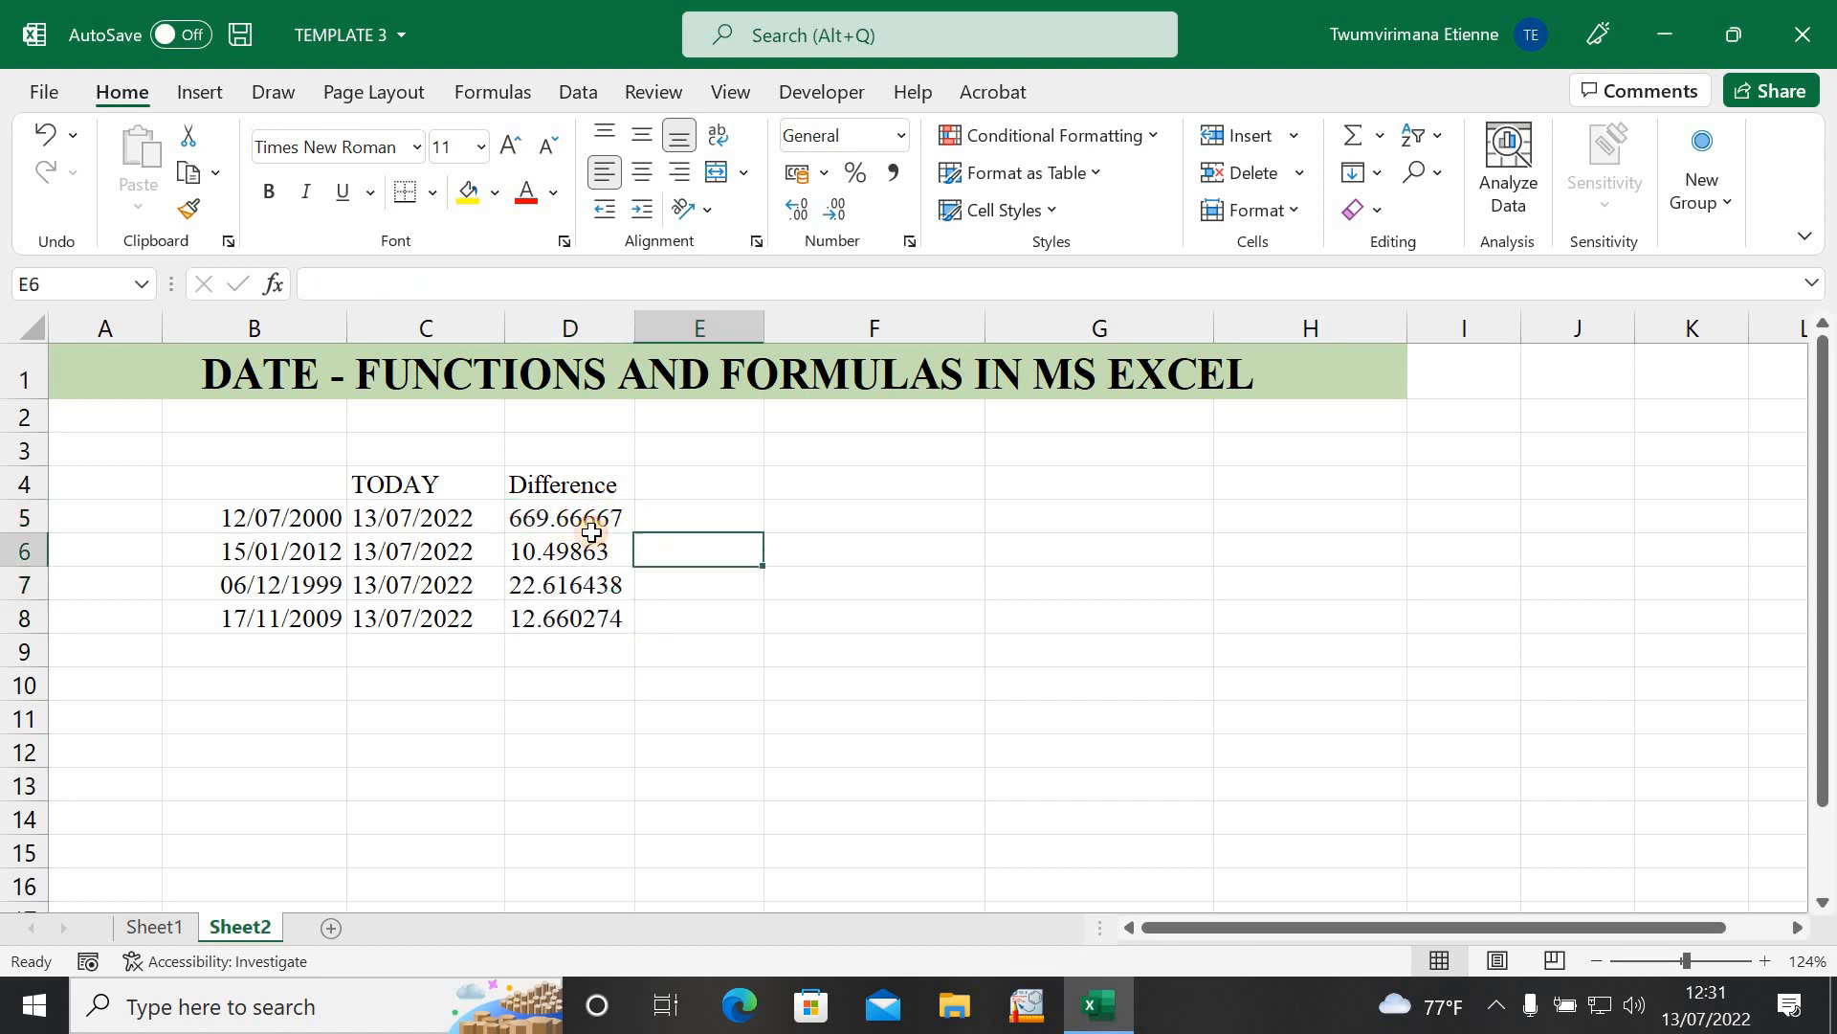
pyautogui.click(594, 523)
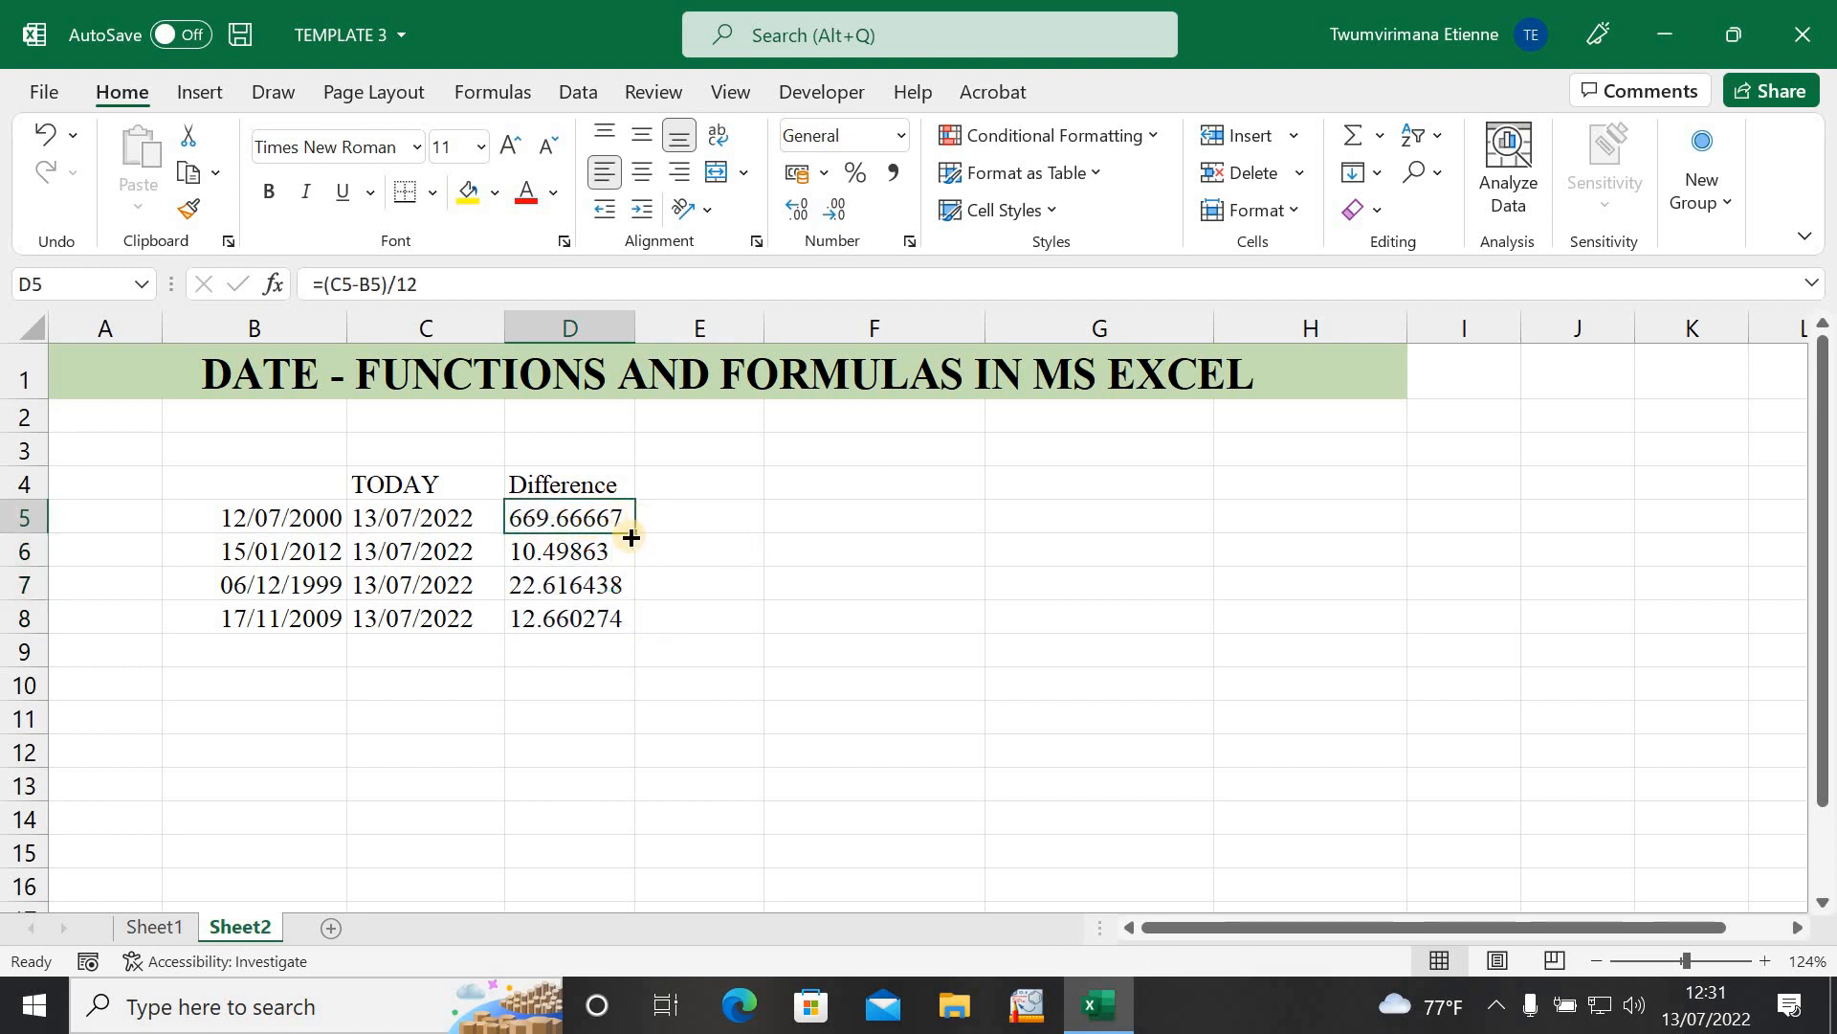
pyautogui.moveTo(635, 536); pyautogui.dragTo(626, 624)
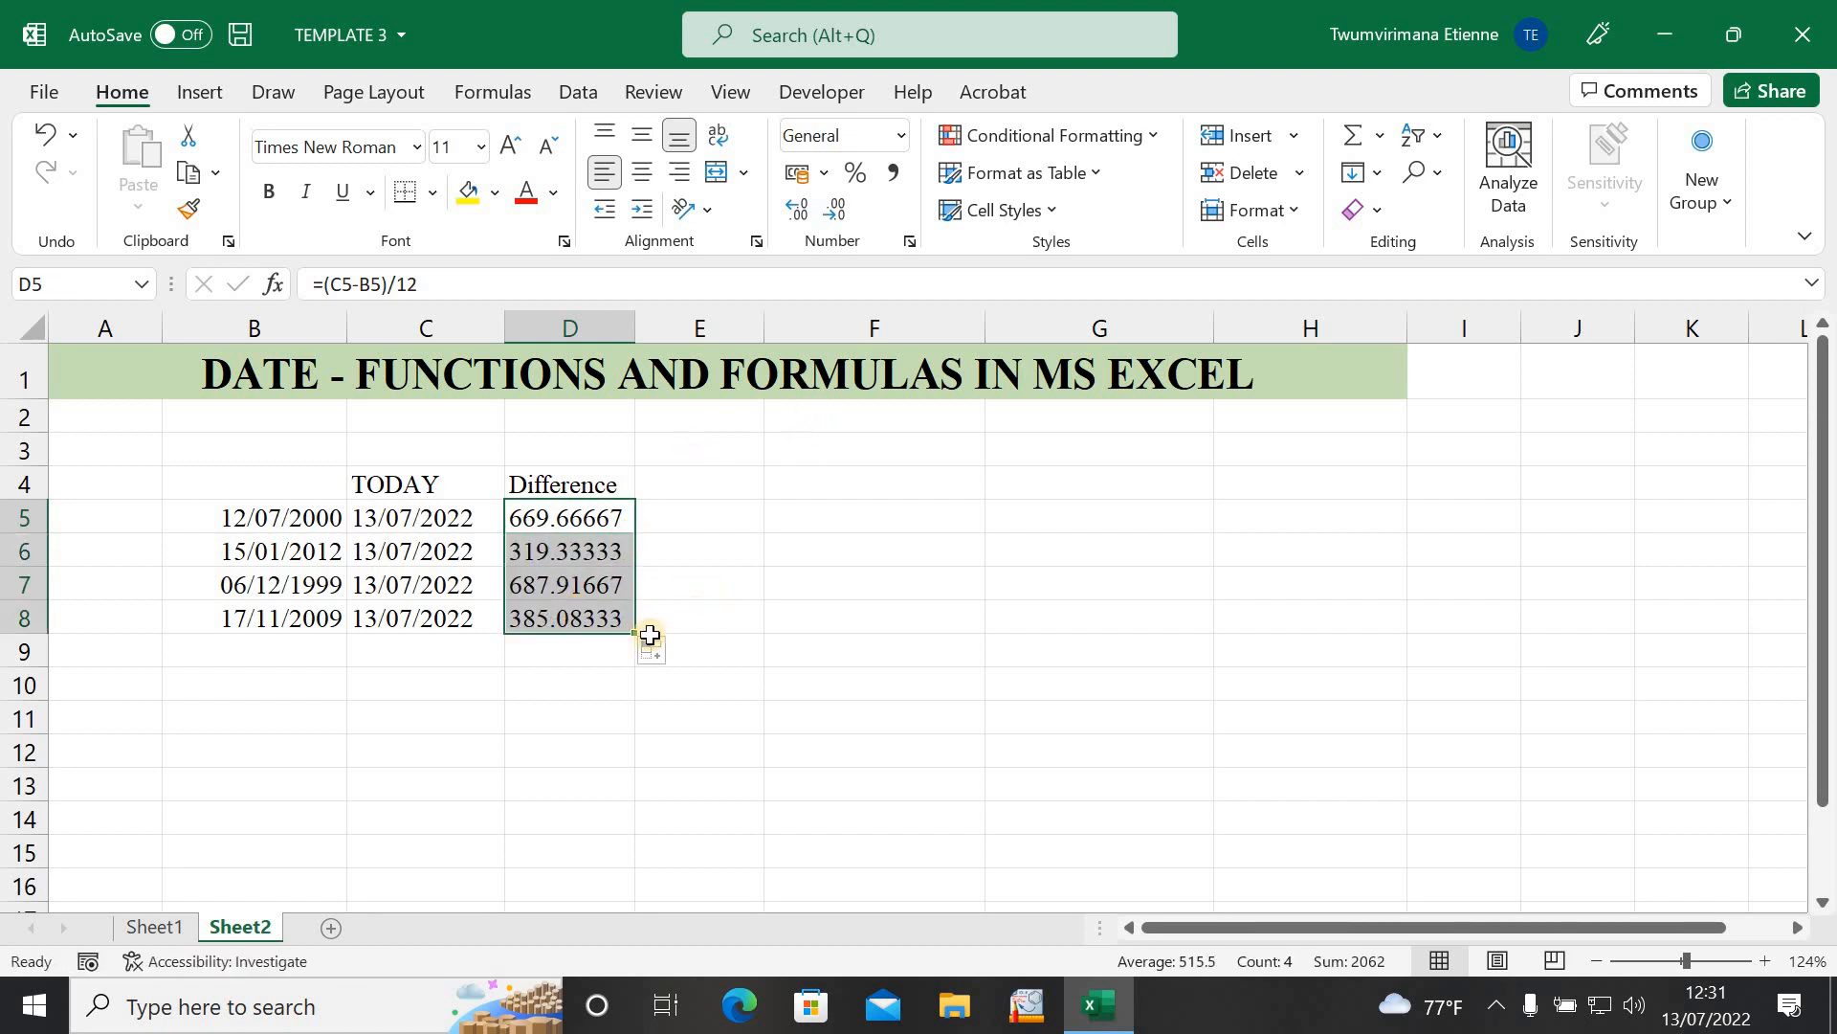
# Step: Change the divisor in the D5 formula to 365, making it =(C5-B5)/365
pyautogui.click(433, 284)
pyautogui.press('BackSpace')
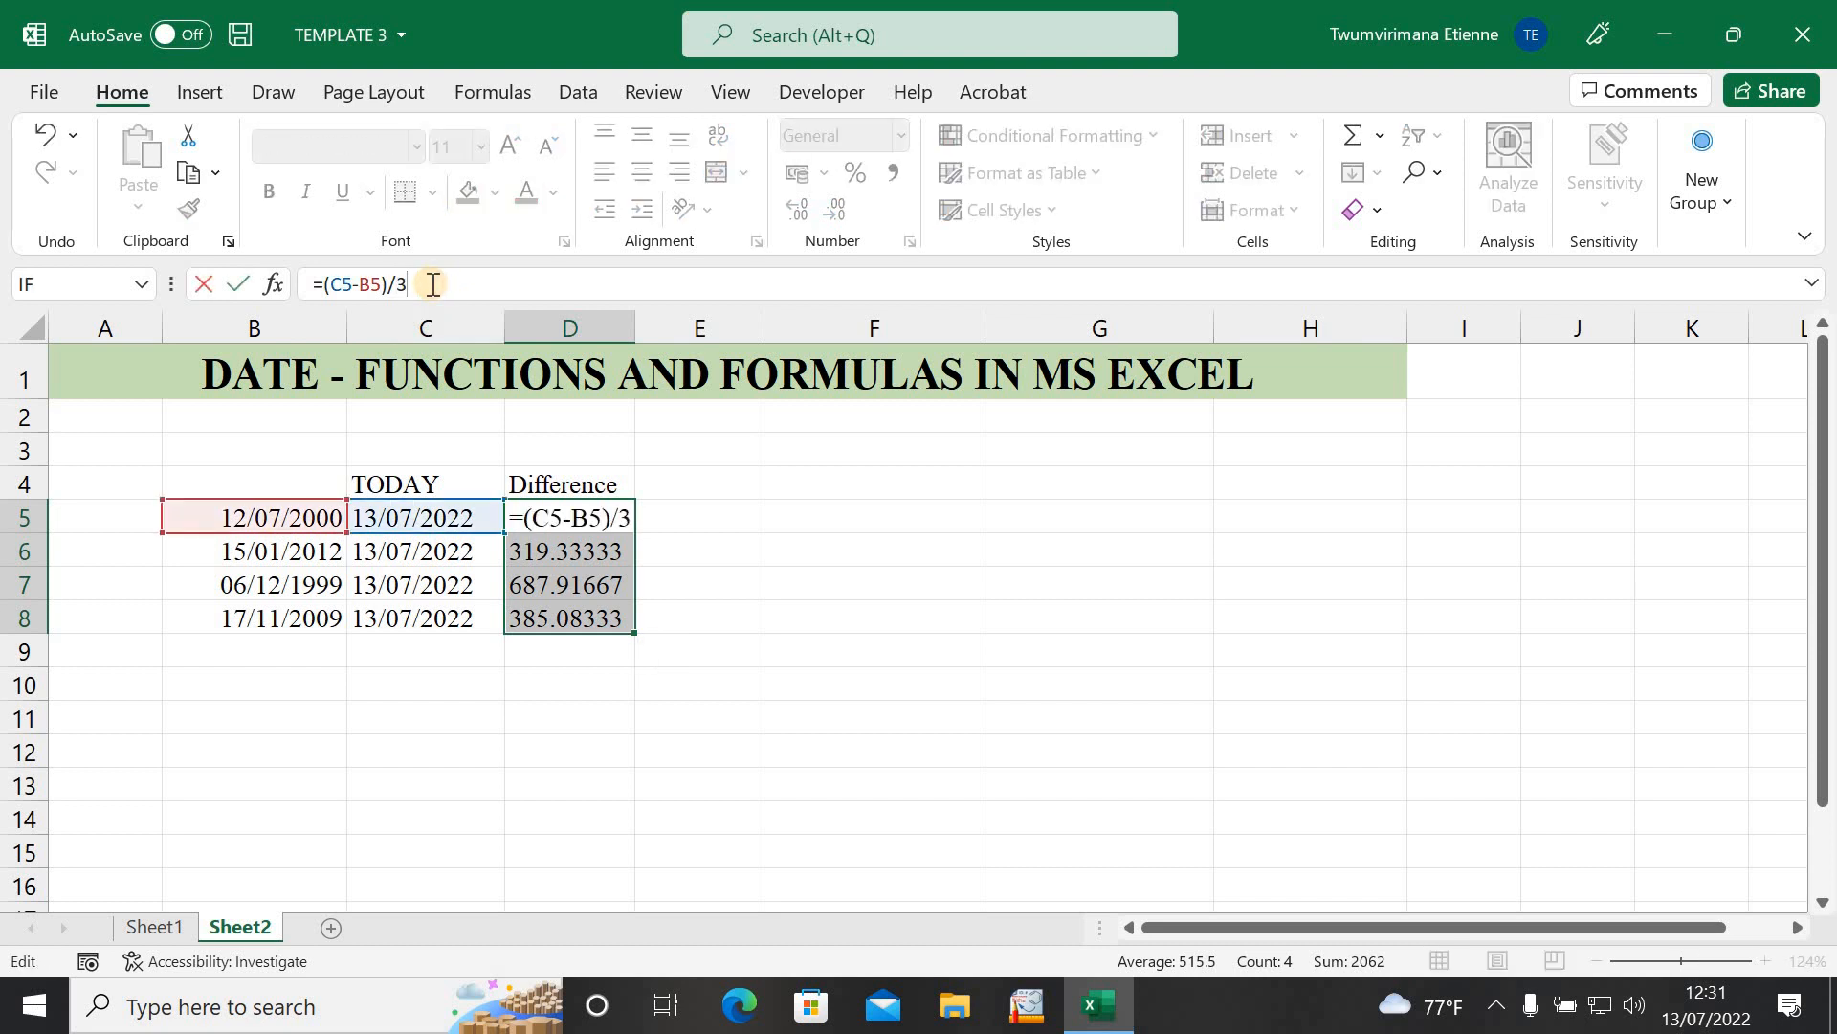
pyautogui.write('365')
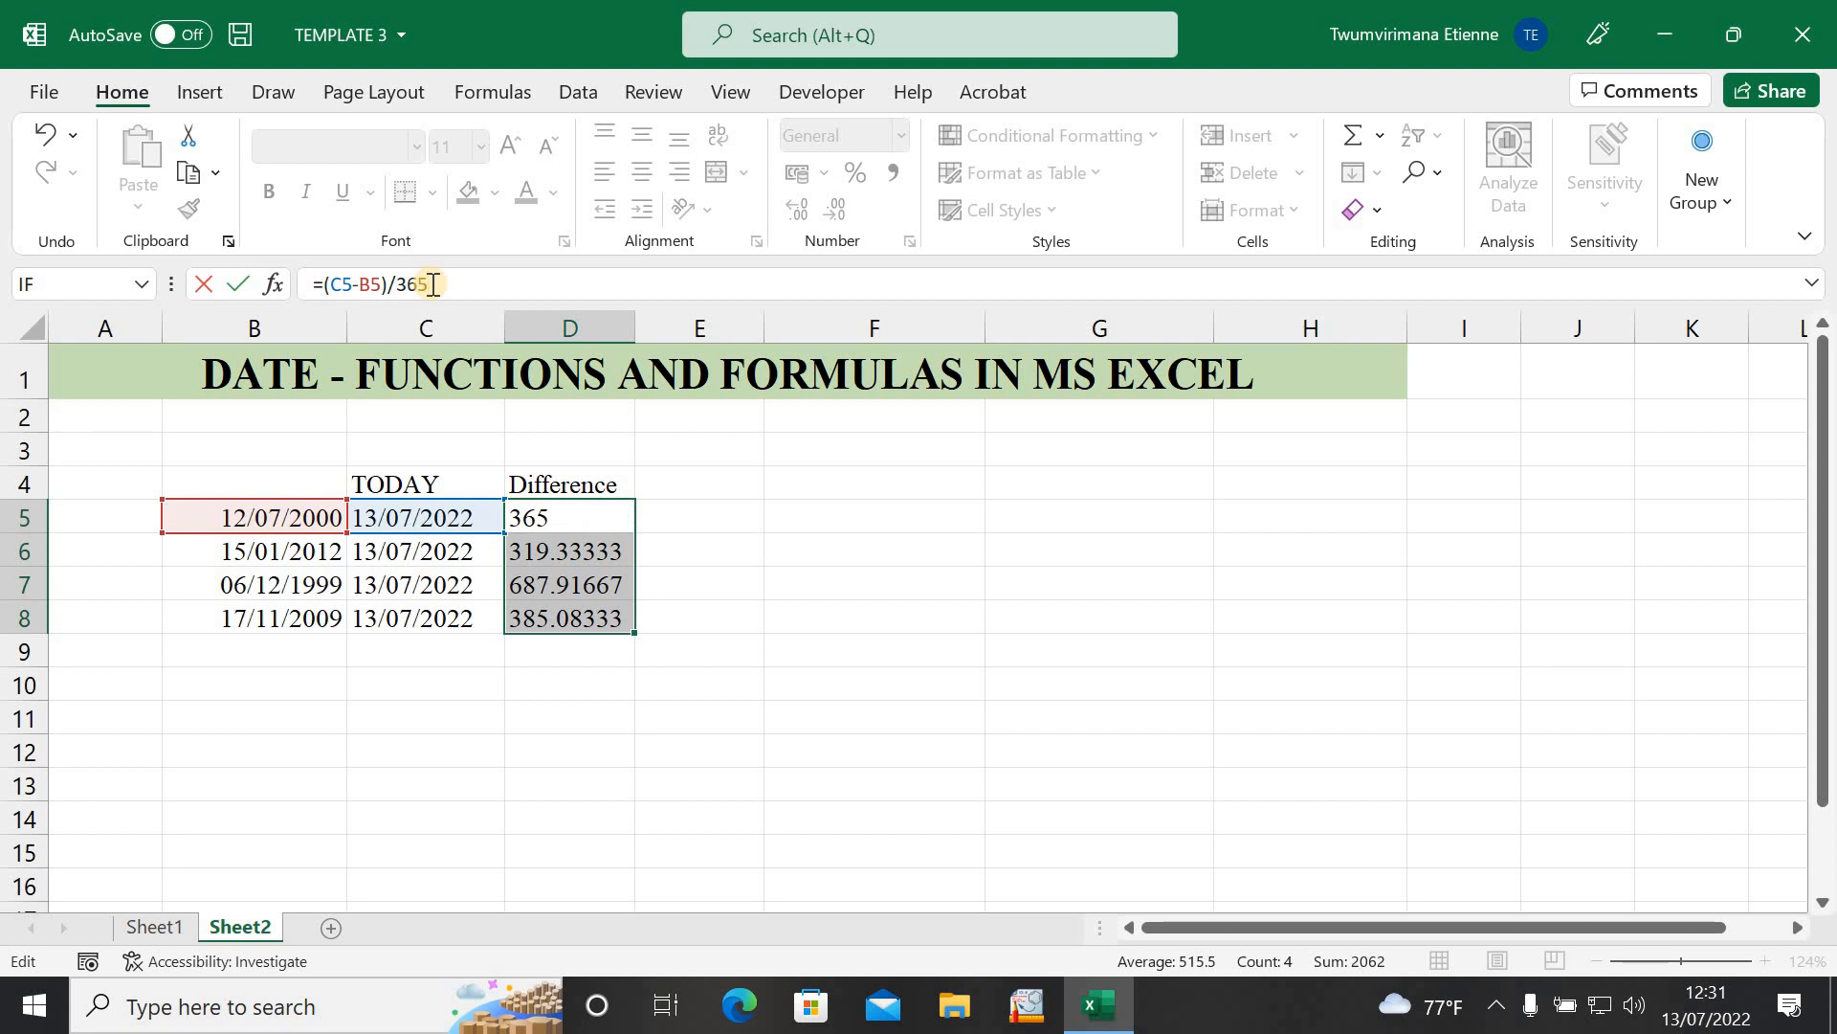
pyautogui.press('Return')
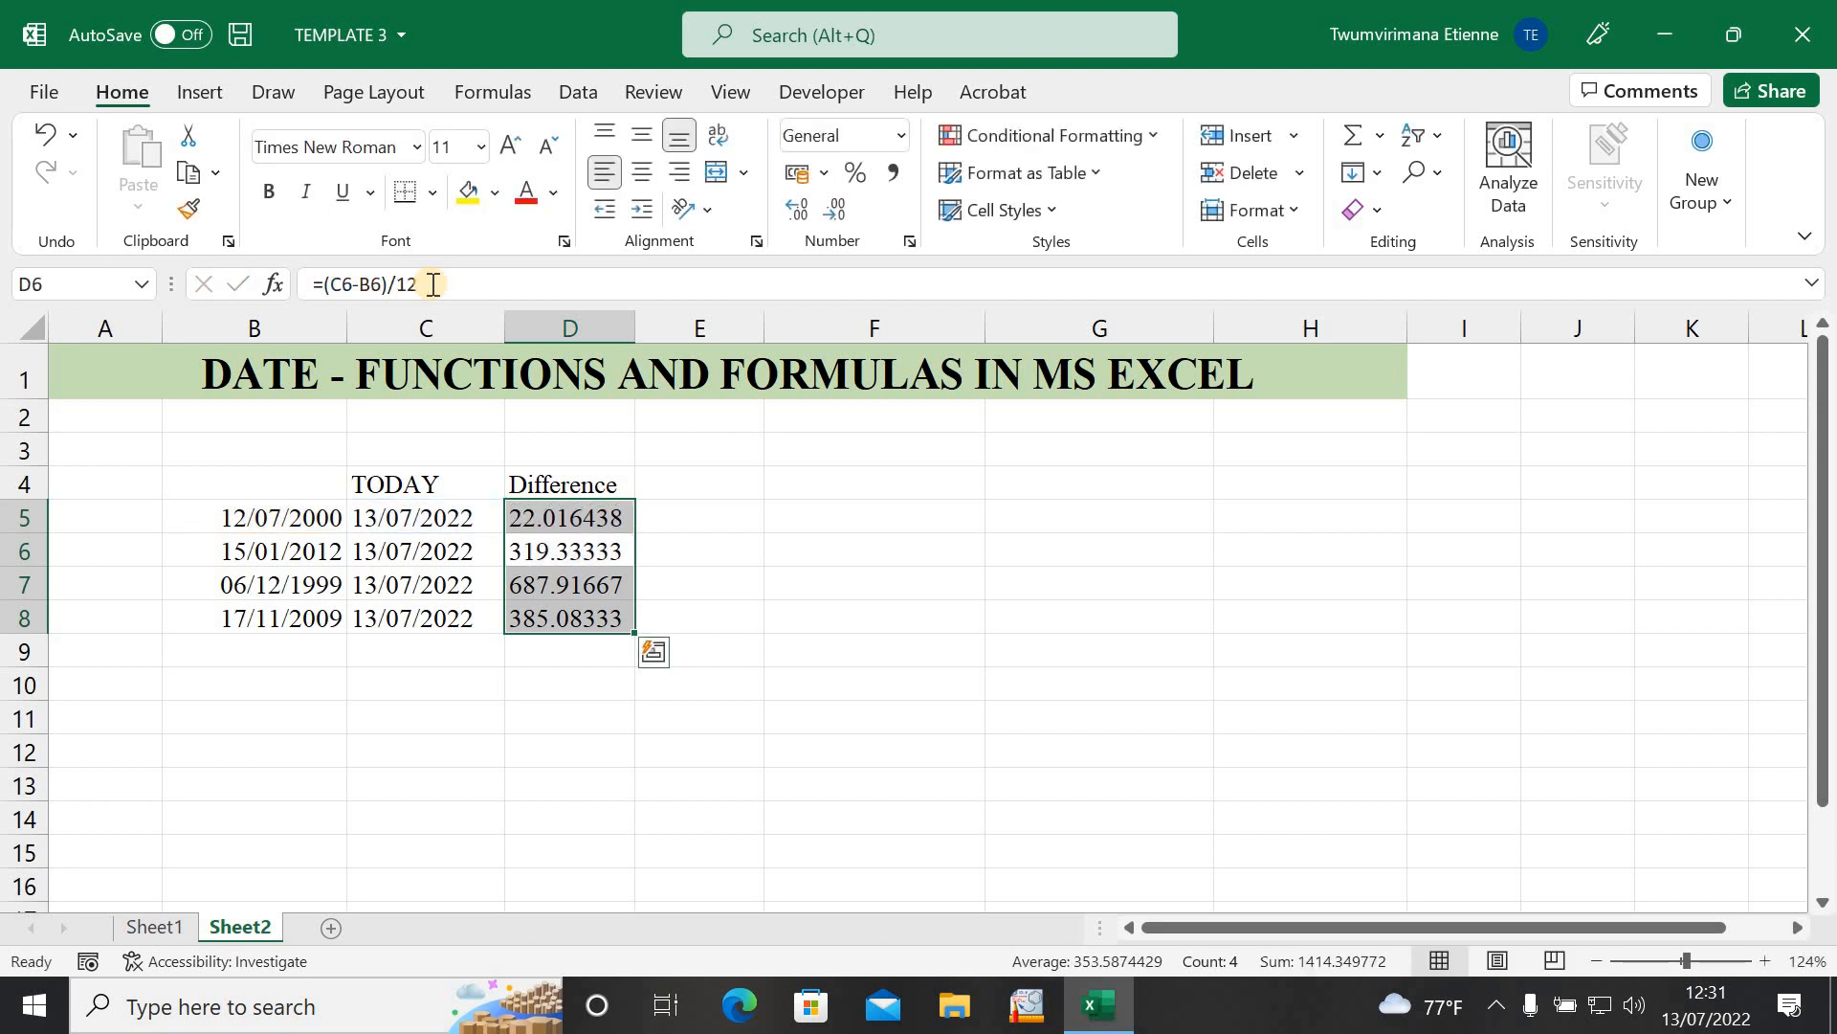
# Step: Fill the D5 difference formula down through D8 so every row divides by 365
pyautogui.click(609, 510)
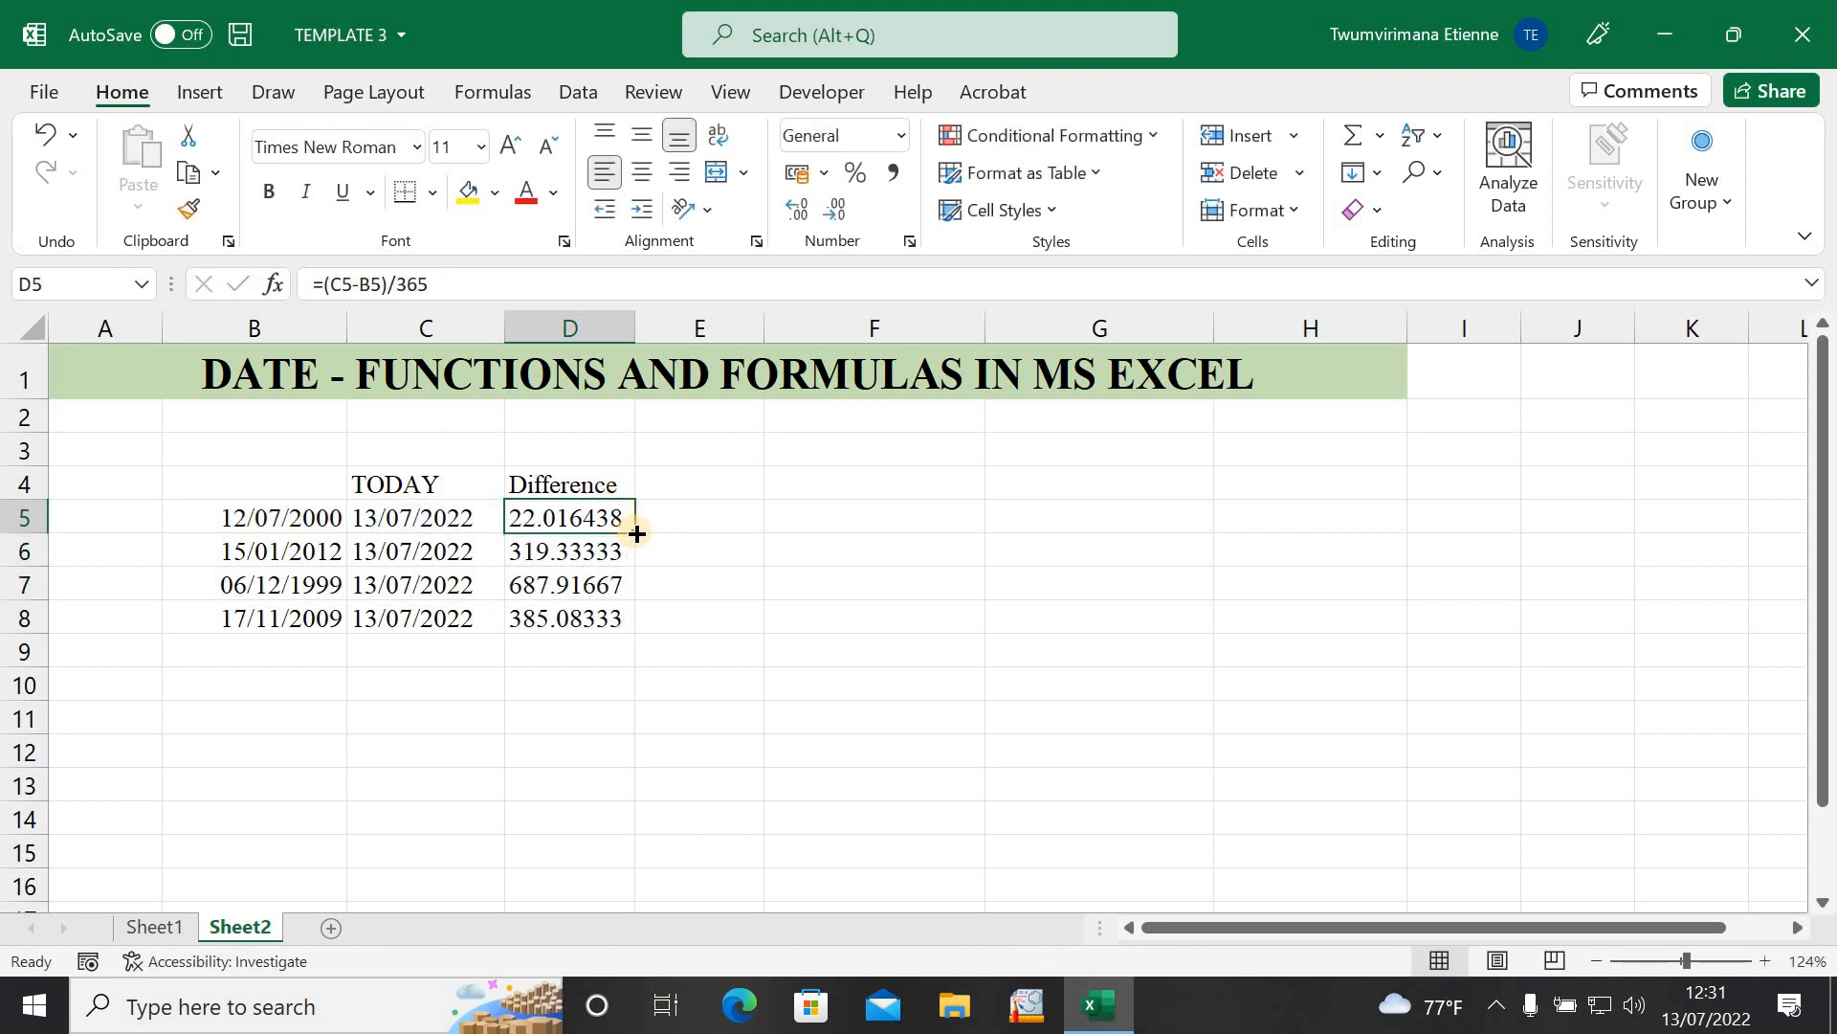
pyautogui.moveTo(637, 533); pyautogui.dragTo(593, 627)
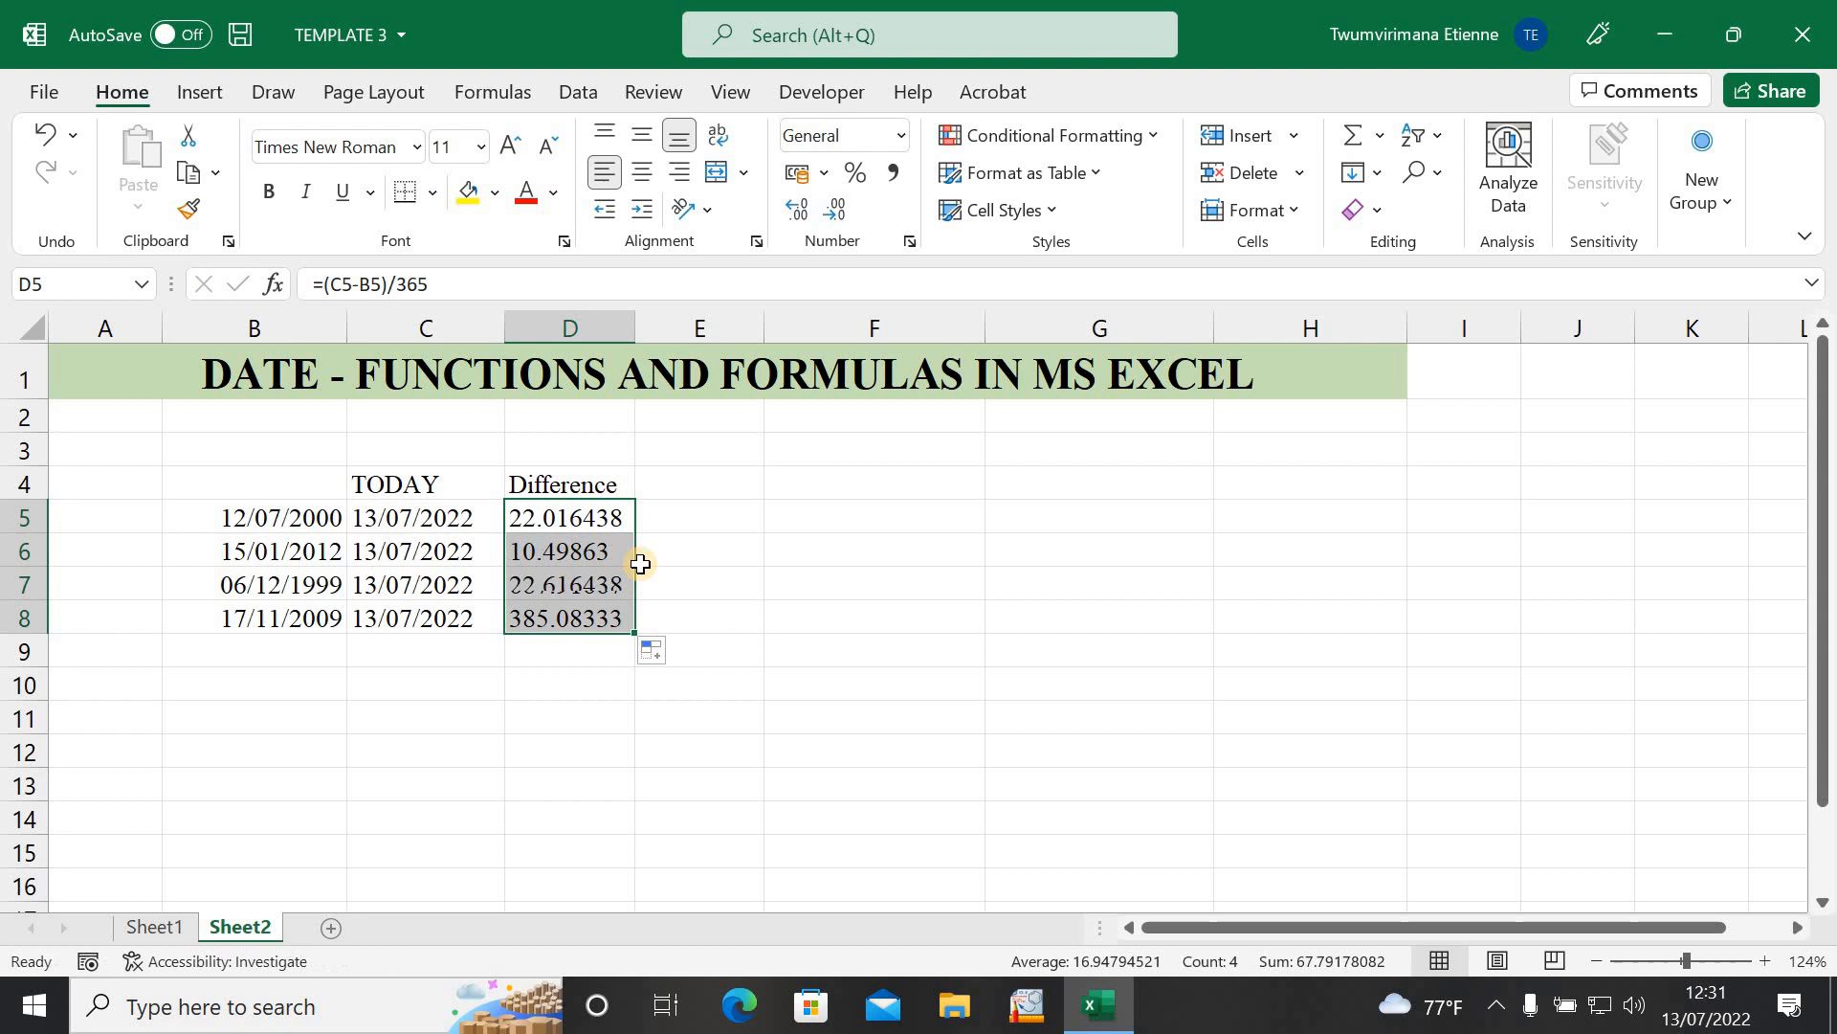
pyautogui.click(718, 551)
pyautogui.click(670, 512)
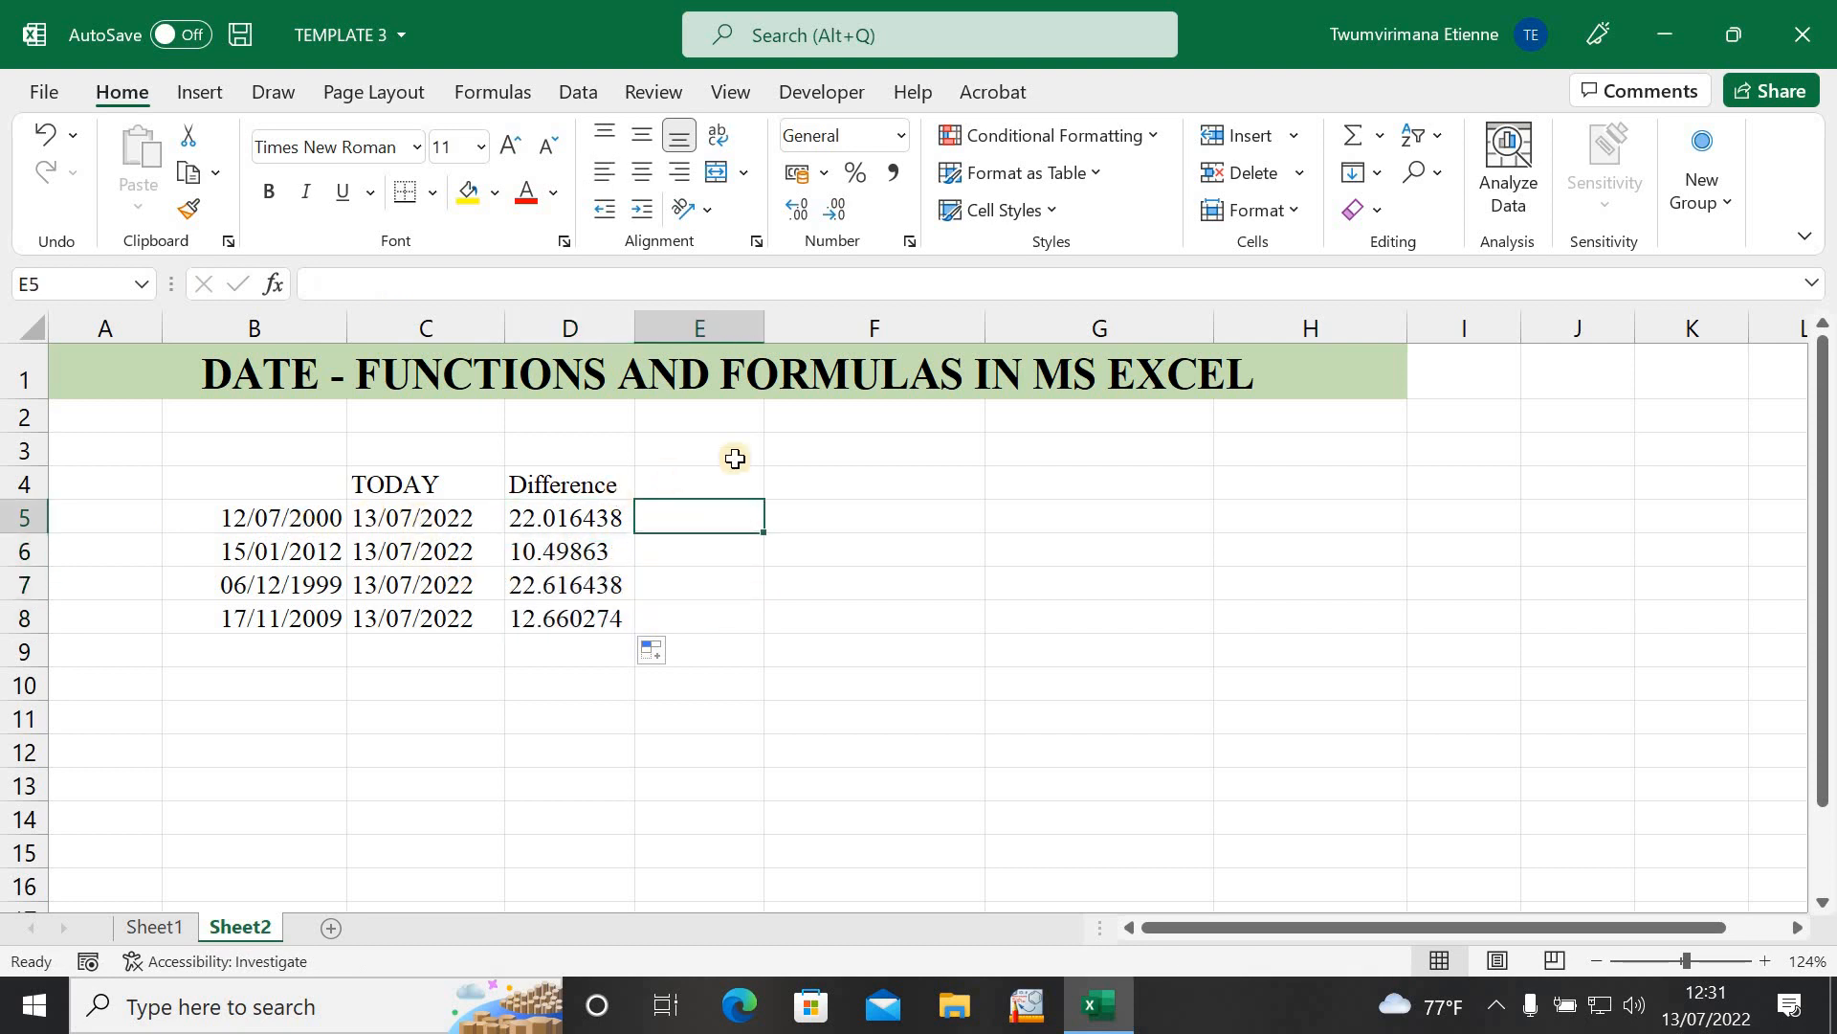
# Step: Enter the heading DAY in E4 and begin a formula in E5
pyautogui.click(709, 483)
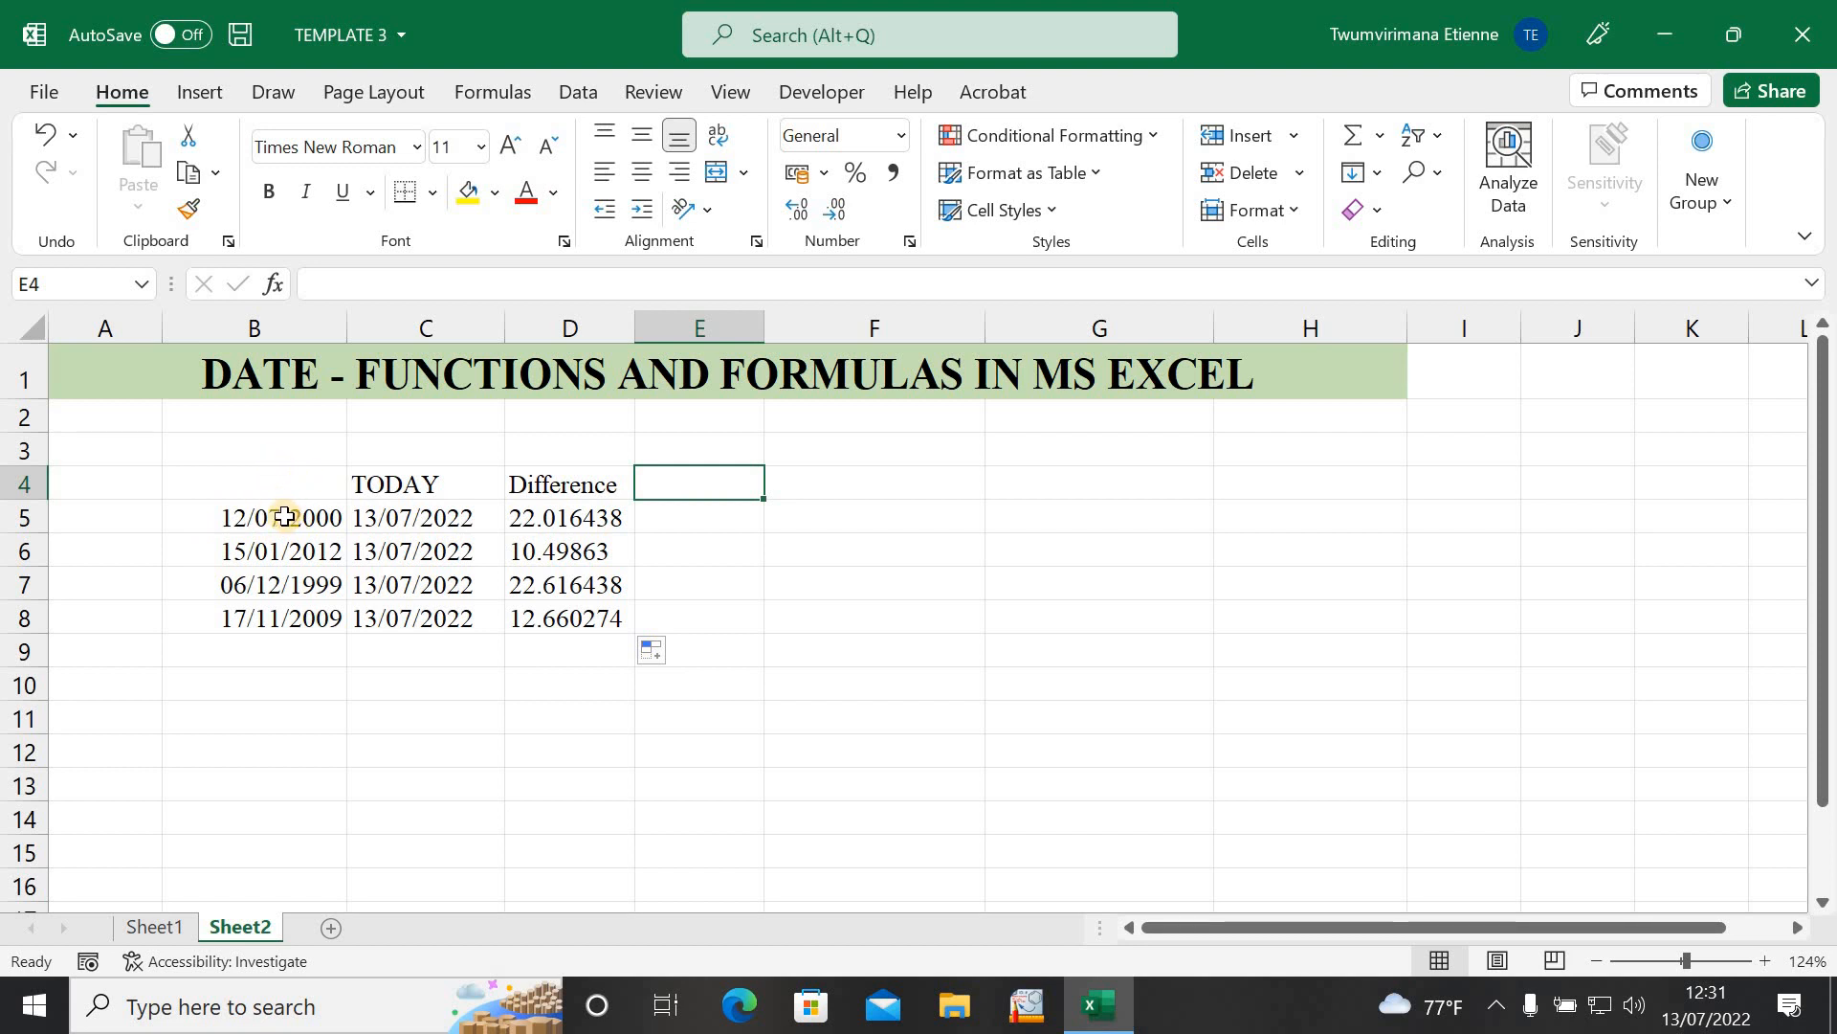
pyautogui.click(780, 544)
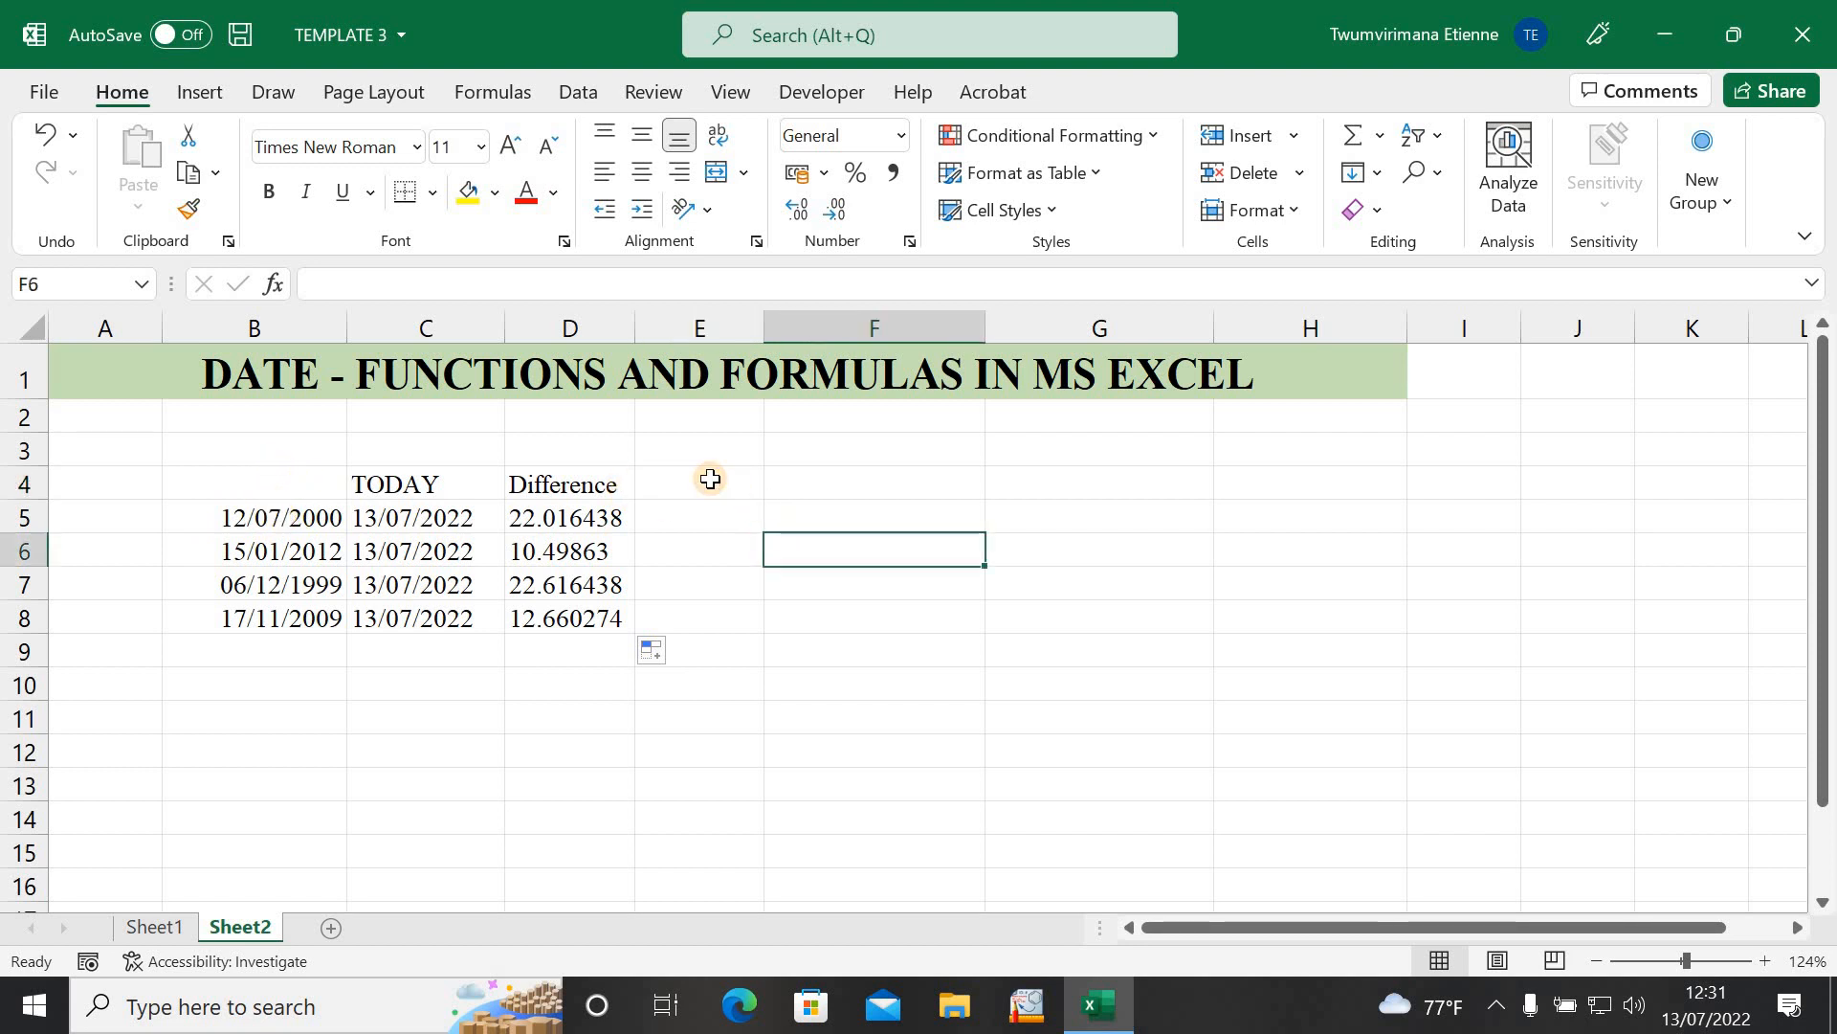
pyautogui.click(710, 481)
pyautogui.write('DAY')
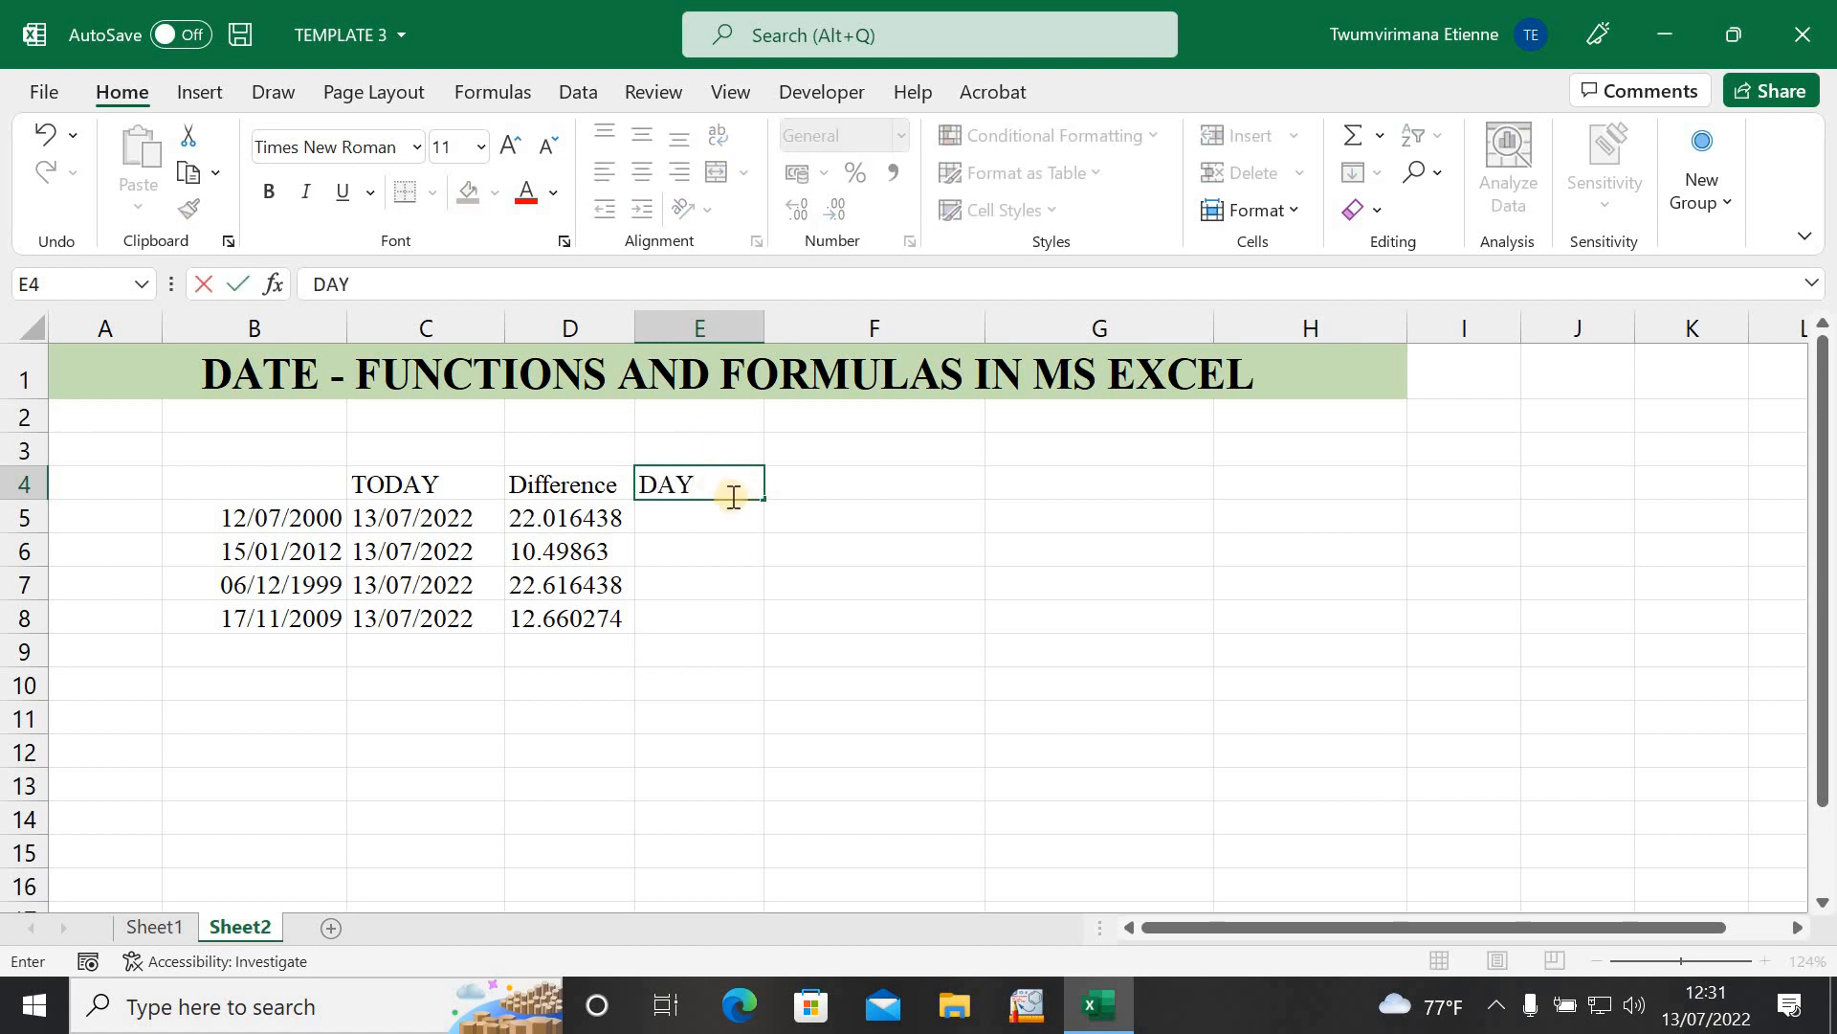
pyautogui.click(711, 517)
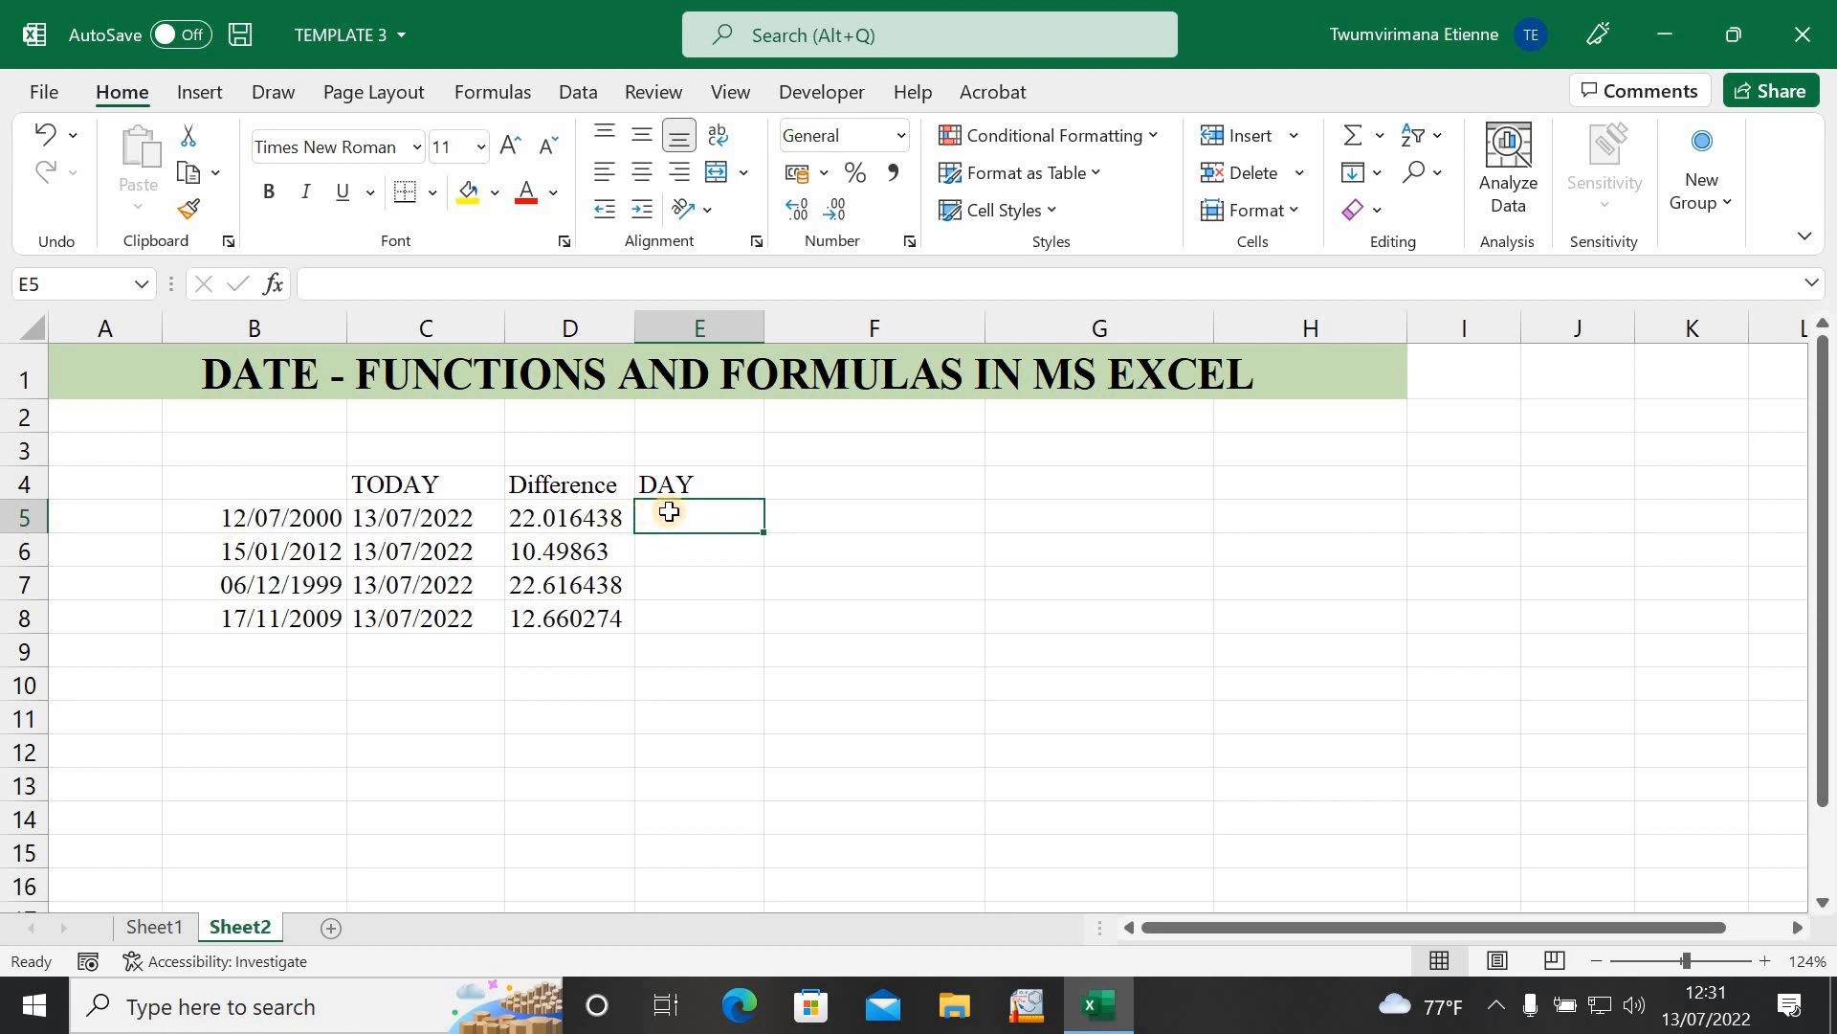
pyautogui.write('=')
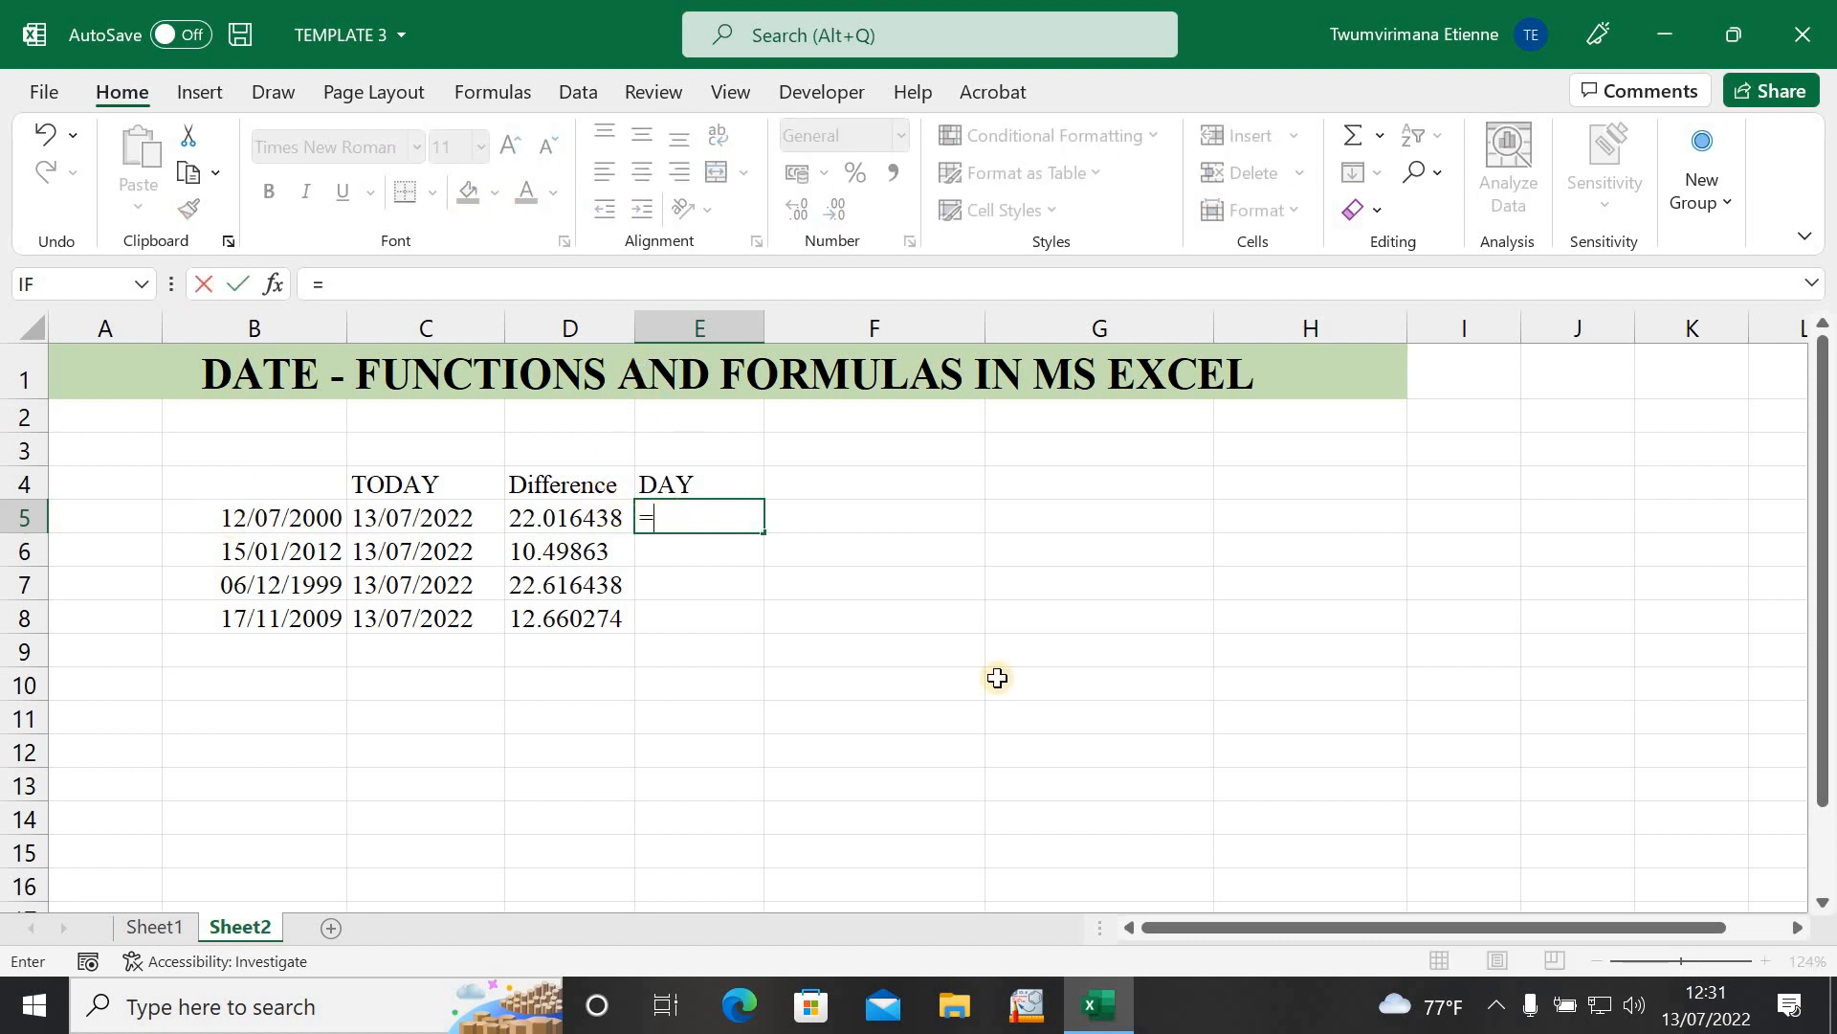
pyautogui.click(641, 328)
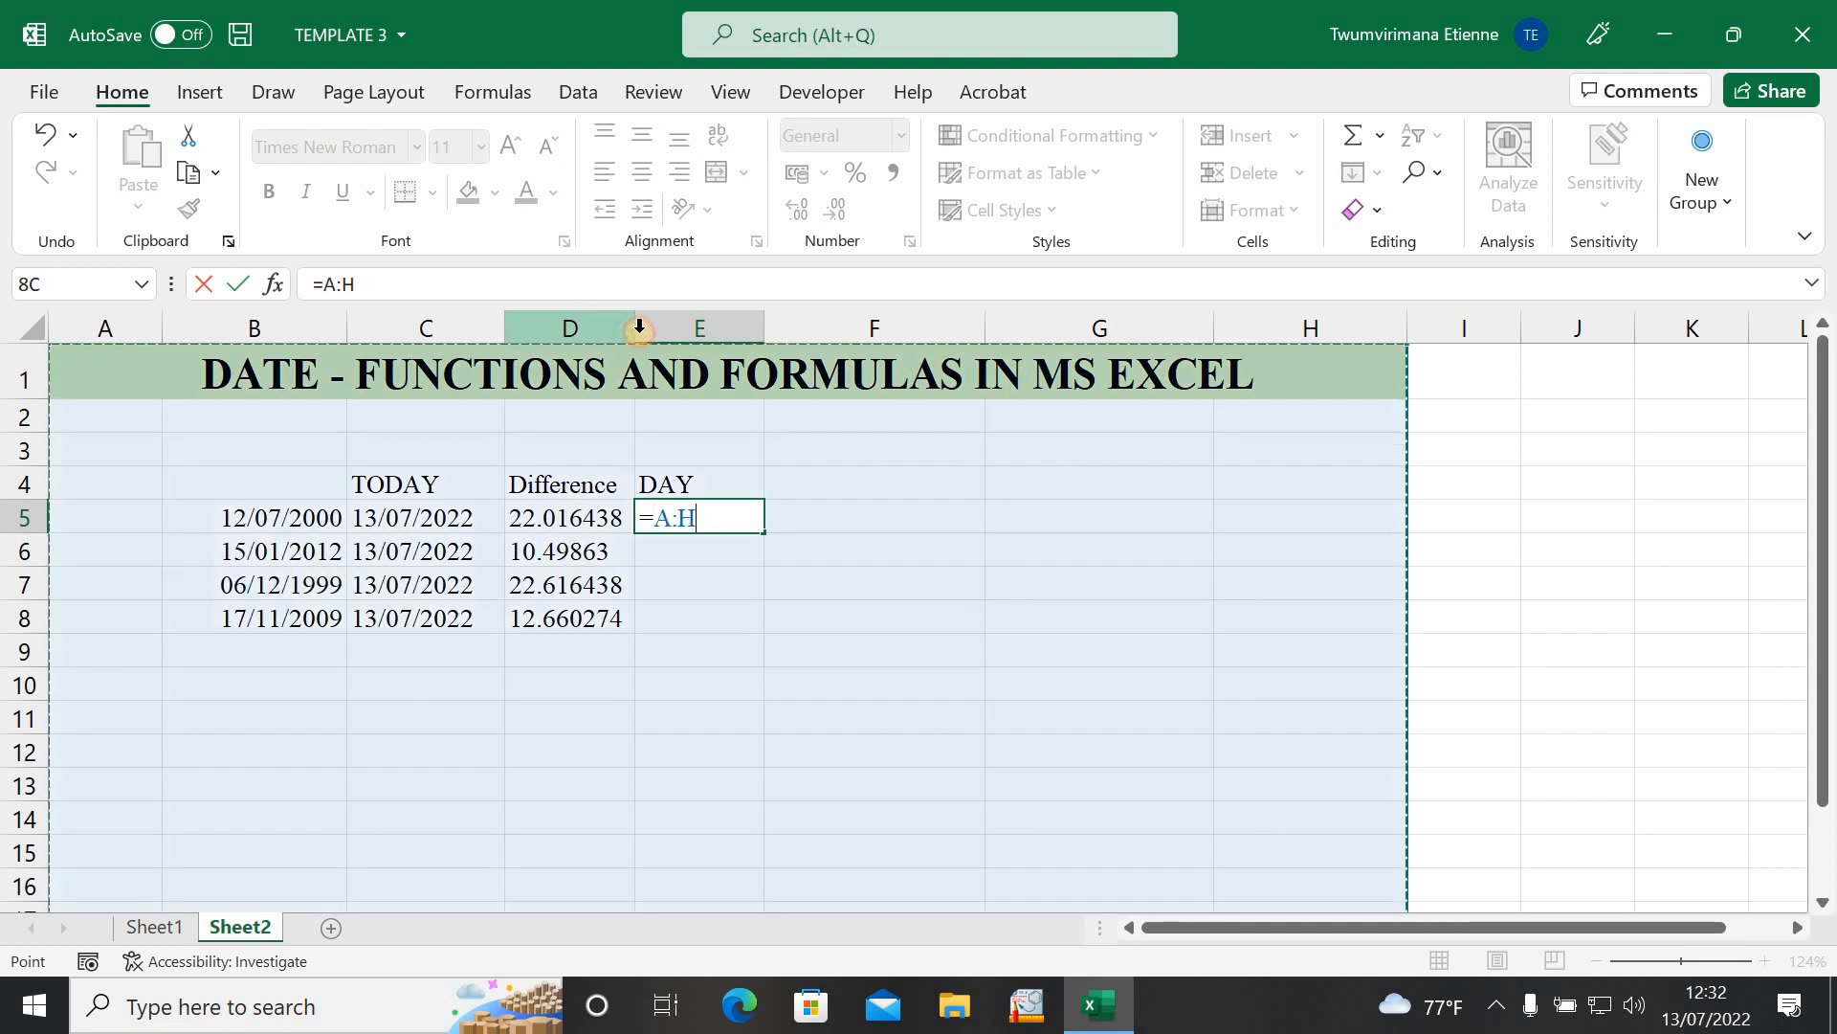
pyautogui.click(719, 463)
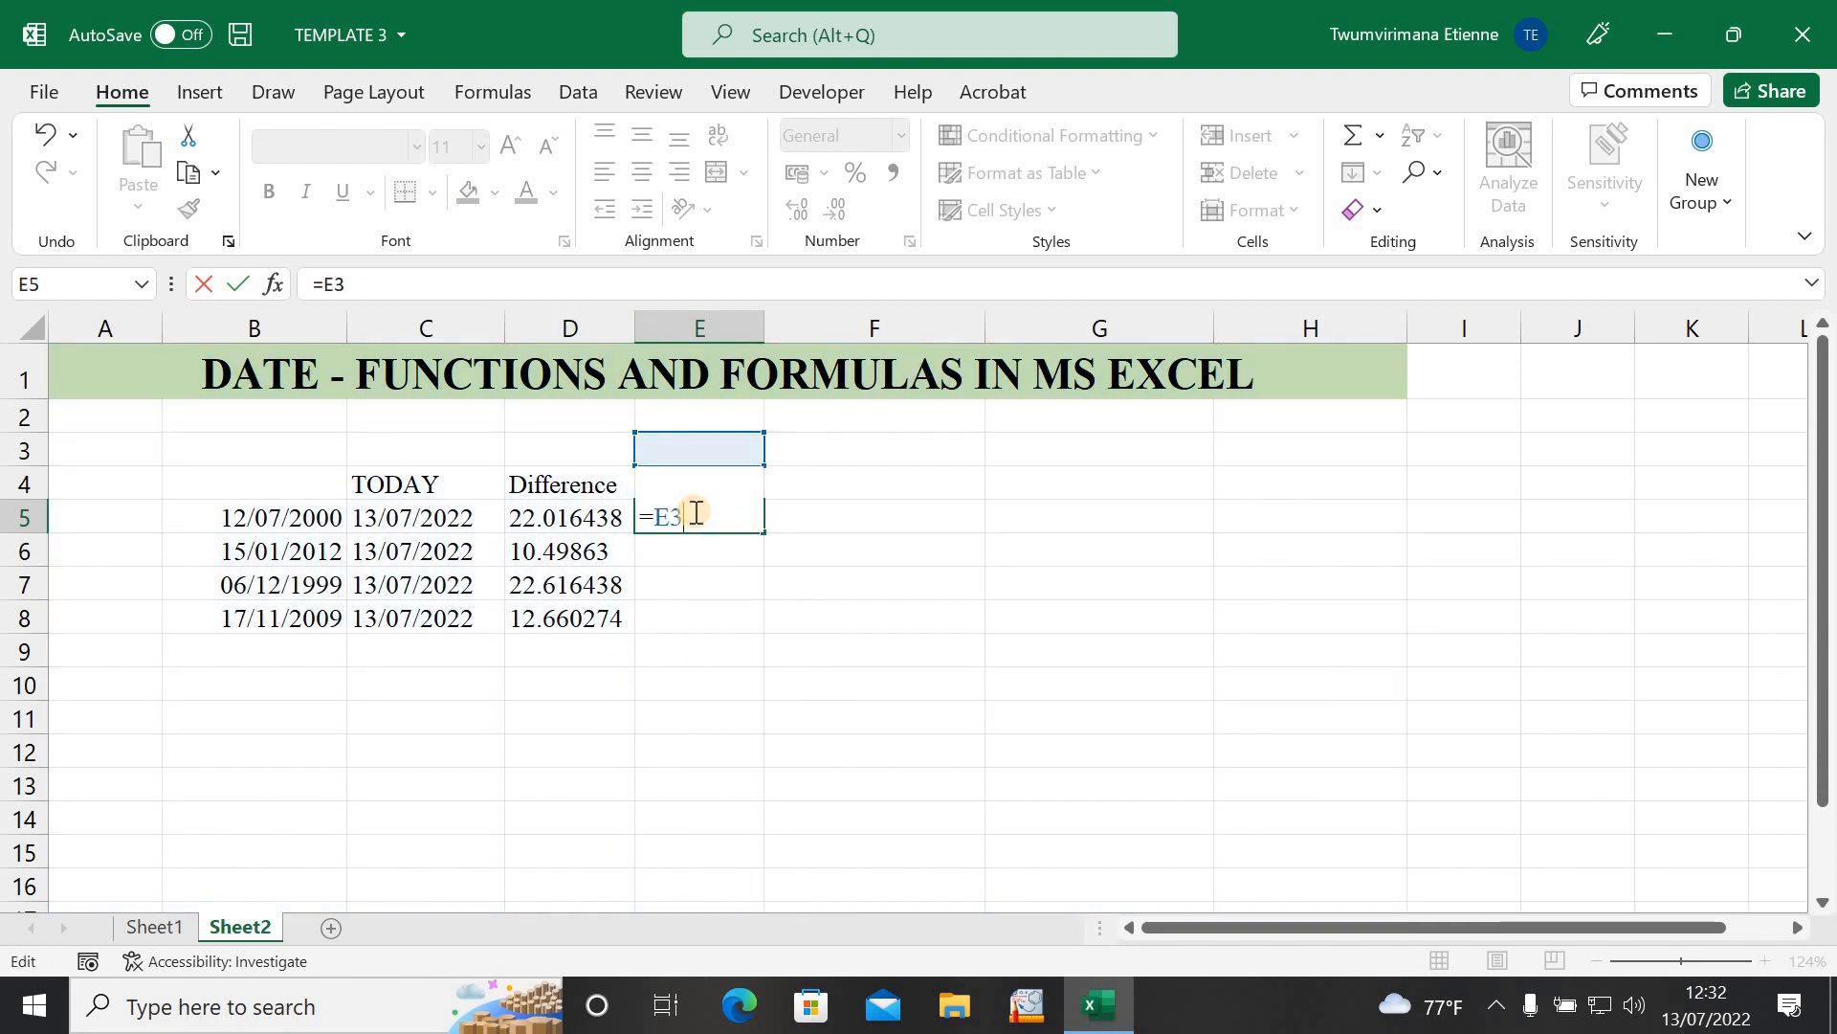
pyautogui.press('BackSpace')
pyautogui.press('BackSpace')
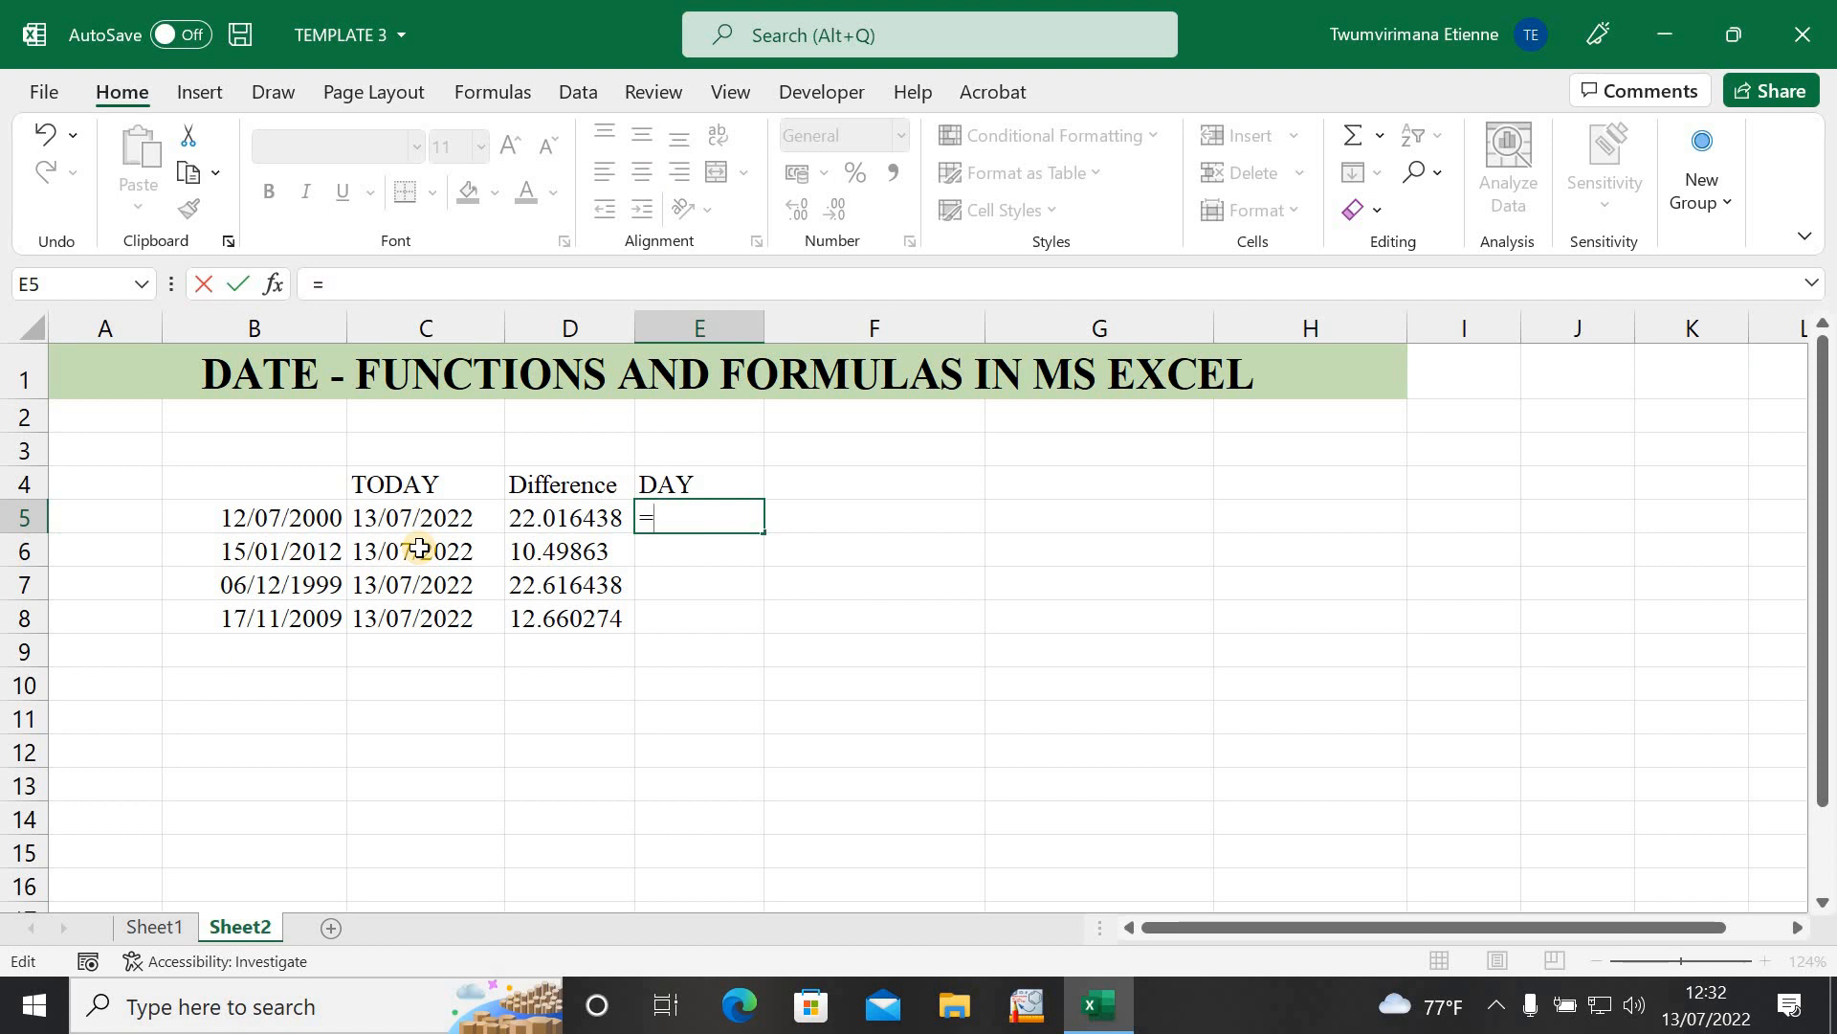
# Step: Complete the E5 formula as =DAY(B5) to extract the day from the first date
pyautogui.write('DAY')
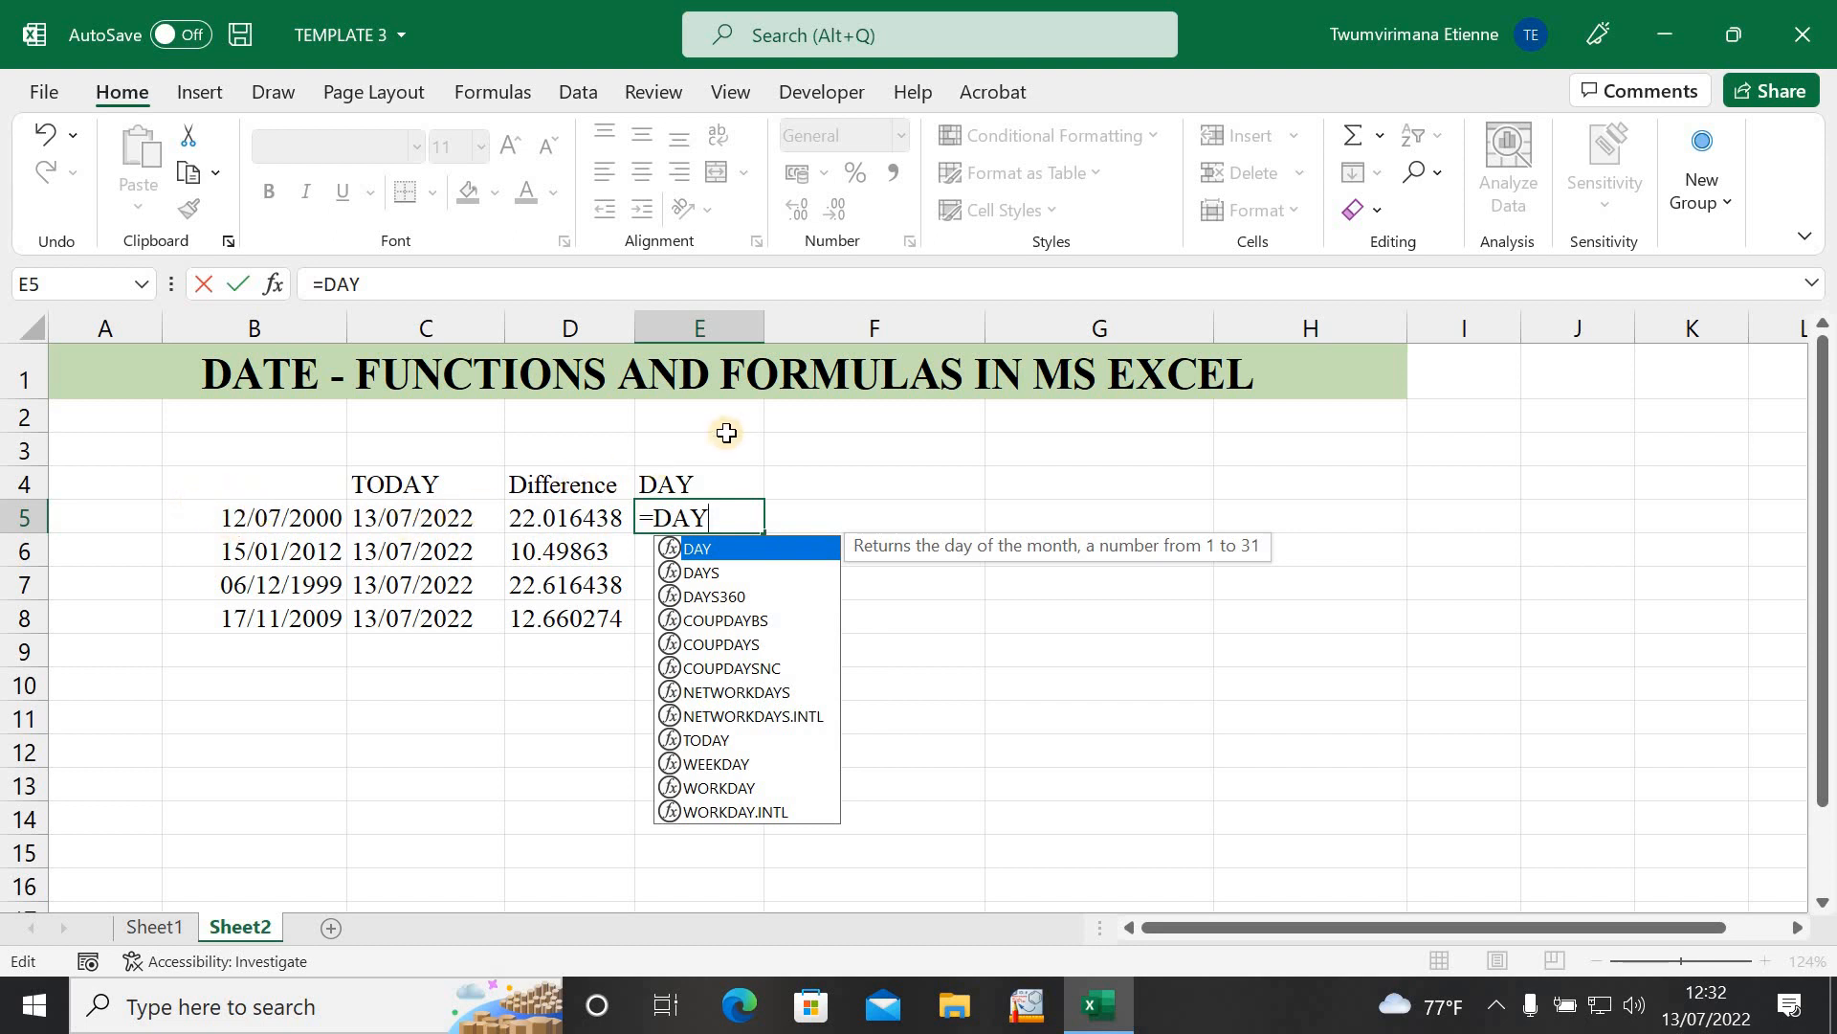
pyautogui.write('(')
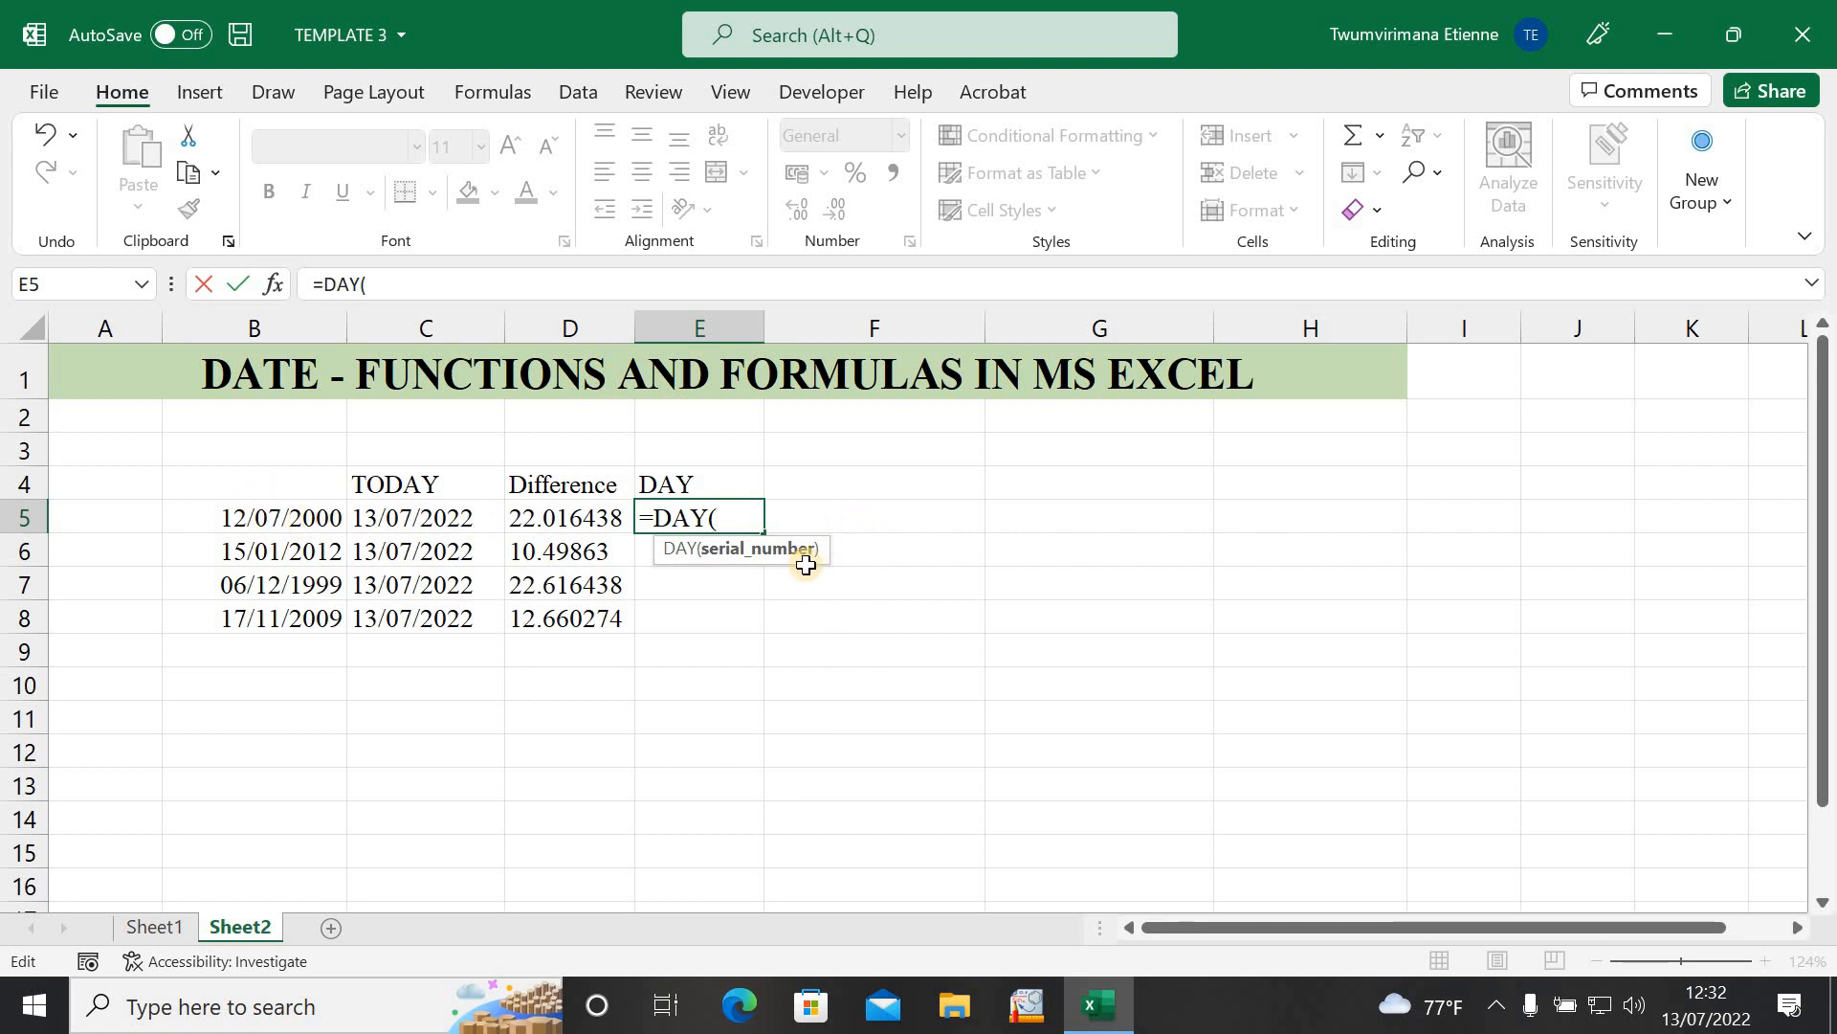
pyautogui.click(271, 520)
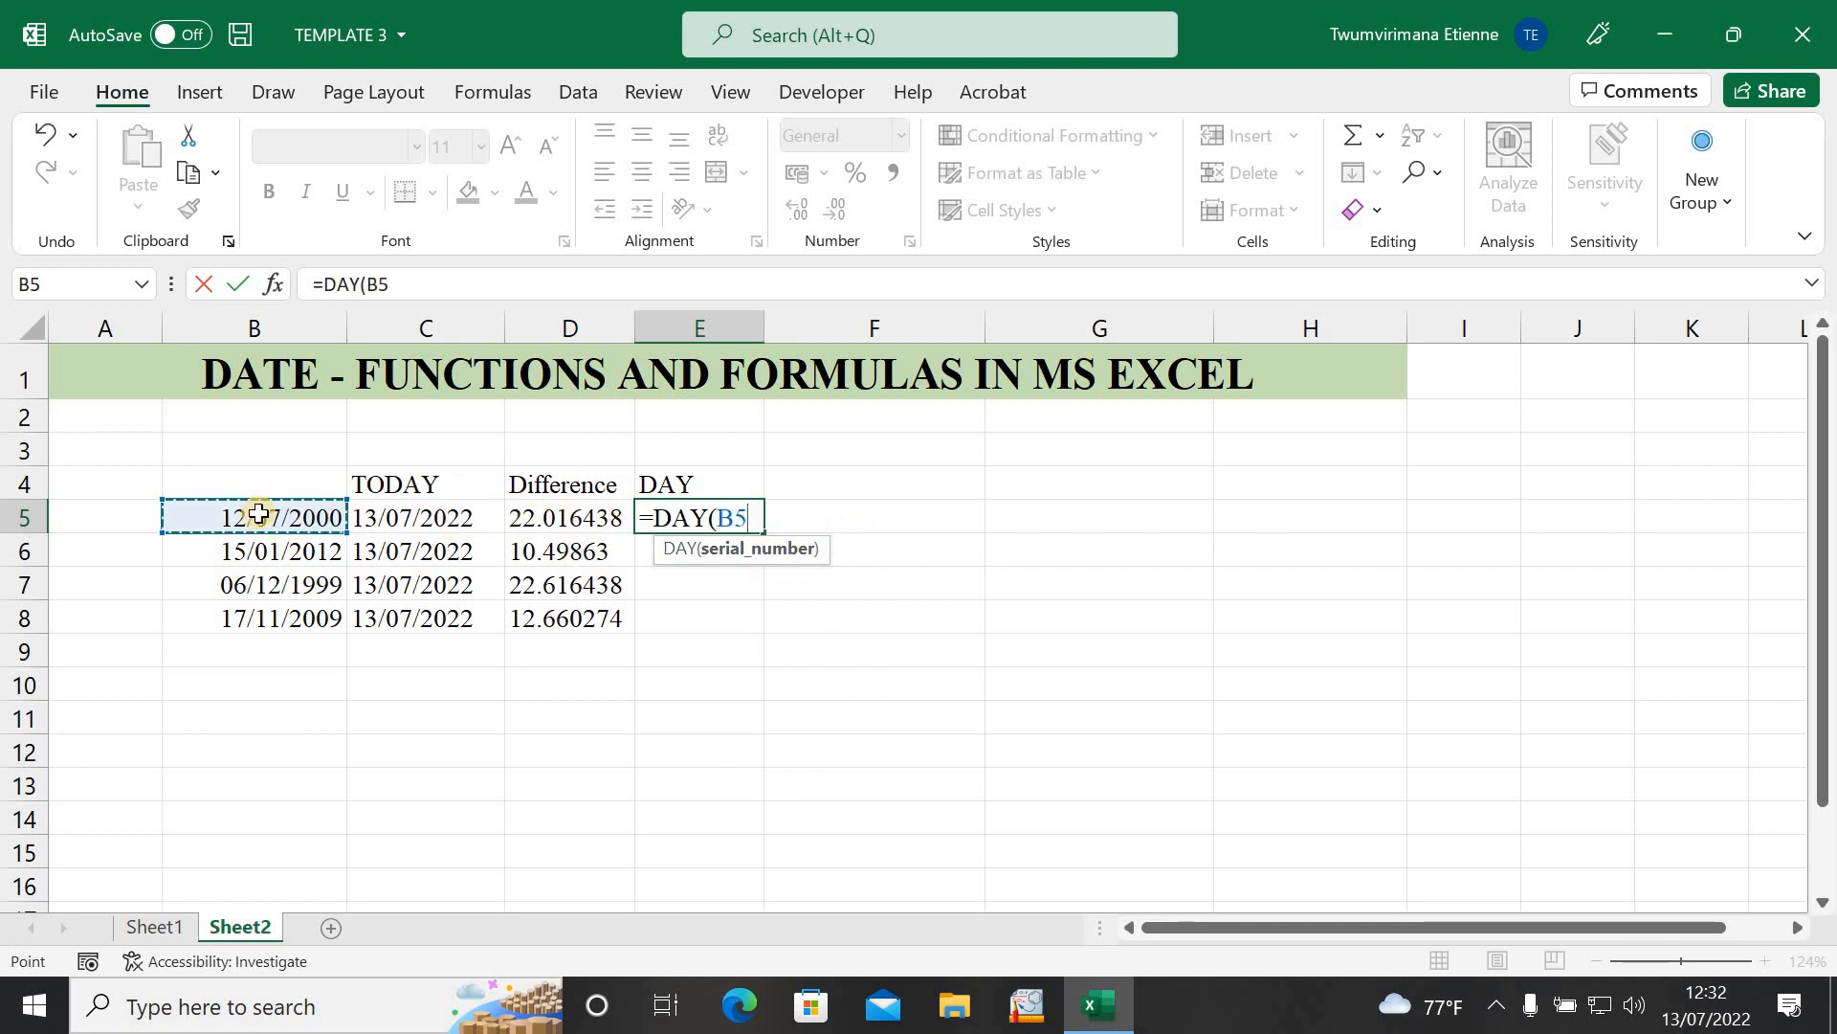
pyautogui.write(')')
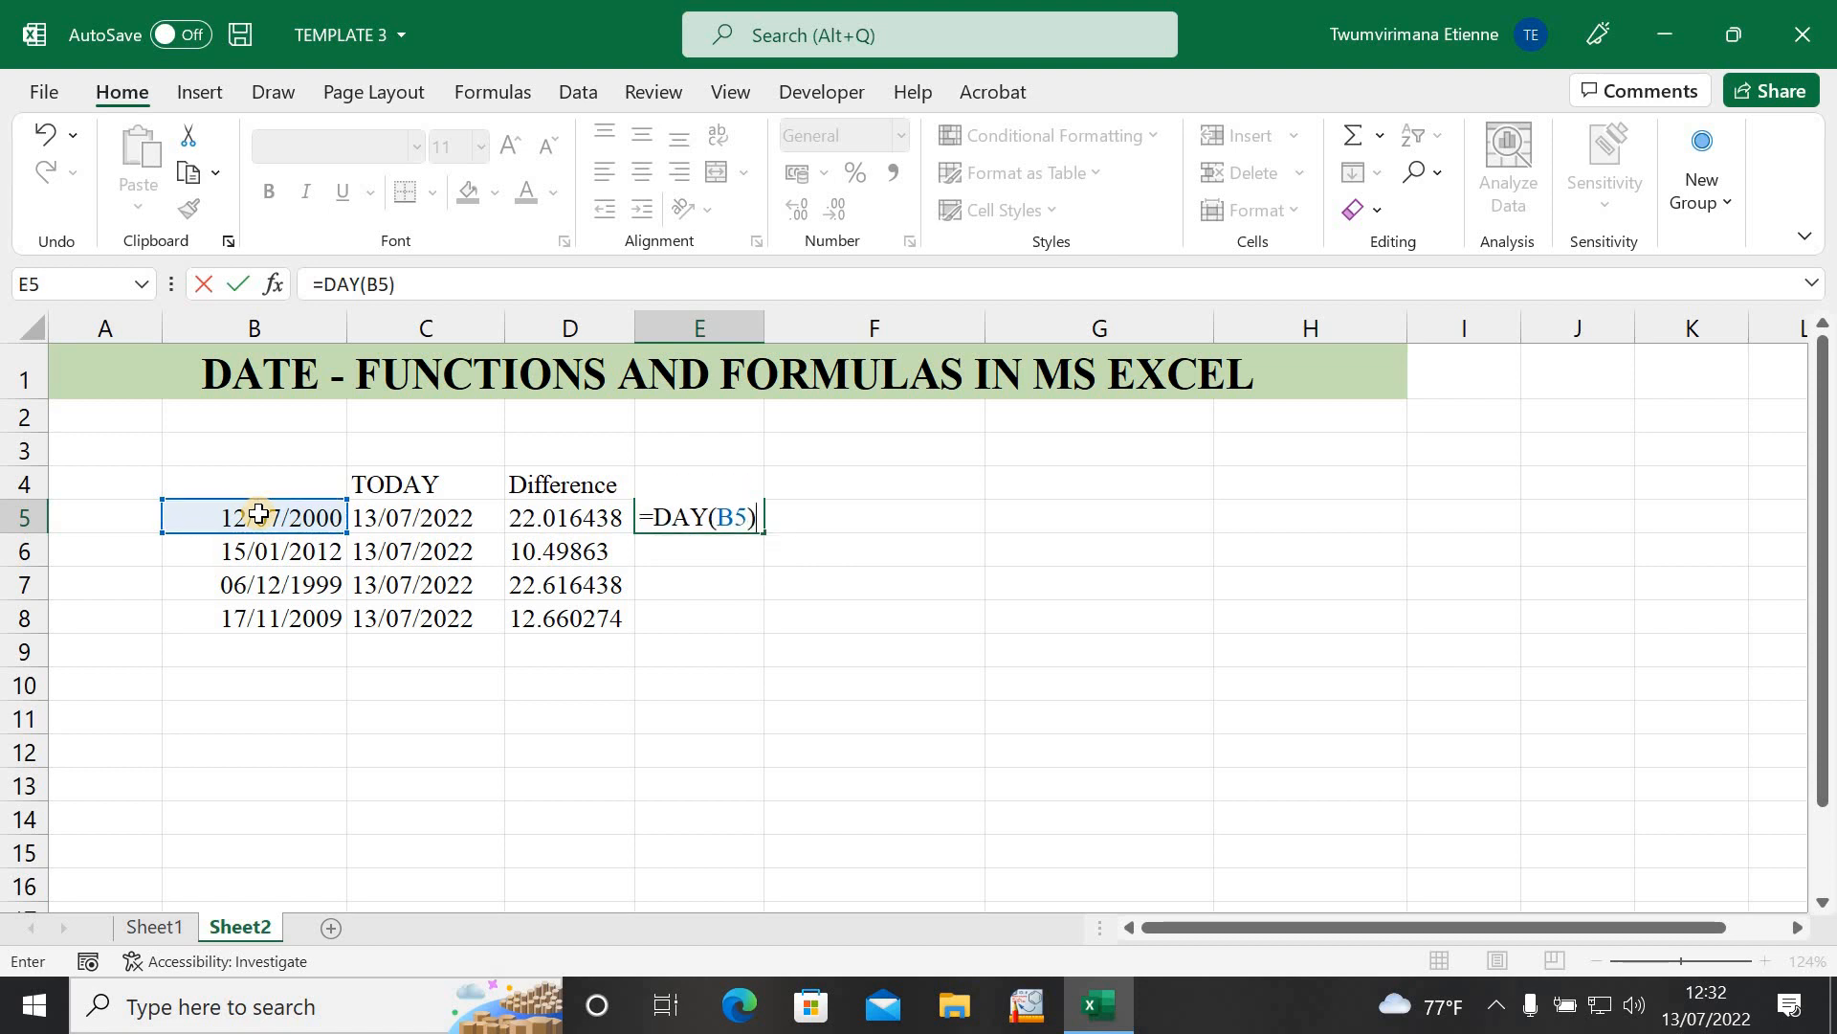
pyautogui.press('Return')
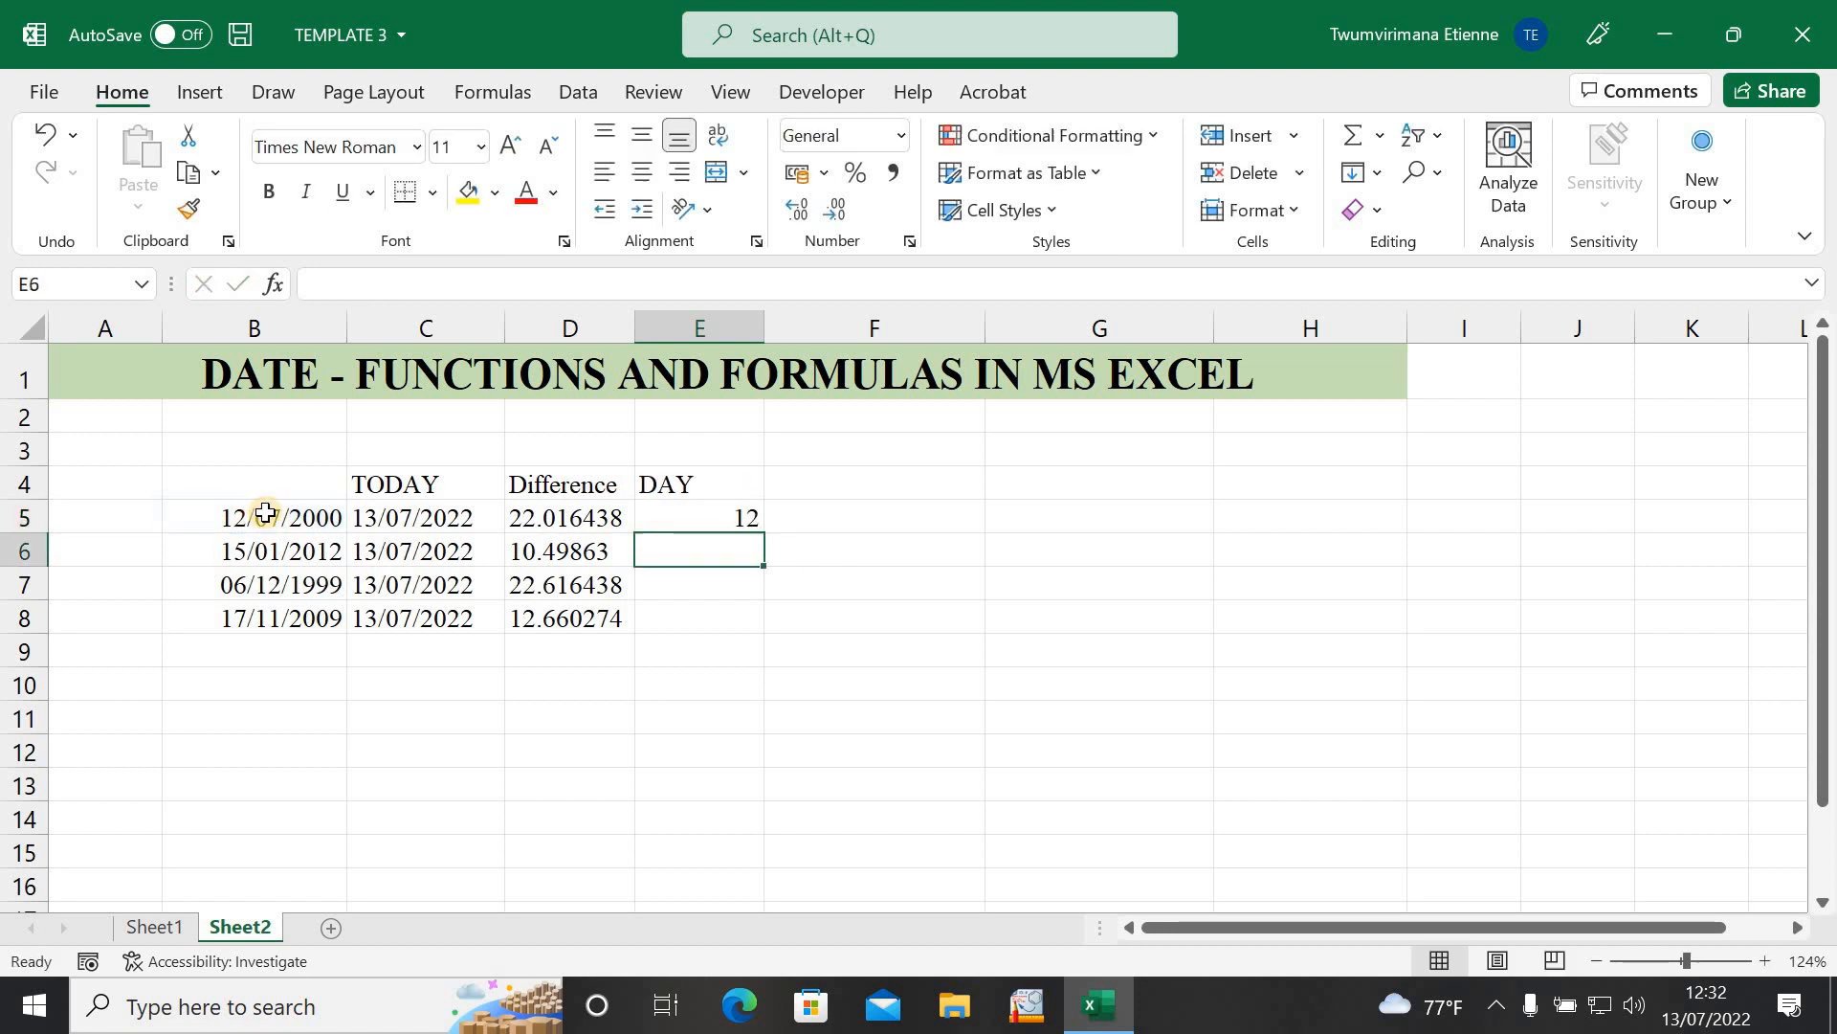
# Step: Fill the DAY formula from E5 down through E8 for the remaining dates
pyautogui.click(698, 507)
pyautogui.click(818, 520)
pyautogui.click(698, 521)
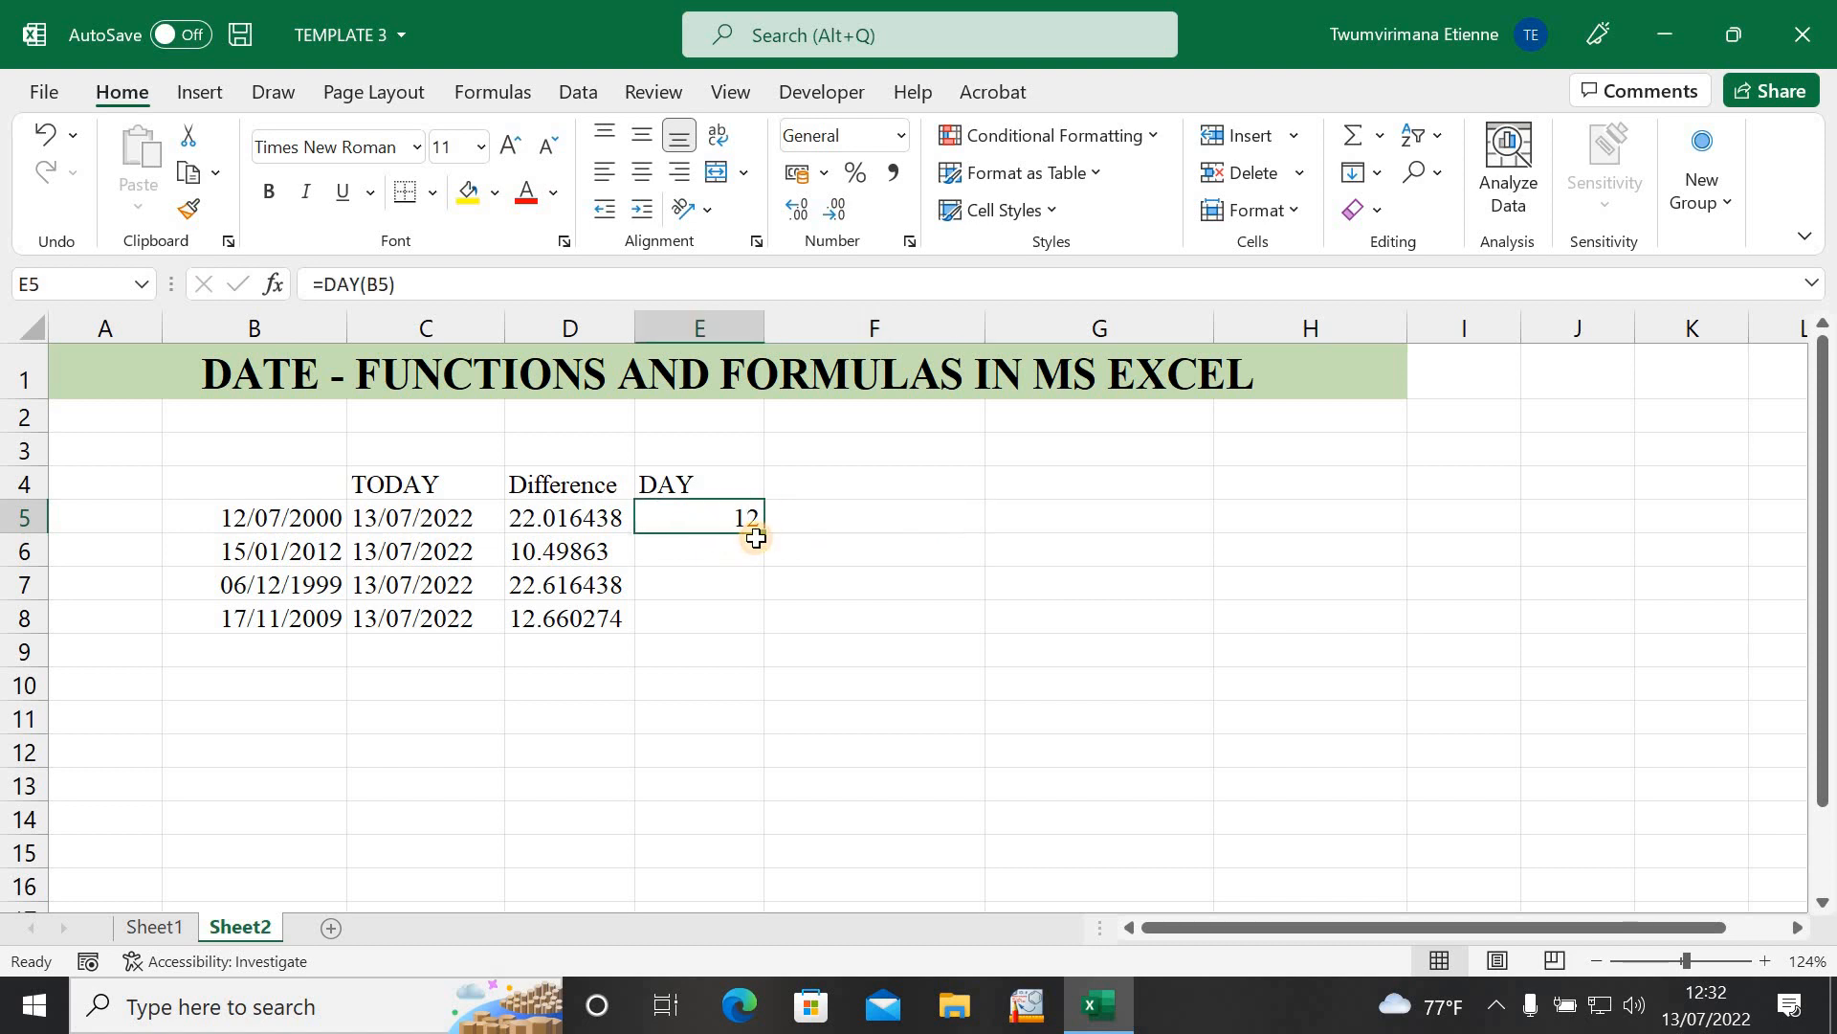
pyautogui.moveTo(761, 535); pyautogui.dragTo(725, 555)
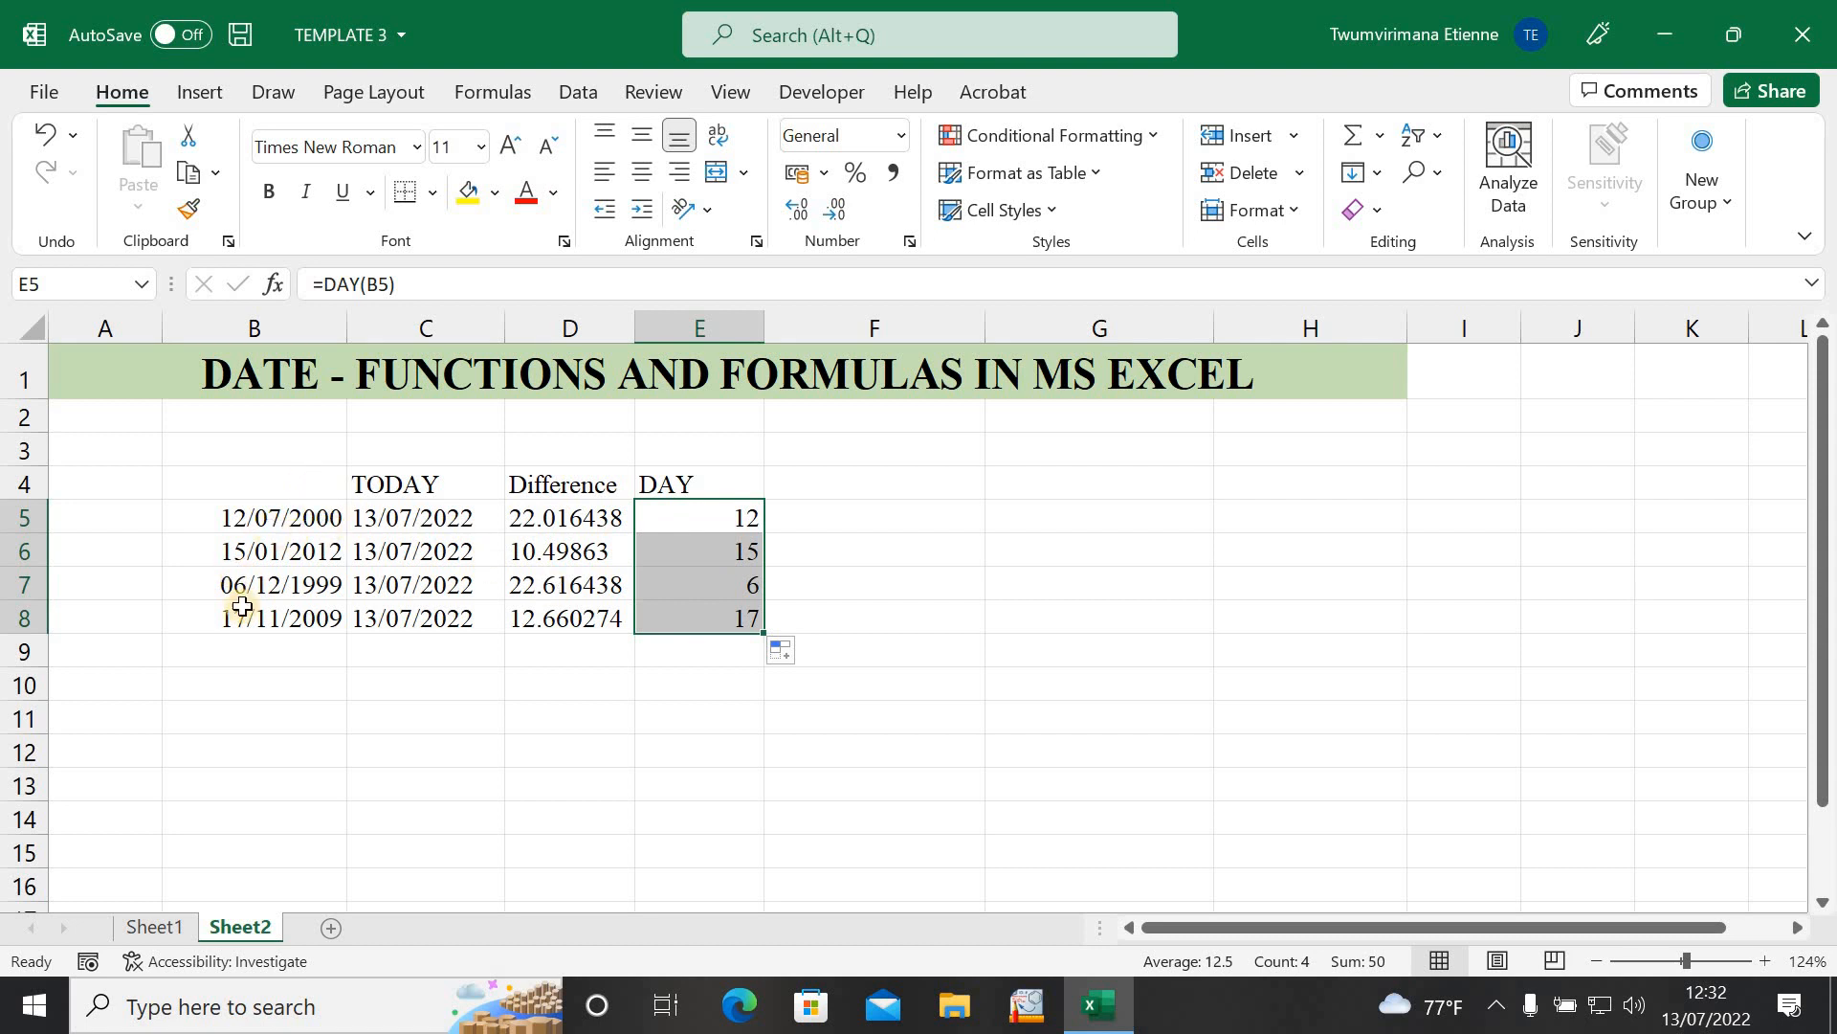
# Step: Enter the heading MONTH in F4 and the formula =MONTH(B5) in F5
pyautogui.click(804, 479)
pyautogui.write('MONTH')
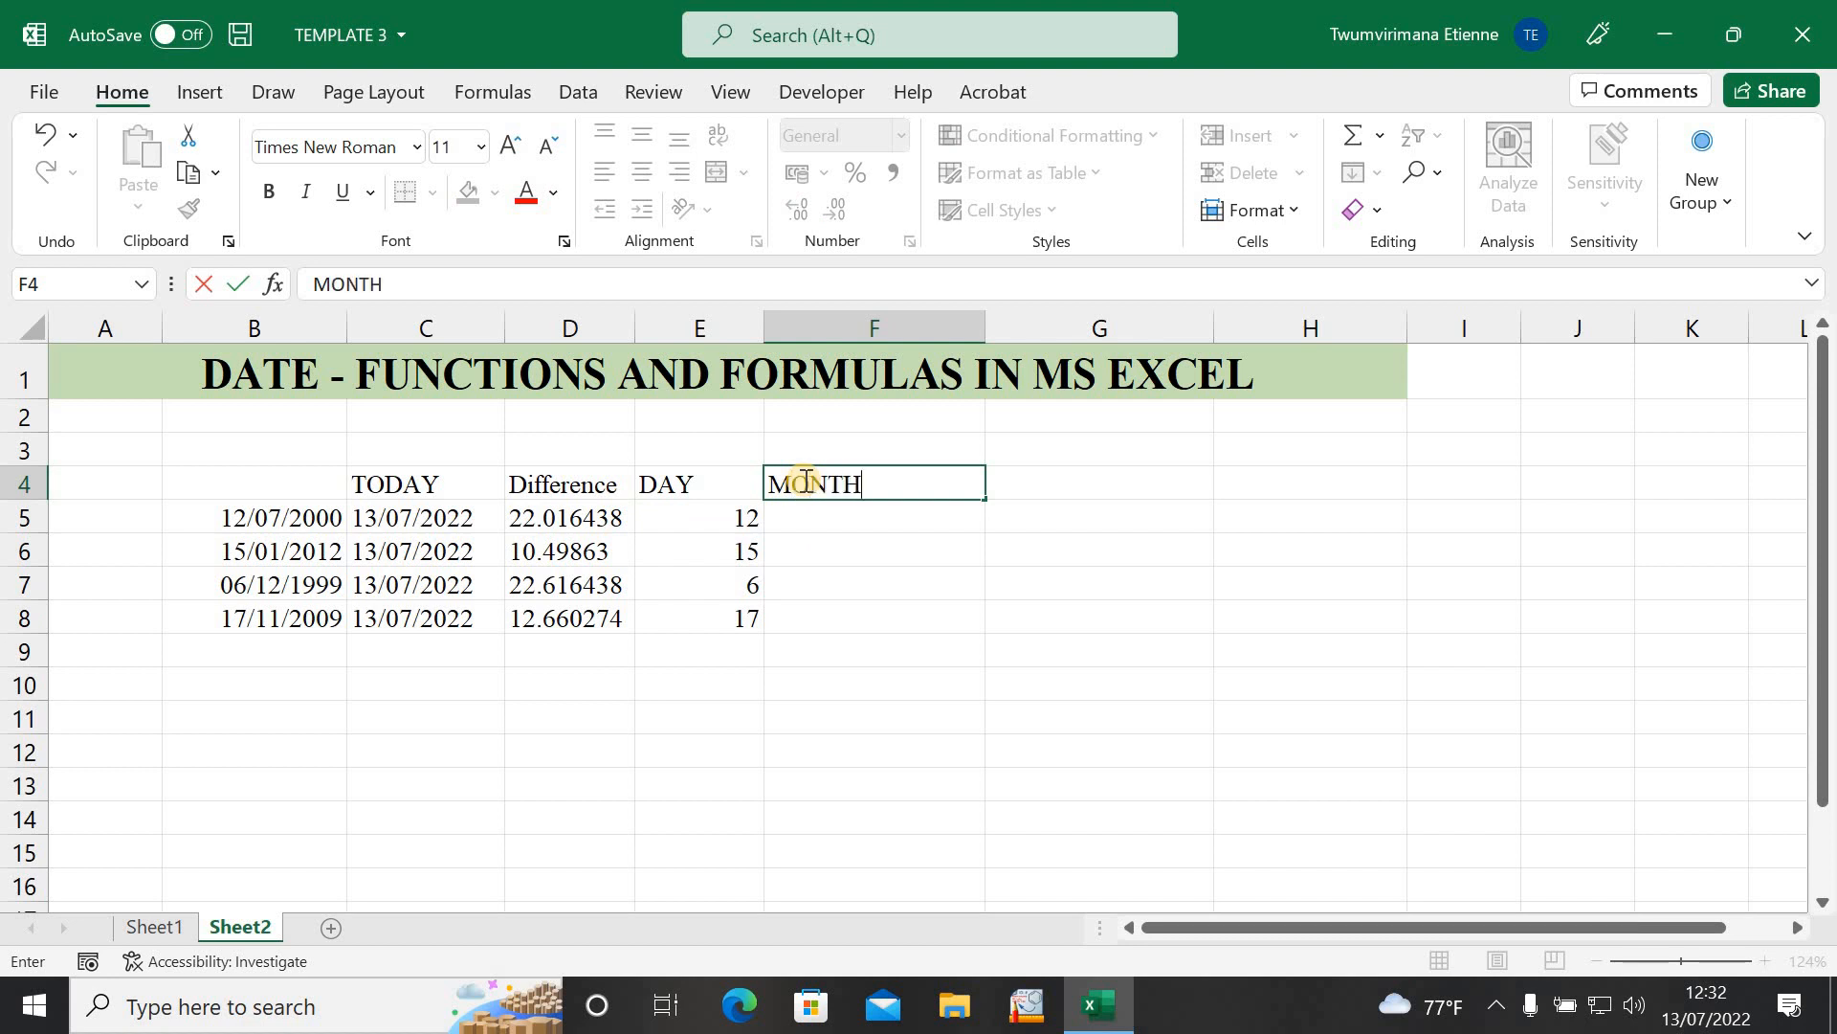
pyautogui.click(874, 510)
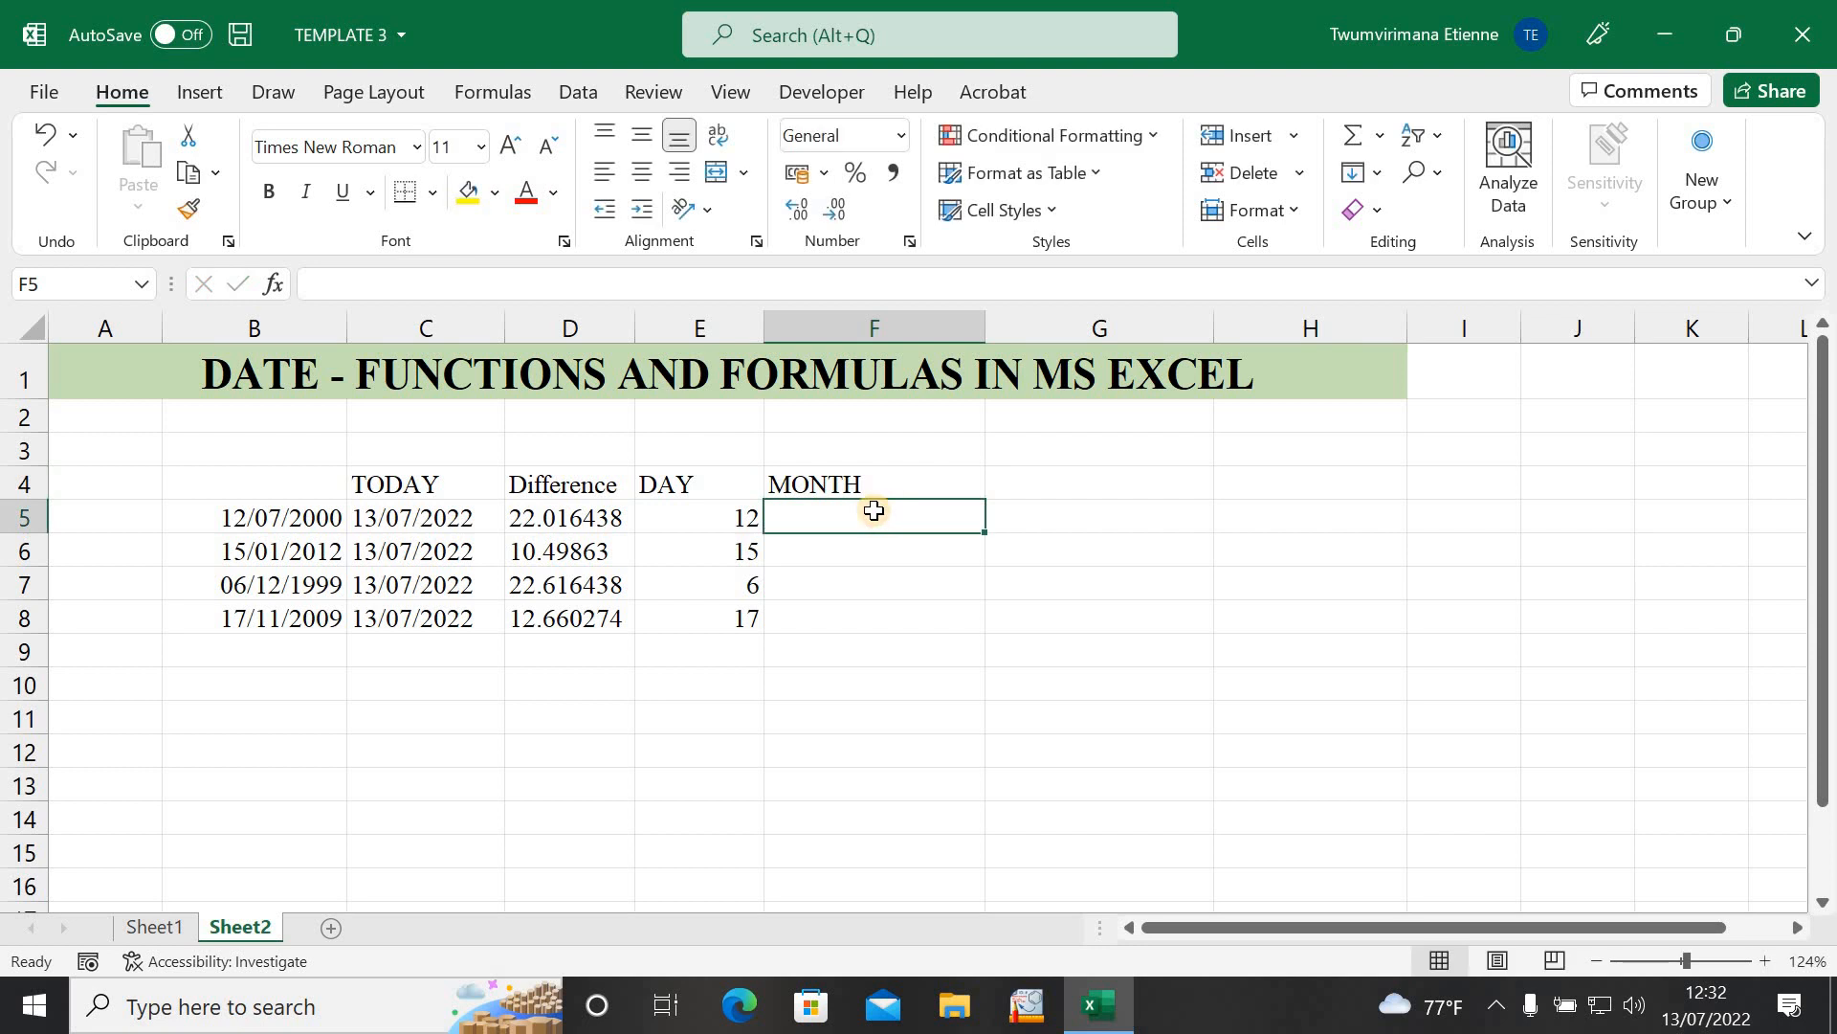
pyautogui.write('=')
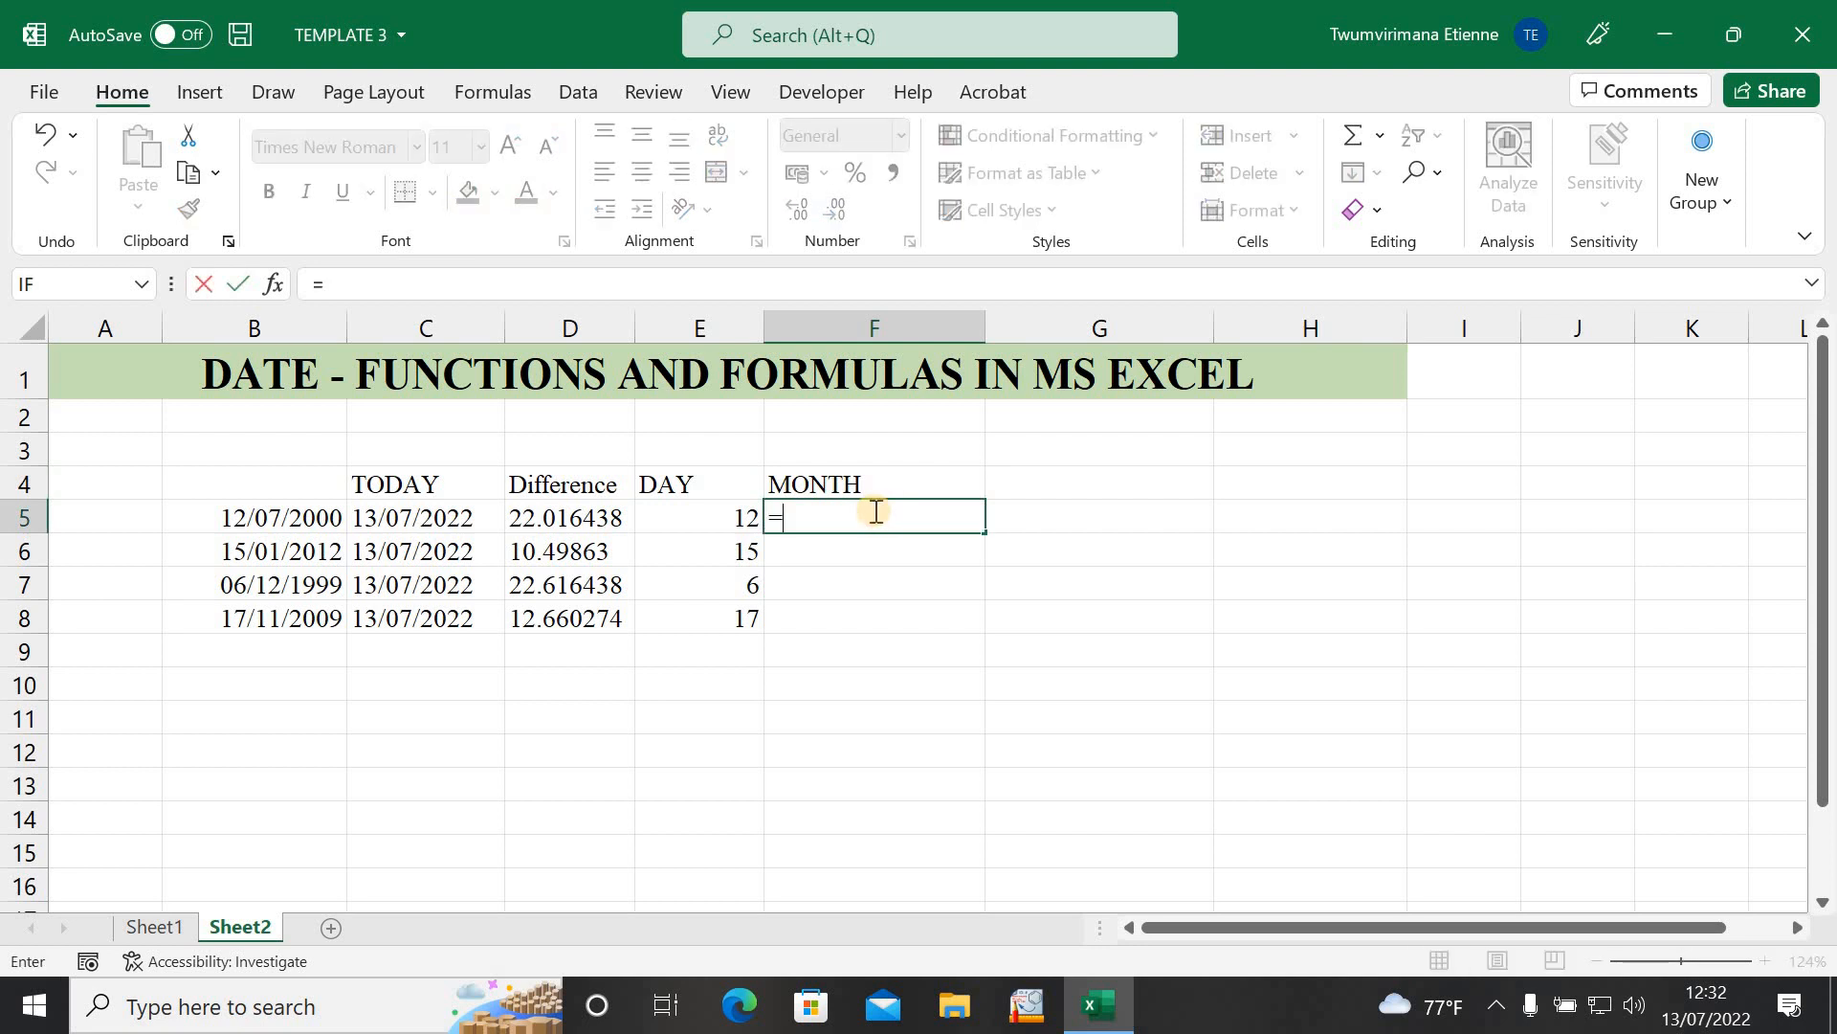
pyautogui.write('MOU')
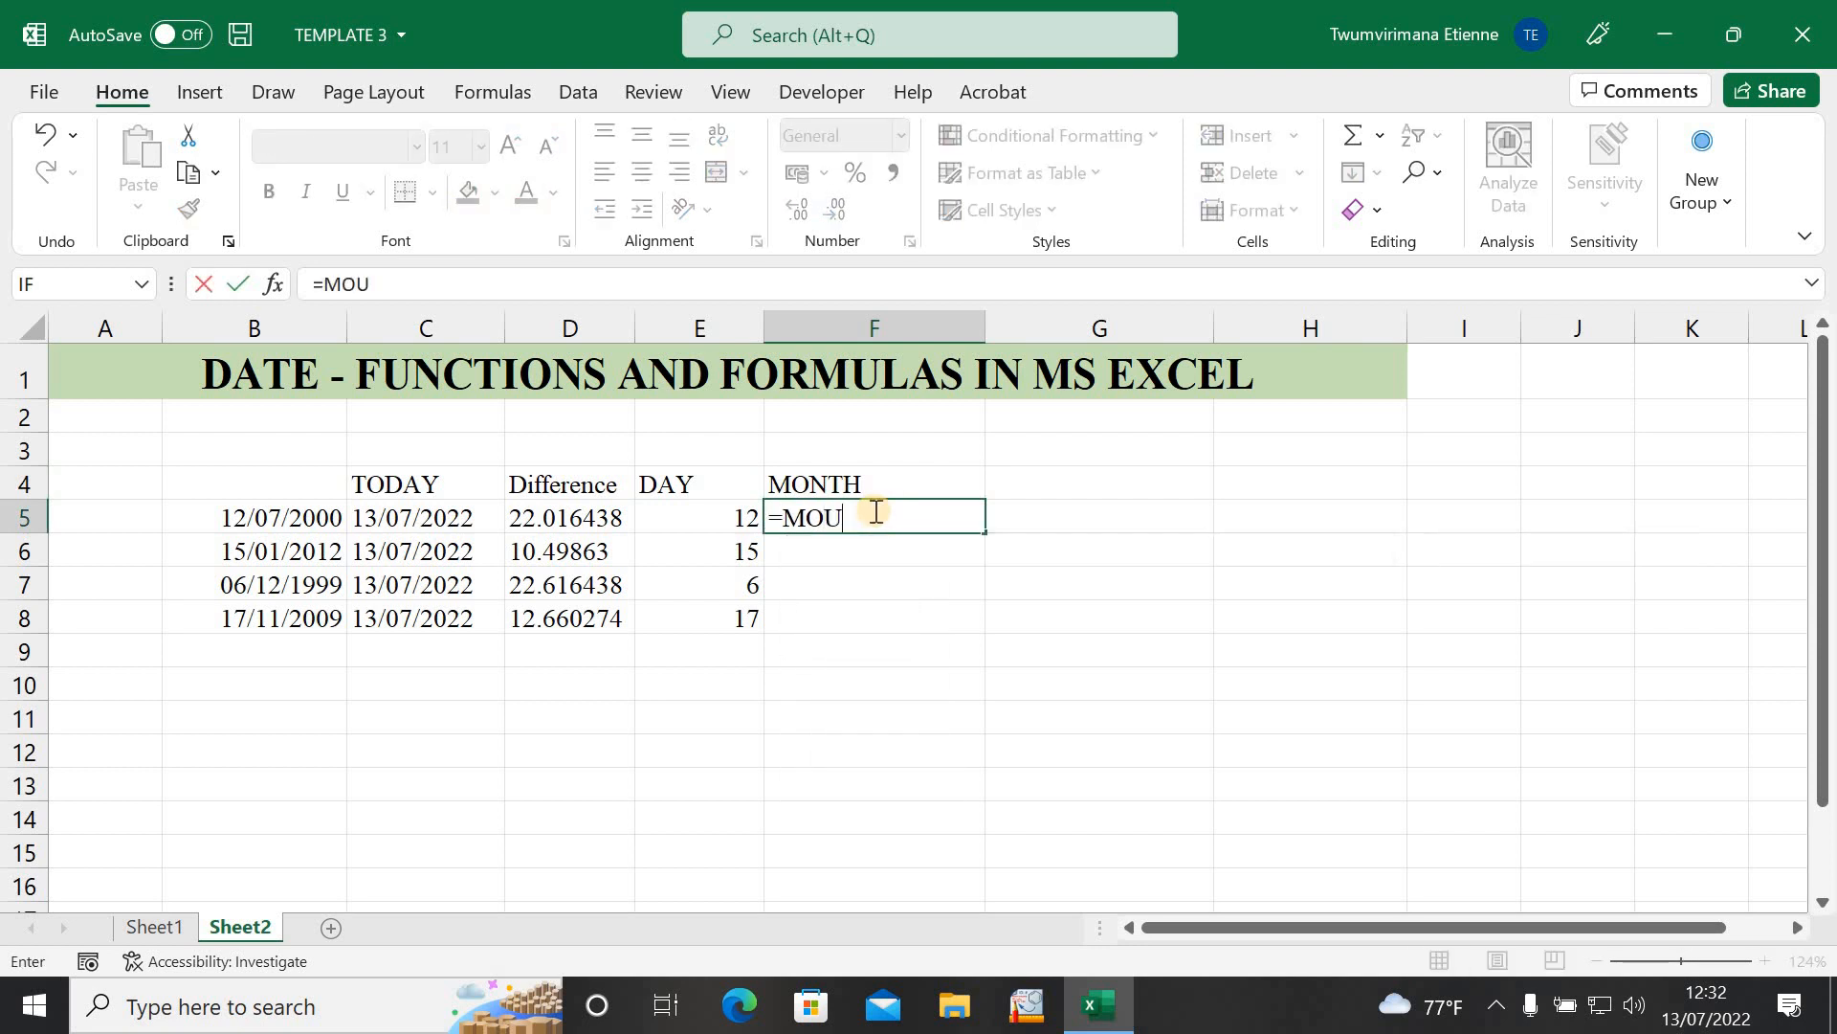
pyautogui.press('BackSpace')
pyautogui.write('N')
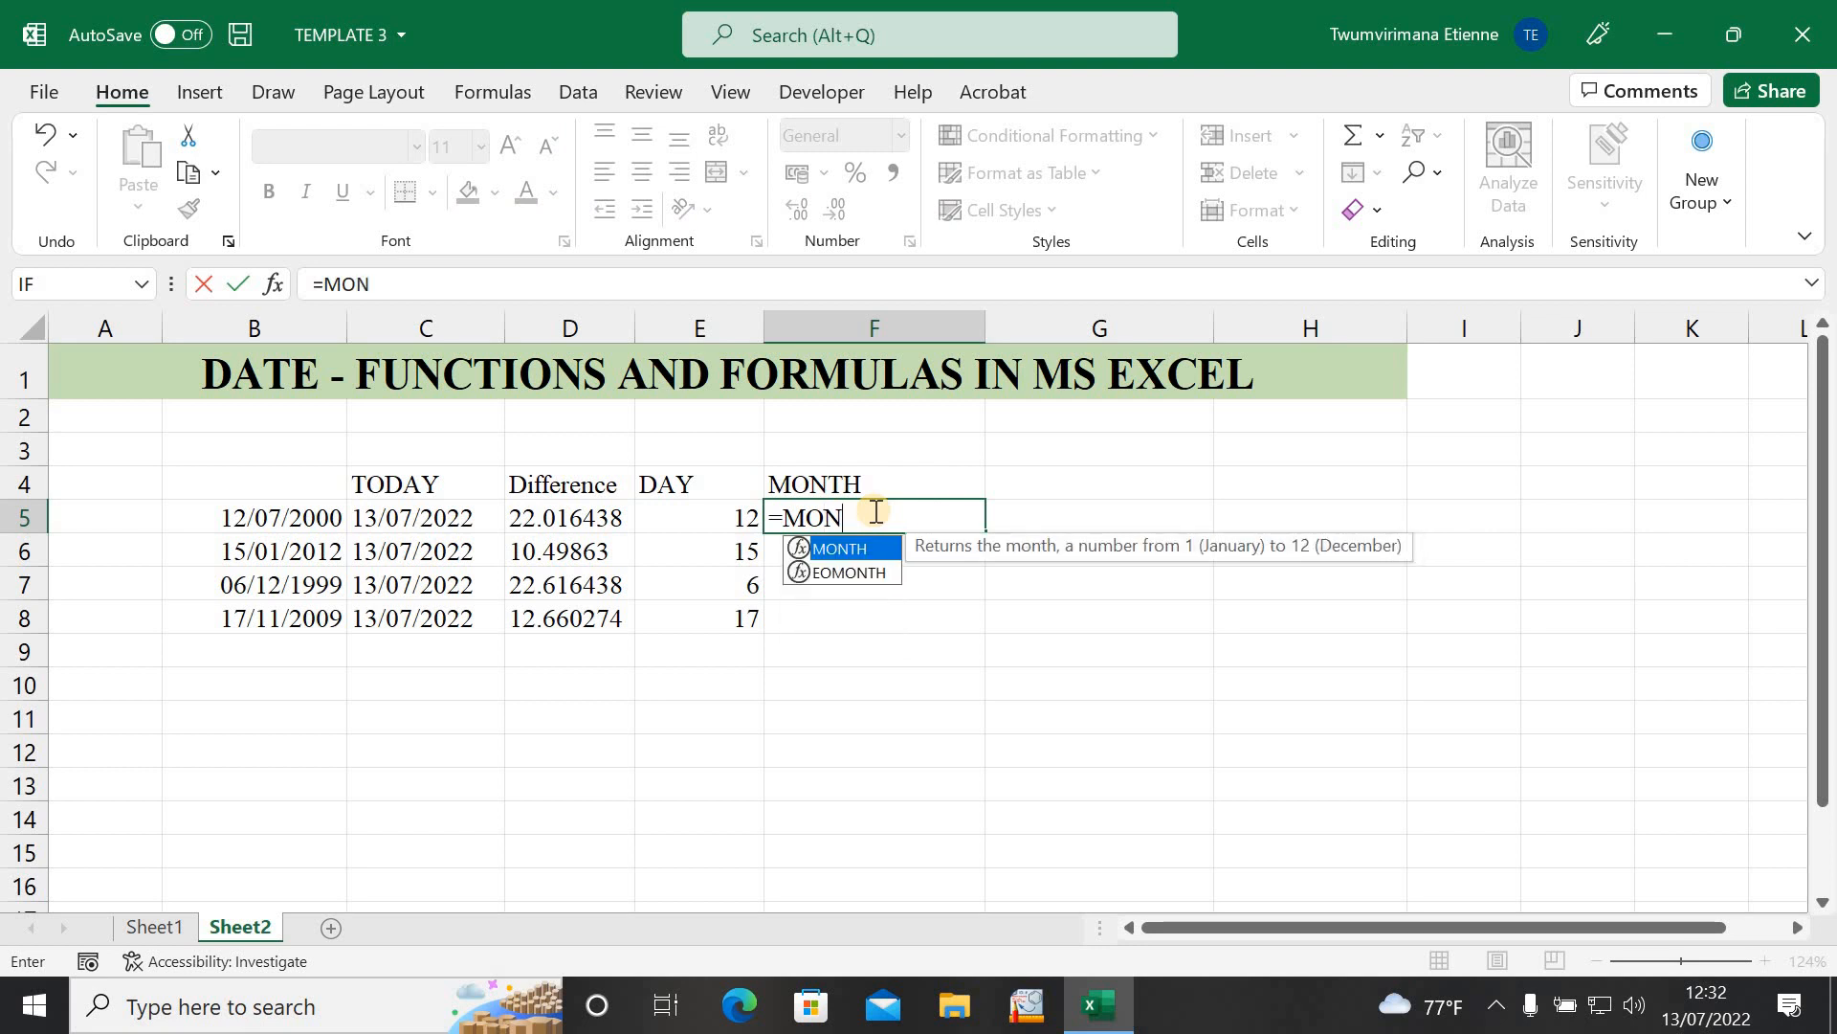
pyautogui.write('TH(')
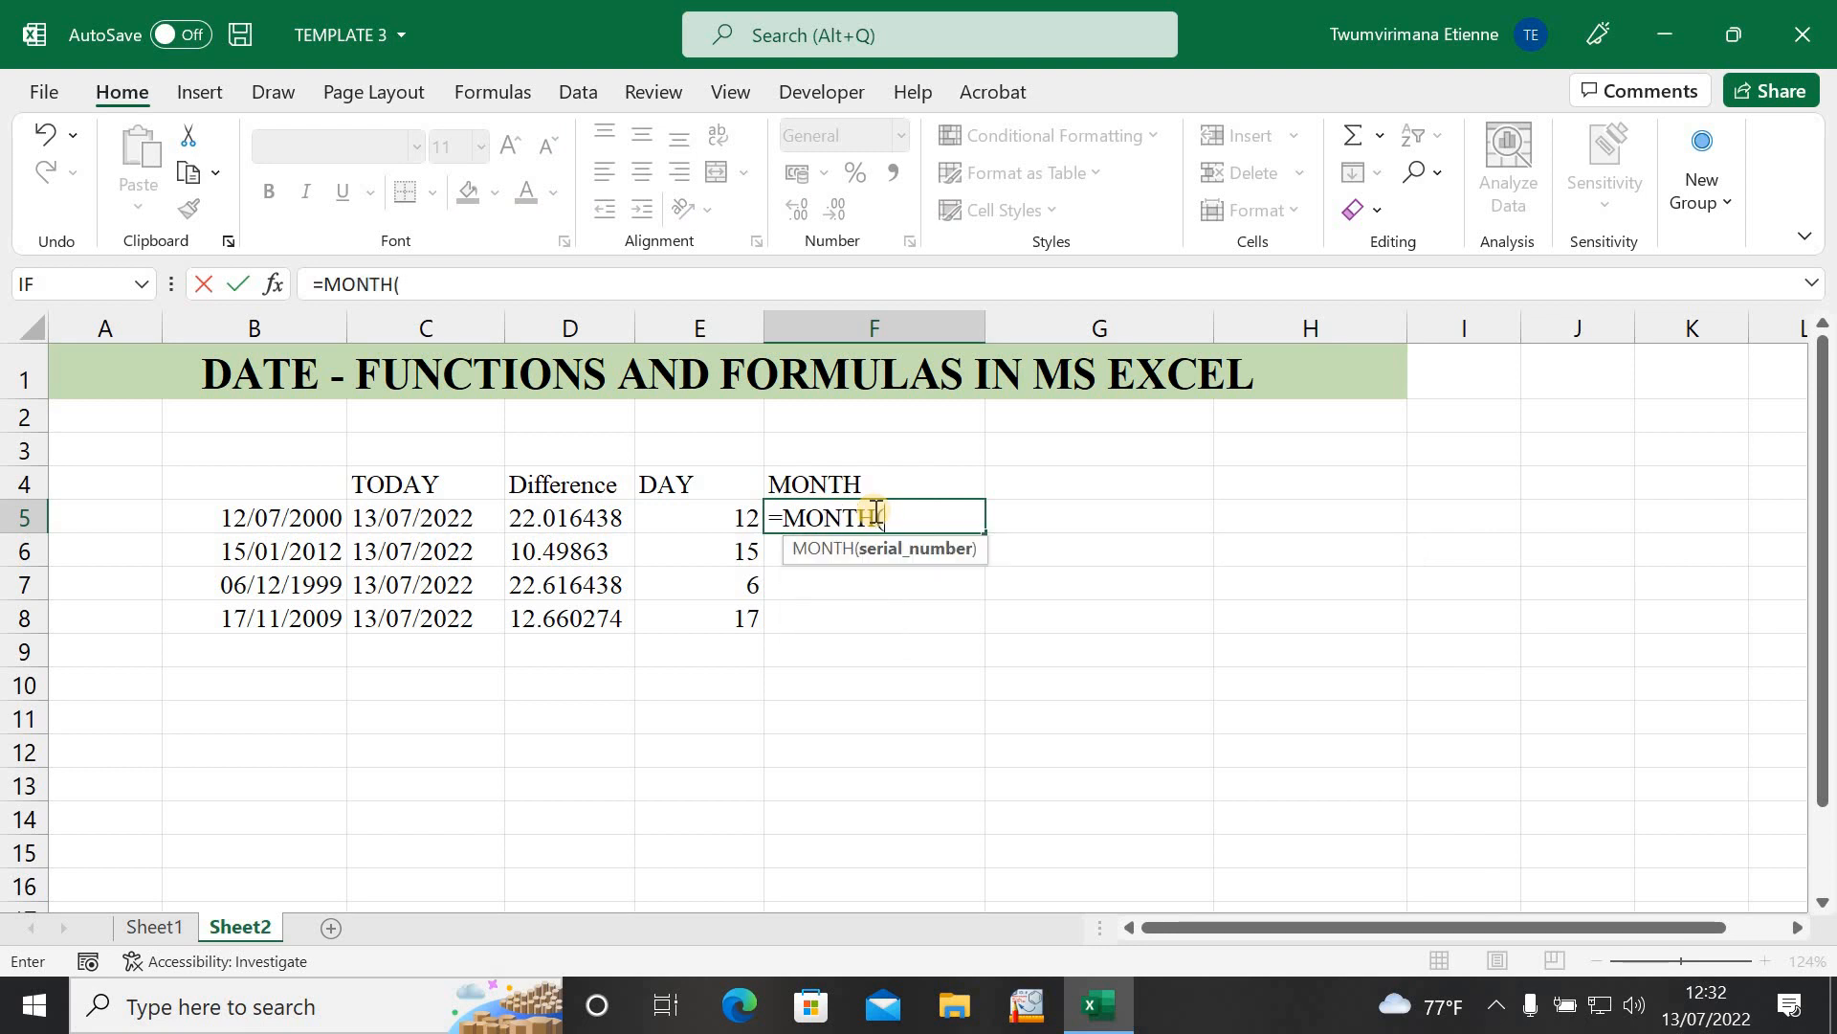
pyautogui.click(269, 518)
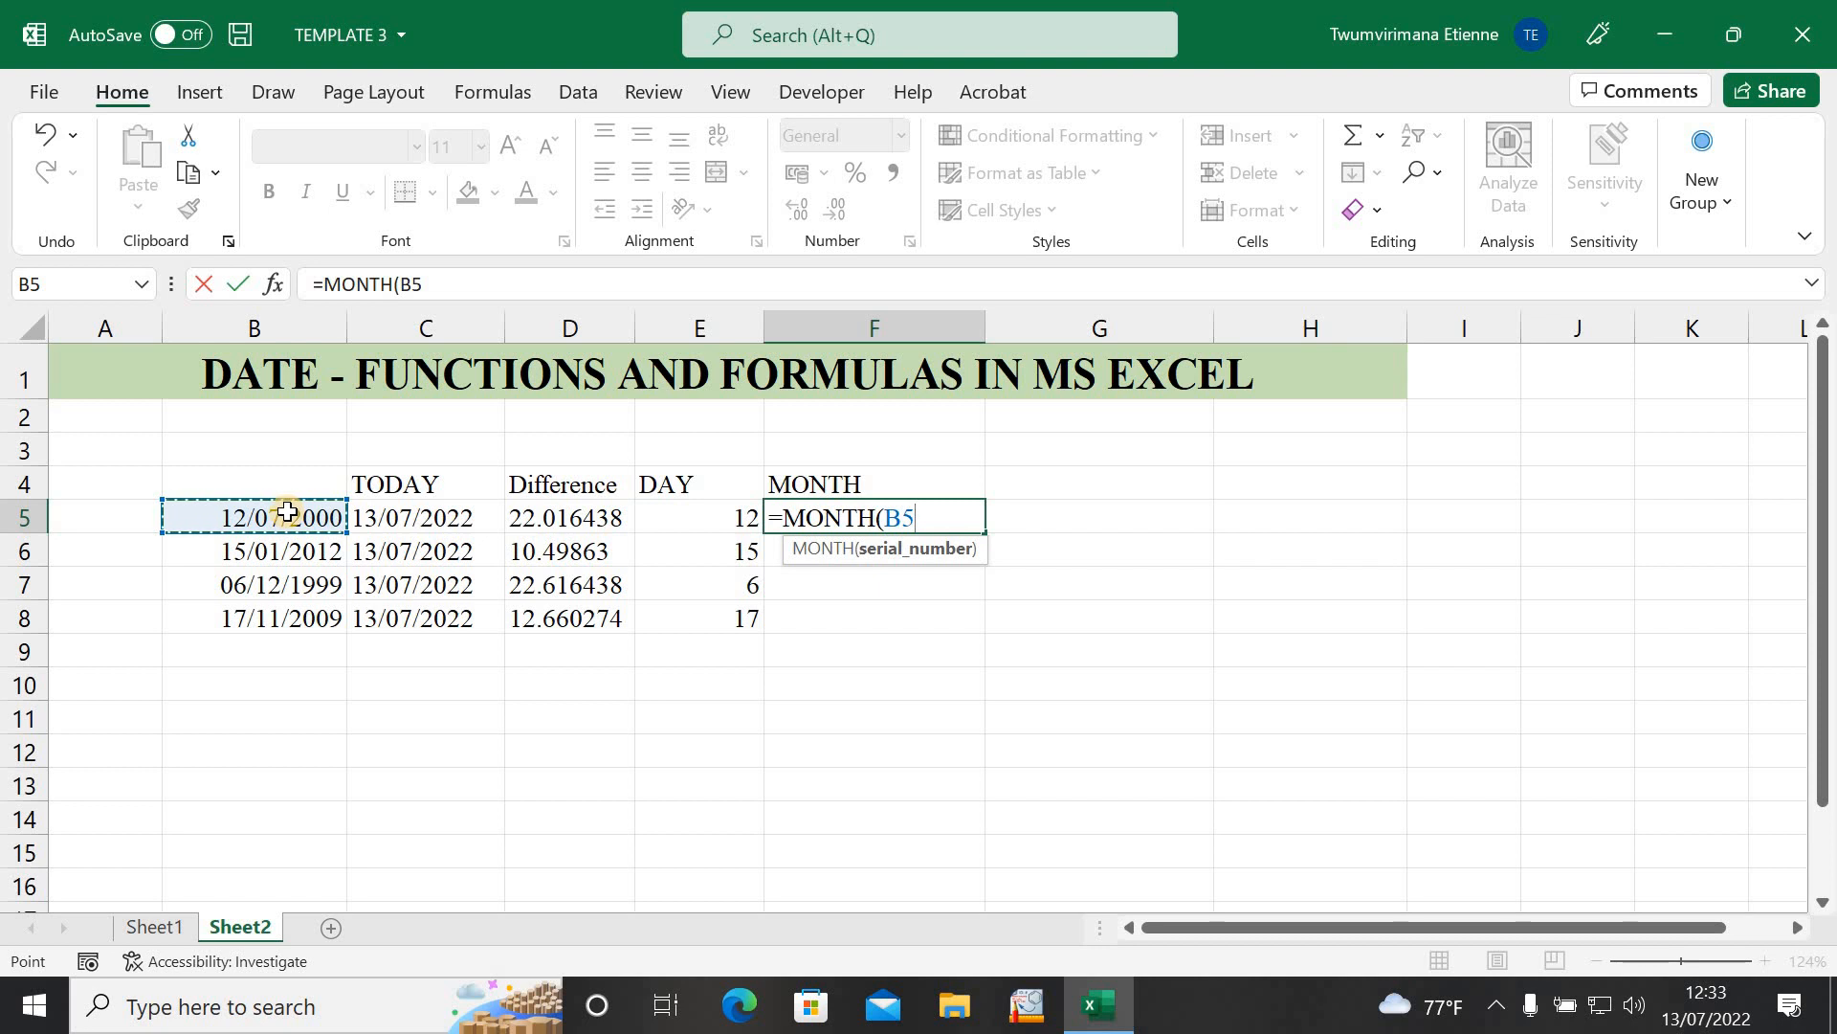
pyautogui.write(')')
pyautogui.press('Return')
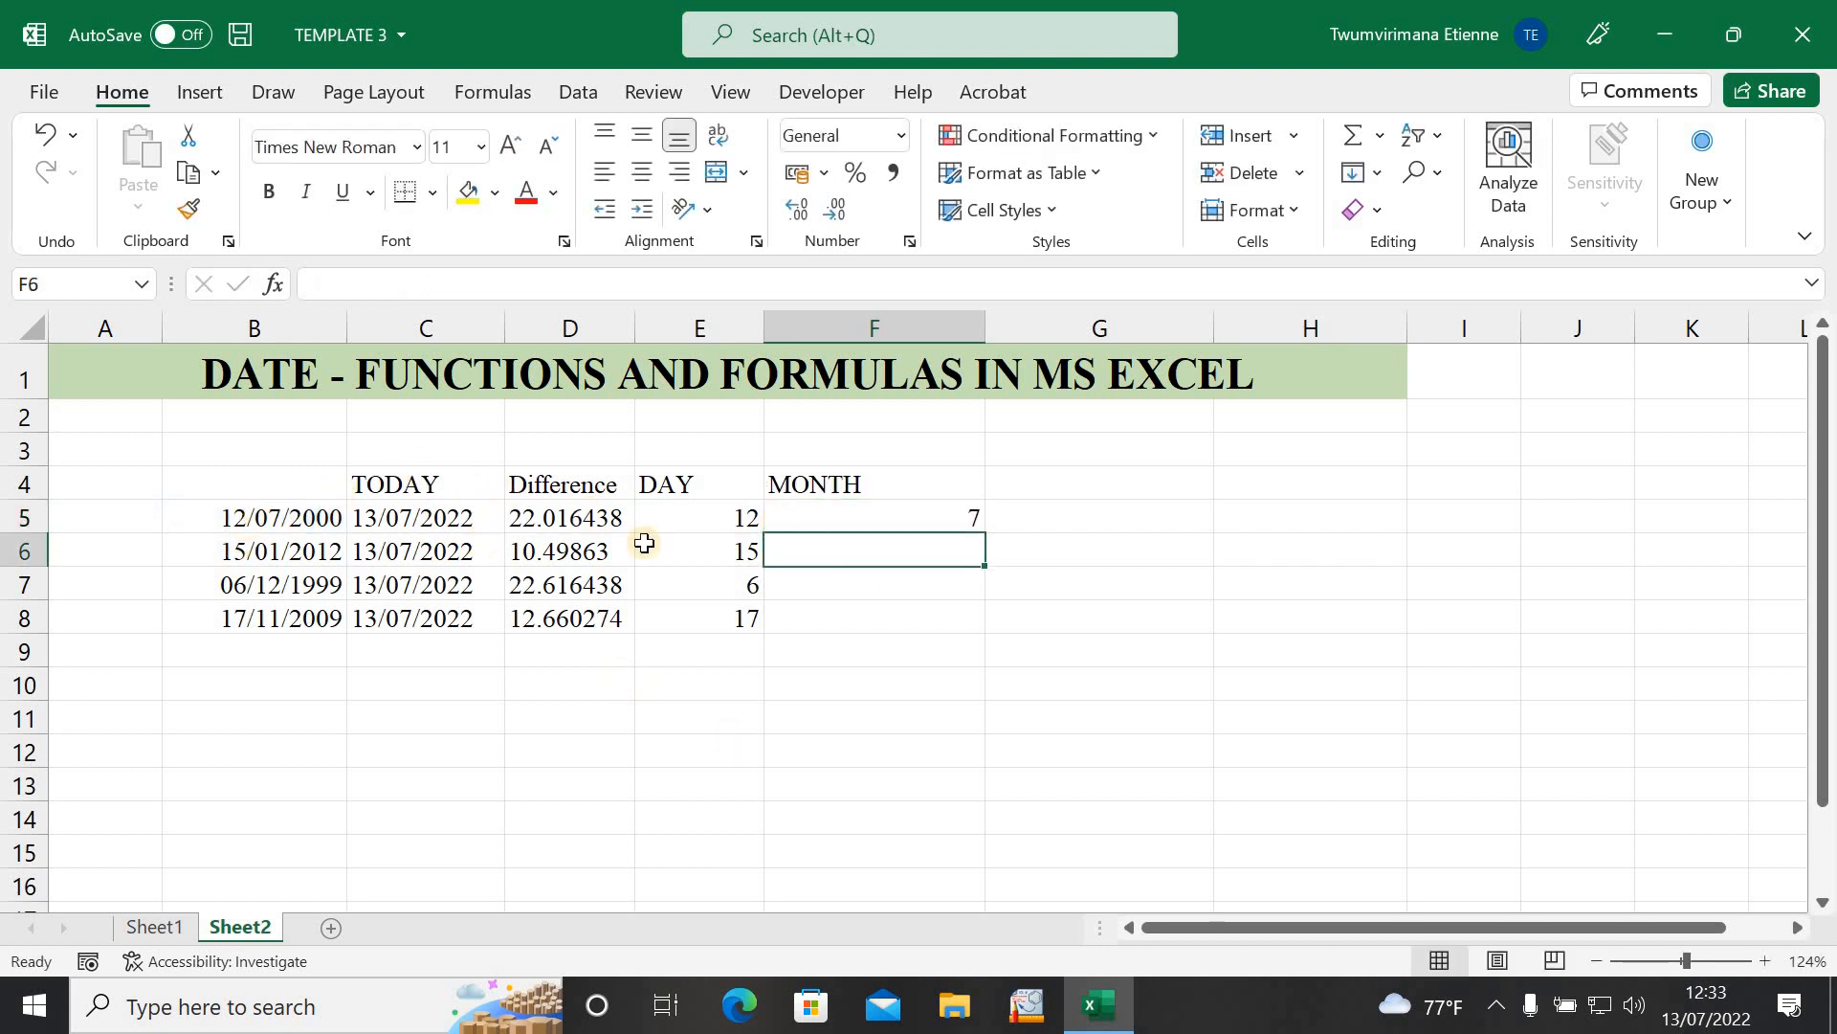
# Step: Fill the MONTH formula from F5 down through F8 and enter the heading YEAR in G4
pyautogui.click(904, 512)
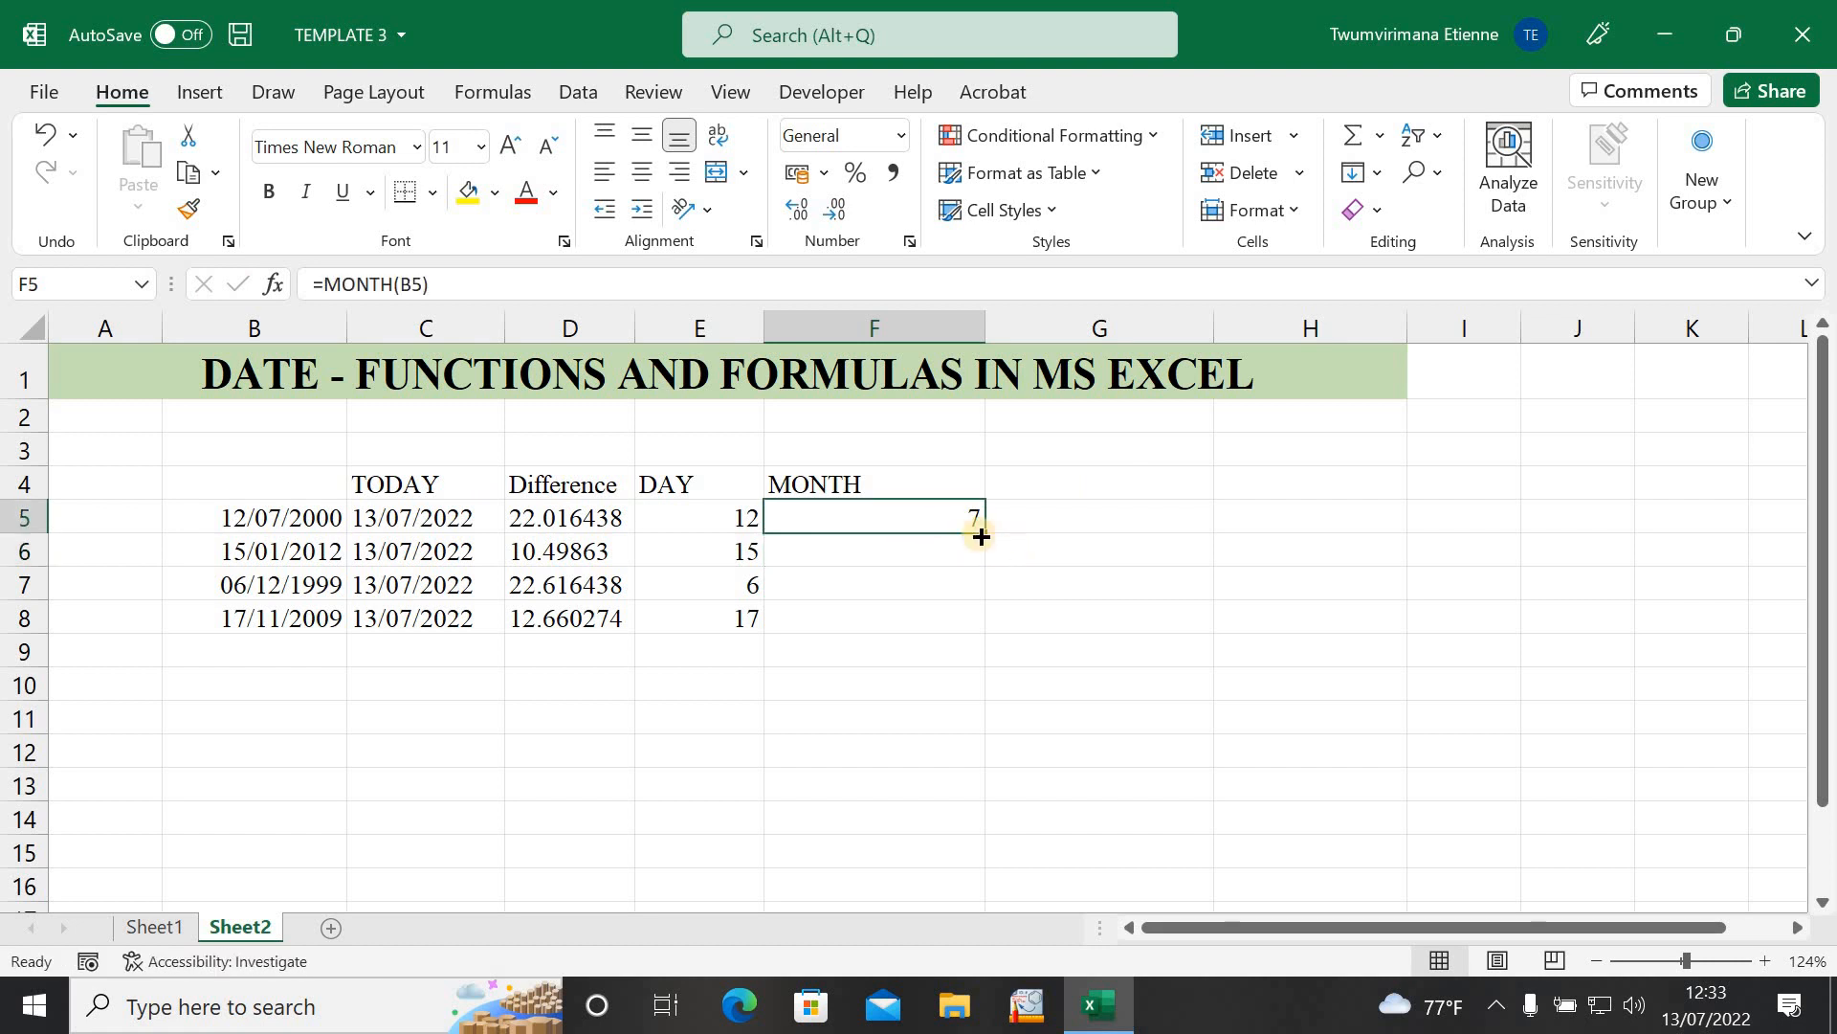
pyautogui.moveTo(986, 529); pyautogui.dragTo(967, 629)
pyautogui.click(1020, 490)
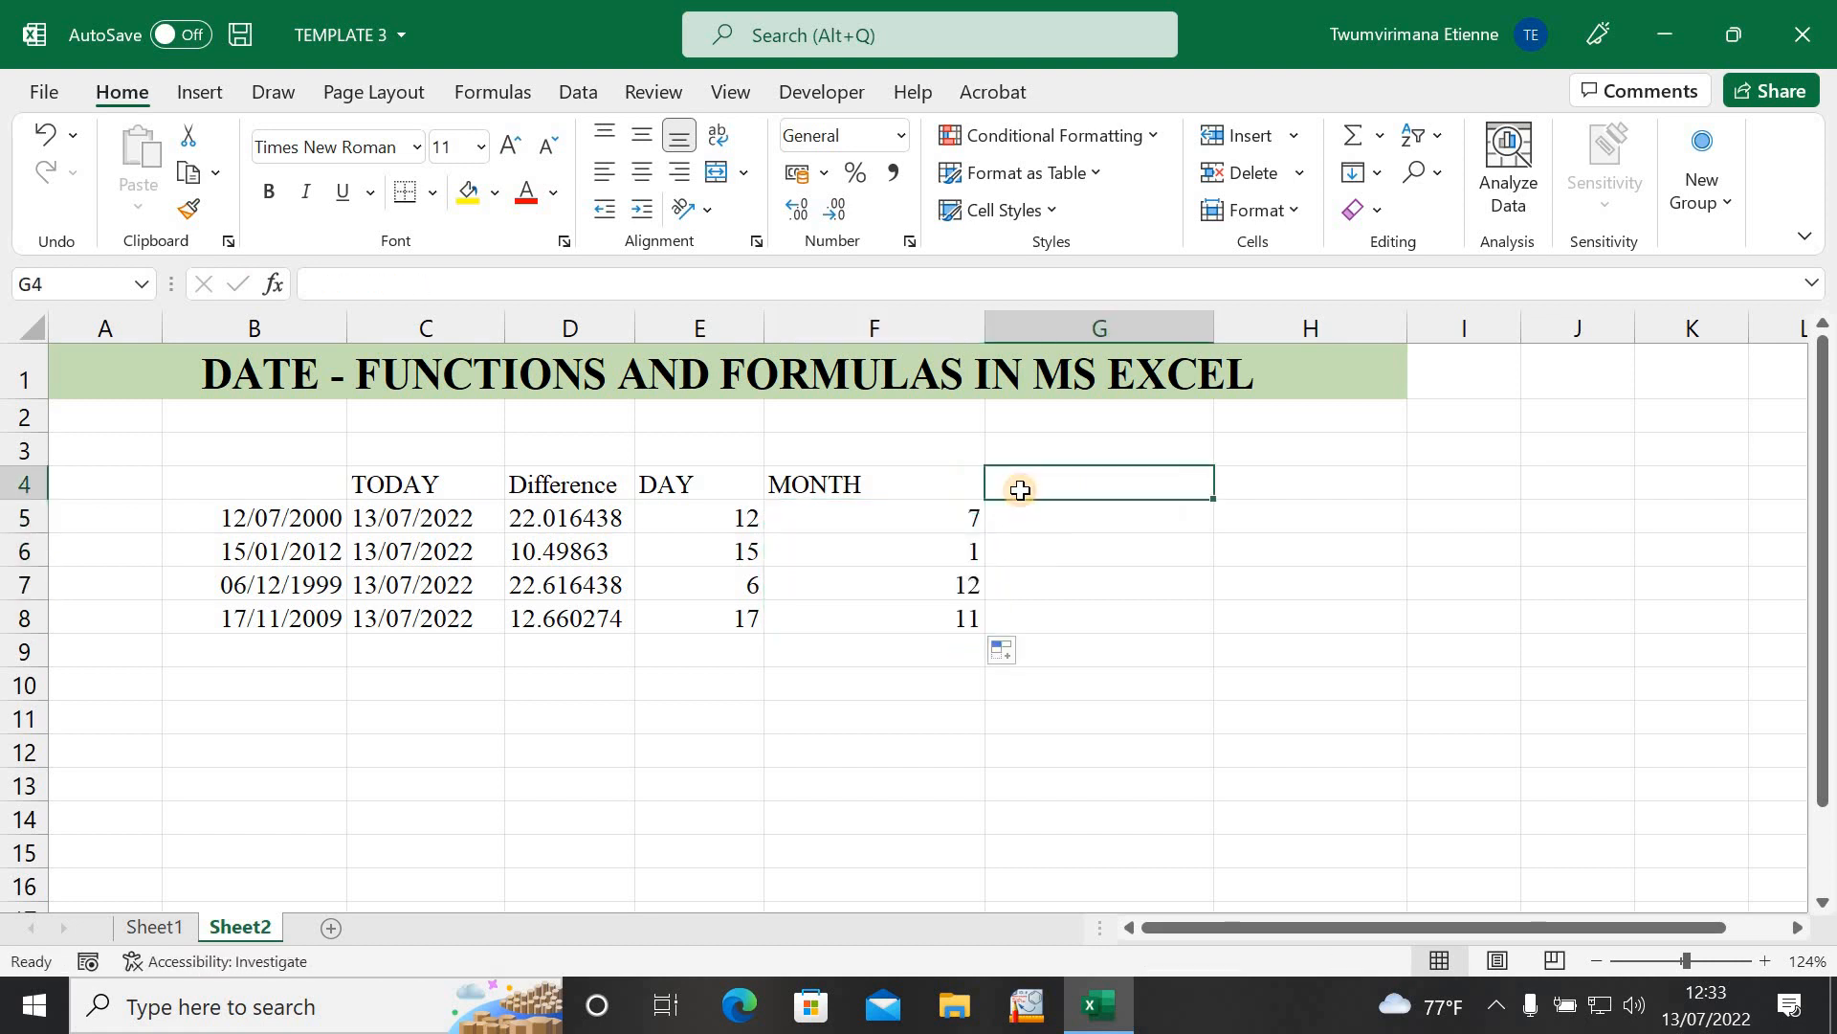
pyautogui.write('YEAR')
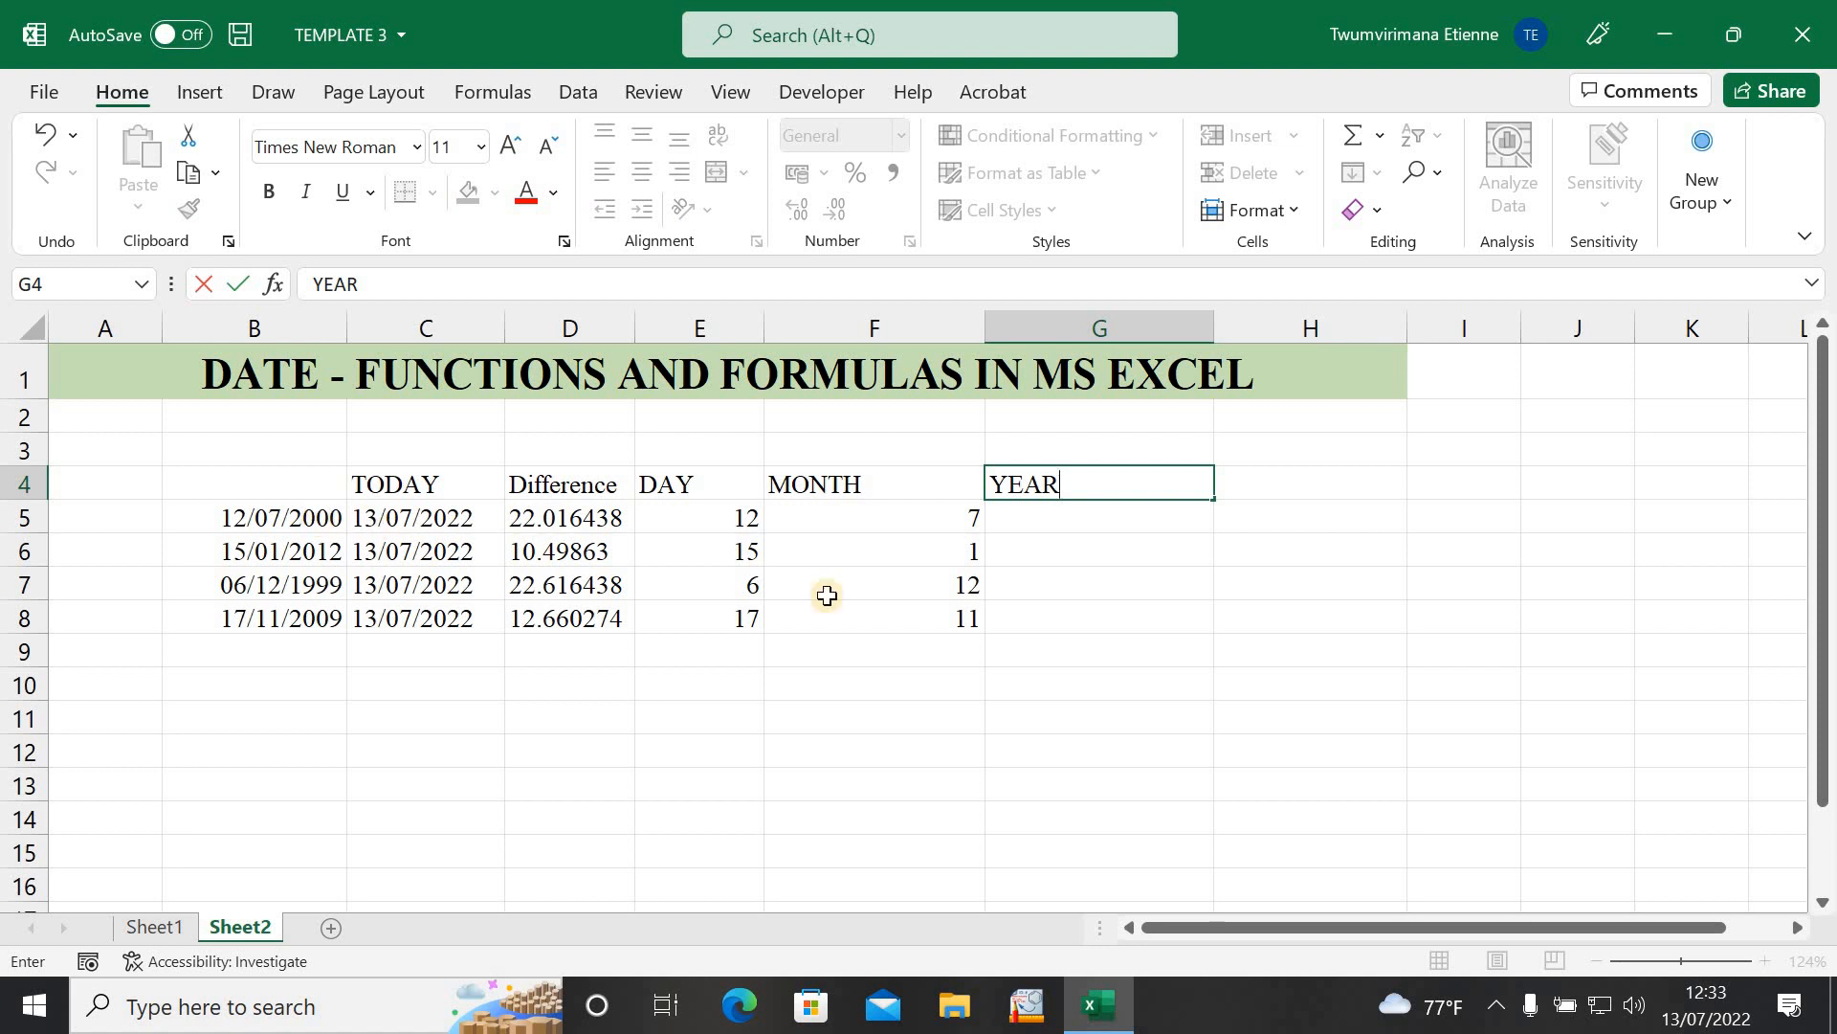
# Step: Enter the formula =YEAR(B5) in G5 to extract the year from the first date
pyautogui.click(1041, 517)
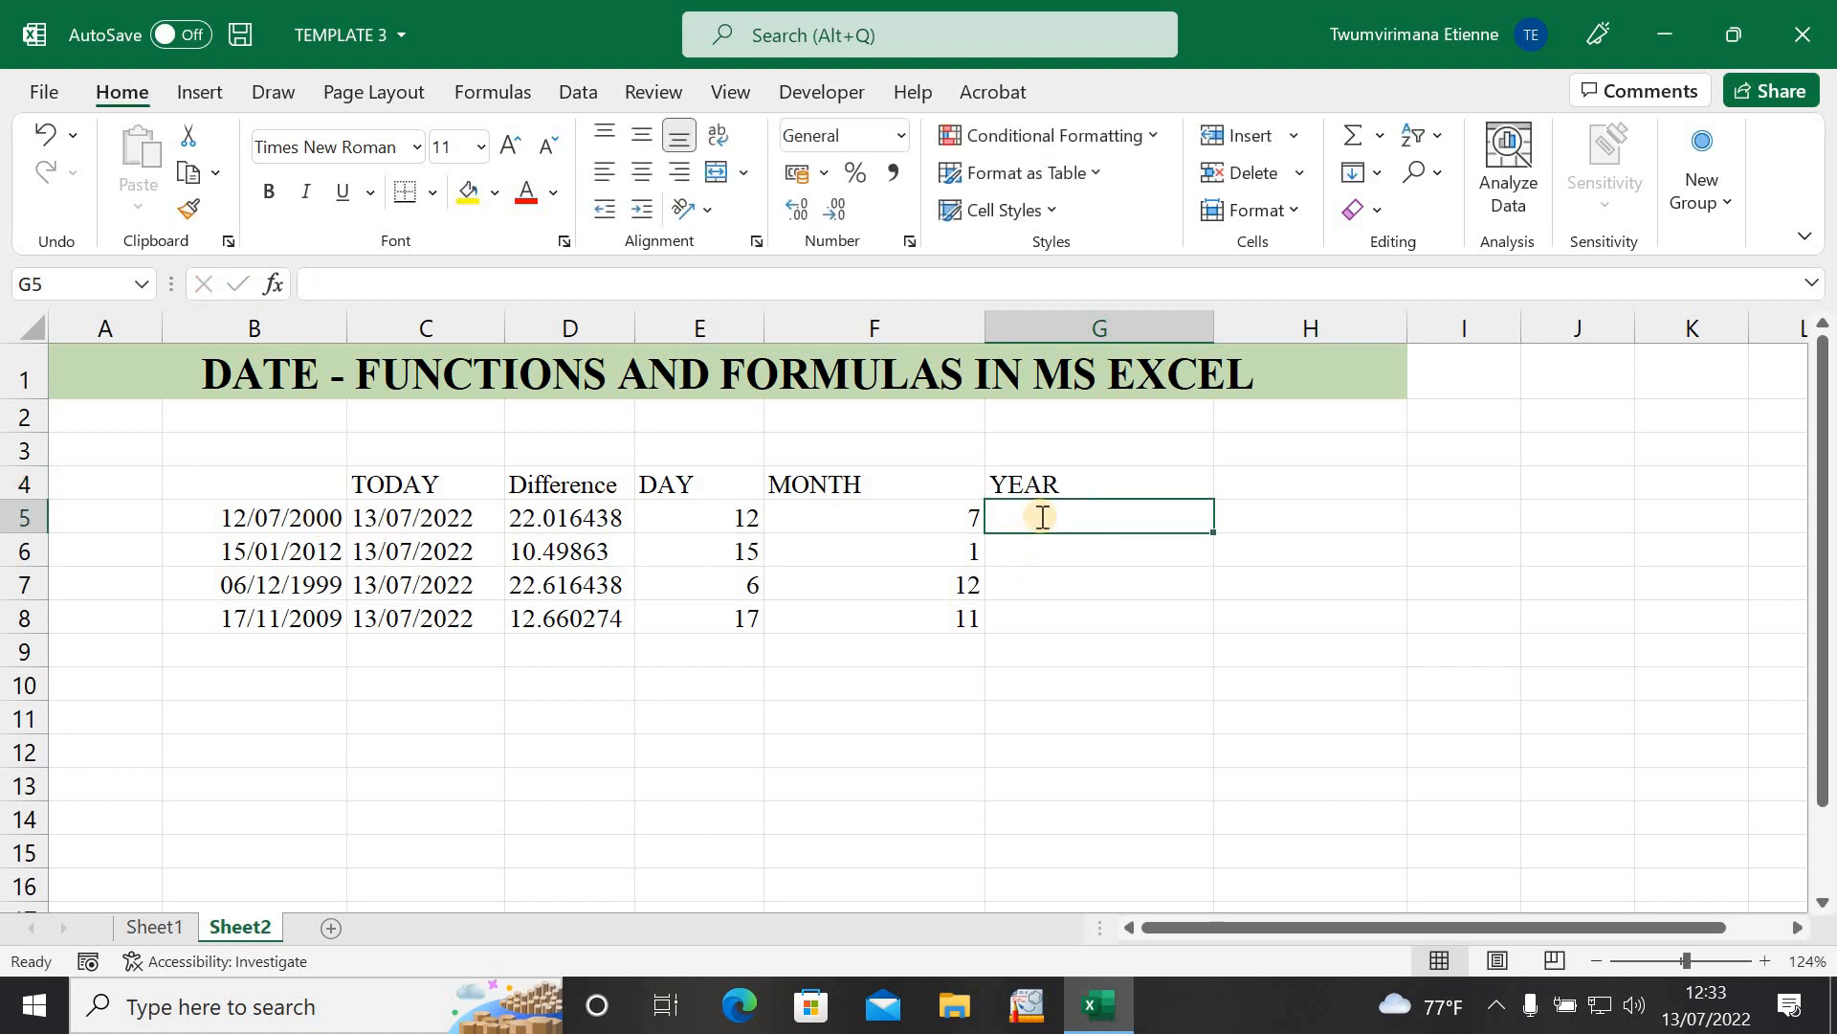
pyautogui.write('=YE')
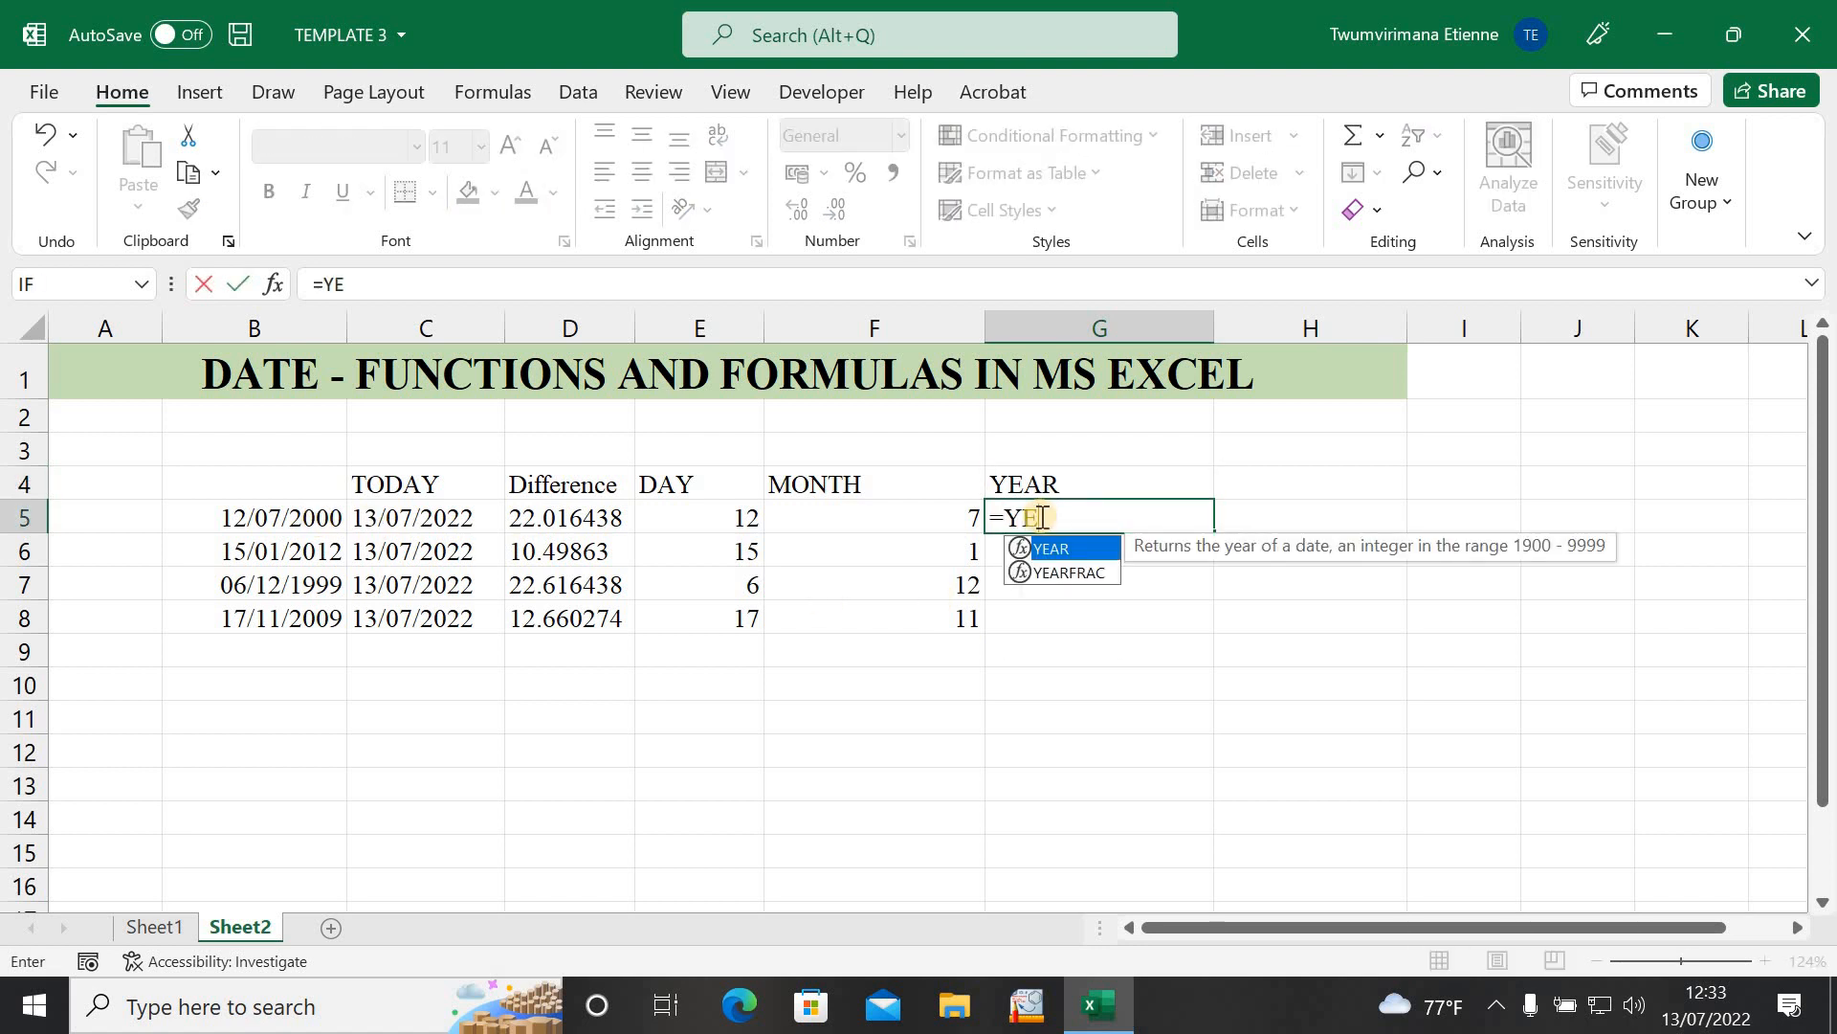
pyautogui.write('AR')
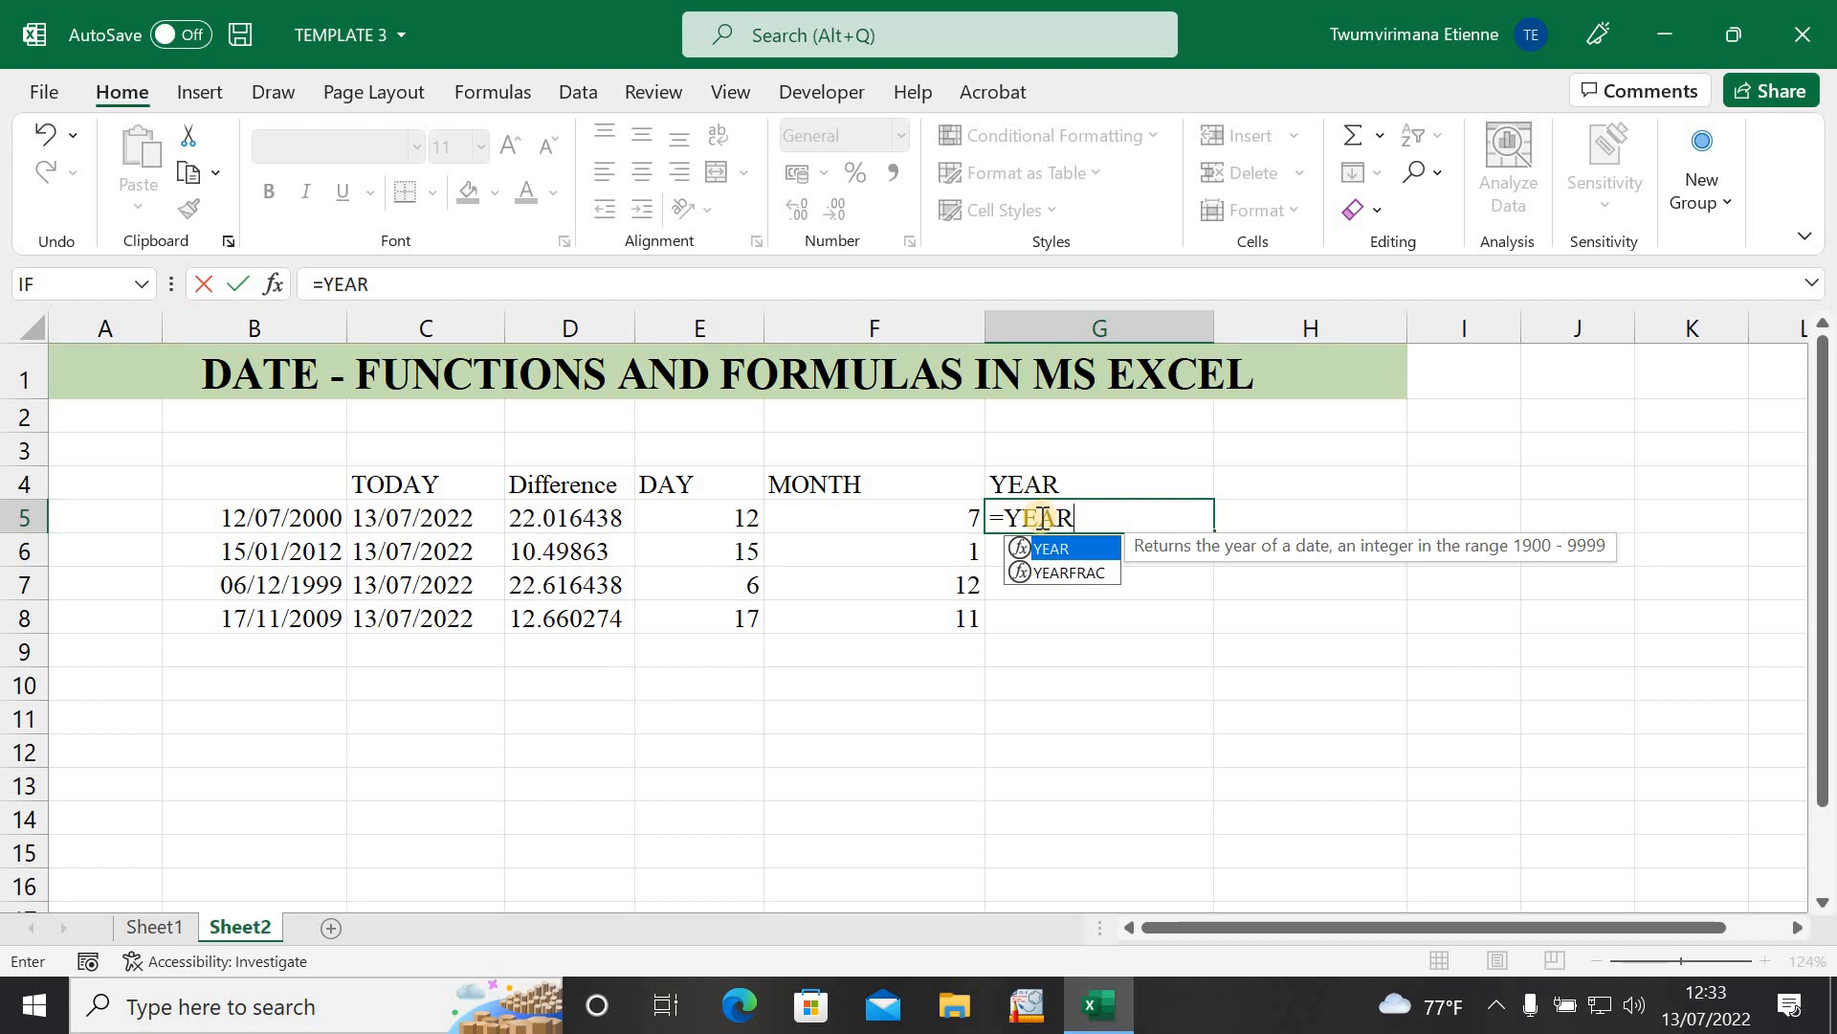
pyautogui.write('(')
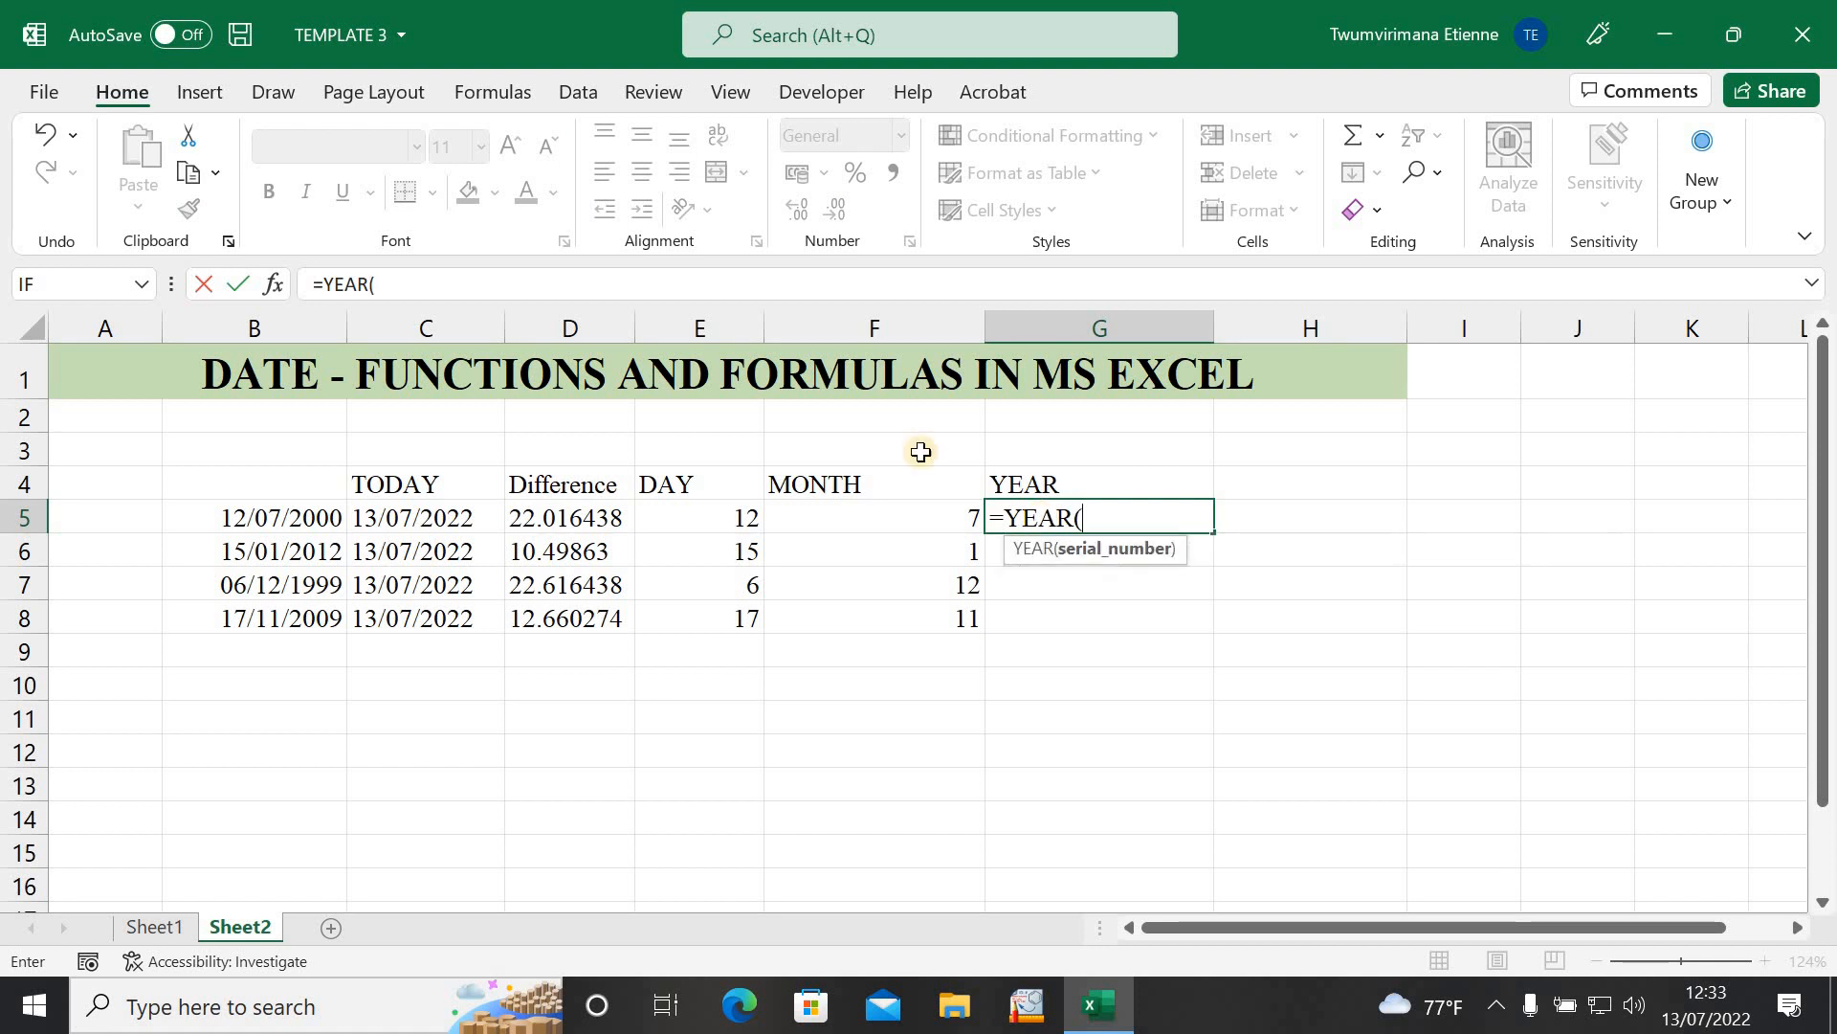
pyautogui.click(298, 520)
pyautogui.write(')')
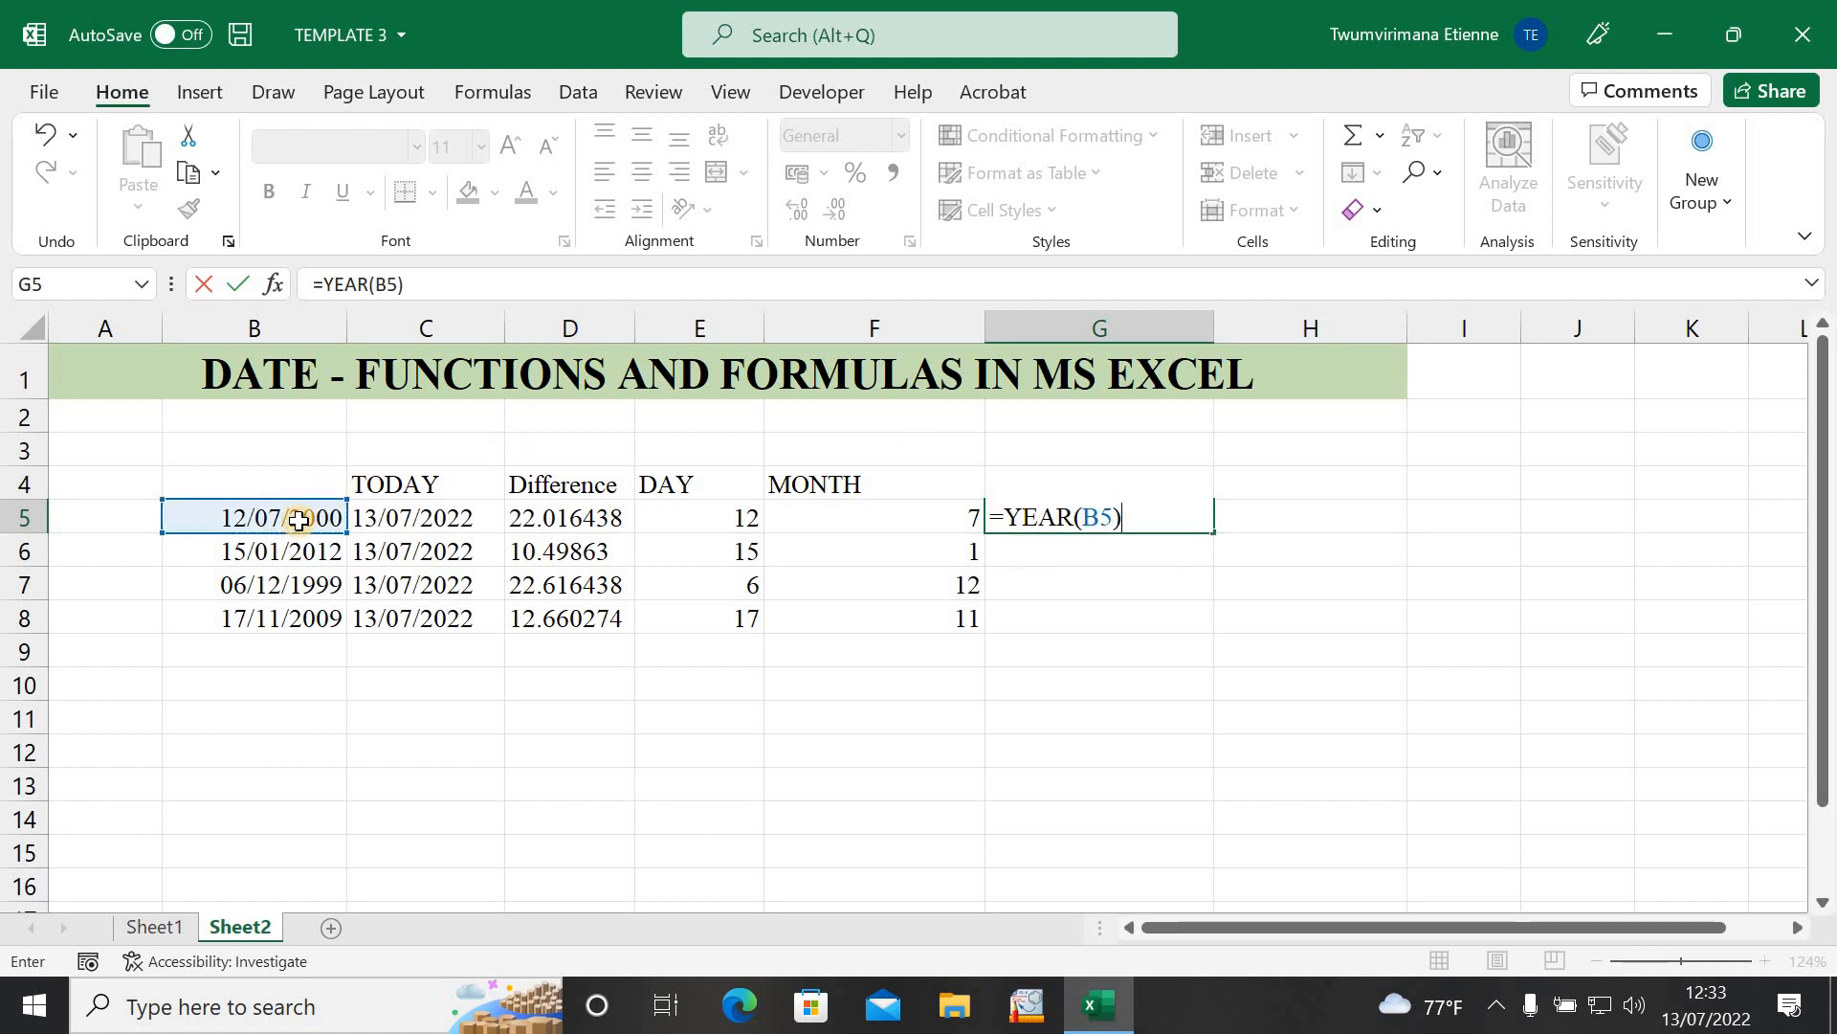
pyautogui.press('Return')
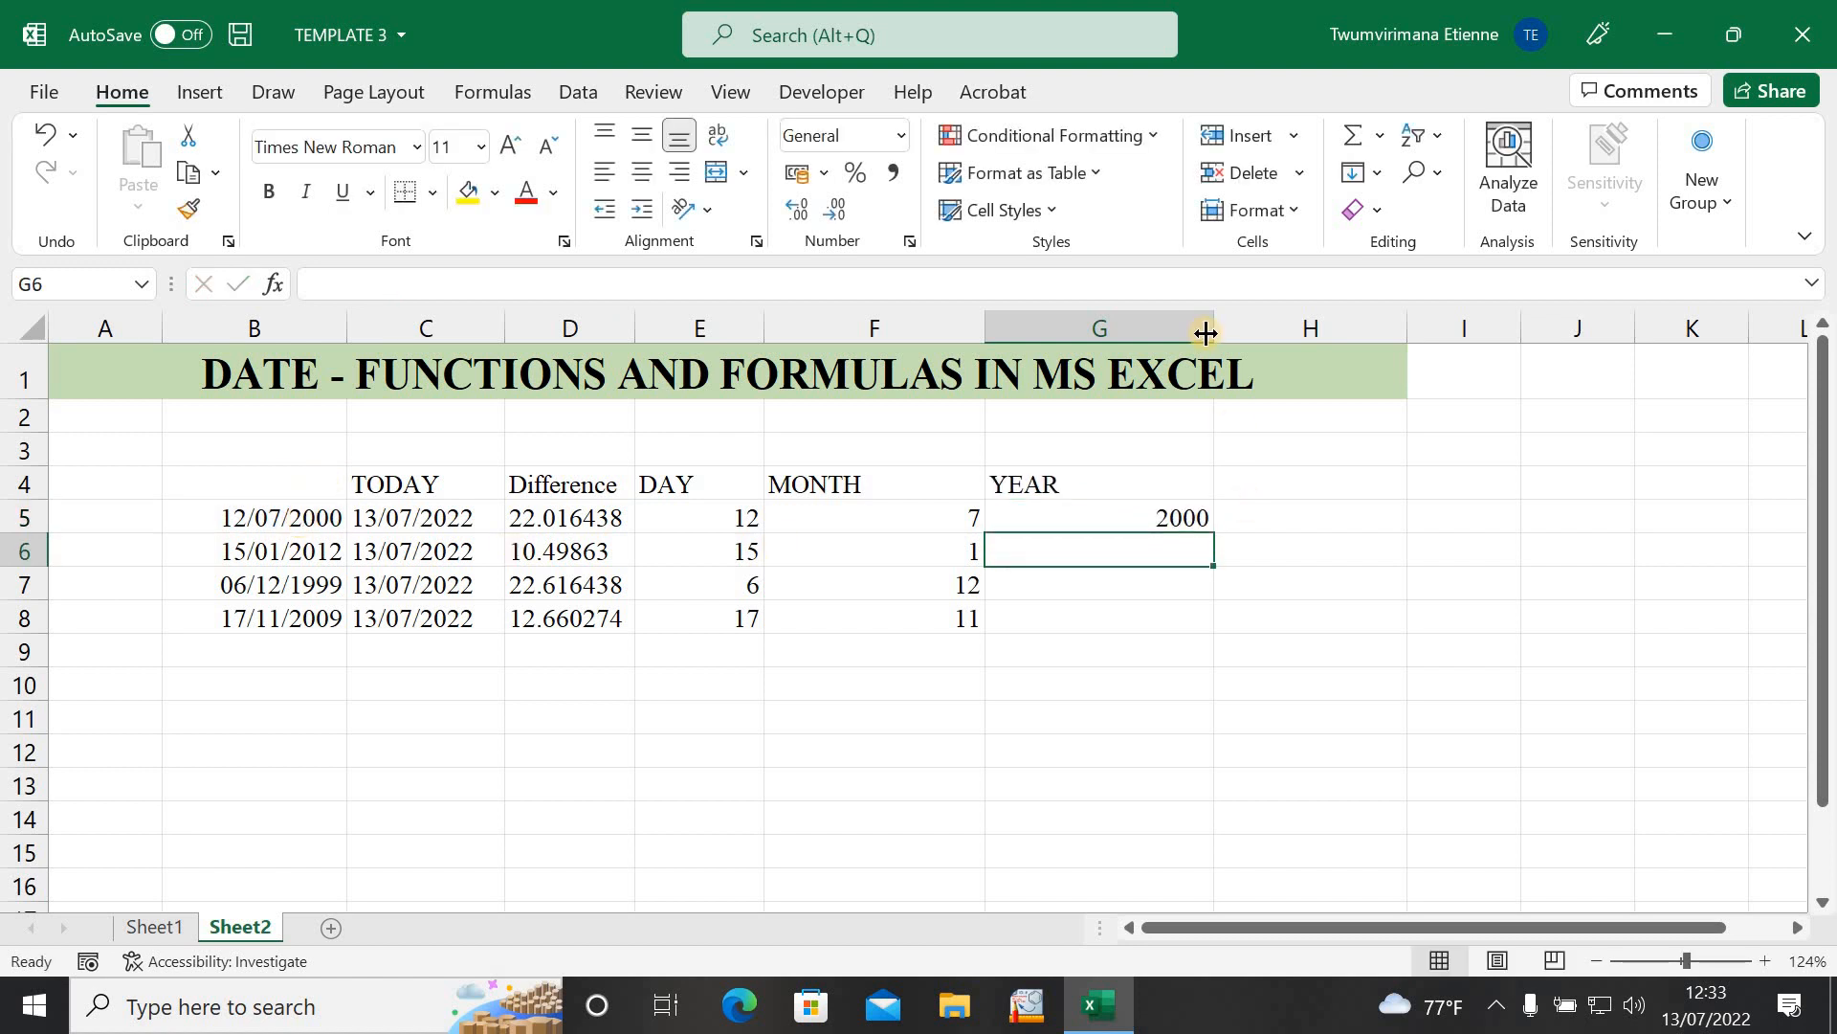
# Step: Narrow column G and fill the YEAR formula from G5 down through G8
pyautogui.moveTo(1213, 329); pyautogui.dragTo(1150, 328)
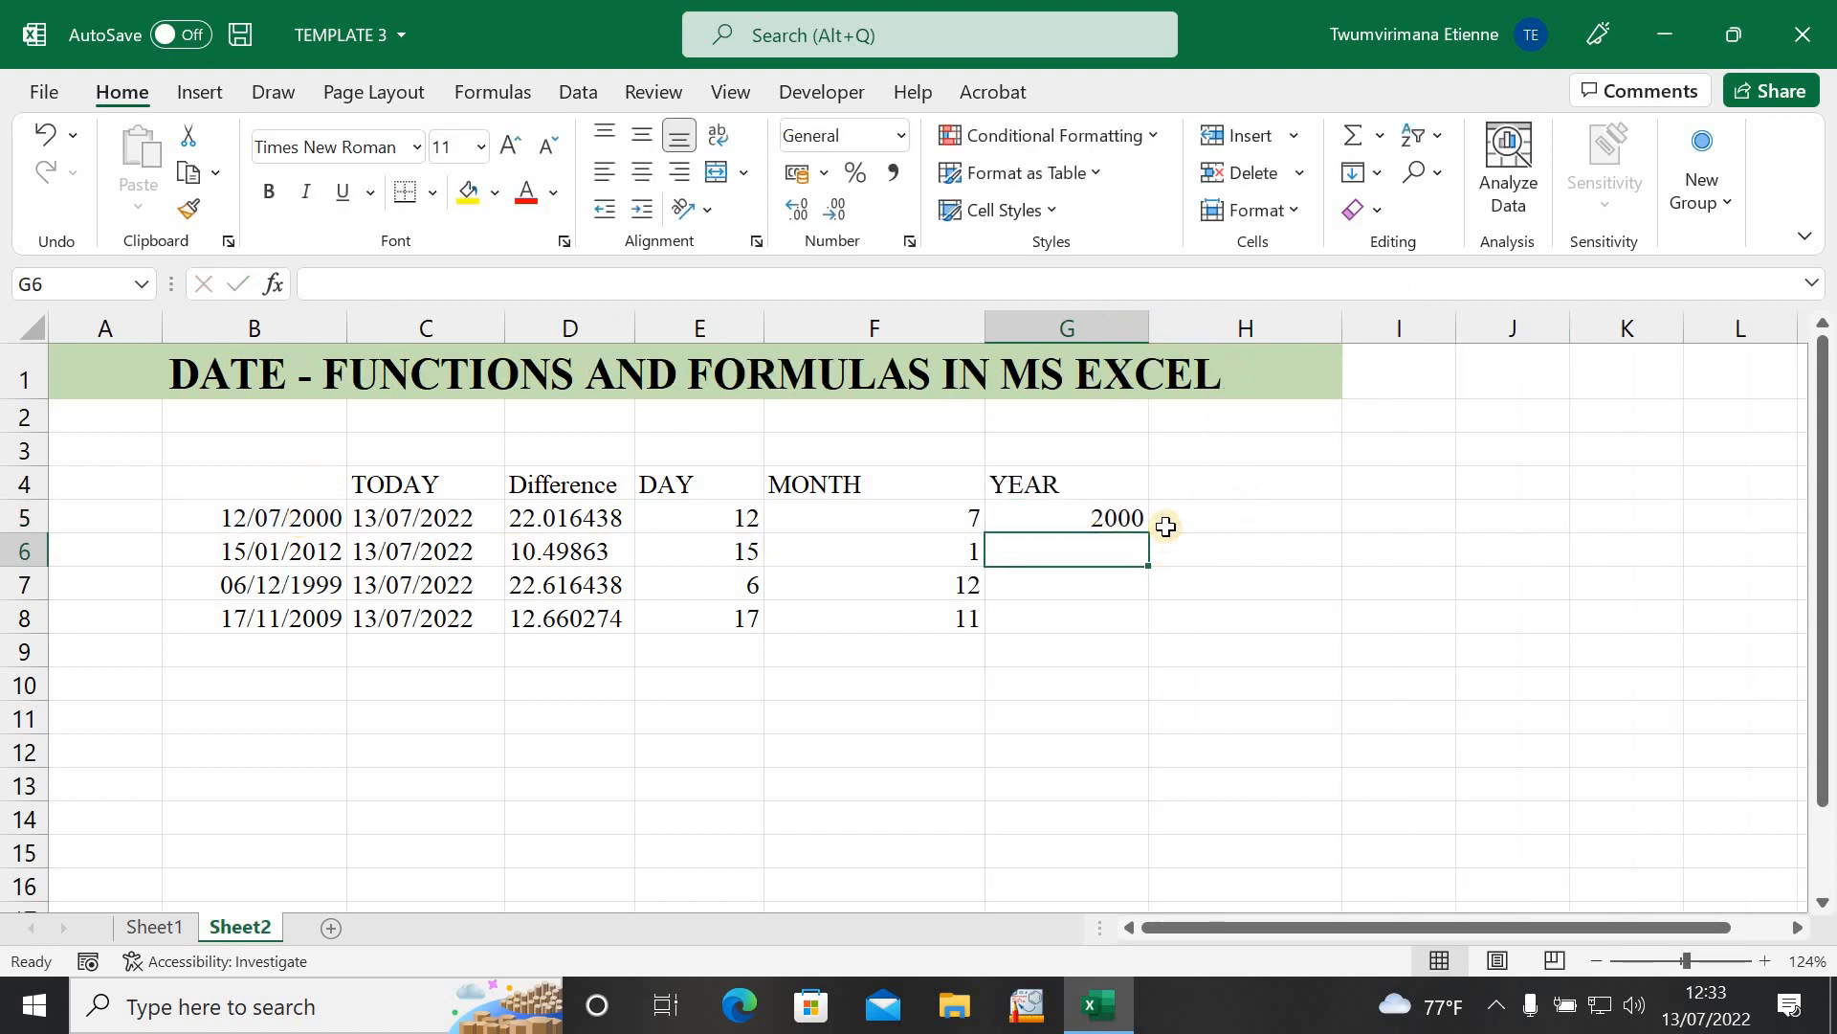
pyautogui.click(1110, 517)
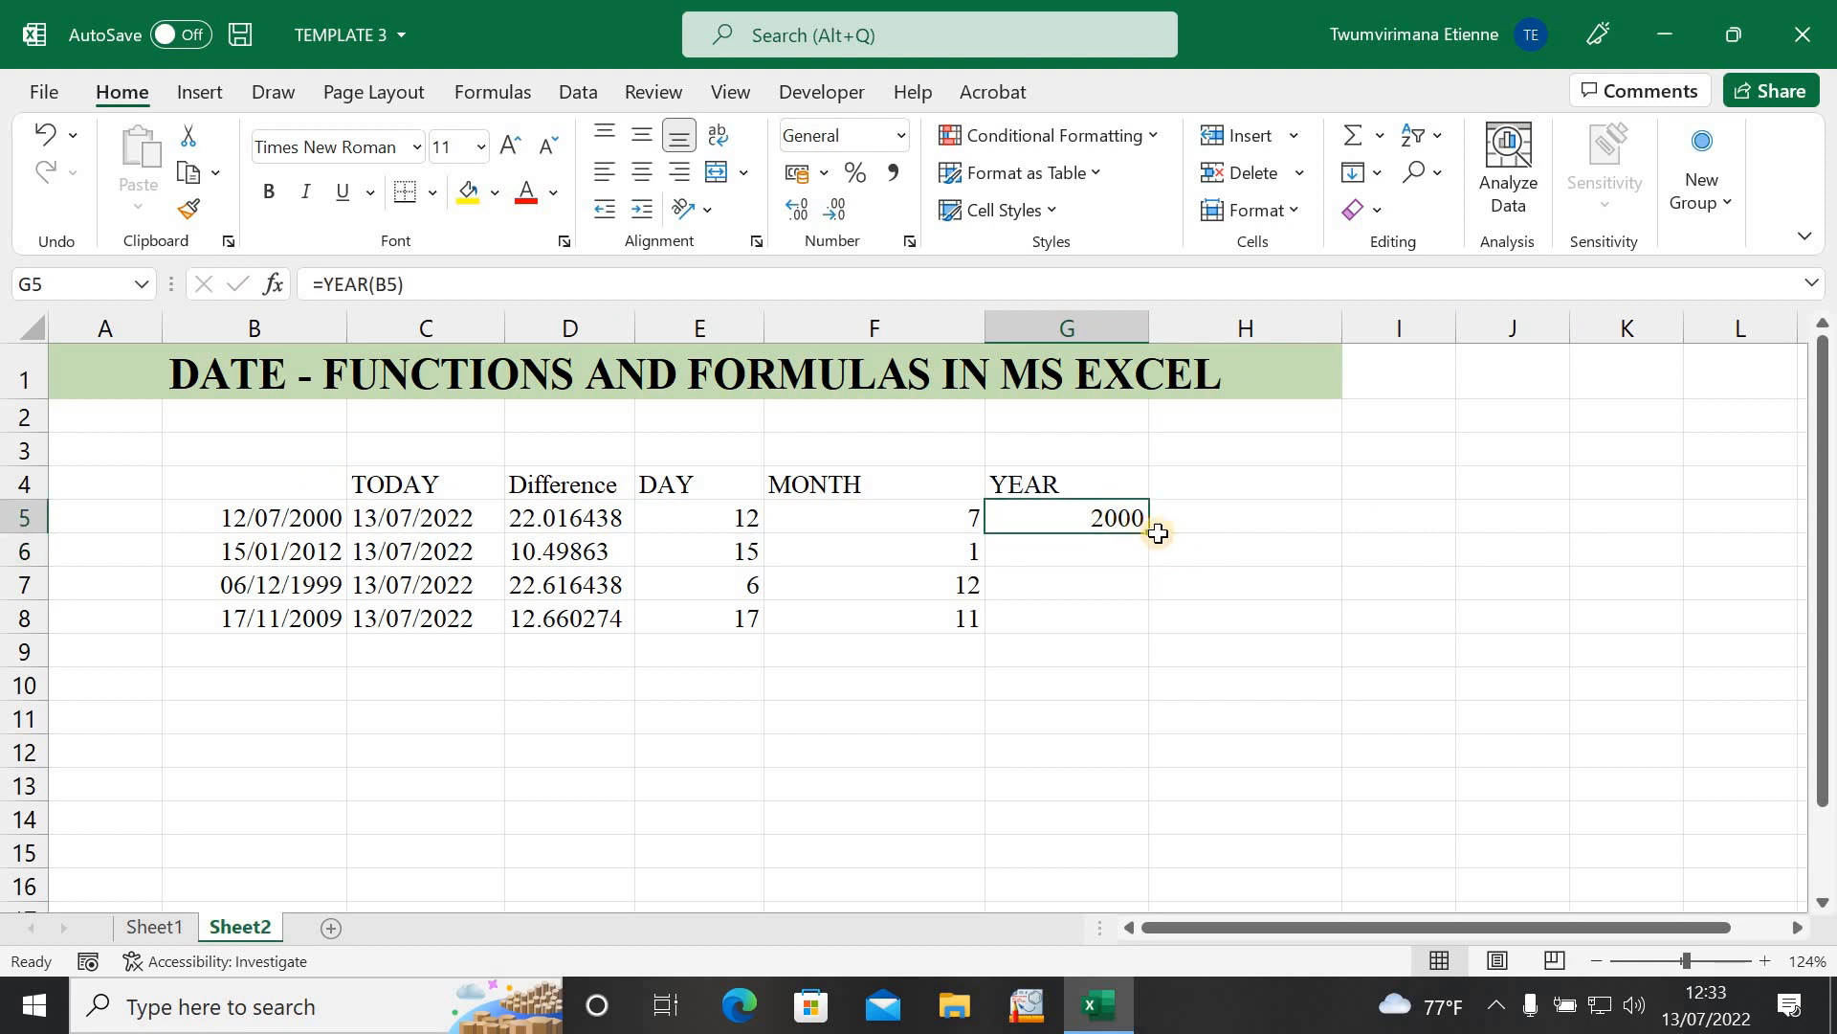
pyautogui.moveTo(1152, 534); pyautogui.dragTo(1152, 632)
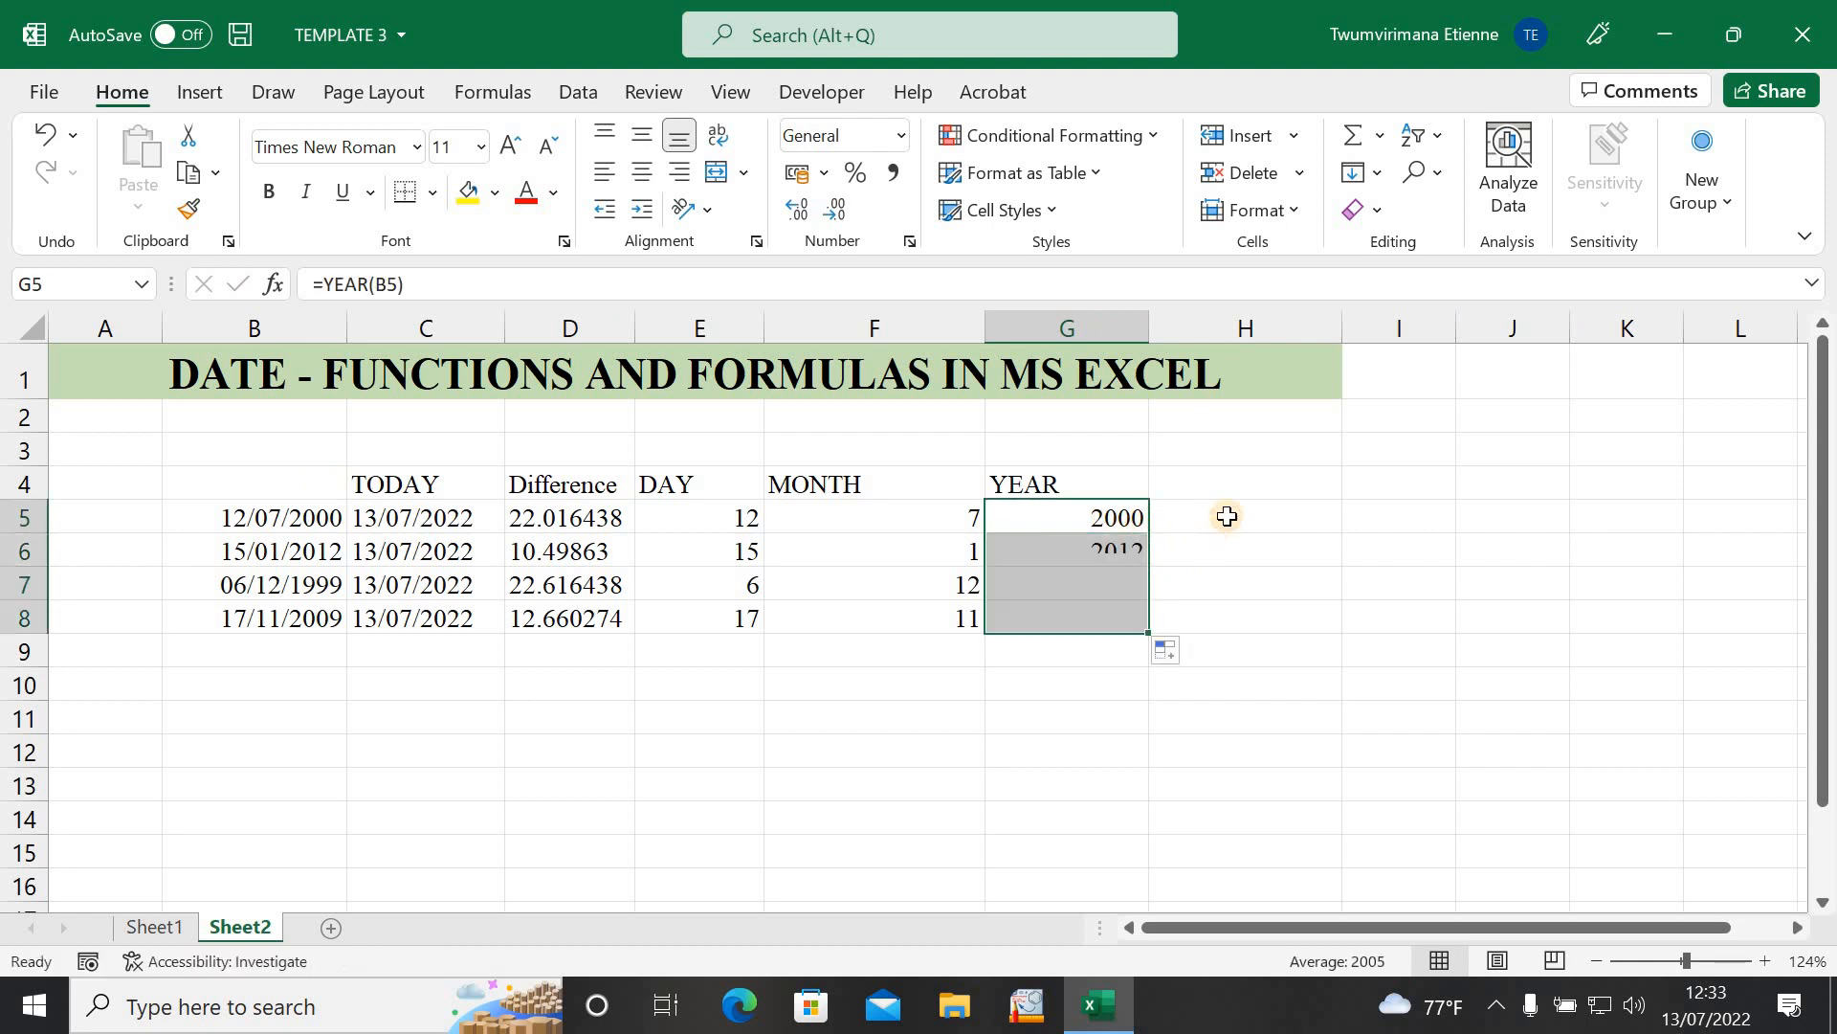
pyautogui.click(1206, 483)
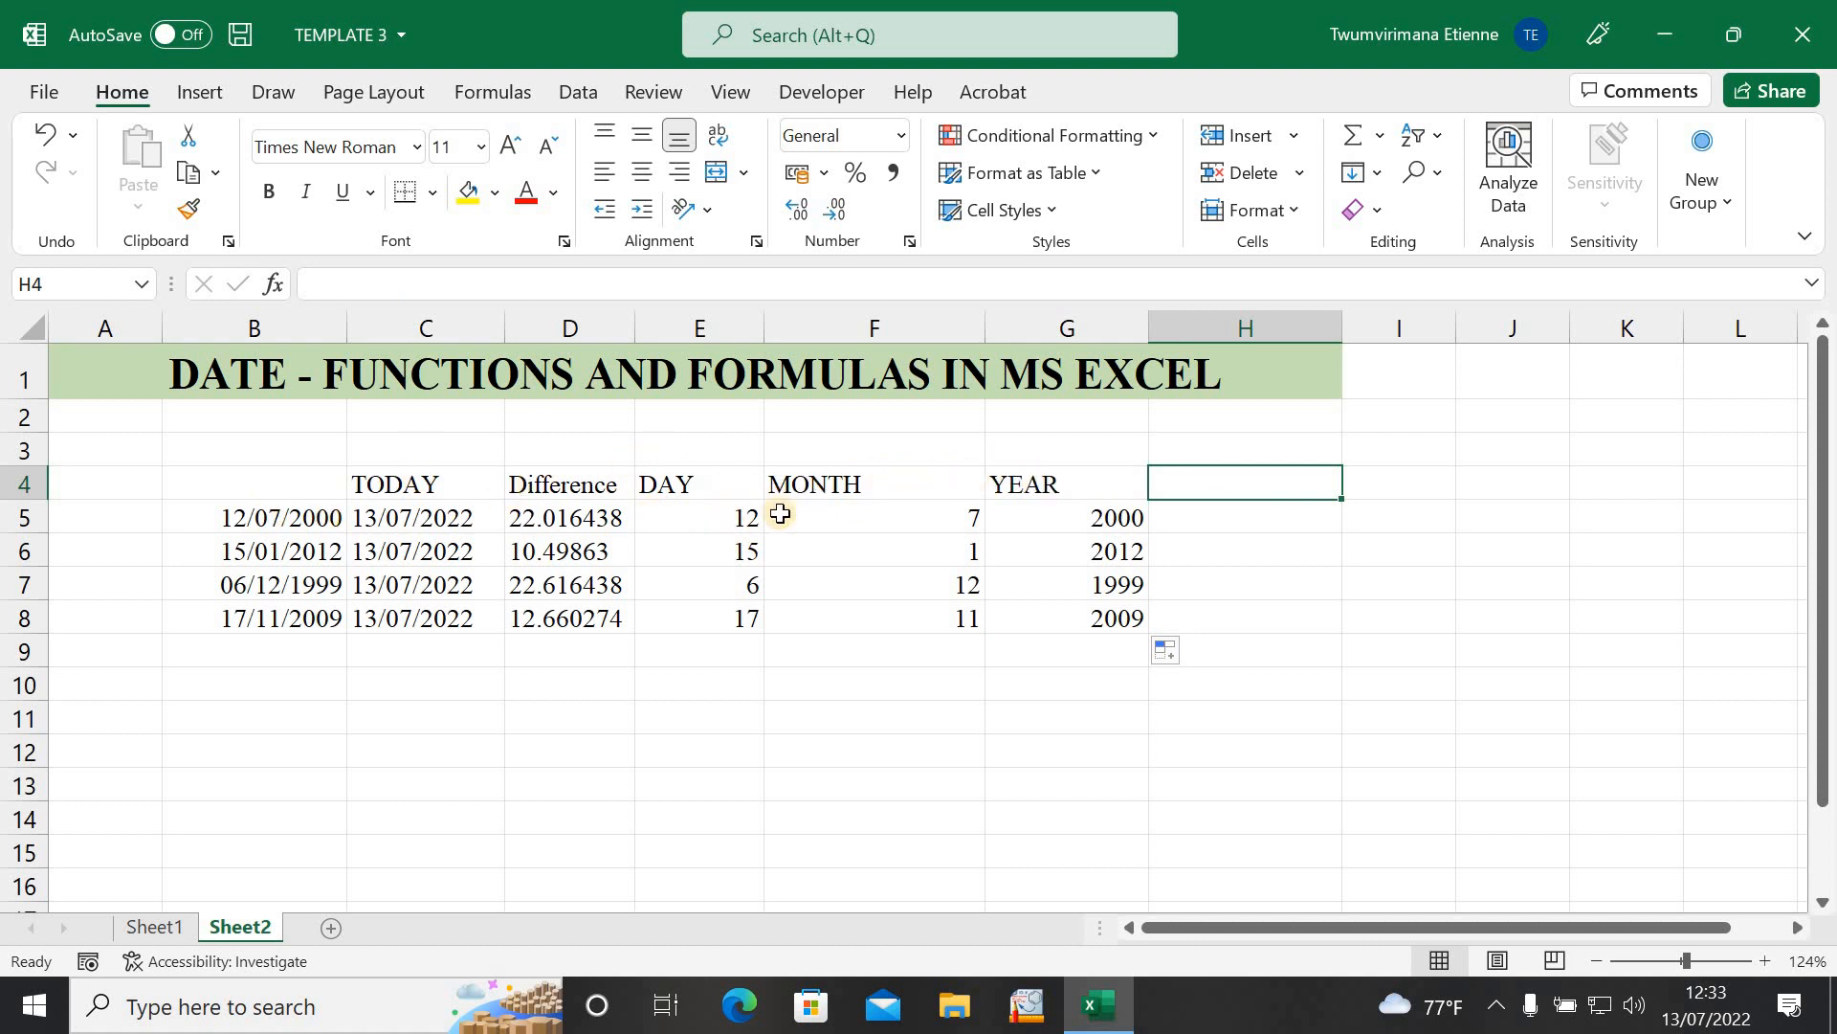
pyautogui.click(1282, 539)
pyautogui.click(1206, 491)
pyautogui.click(240, 525)
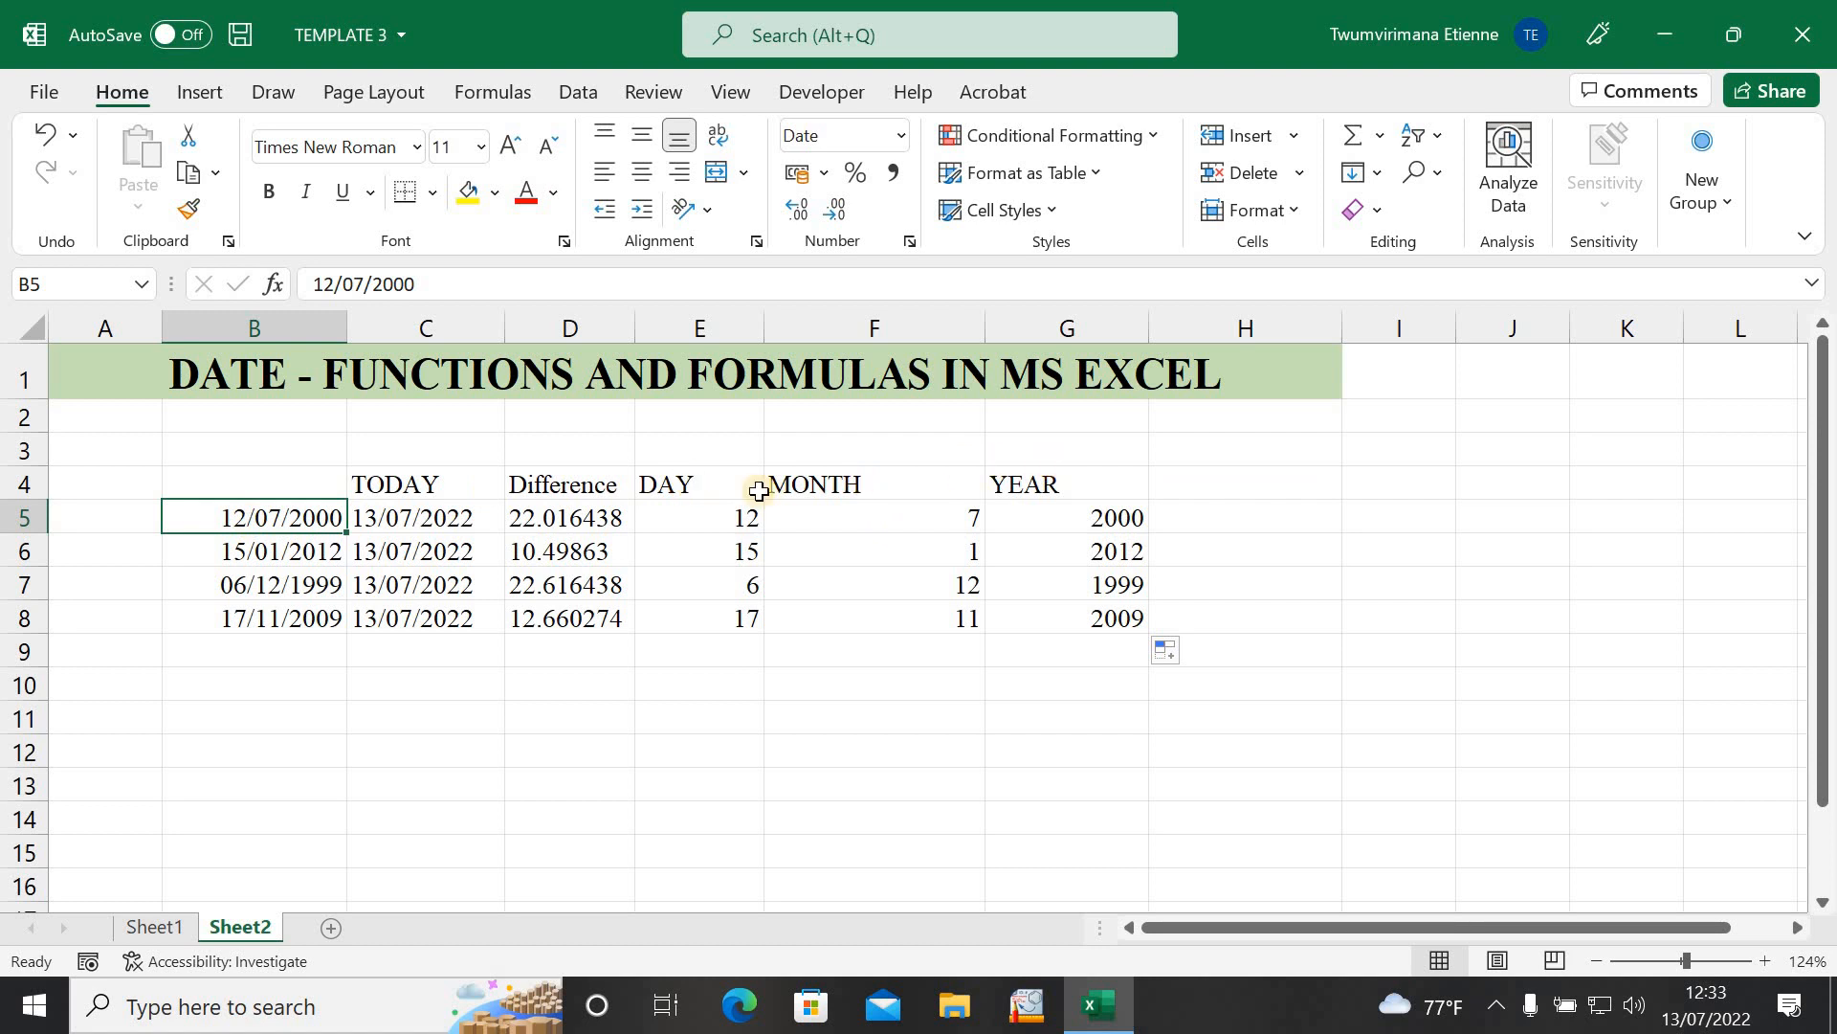
# Step: Enter the heading DAY NAME in H4
pyautogui.click(1259, 490)
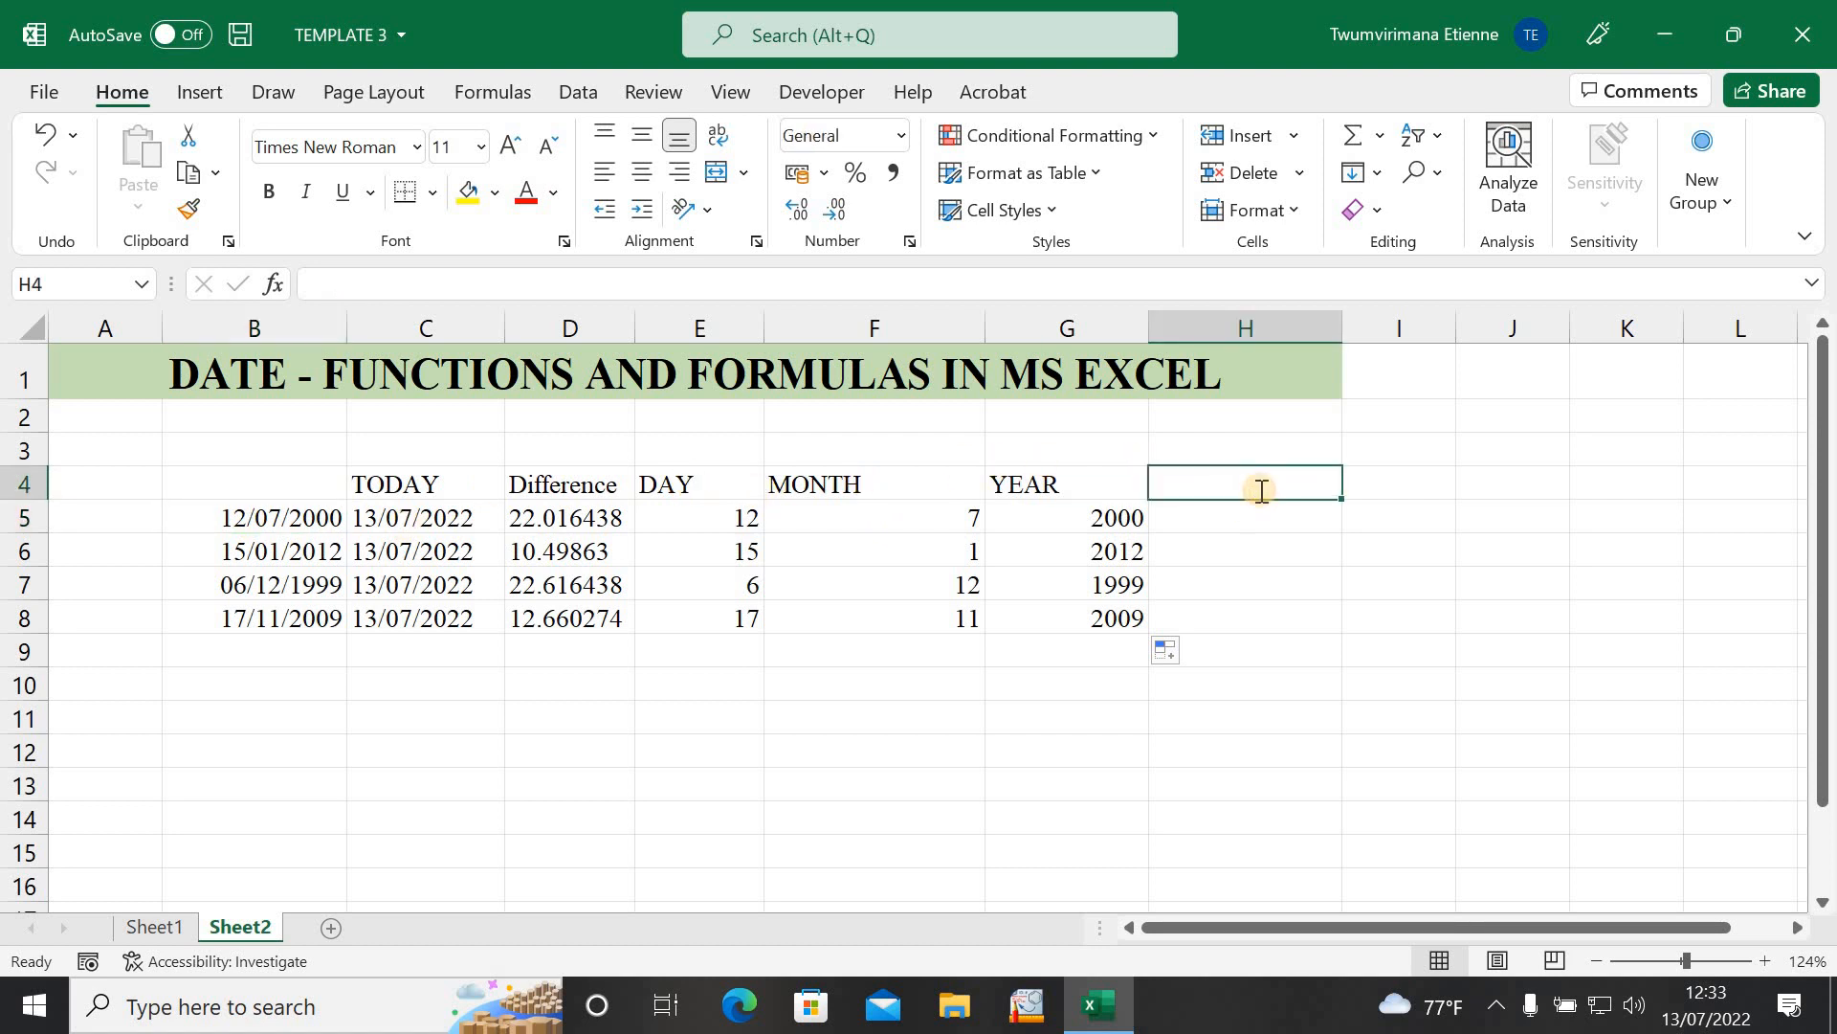
pyautogui.write('DA')
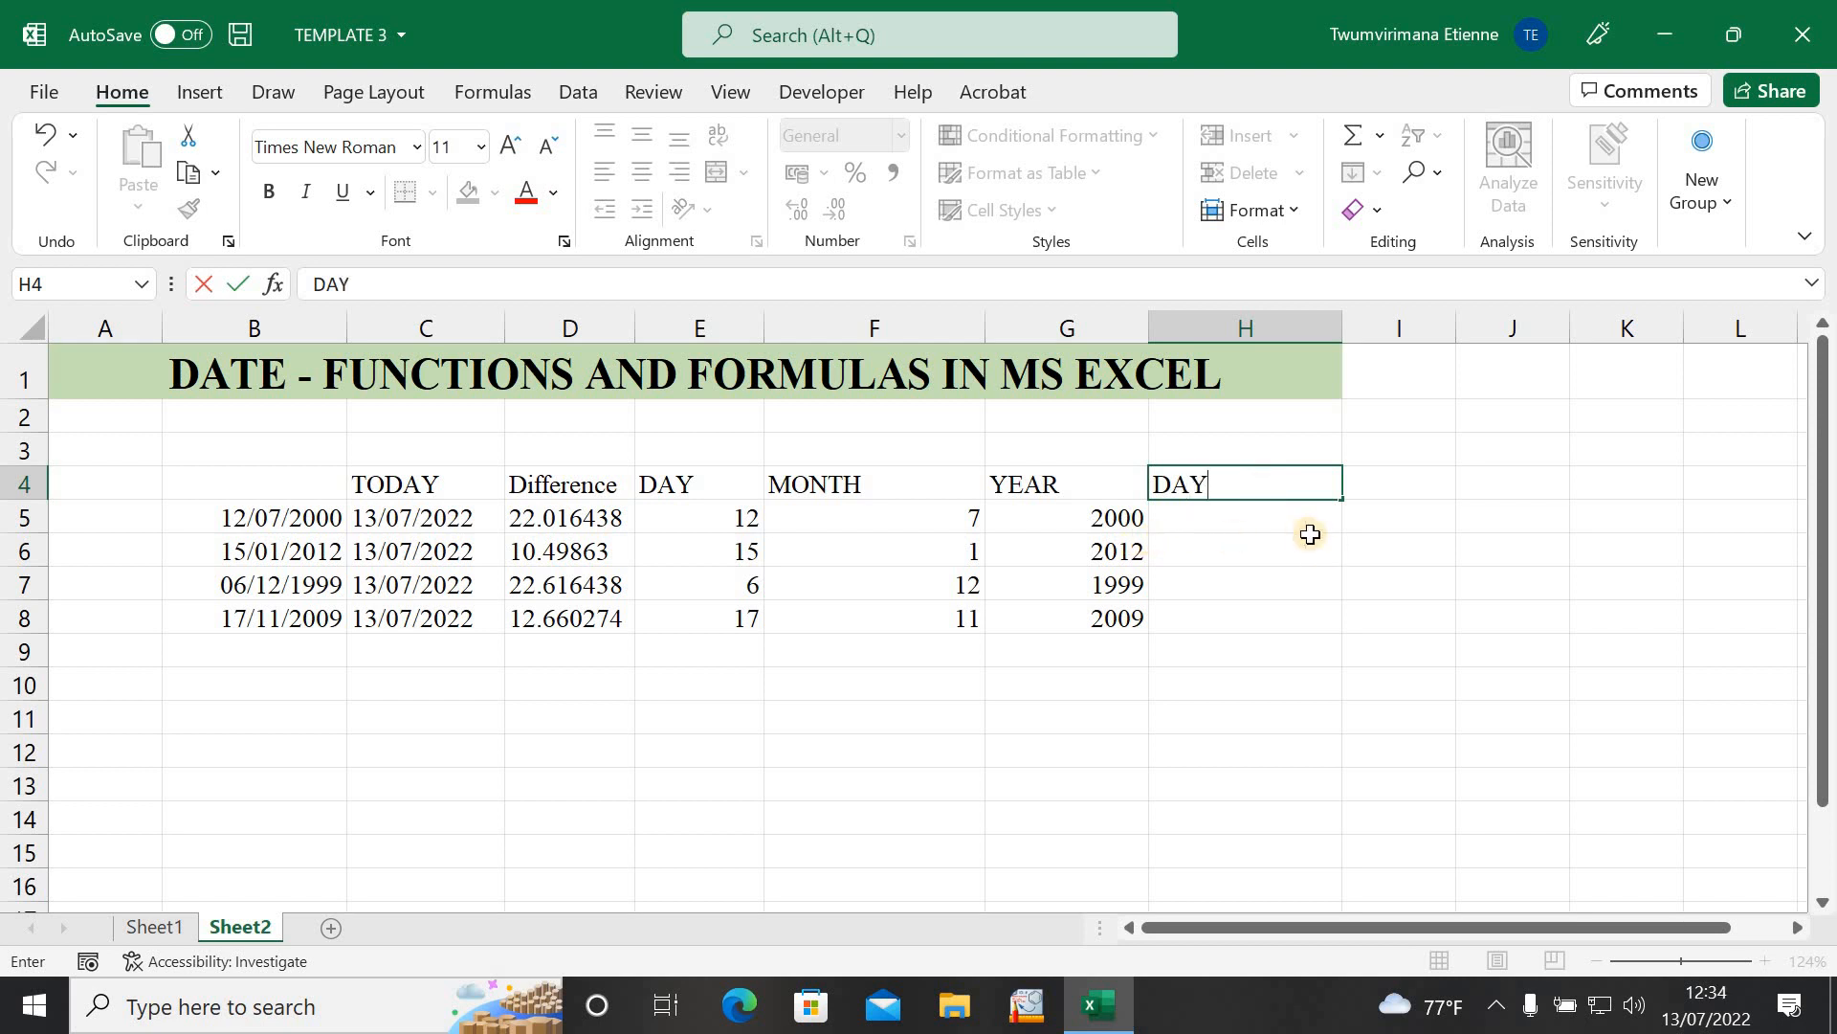
pyautogui.write('Y ')
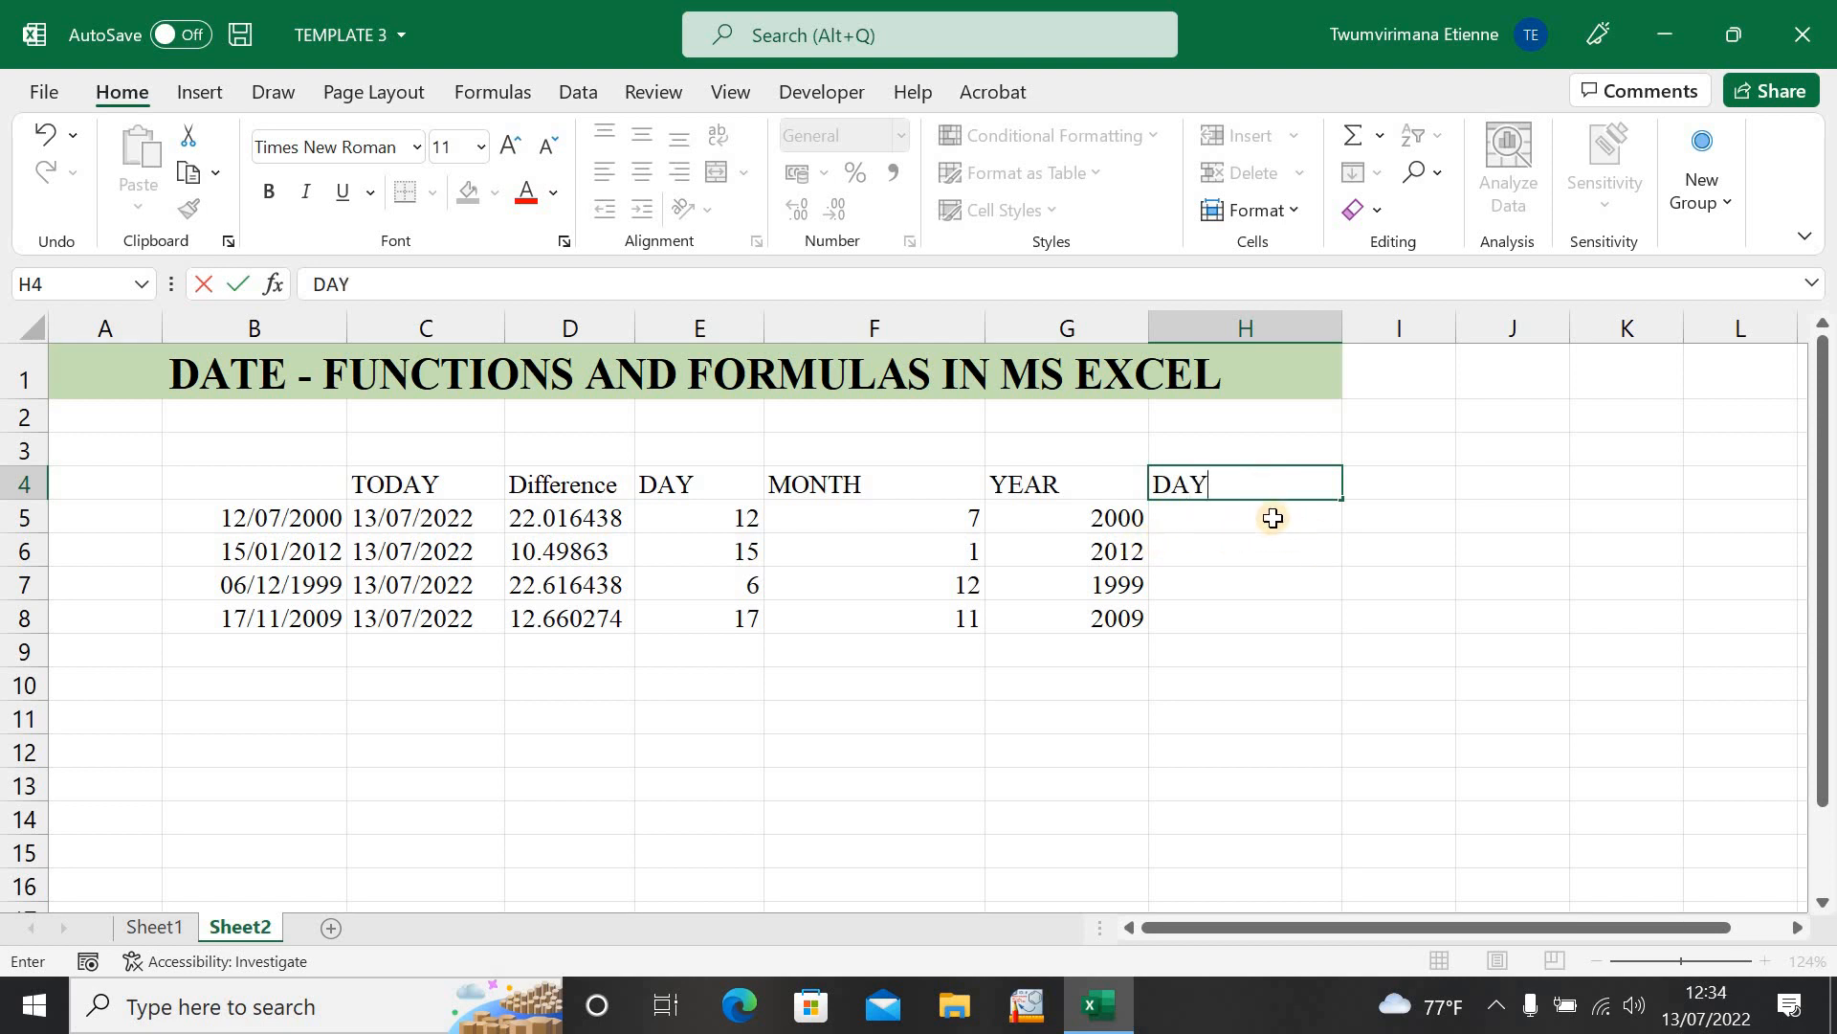
pyautogui.write('NAME')
pyautogui.press('Return')
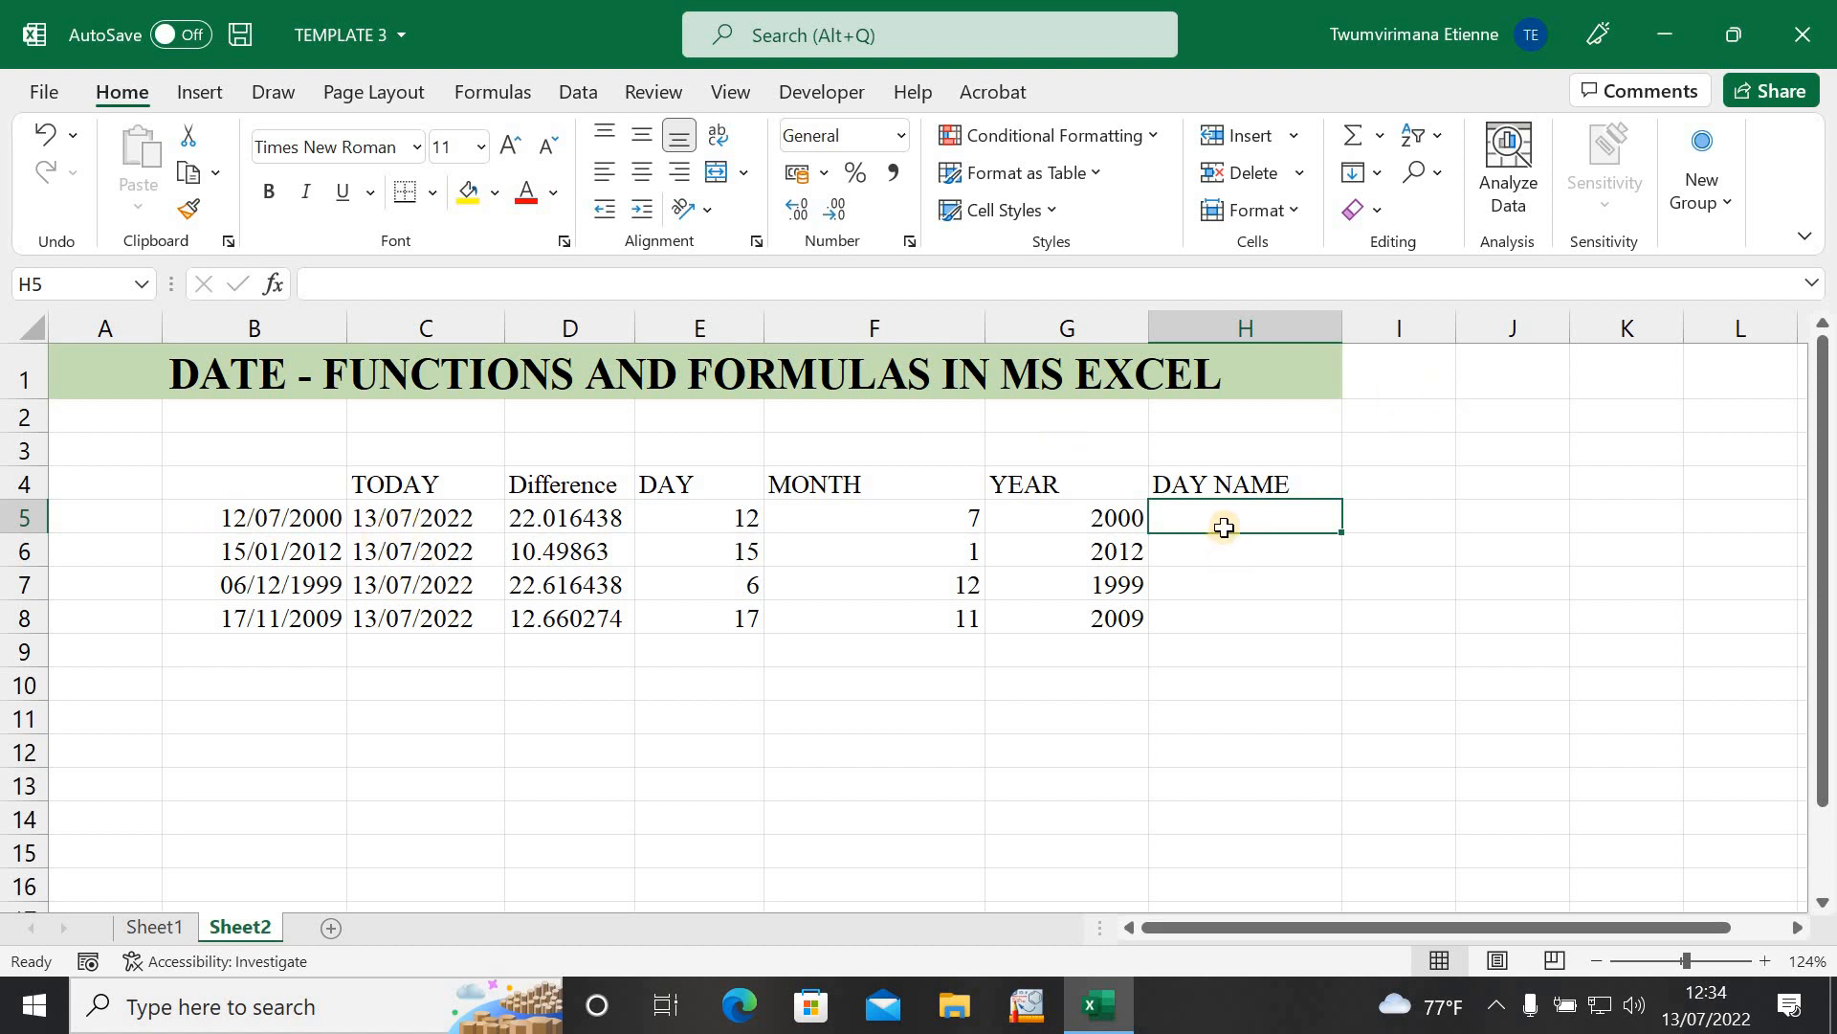
# Step: Enter the formula =TEXT(B5,"DDDD") in H5 to get the weekday name of the first date
pyautogui.write('=')
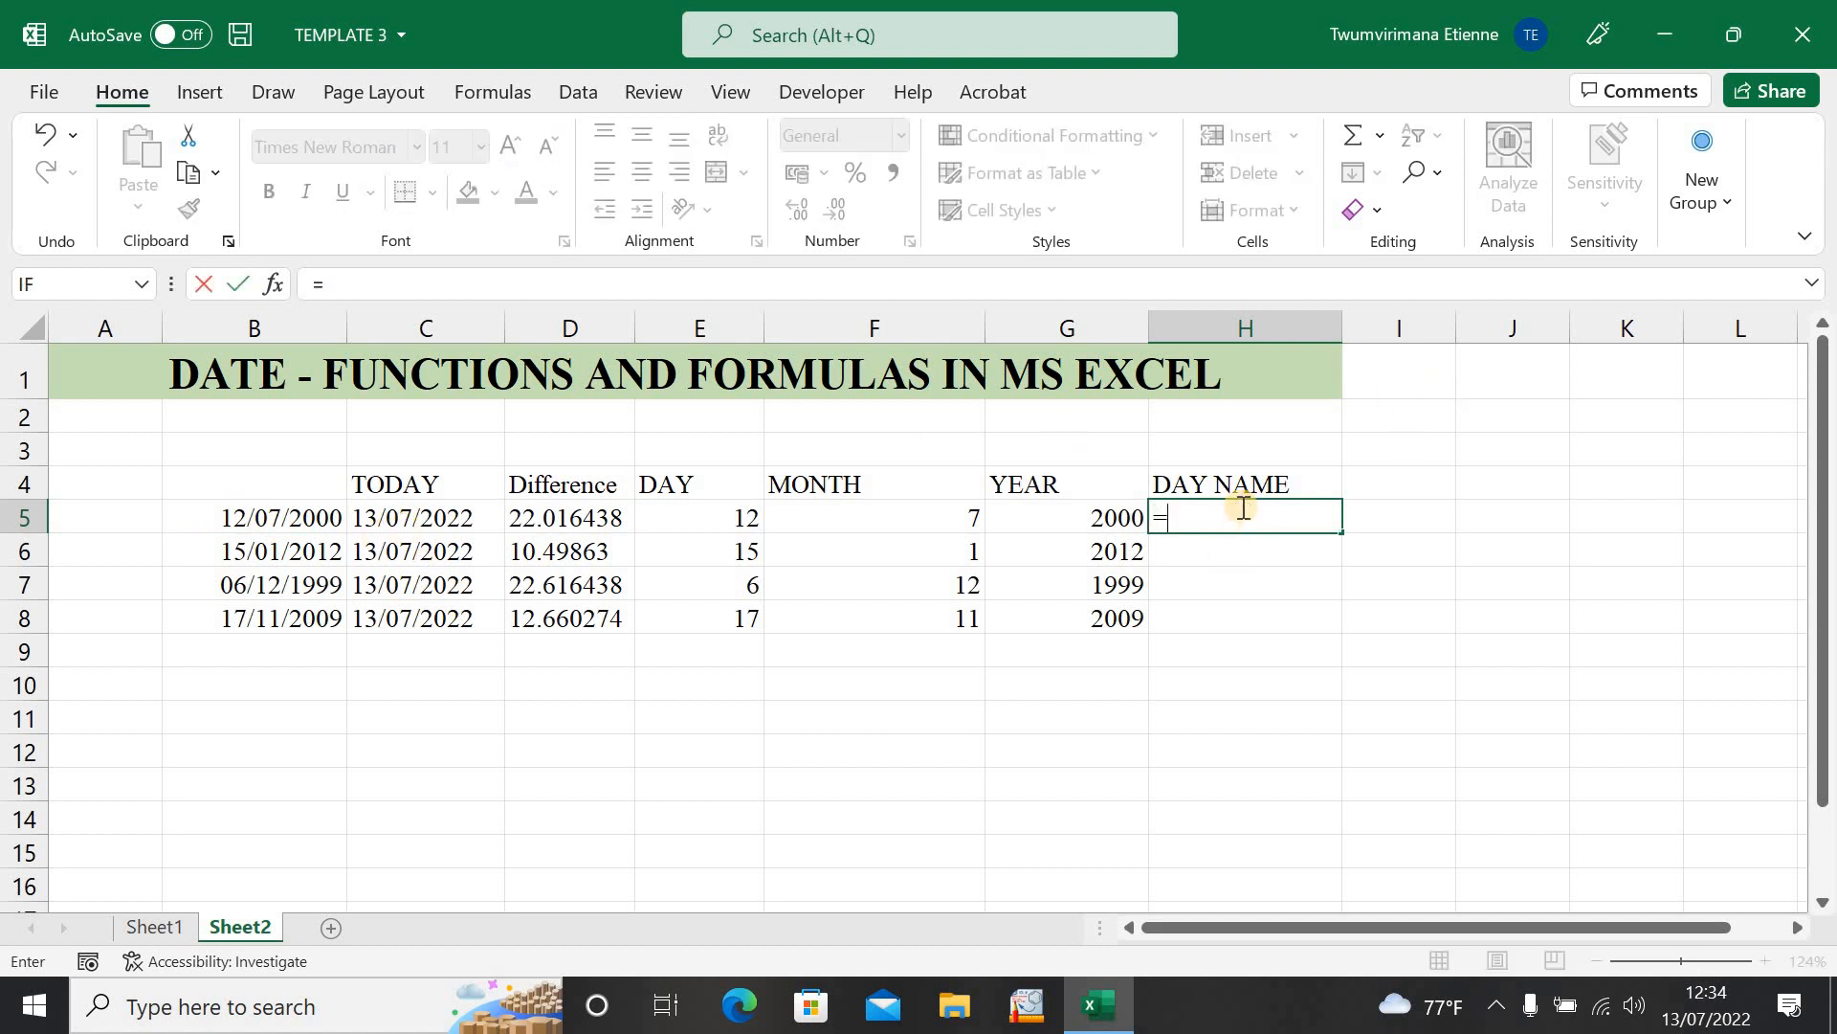
pyautogui.write('TE')
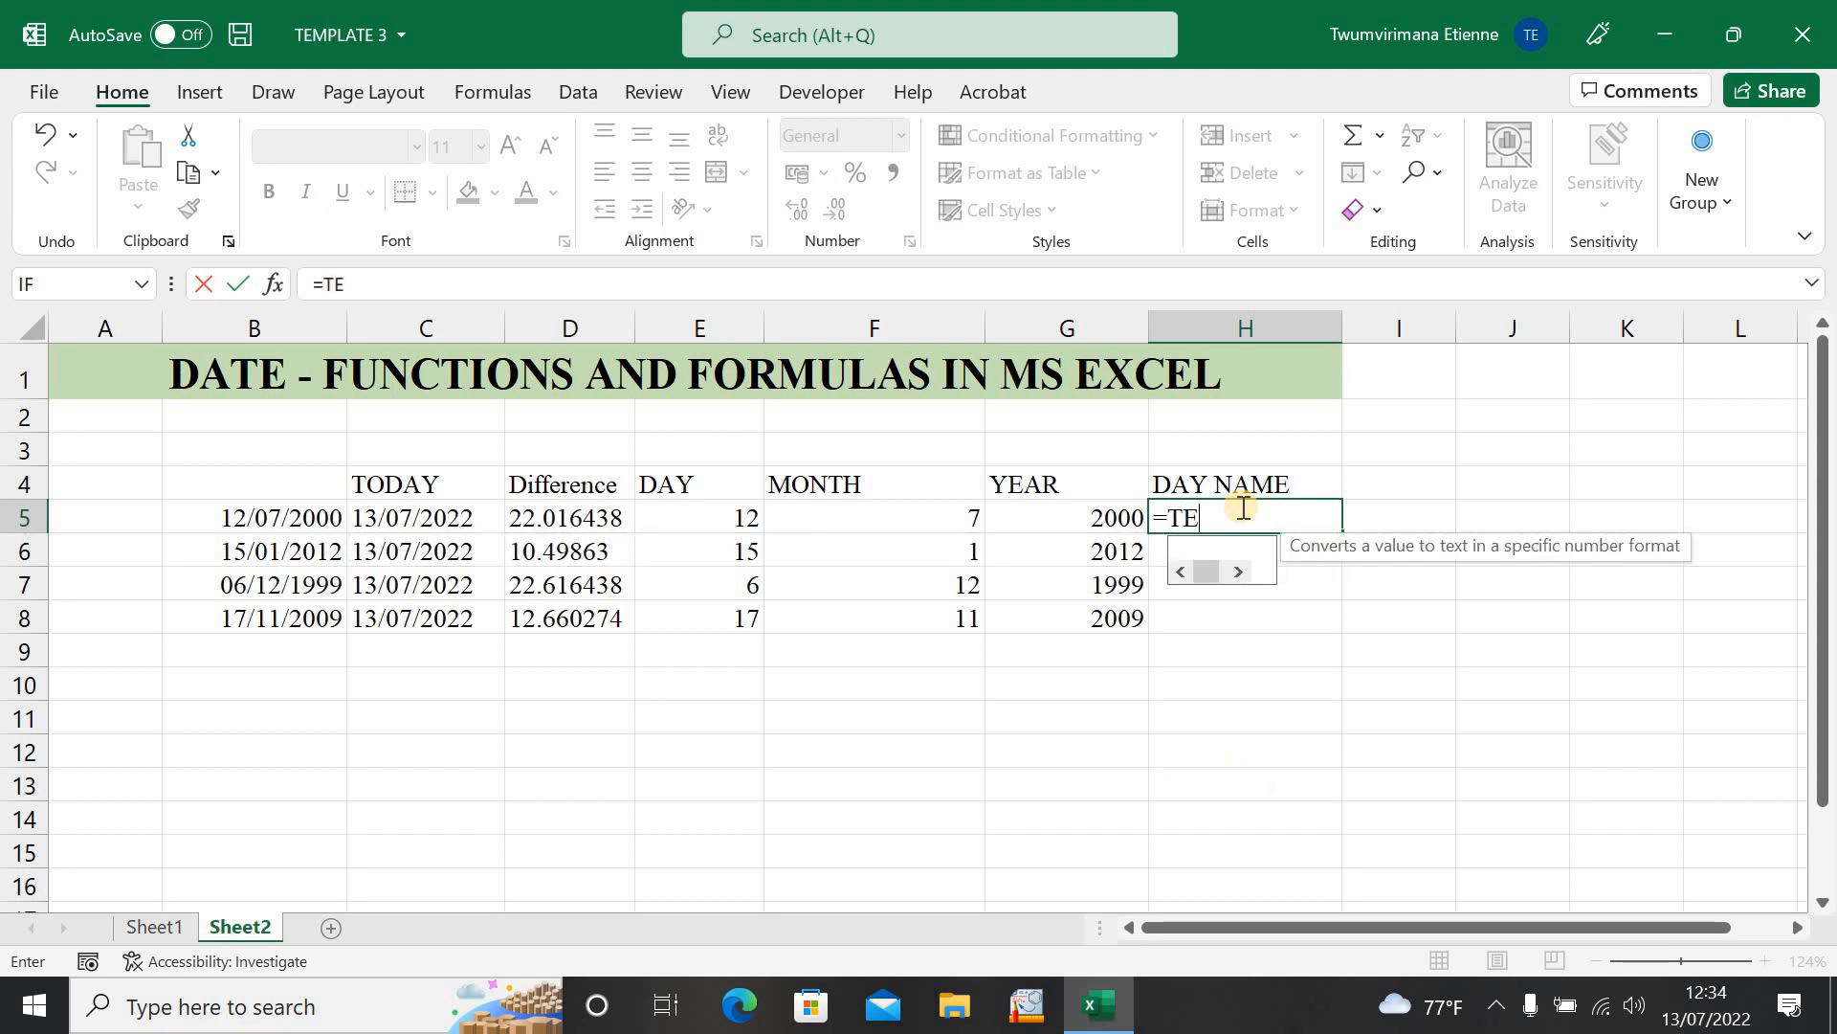
pyautogui.write('XT(')
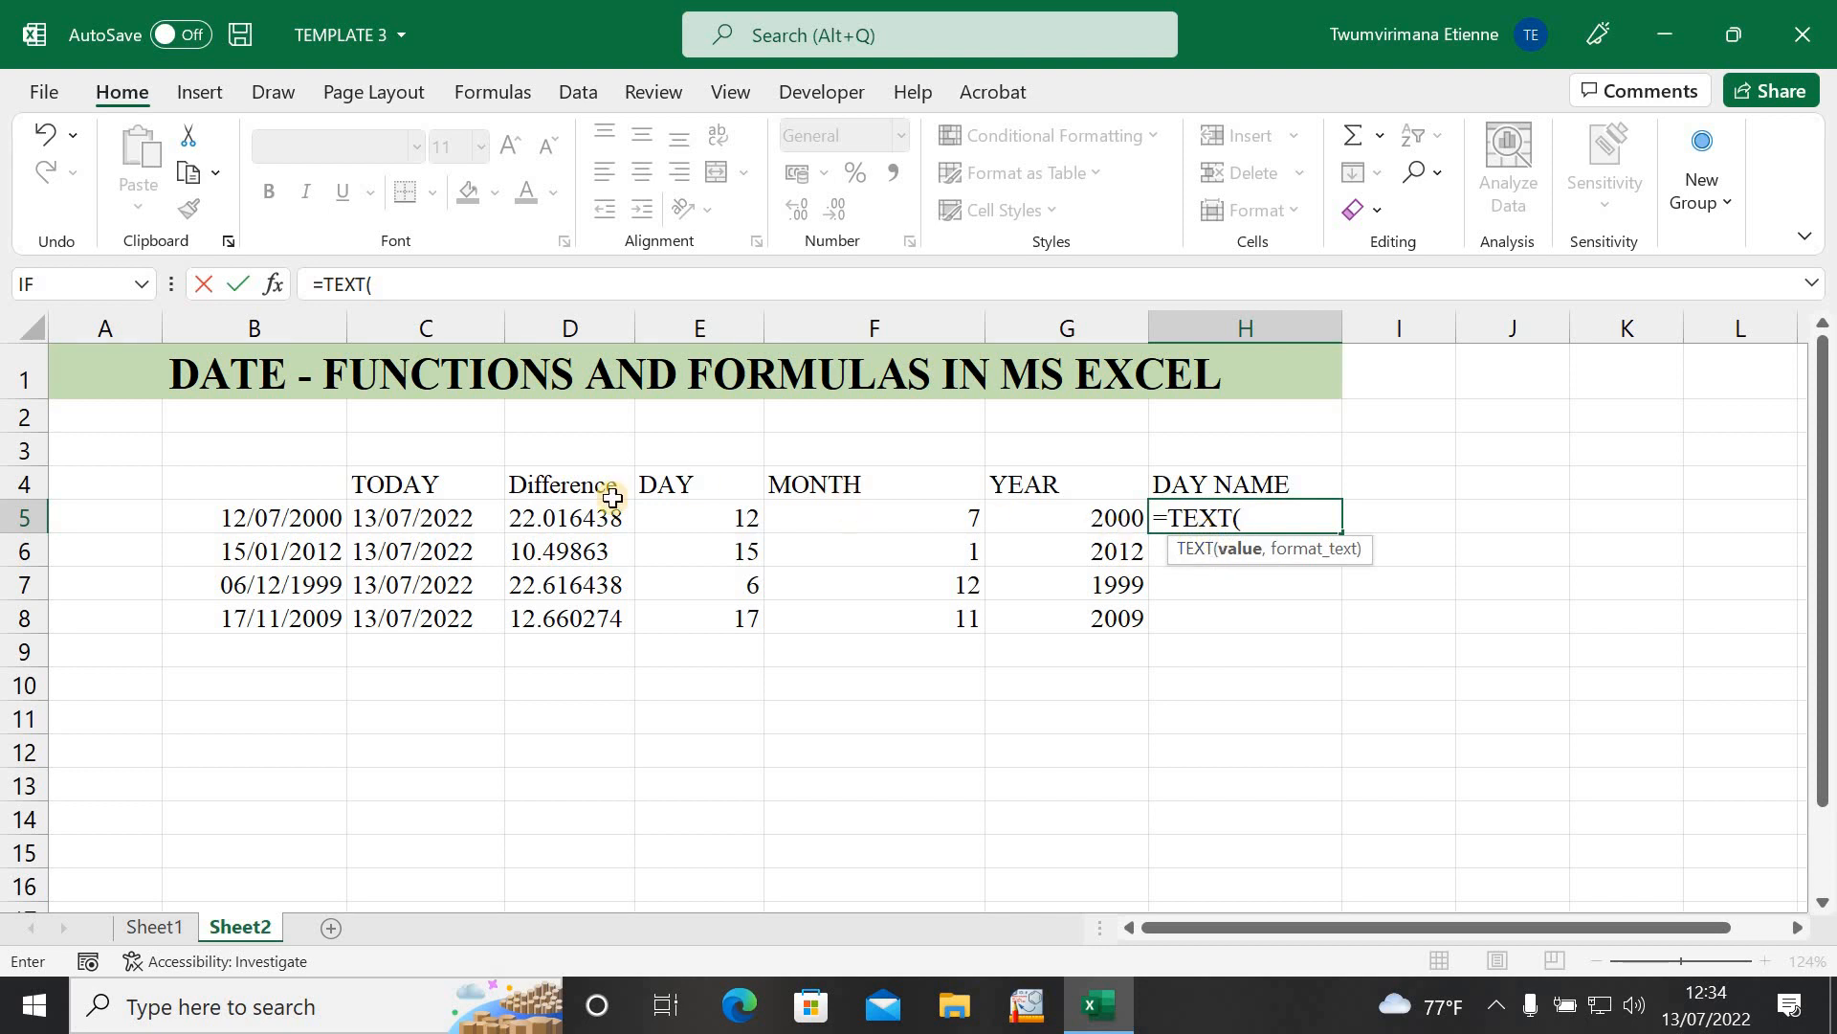
pyautogui.click(269, 520)
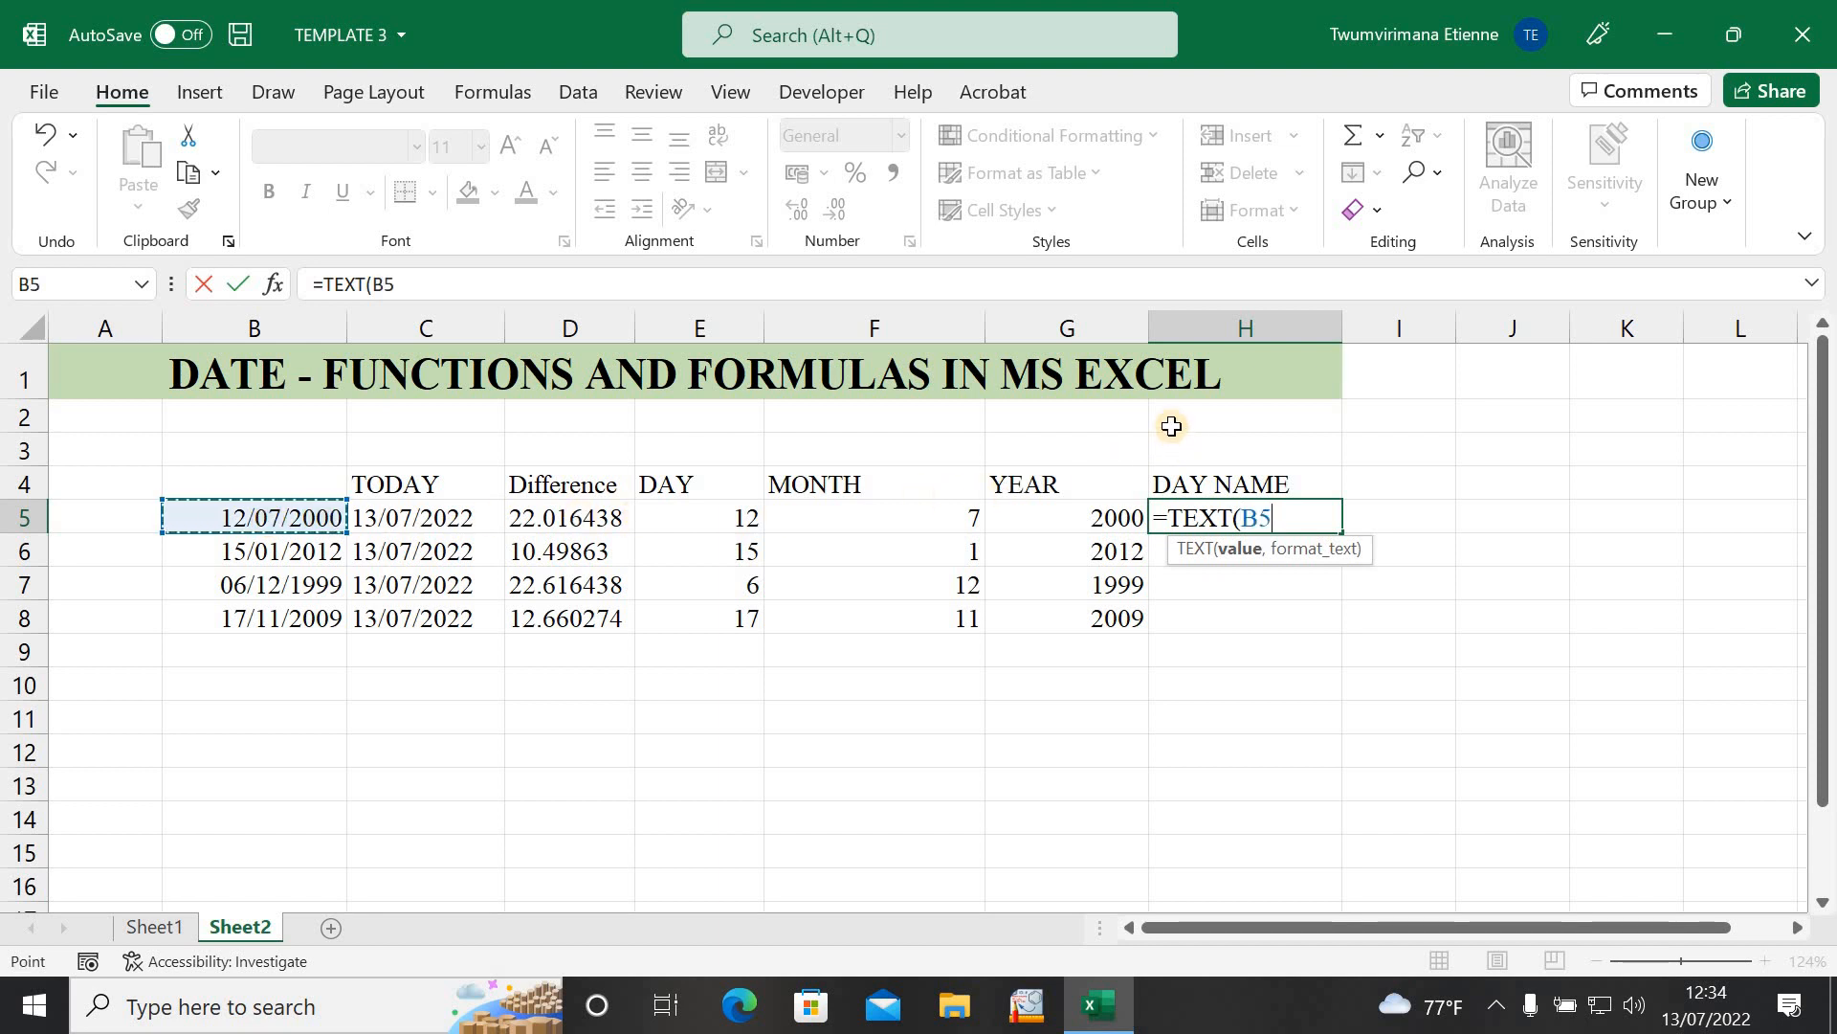
pyautogui.write(',')
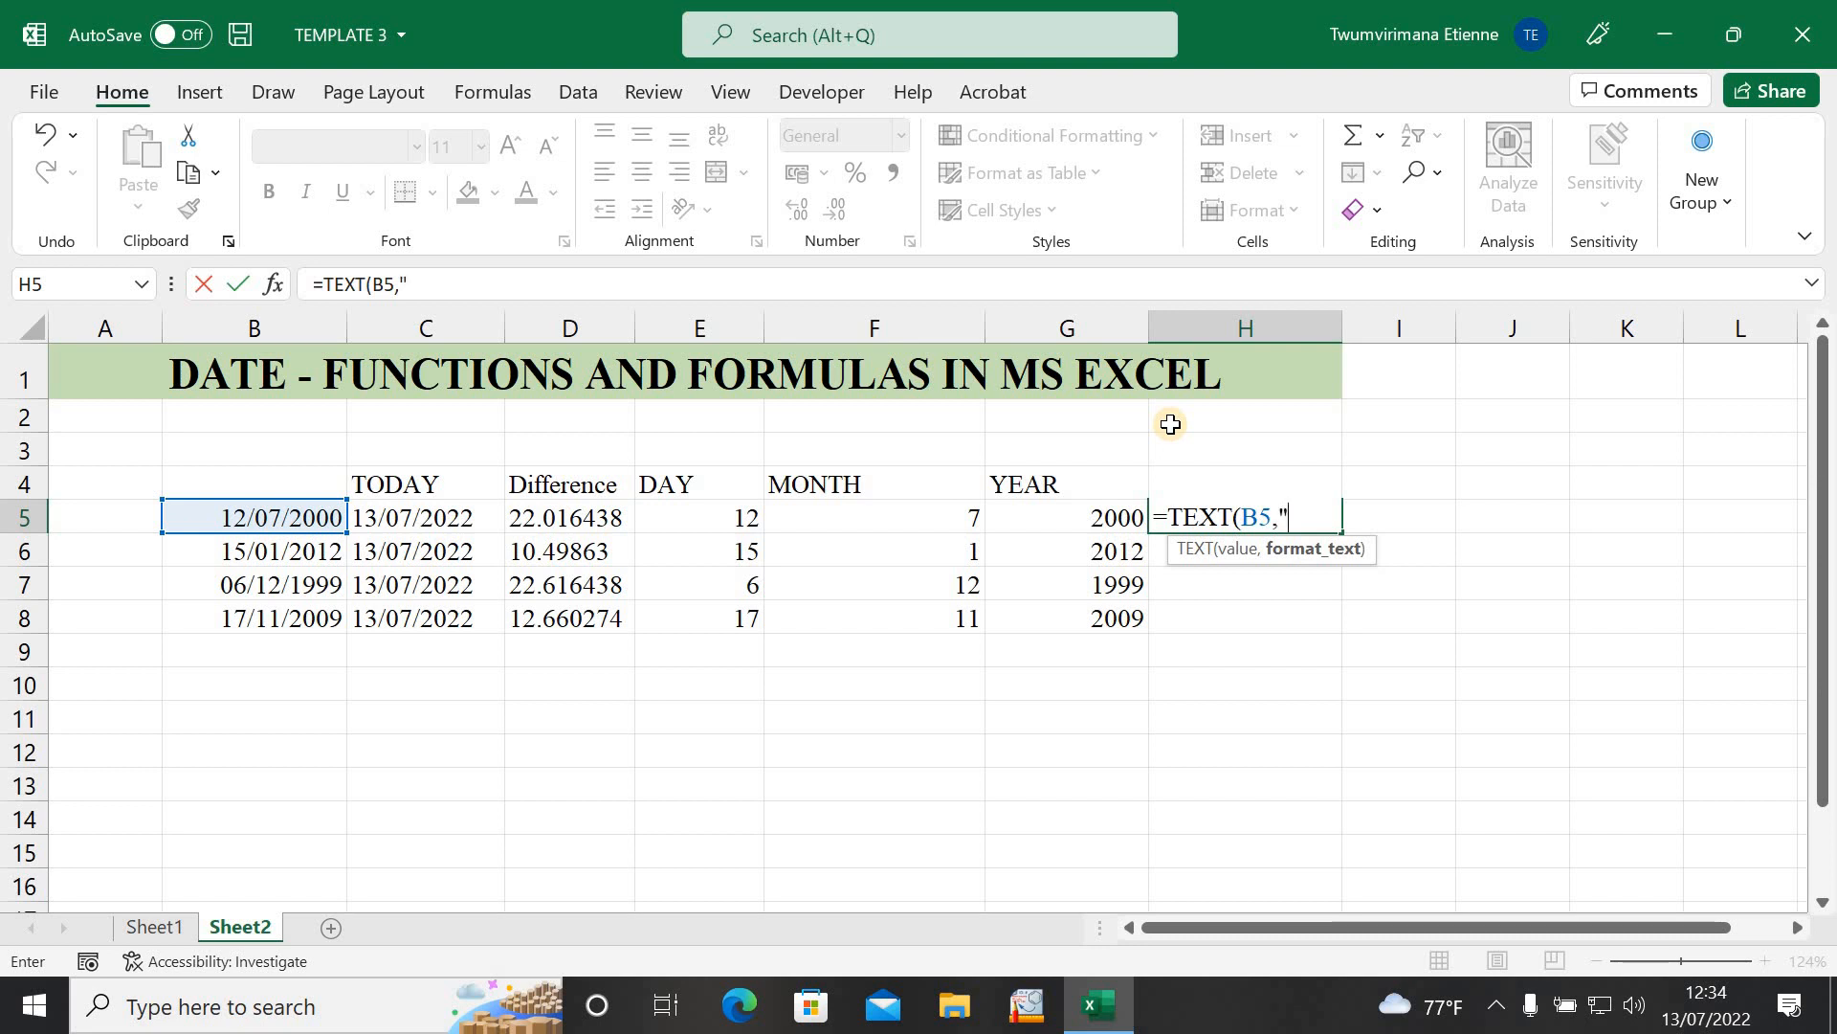
pyautogui.write('DDDD')
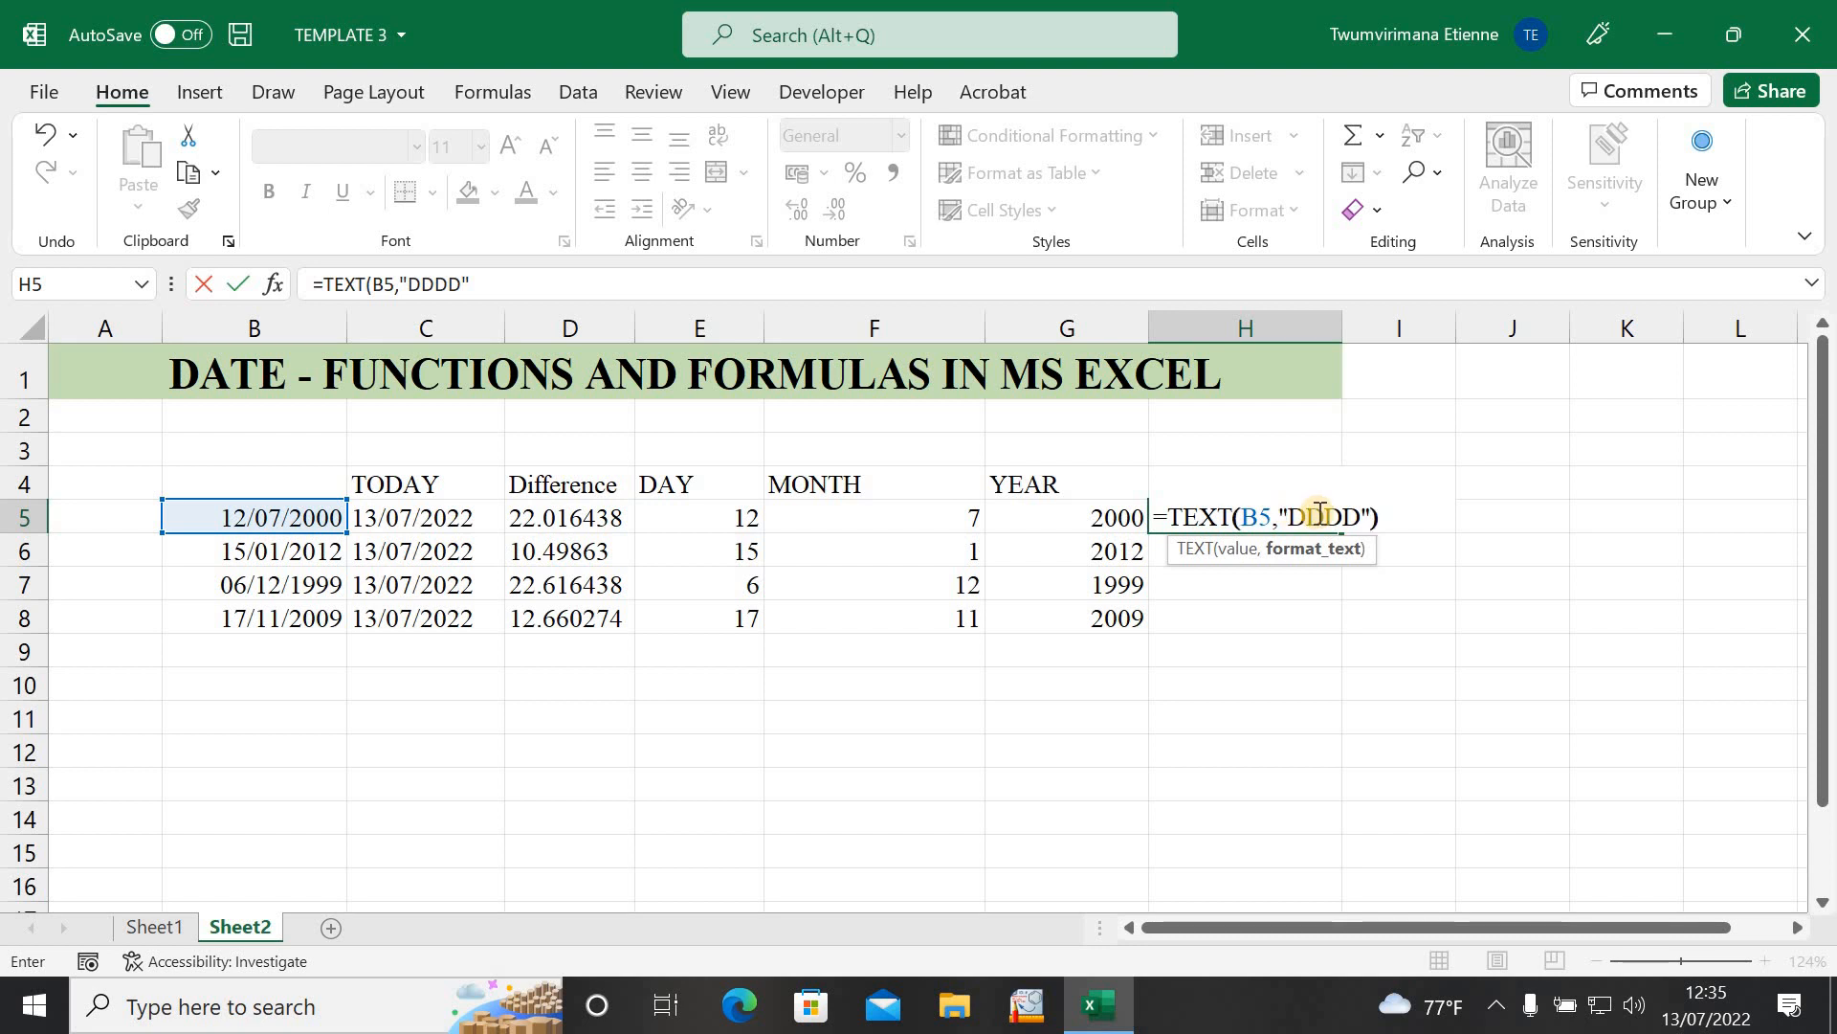
pyautogui.write(')')
pyautogui.press('Return')
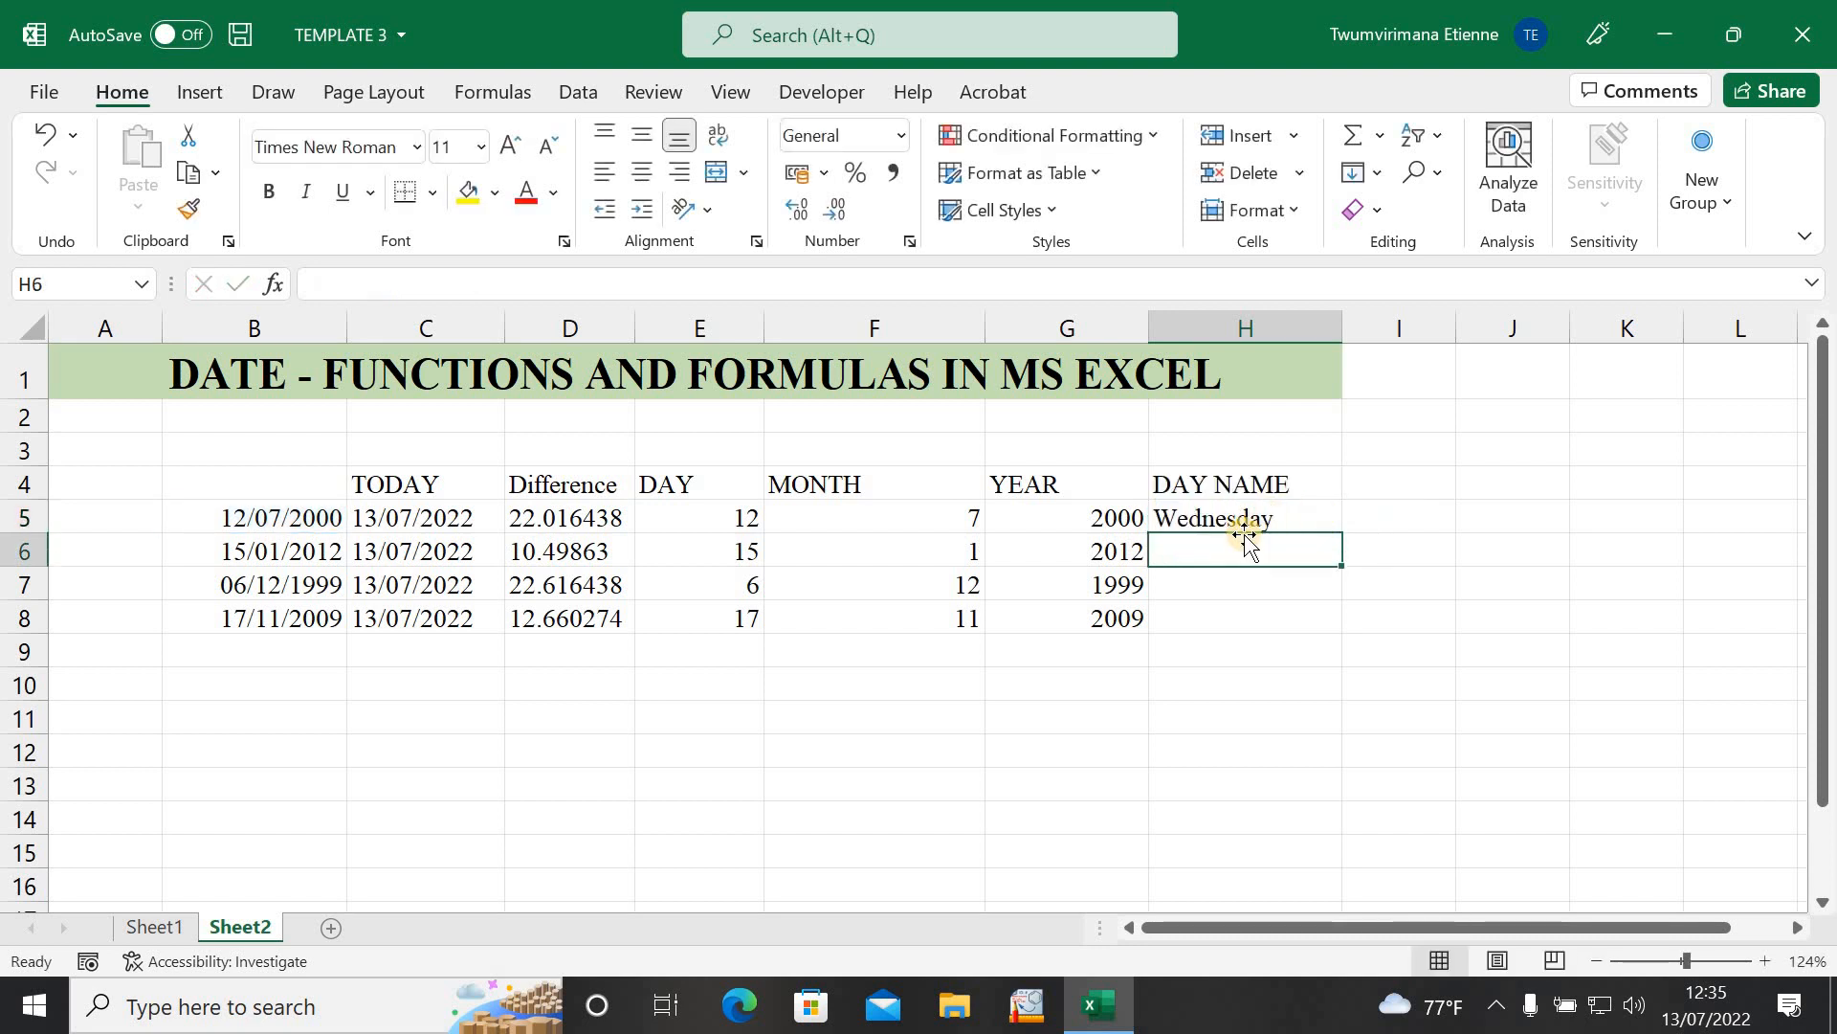
pyautogui.click(1263, 512)
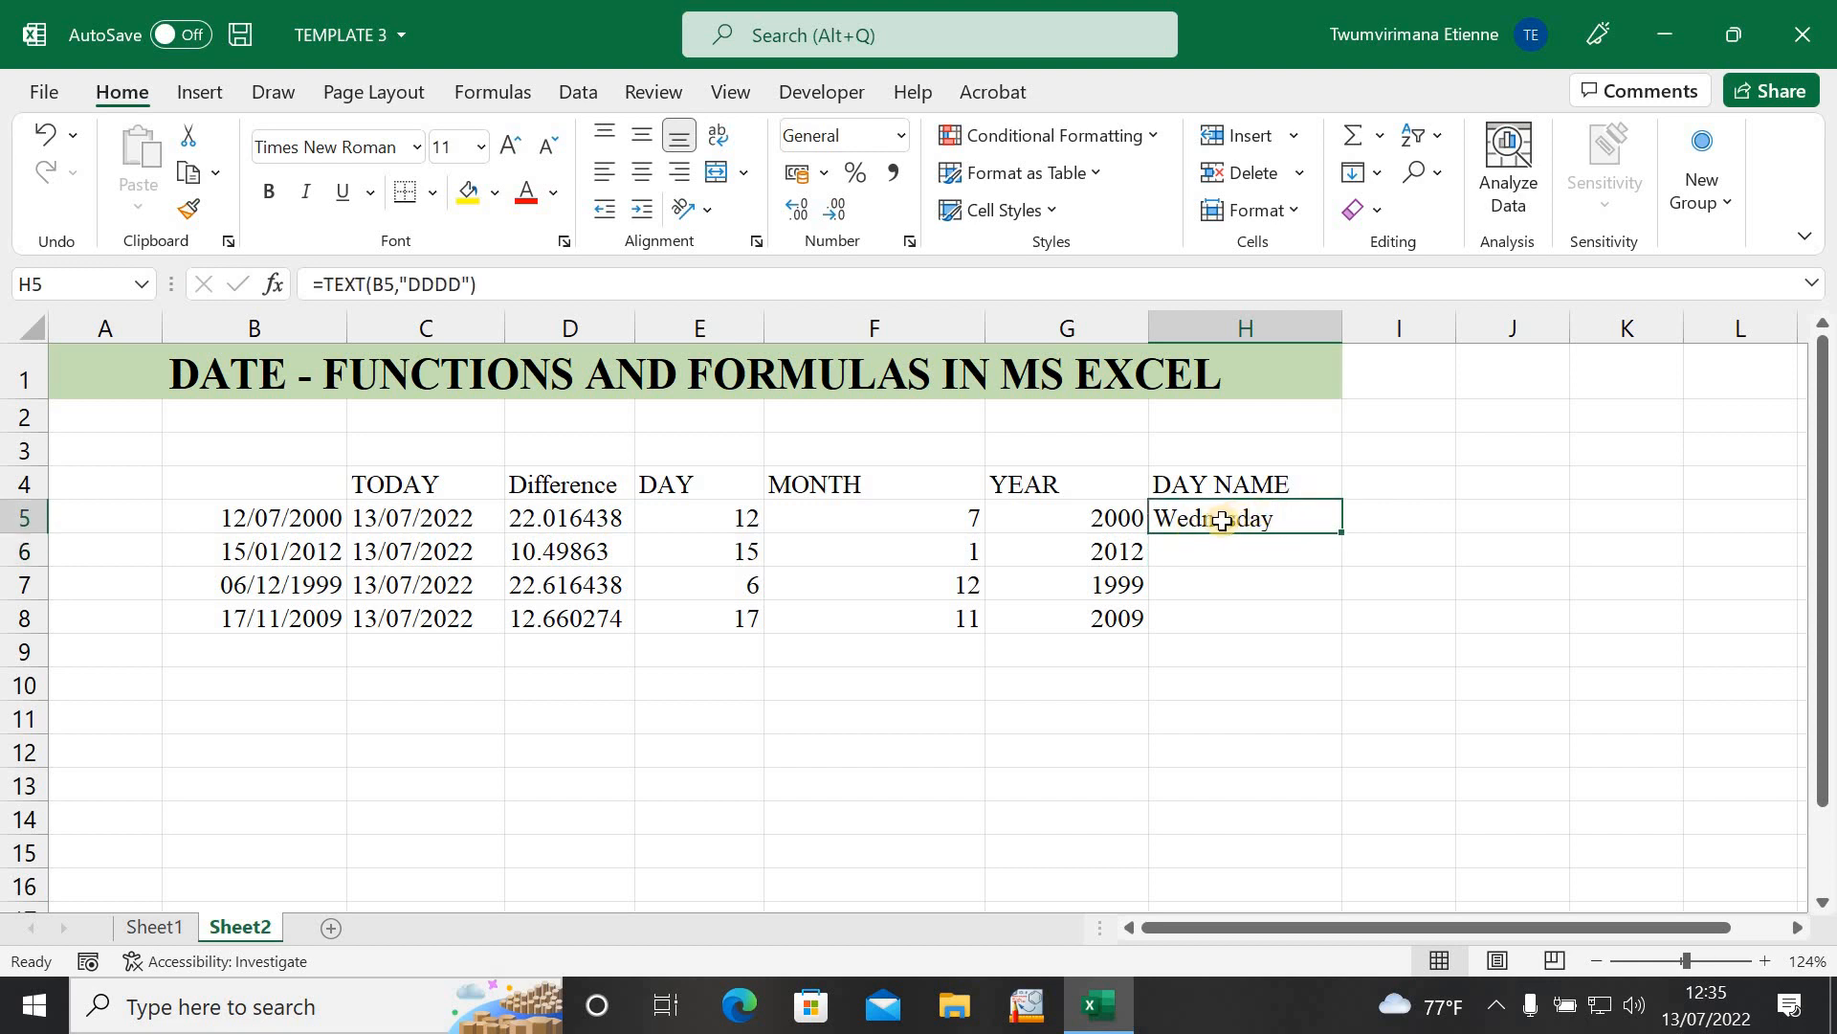
# Step: Enter the formula =TEXT(C5,"DDDD") in C11 to get the weekday name of today's date
pyautogui.click(441, 713)
pyautogui.write('=')
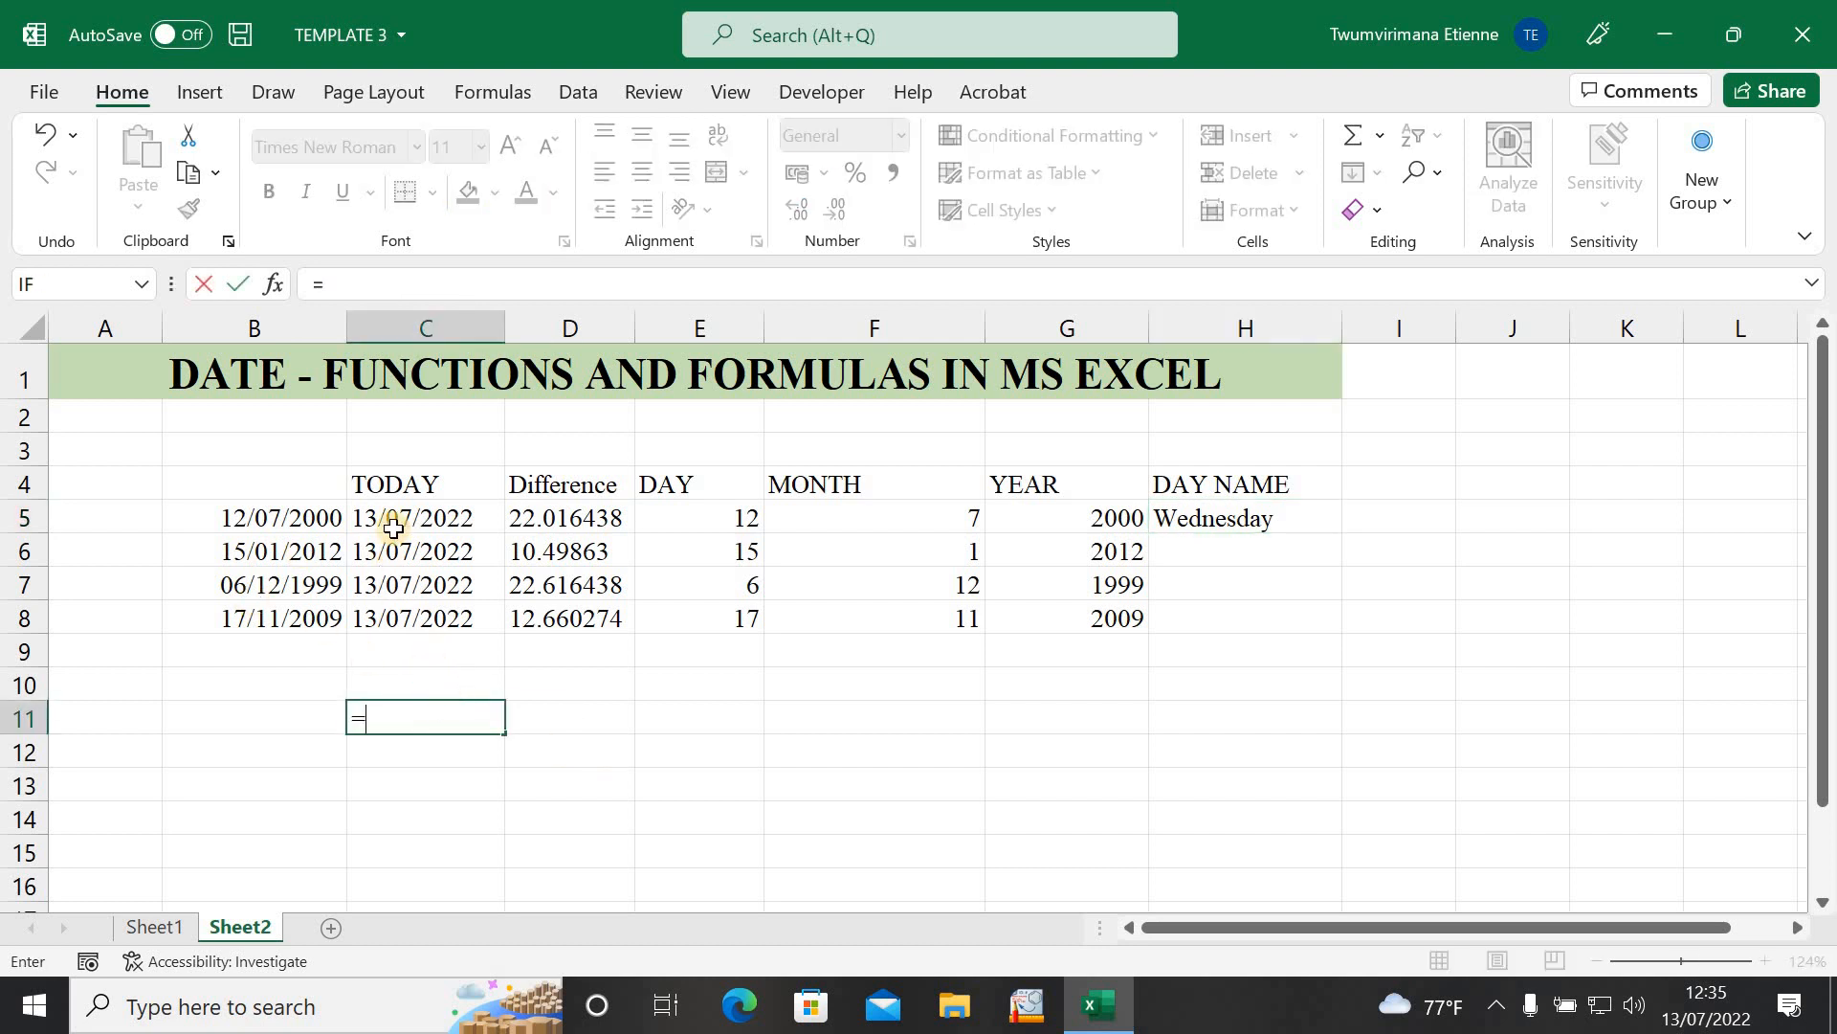
pyautogui.write('TE')
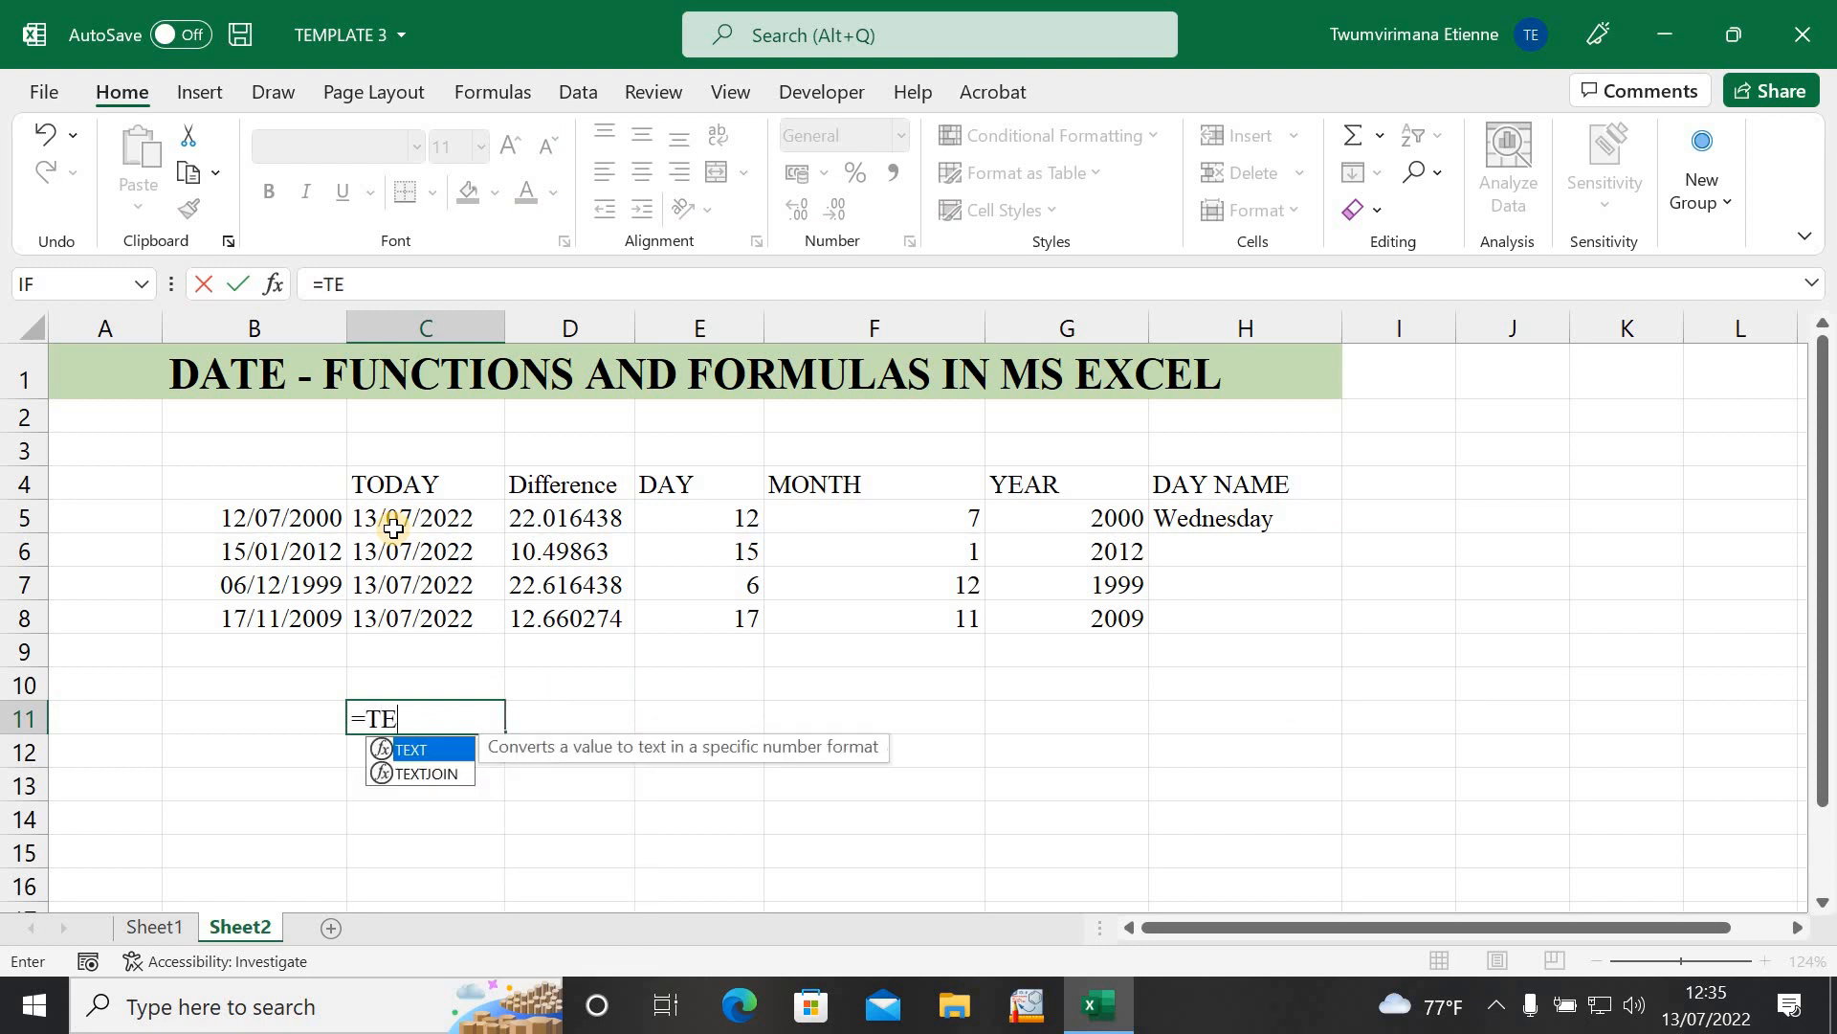
pyautogui.write('XT')
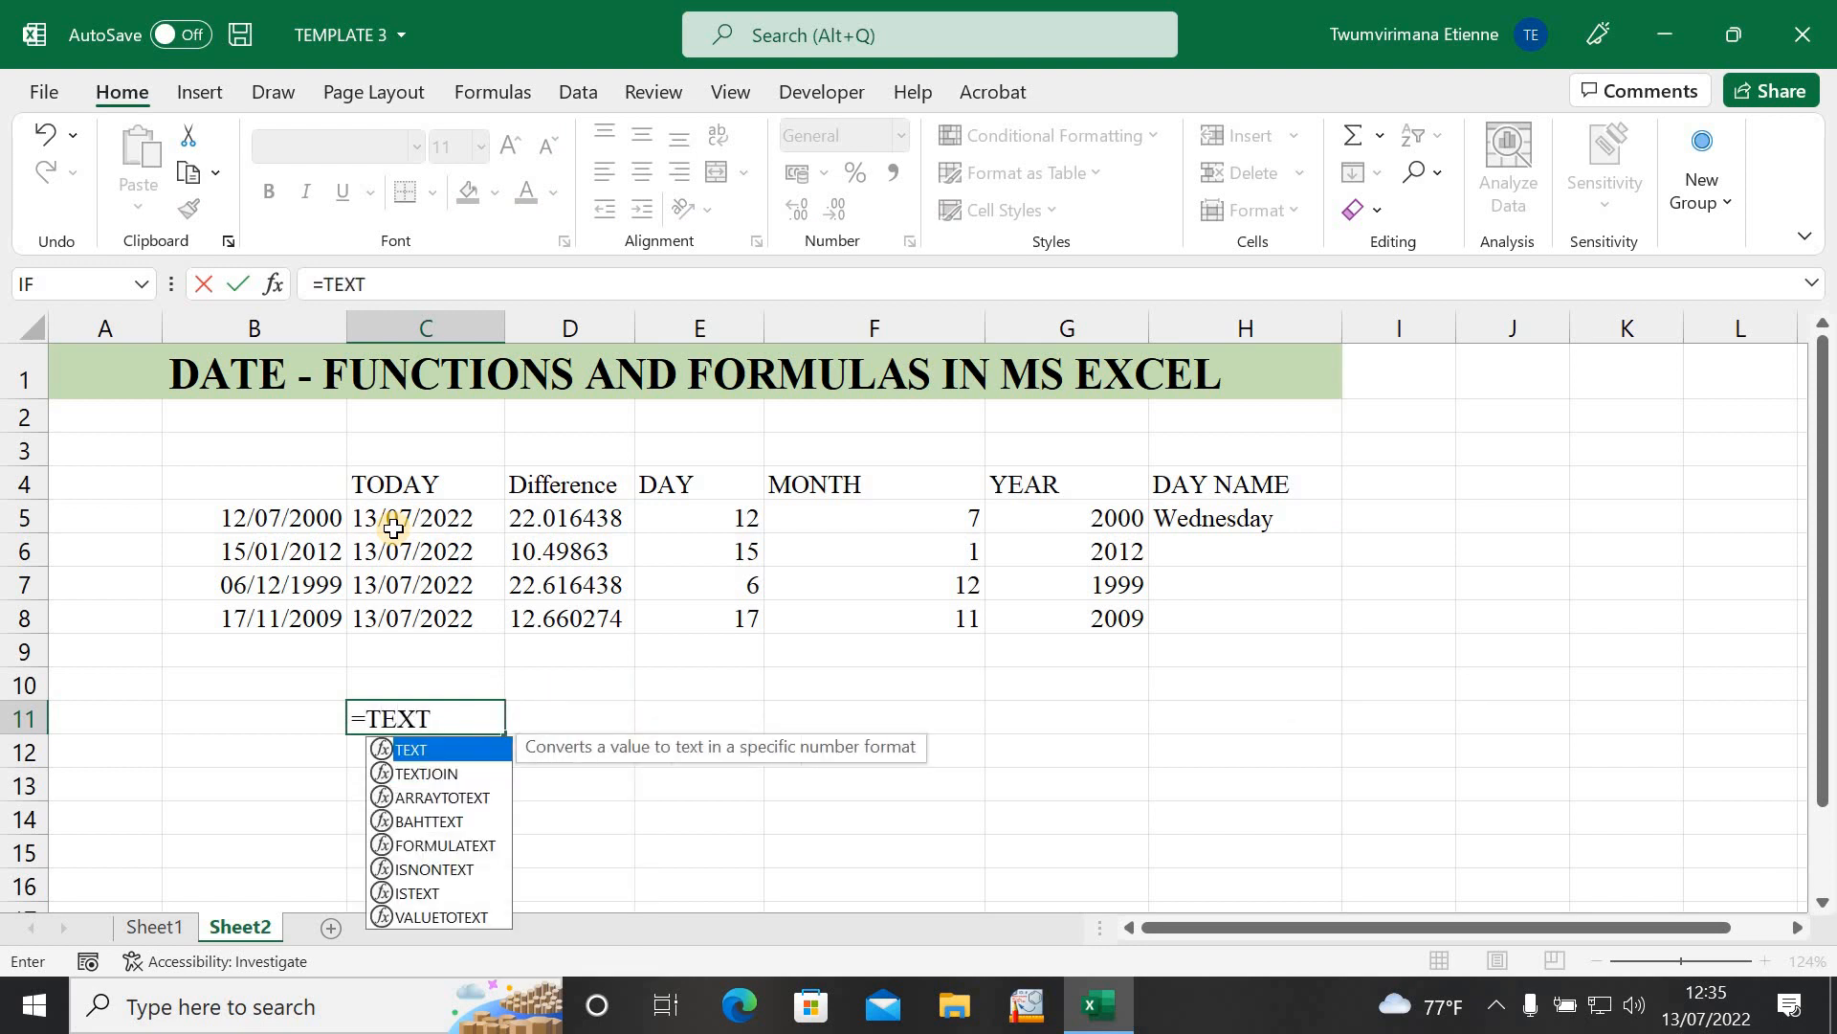
pyautogui.write('(')
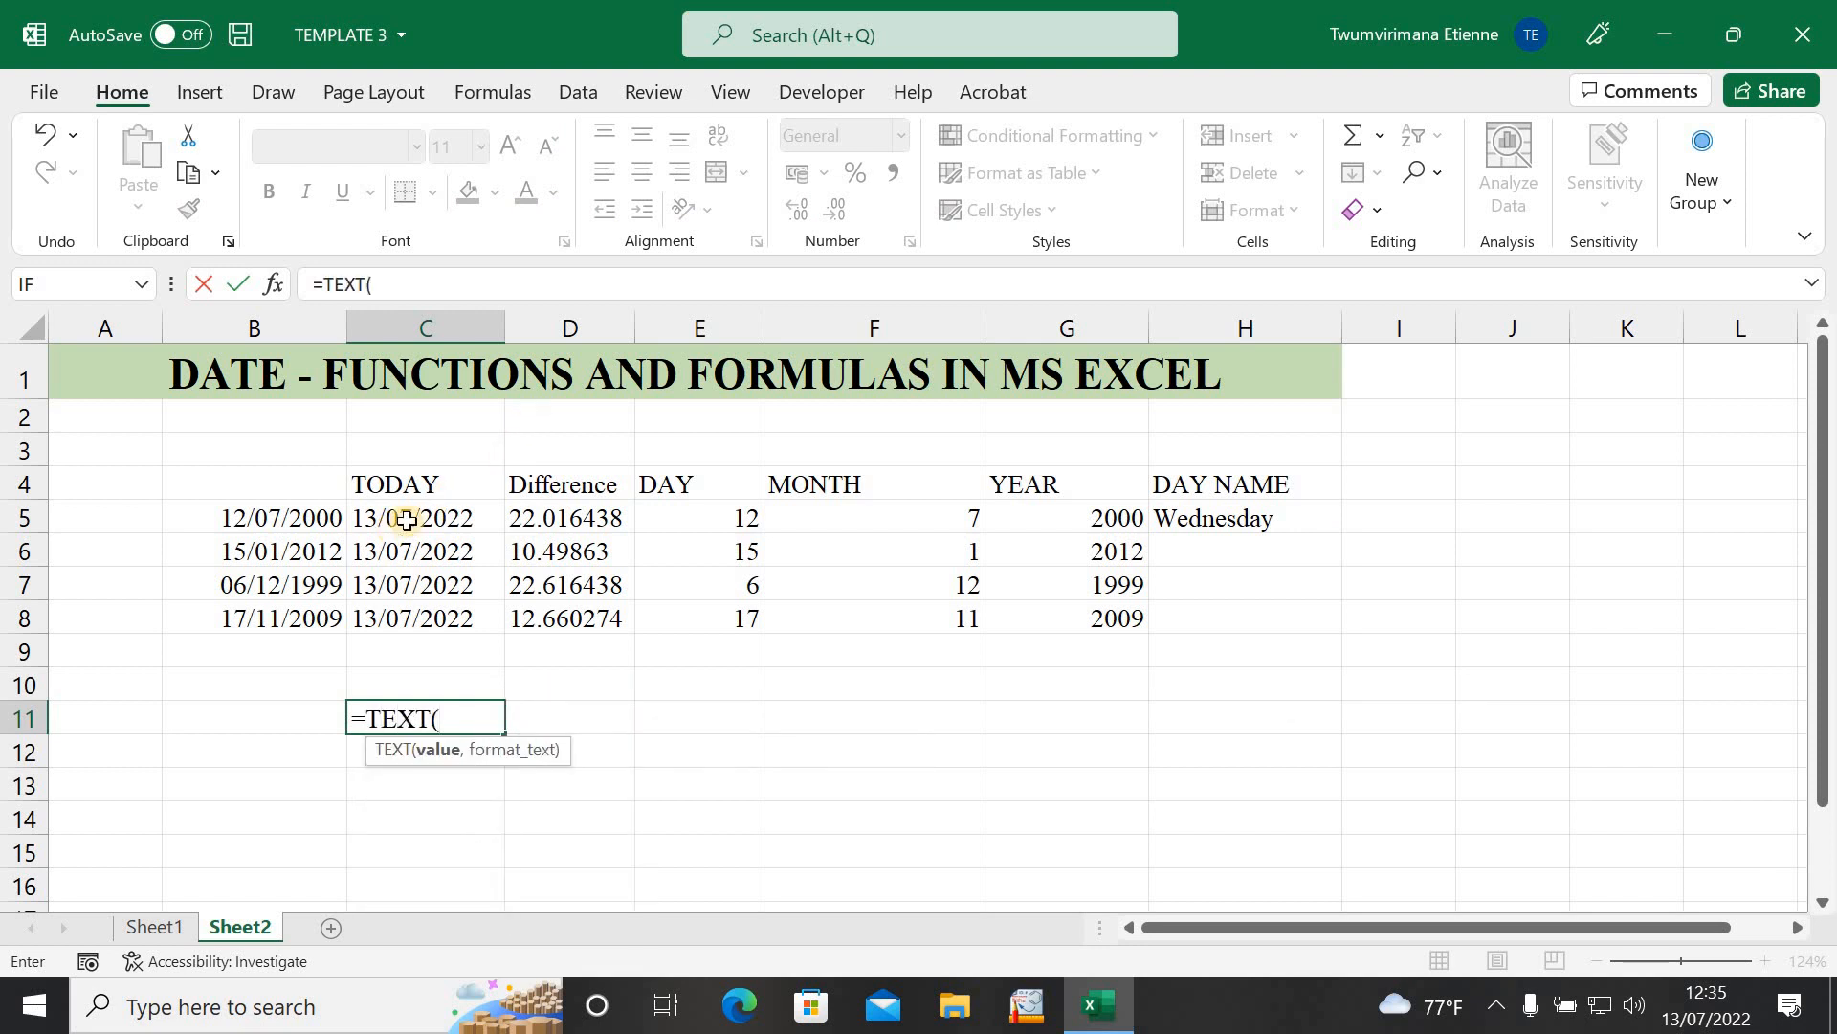
pyautogui.click(407, 519)
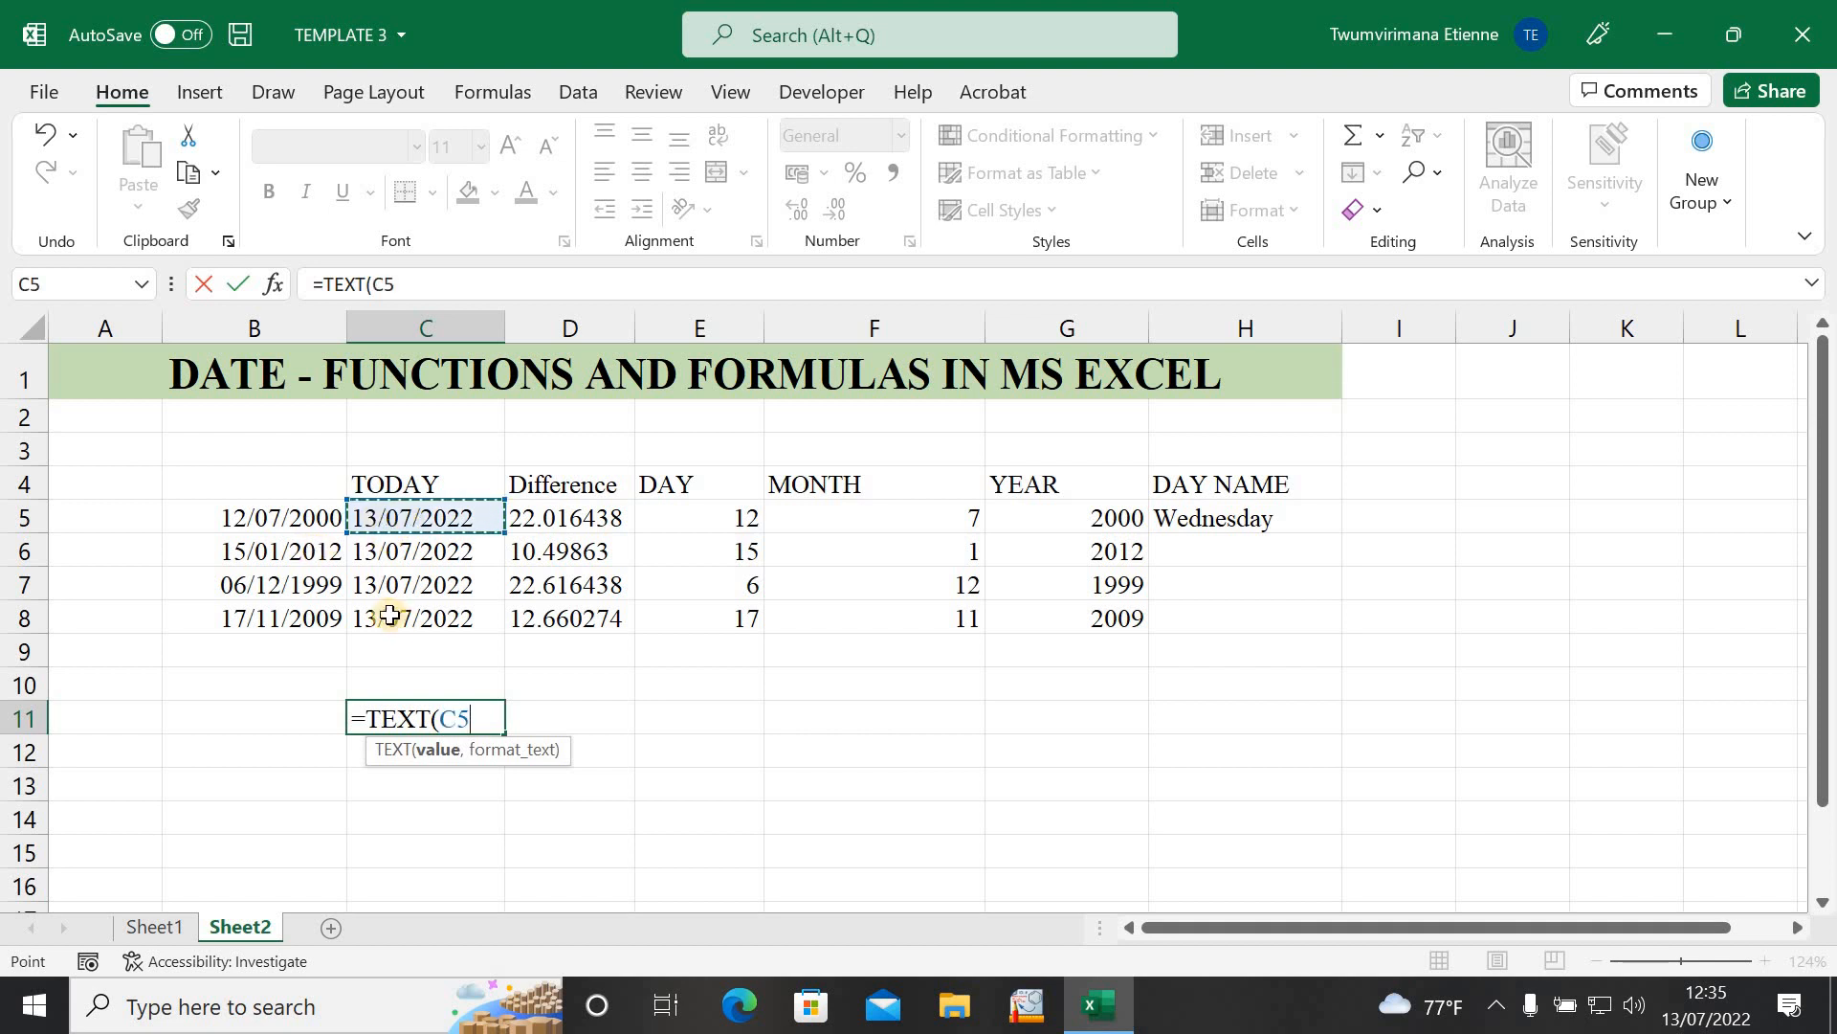
pyautogui.write(',')
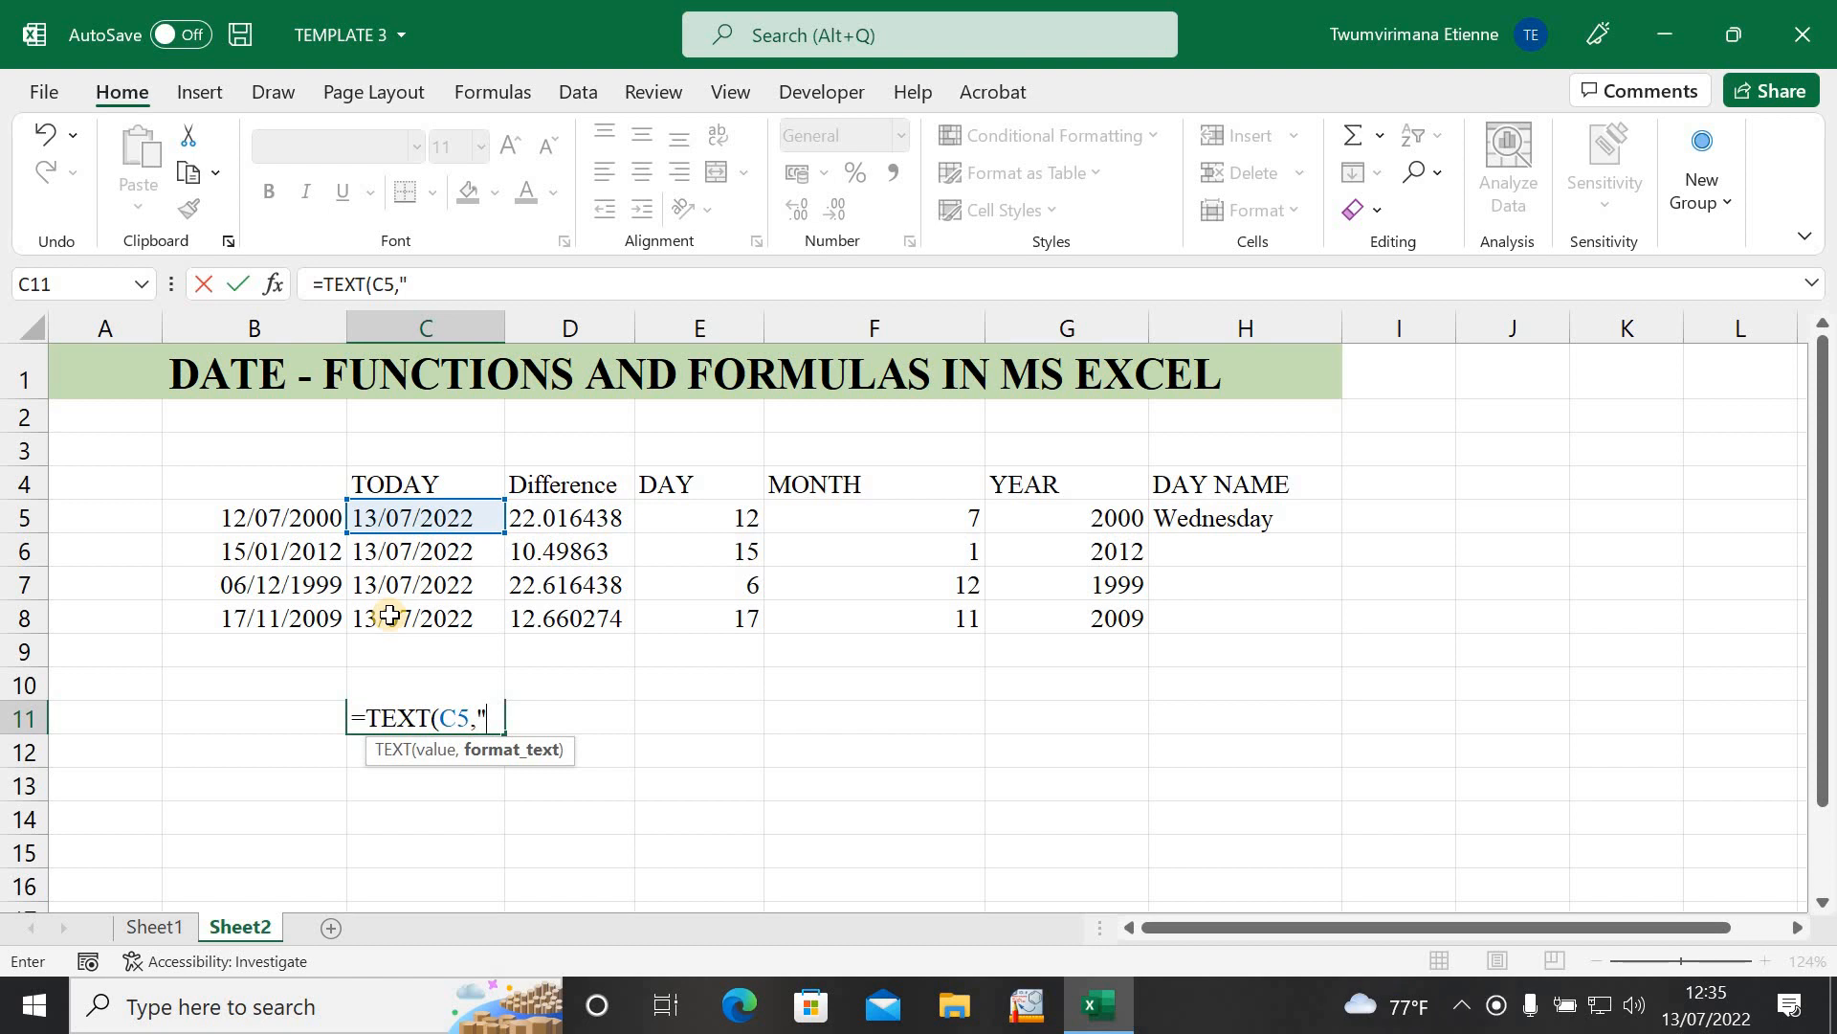
pyautogui.write('"DDDD')
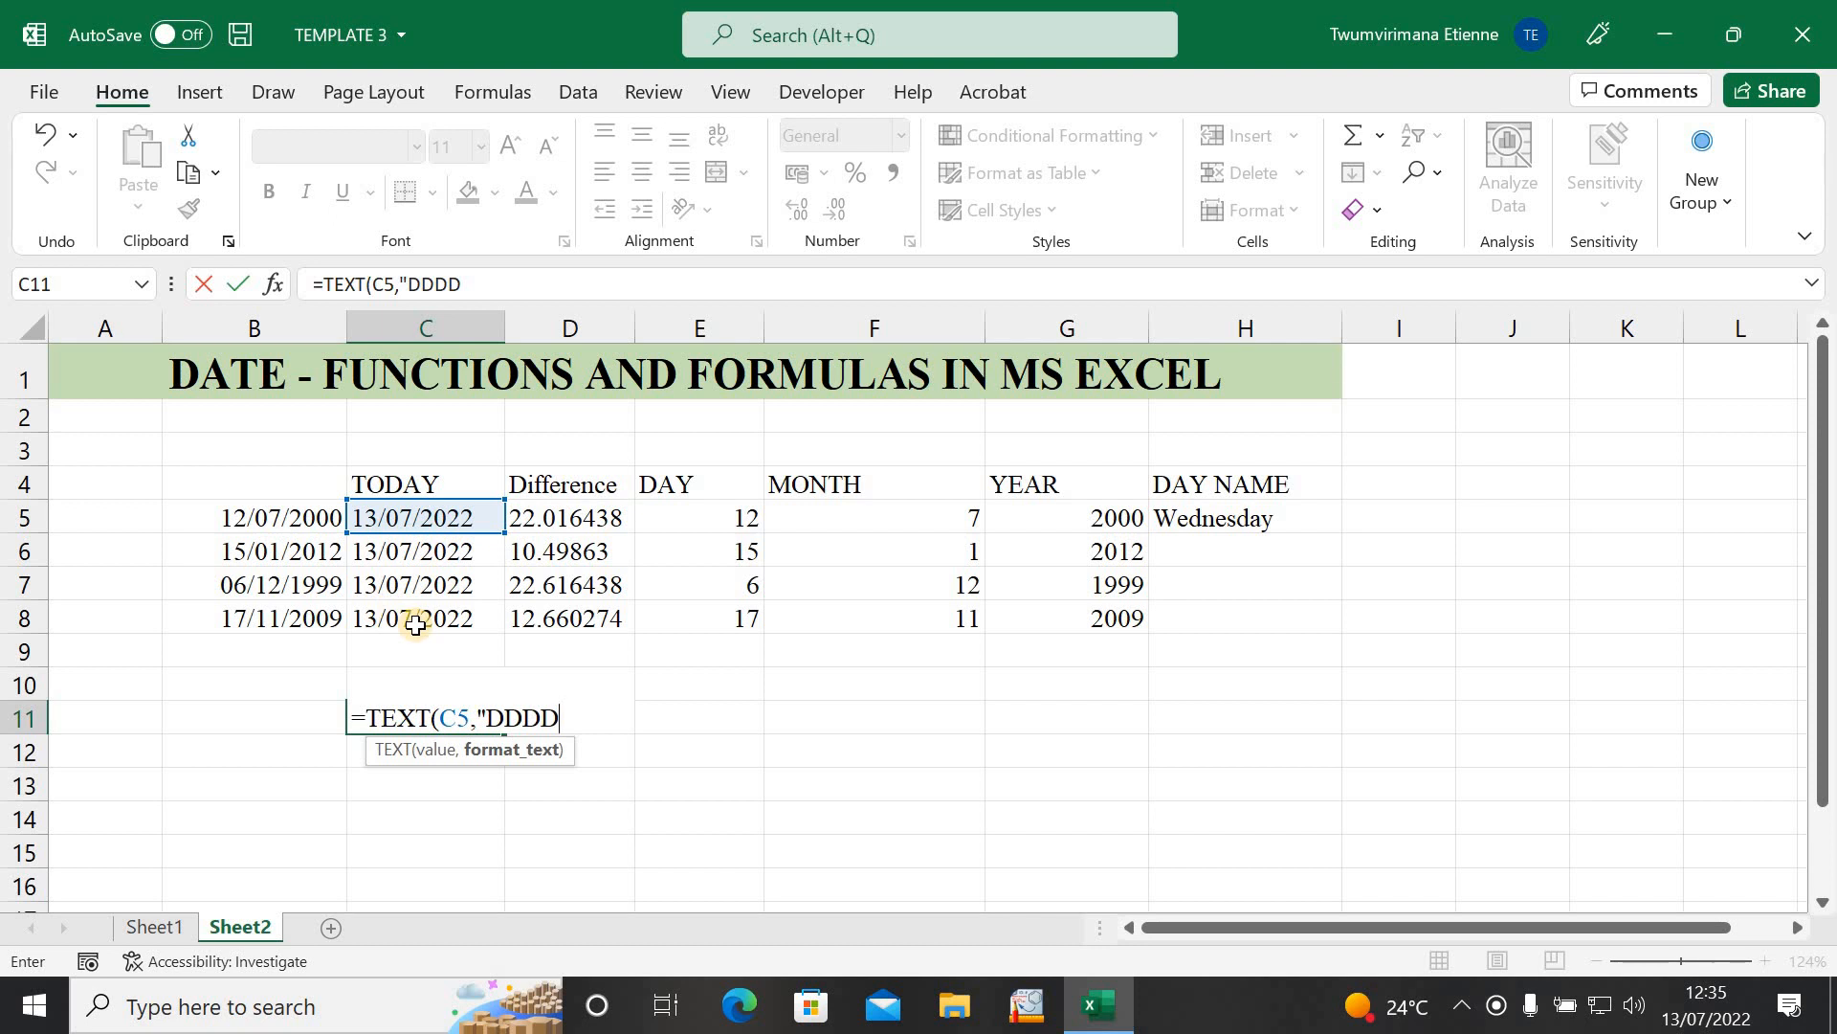
pyautogui.write('")')
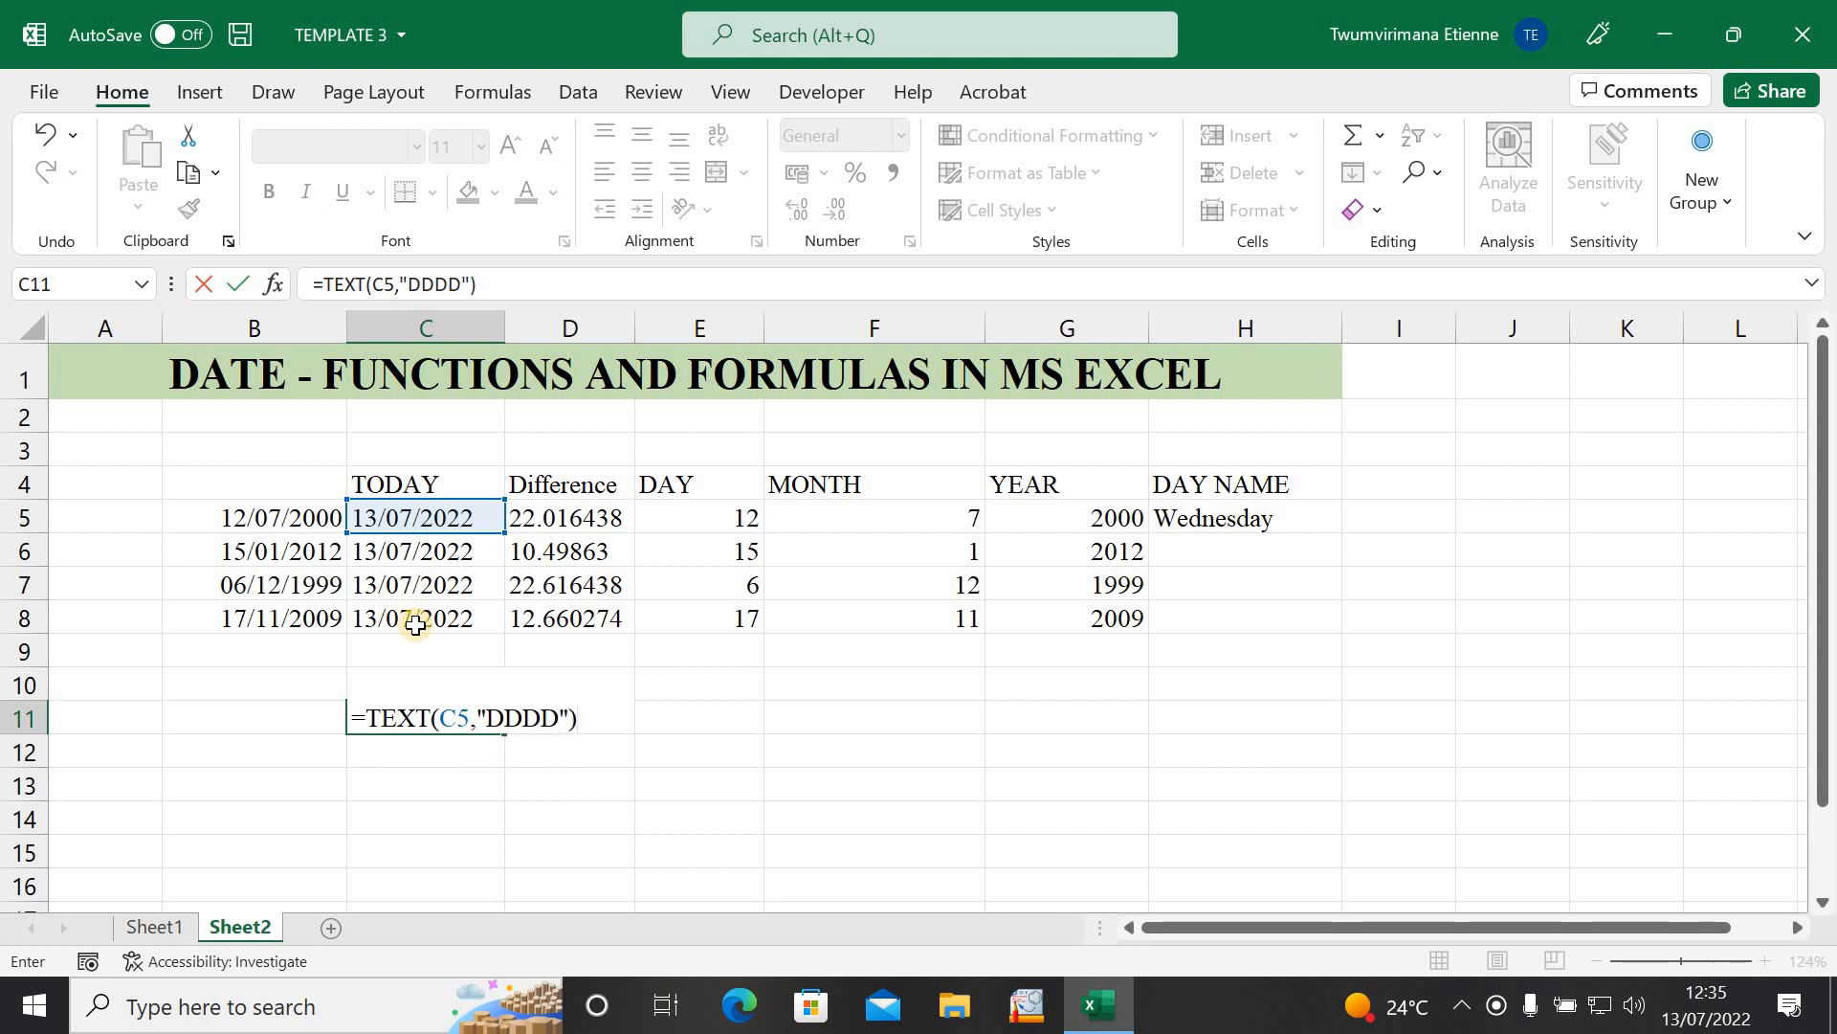
pyautogui.press('Return')
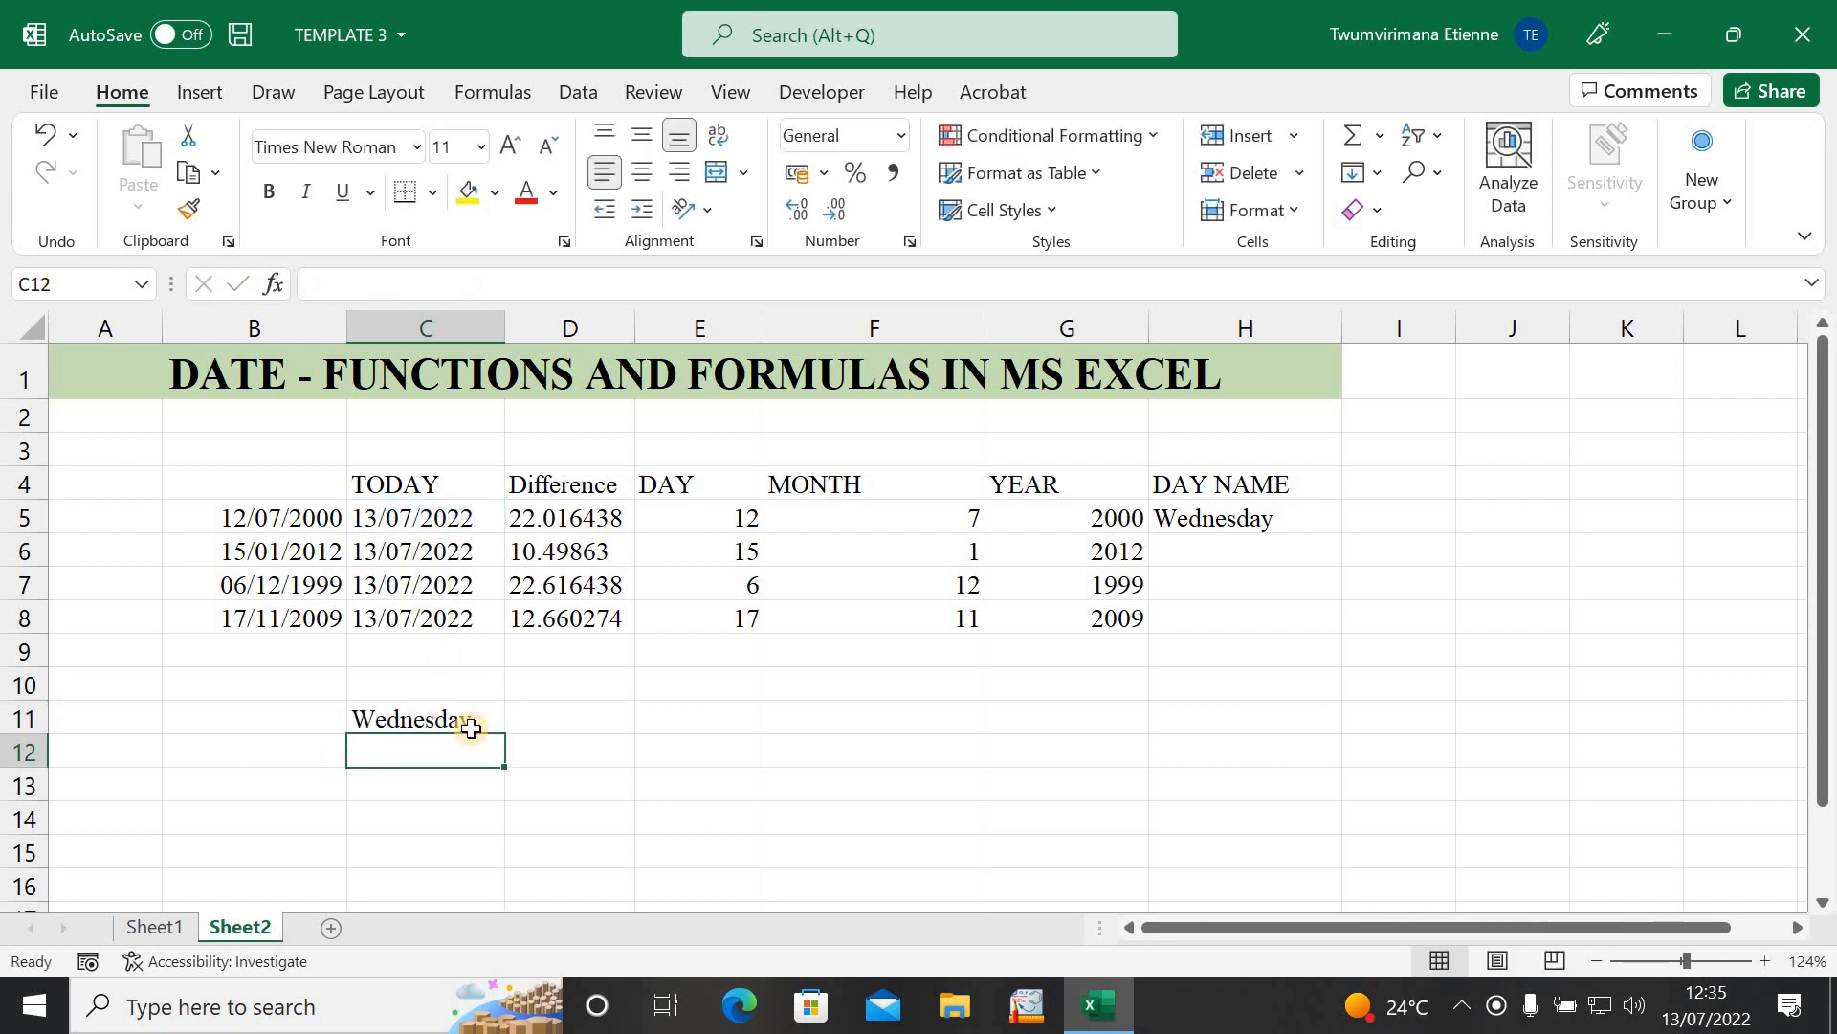
pyautogui.click(439, 722)
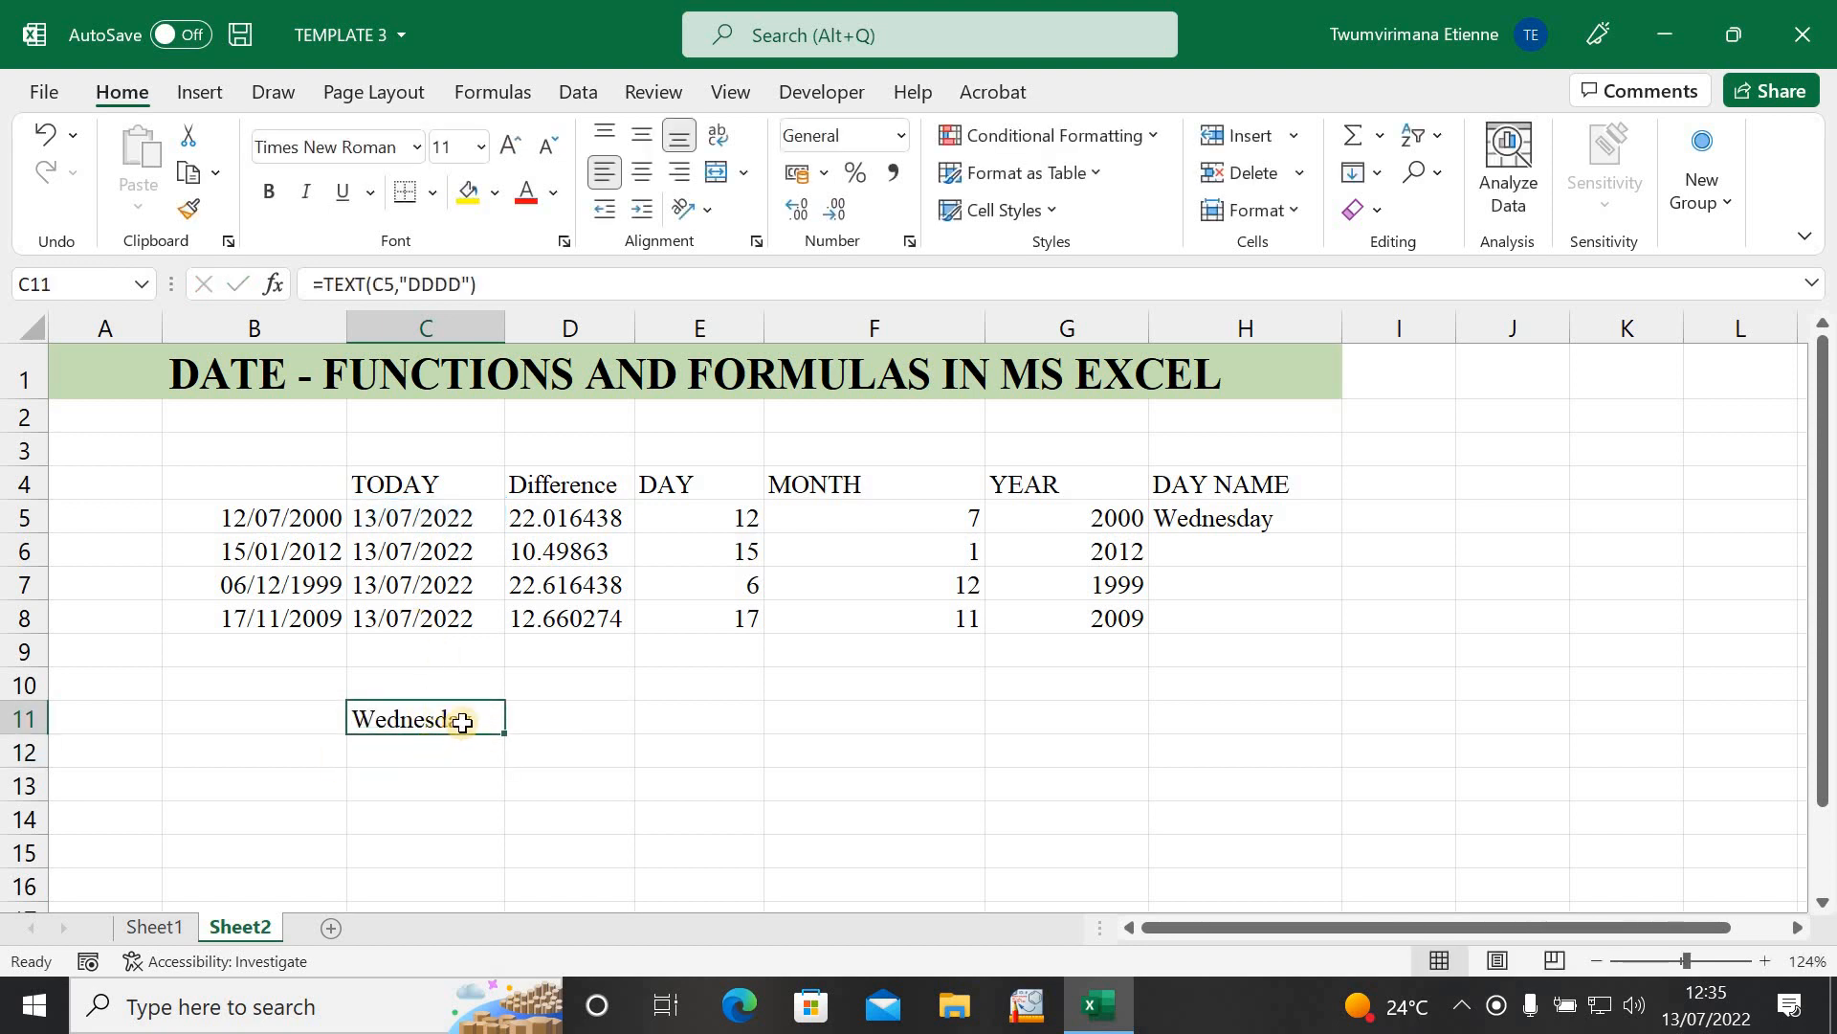
pyautogui.click(870, 718)
# Step: Fill the weekday-name formula from H5 down through H8 for the remaining dates
pyautogui.click(1241, 521)
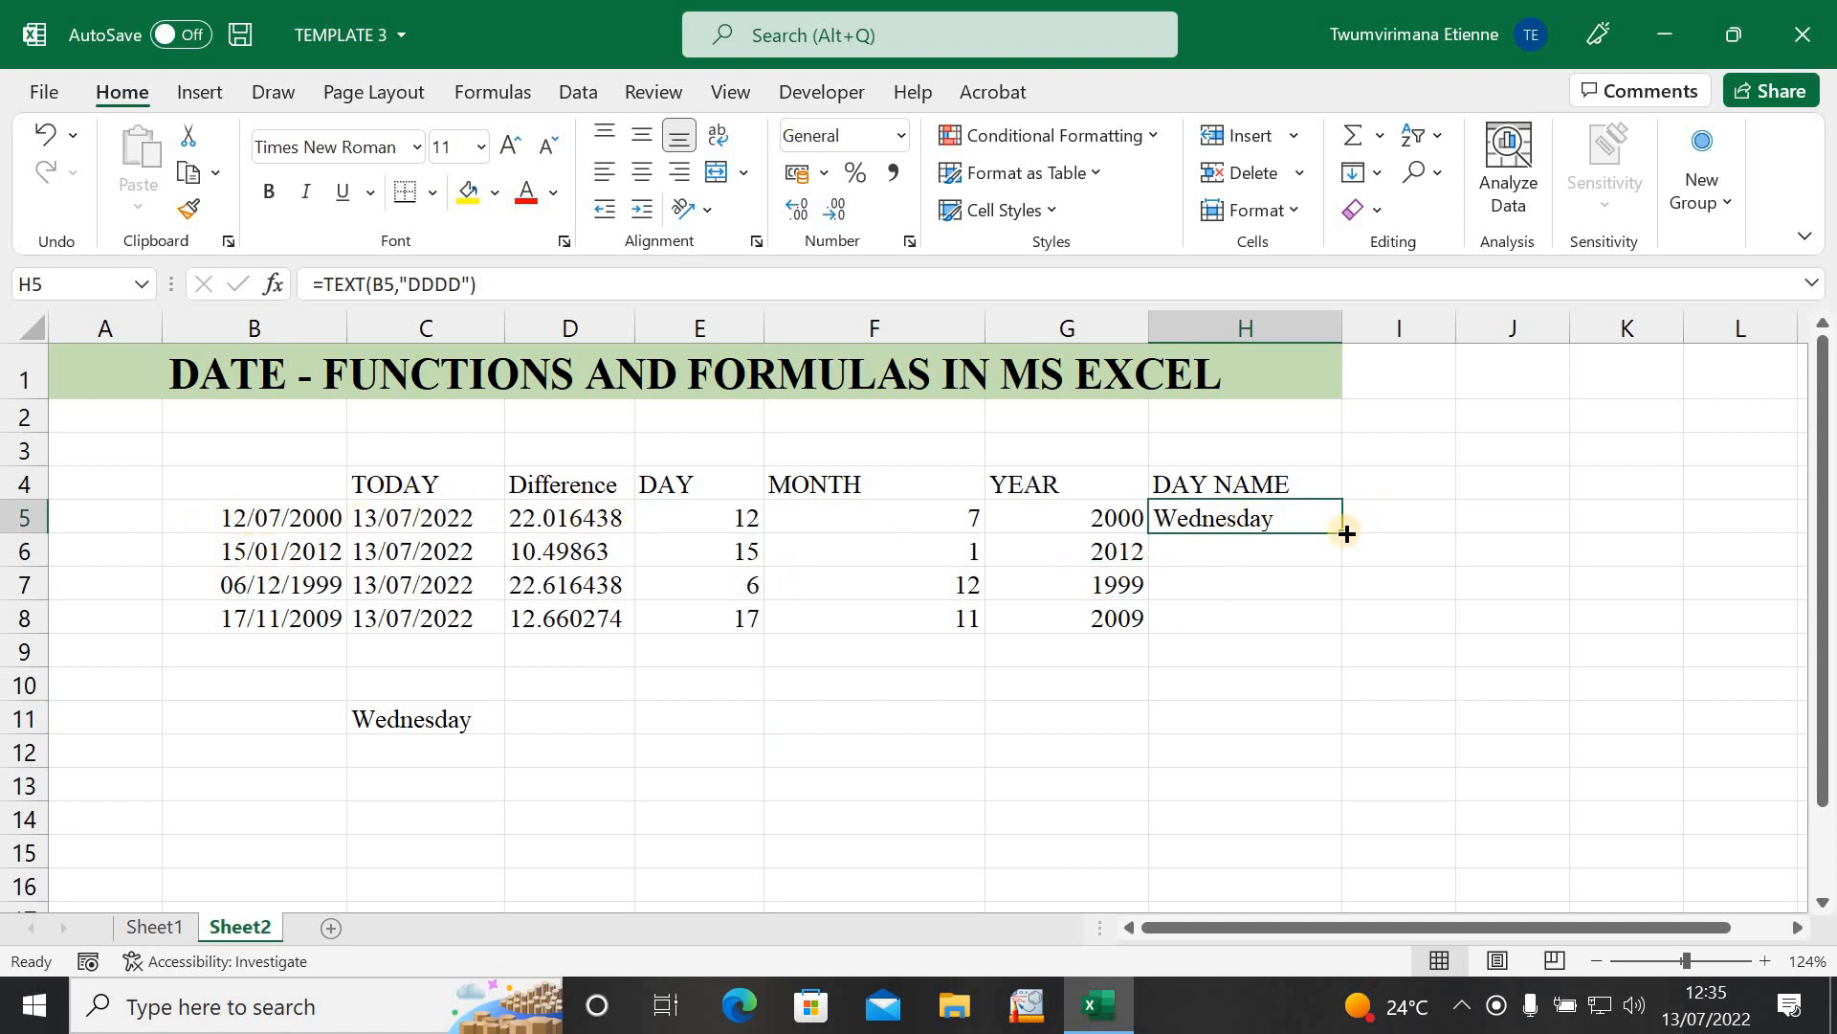
pyautogui.moveTo(1345, 534); pyautogui.dragTo(1316, 612)
pyautogui.click(1220, 611)
pyautogui.click(1187, 576)
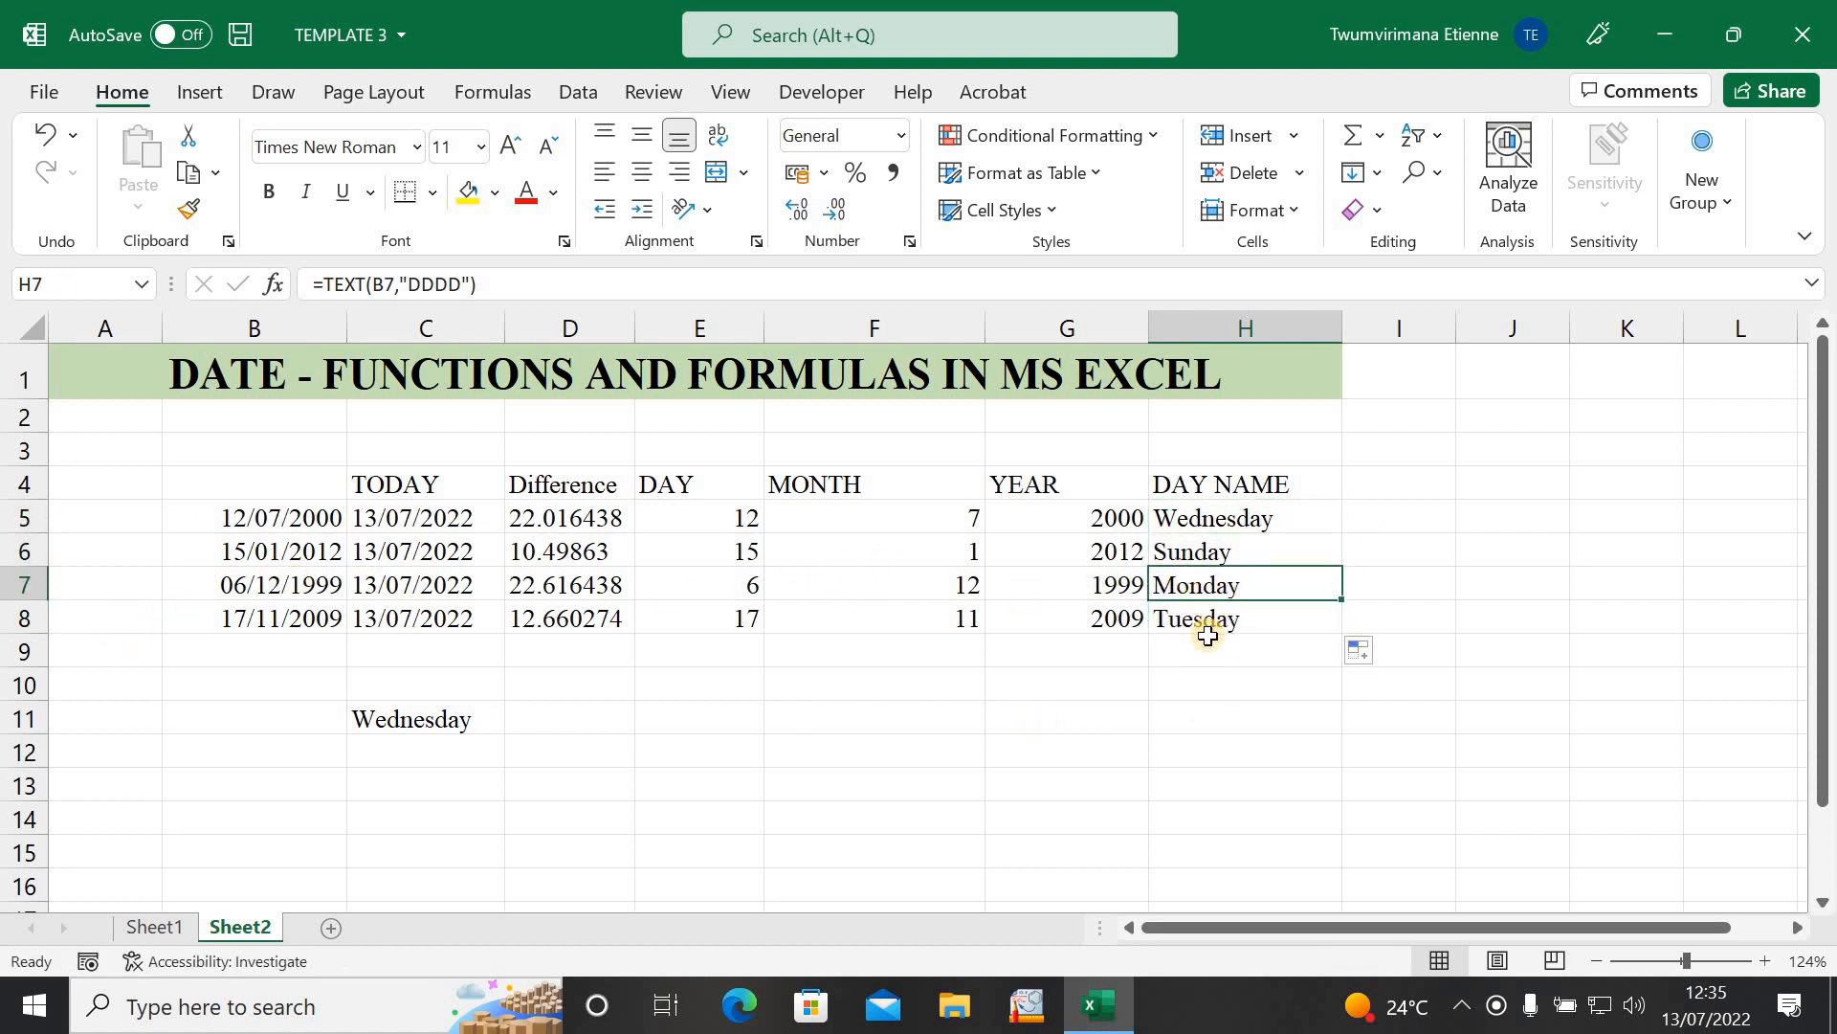
pyautogui.moveTo(983, 680); pyautogui.dragTo(1019, 678)
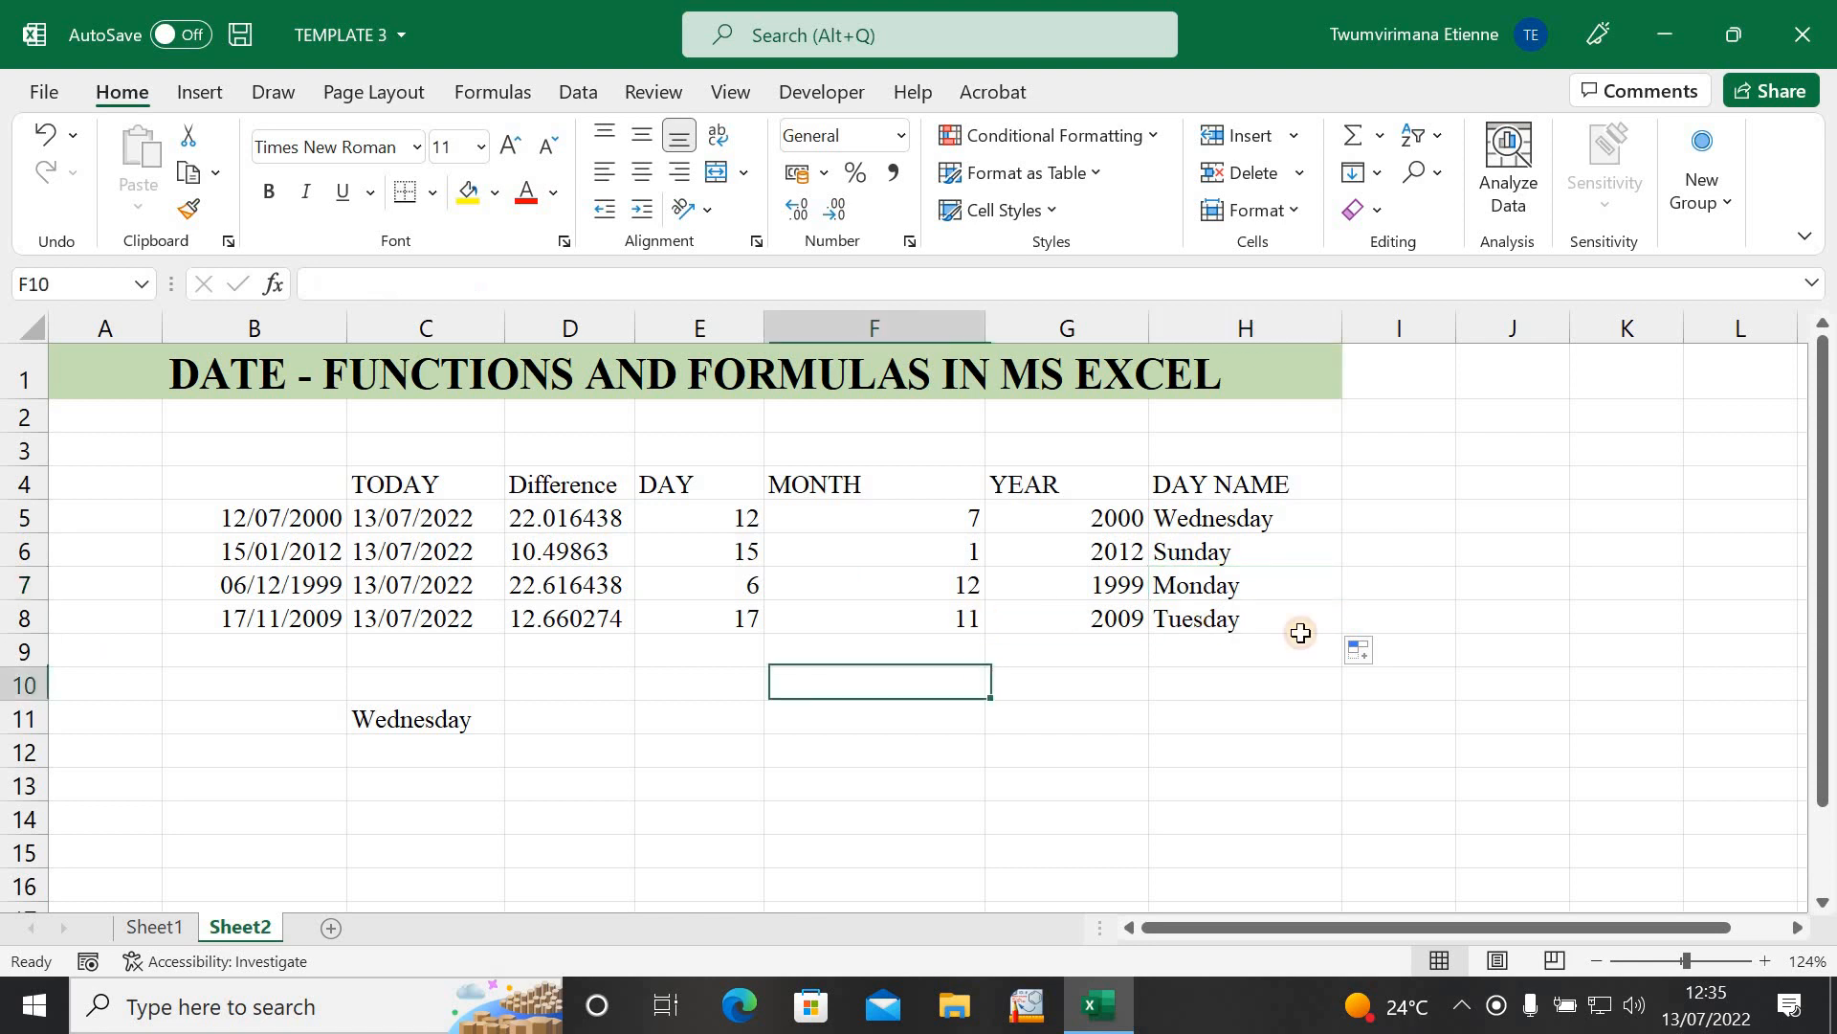
pyautogui.click(1257, 685)
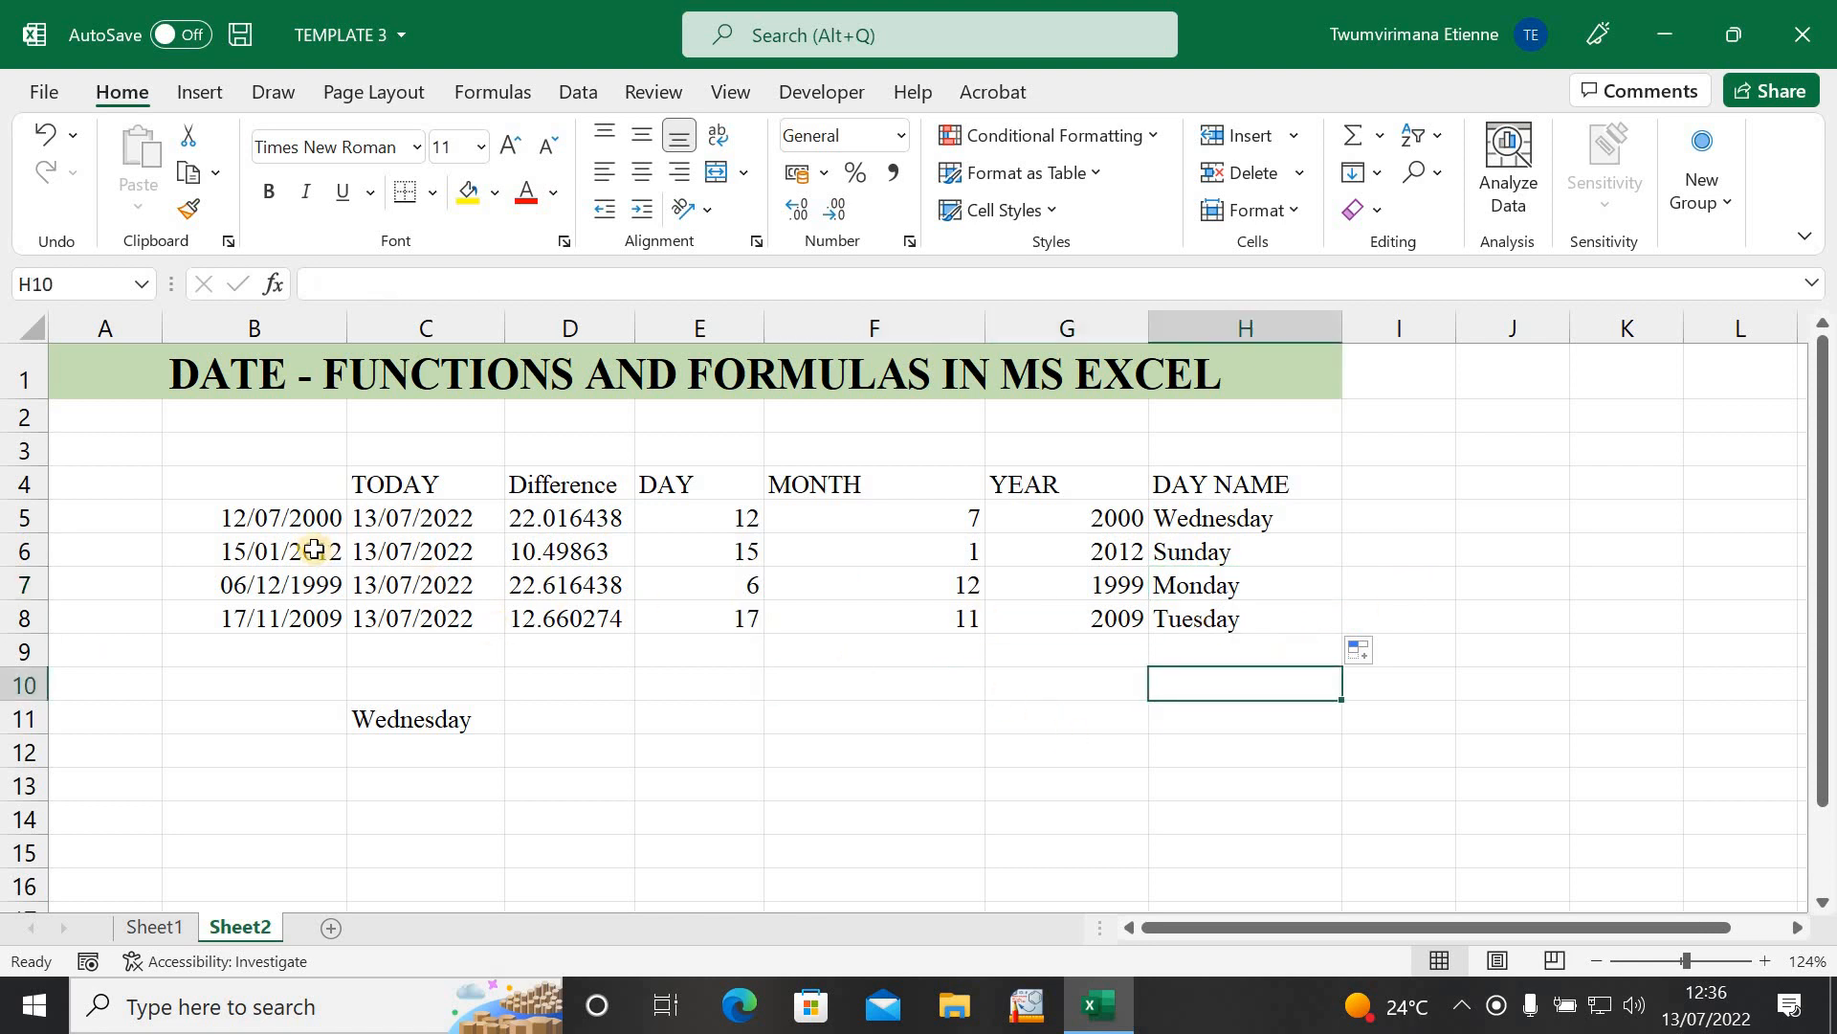
pyautogui.click(276, 658)
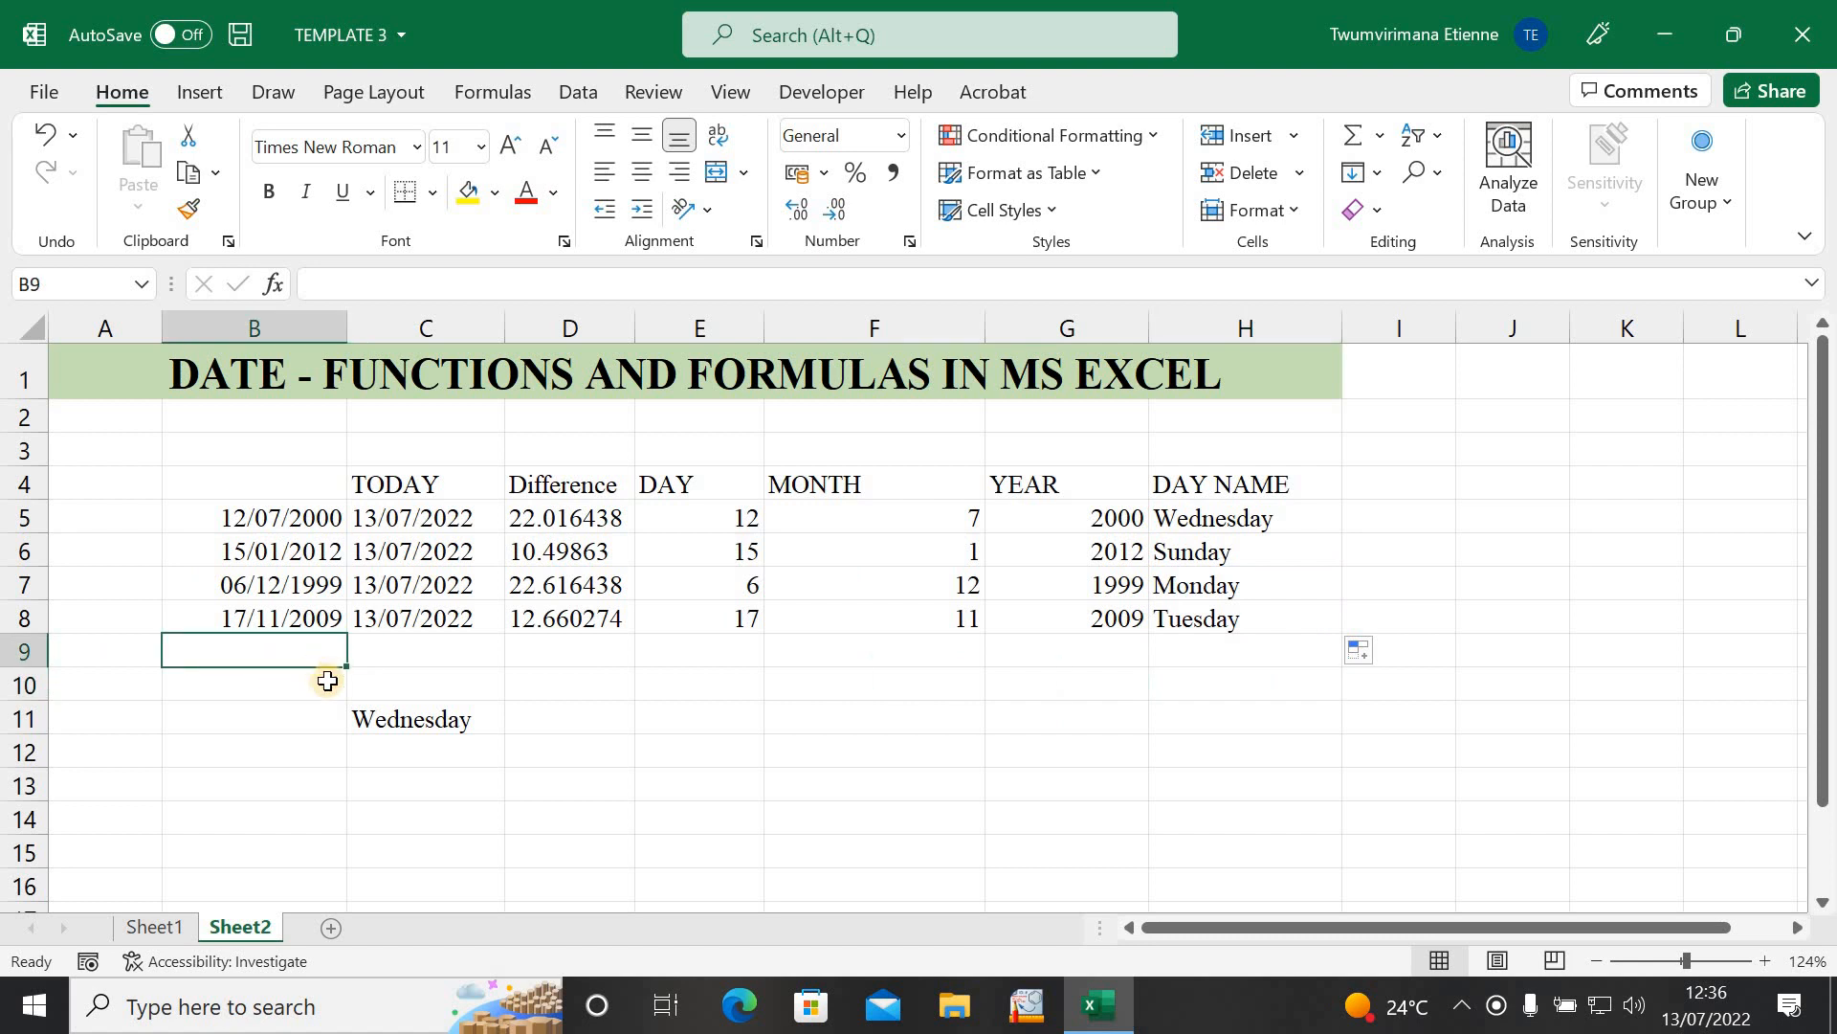
pyautogui.click(321, 714)
pyautogui.click(323, 777)
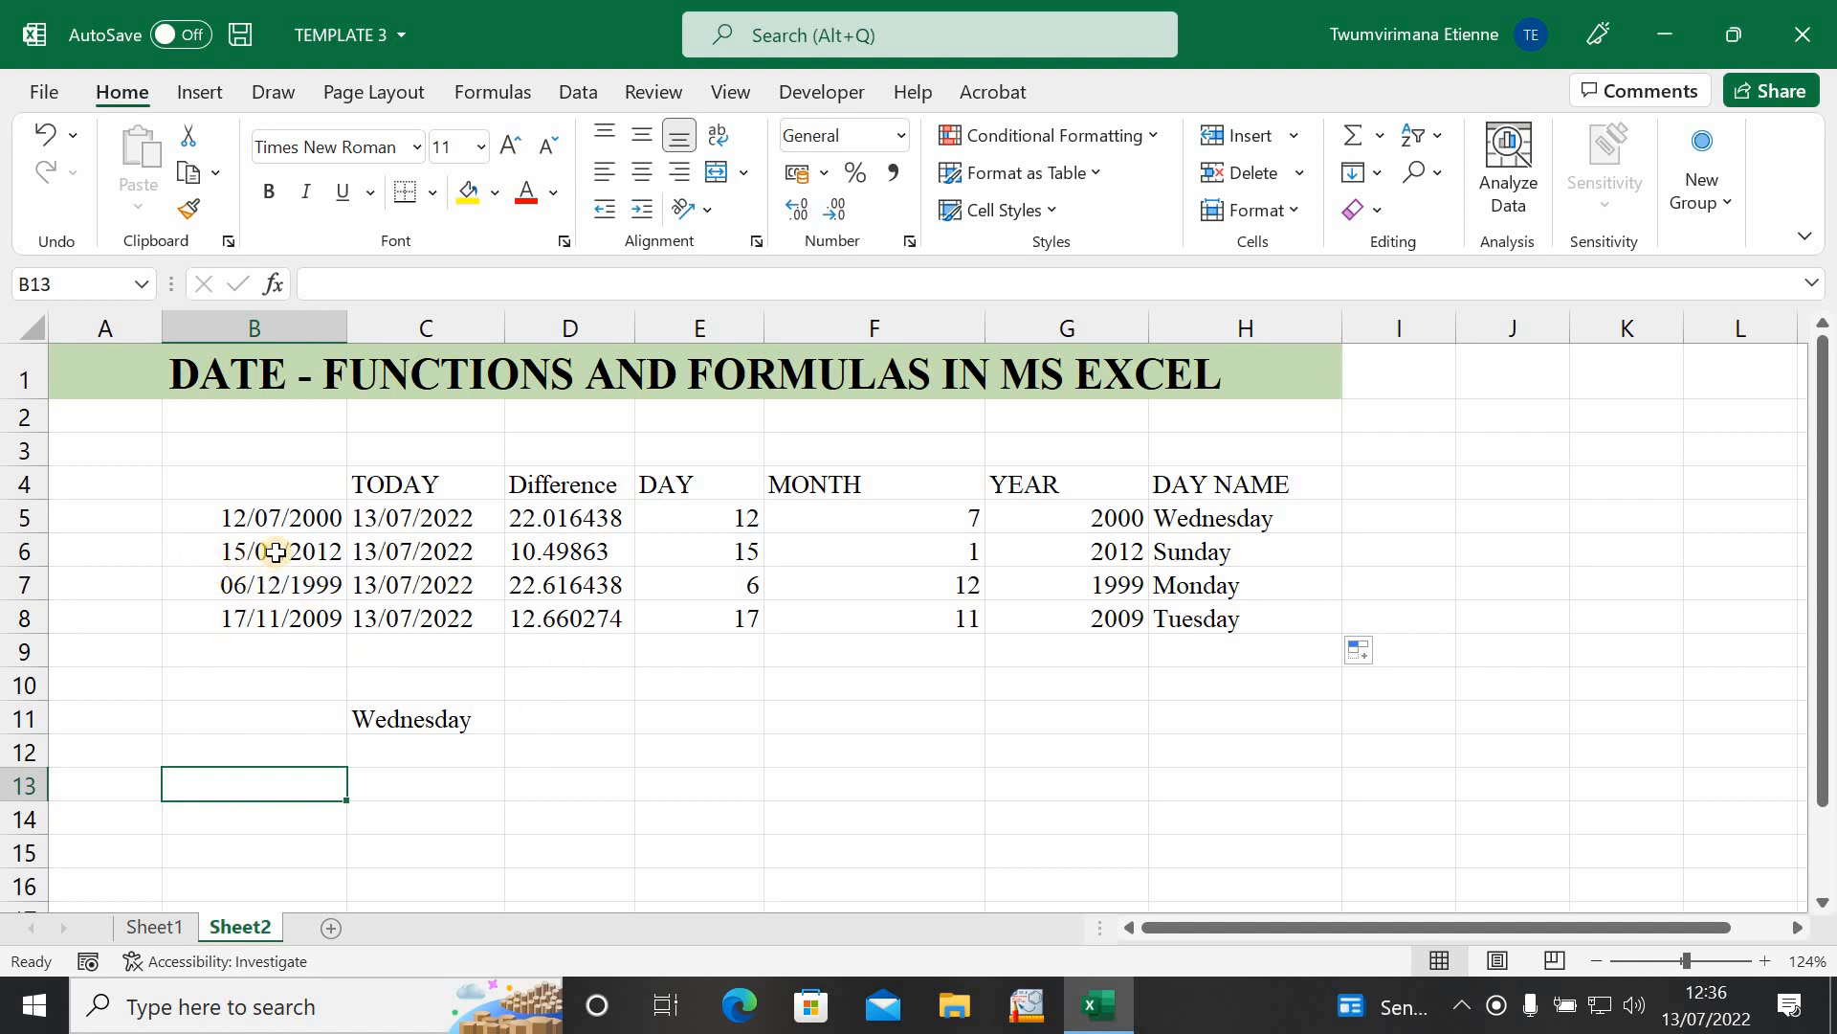
pyautogui.click(1320, 541)
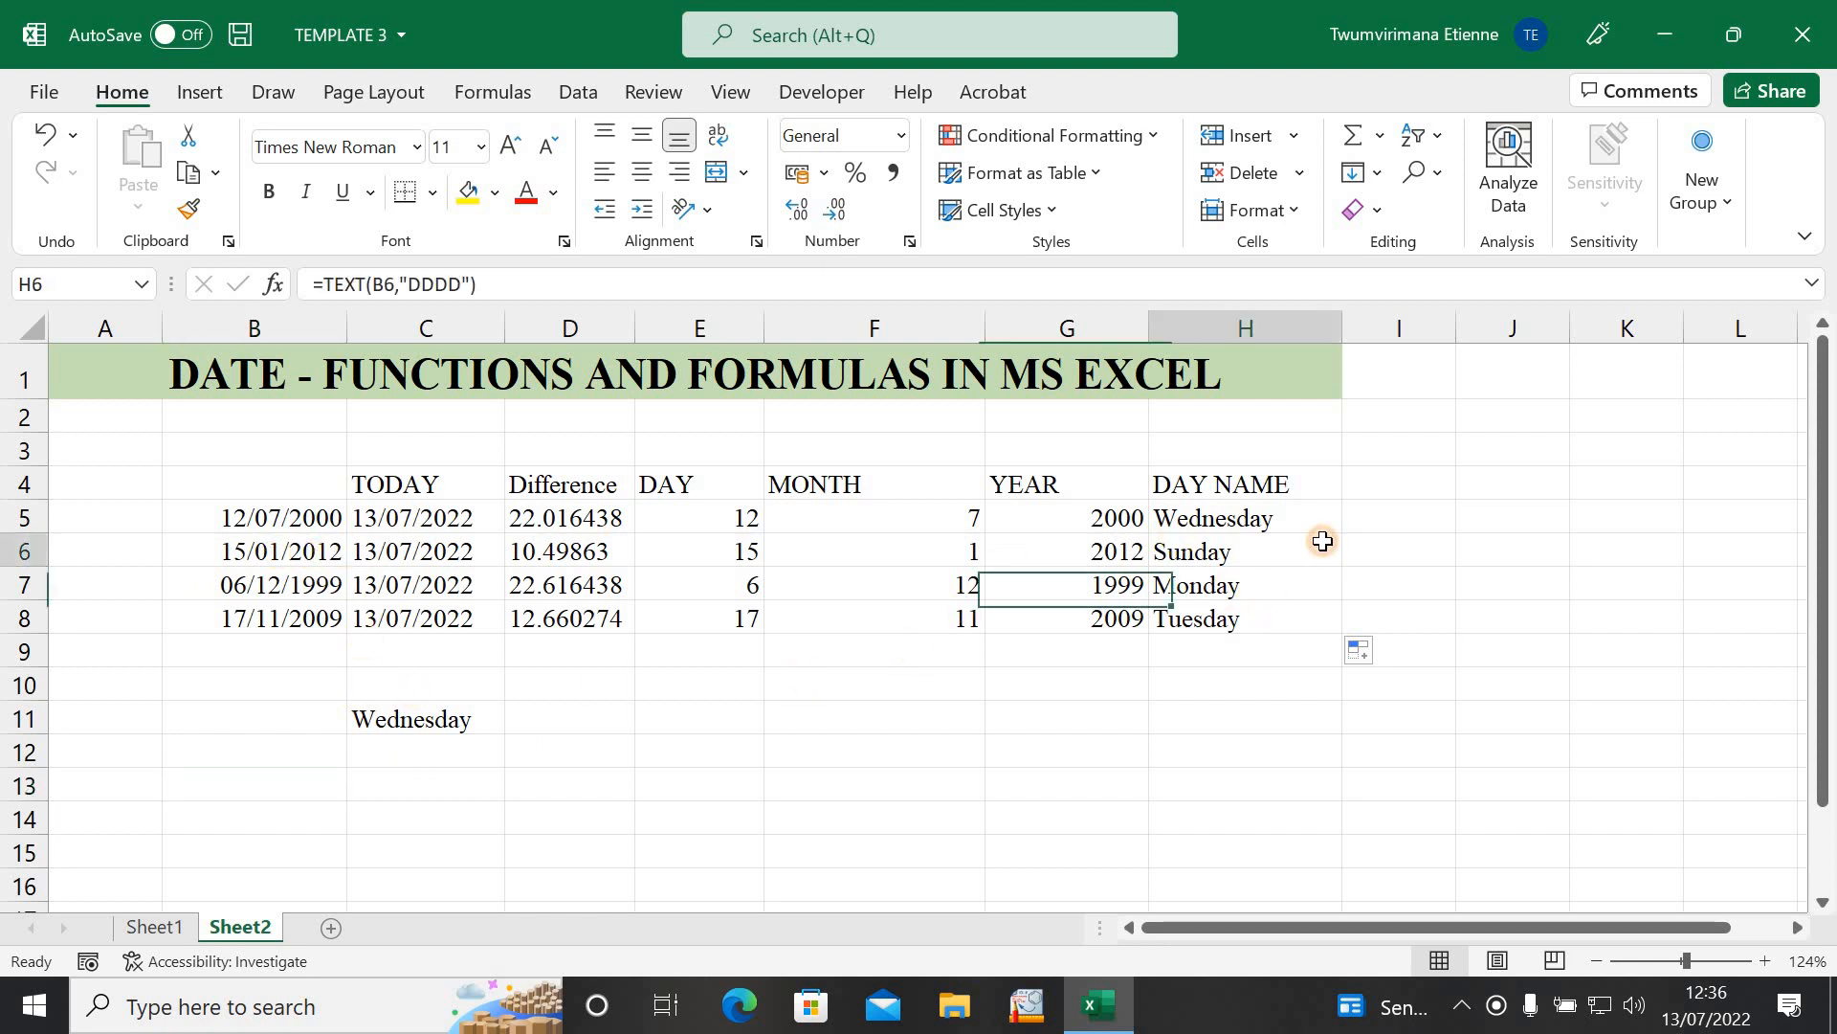
pyautogui.click(1247, 586)
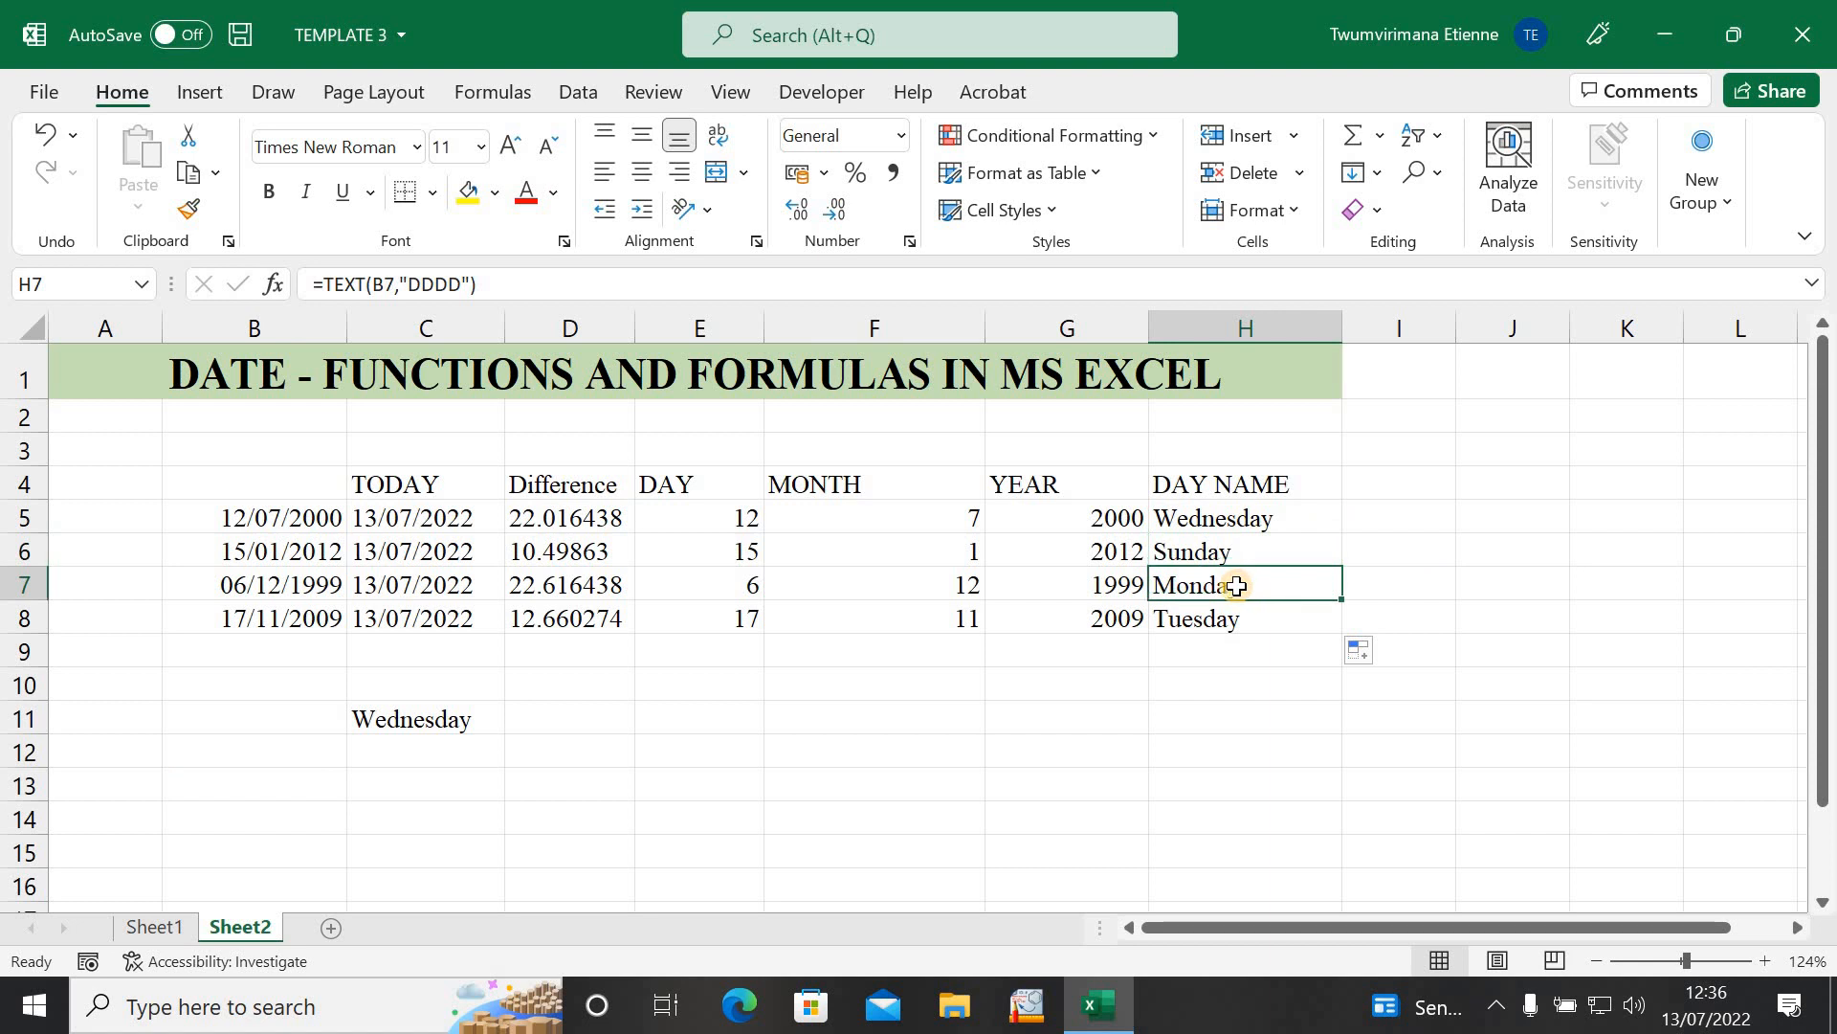
pyautogui.click(1244, 557)
# Step: Enter the heading MONTH NAME in I4 and widen column I to fit it
pyautogui.click(1387, 494)
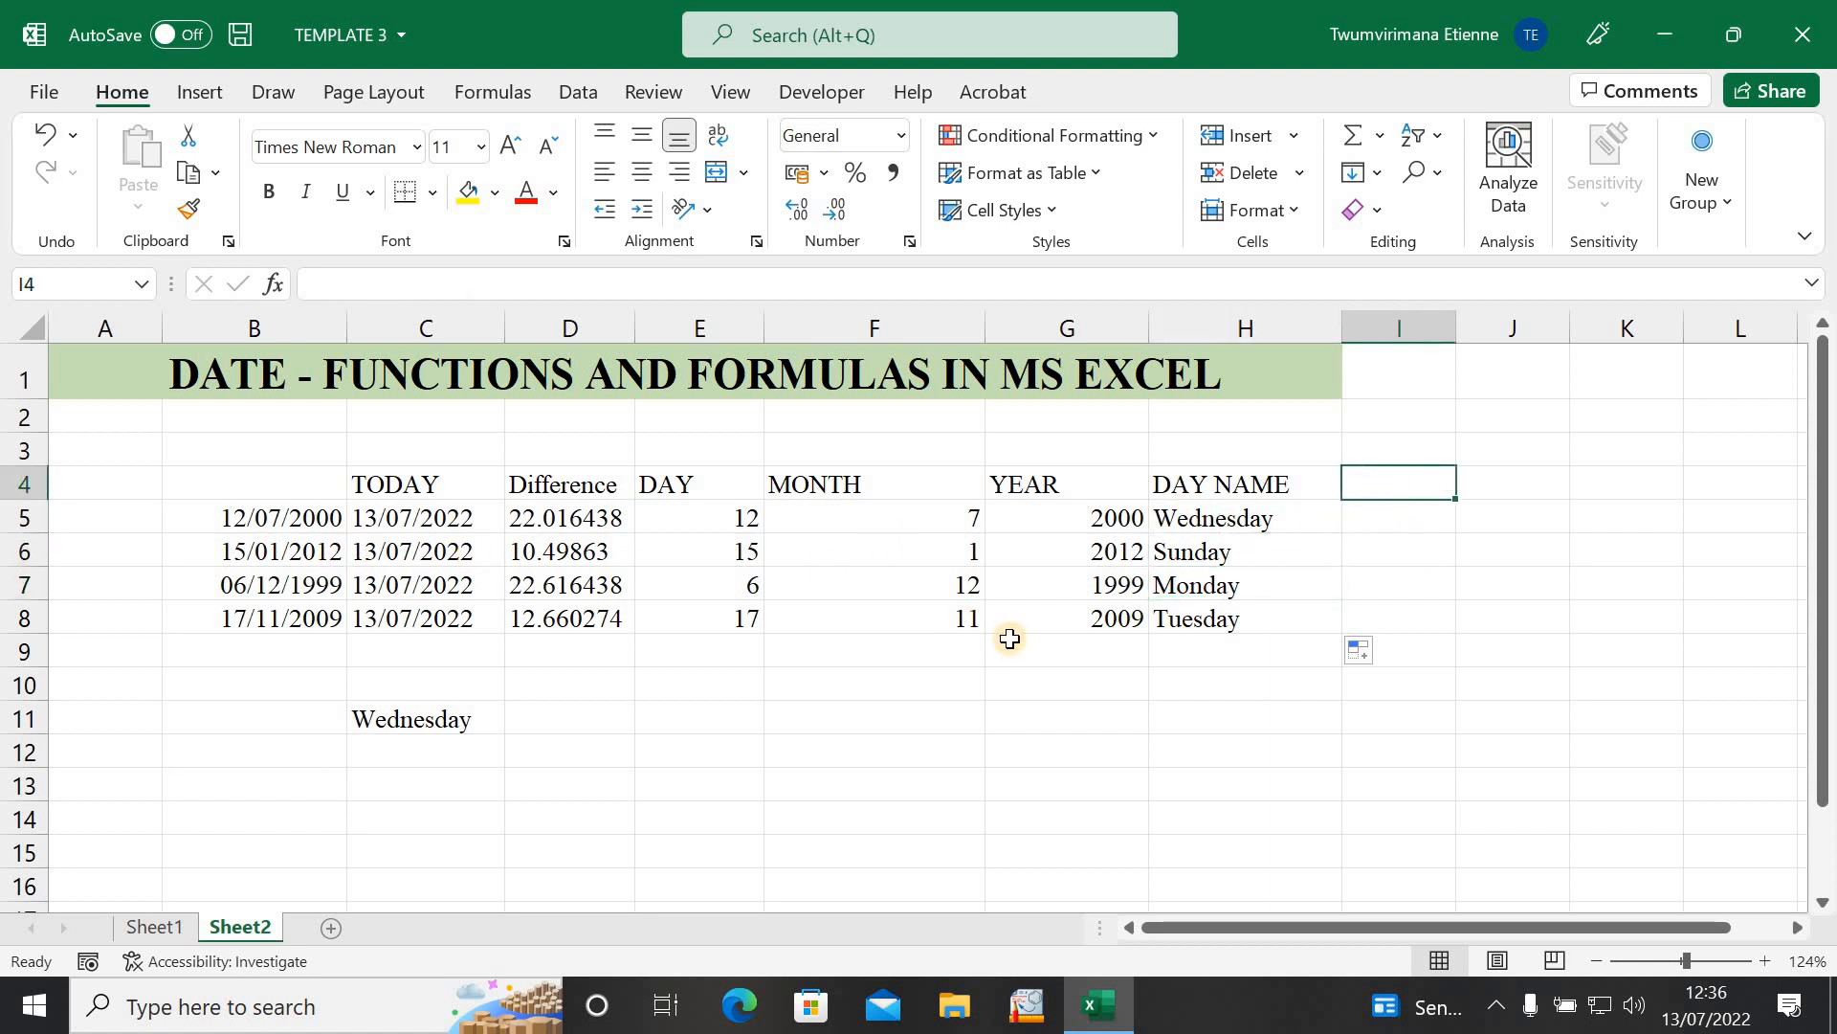
pyautogui.write('MONT')
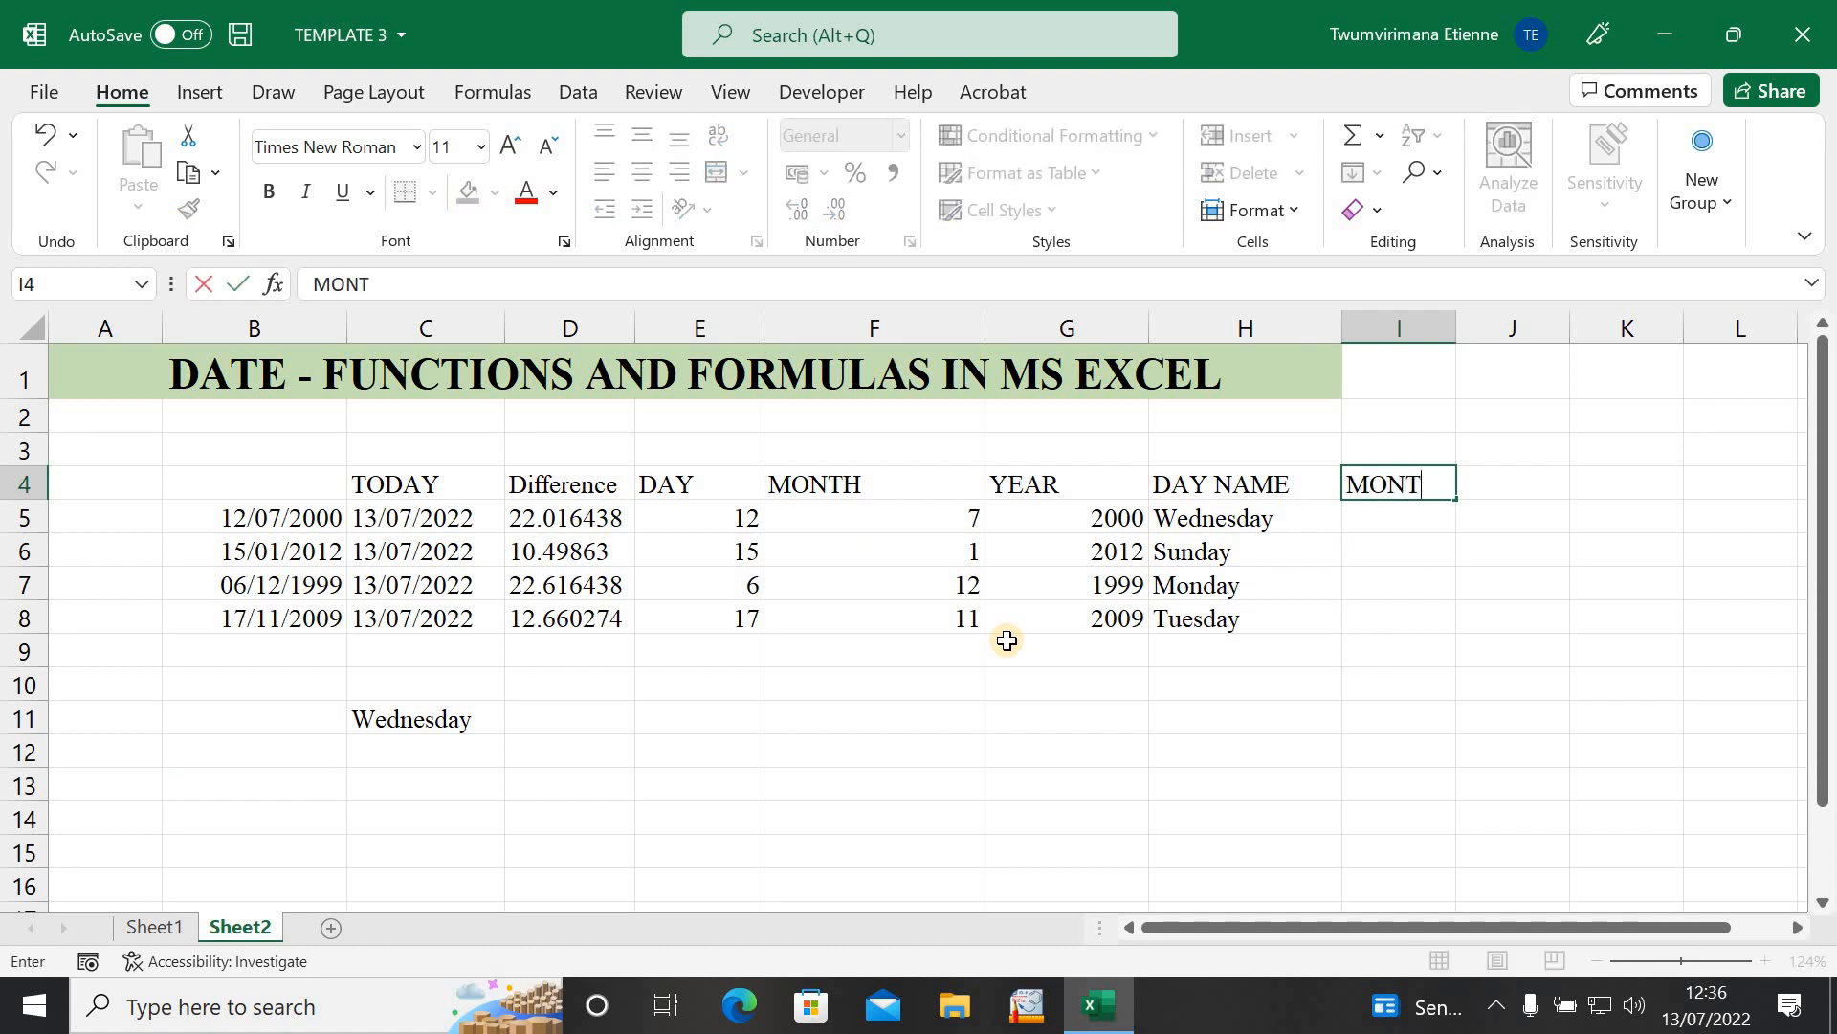
pyautogui.write('H NAME')
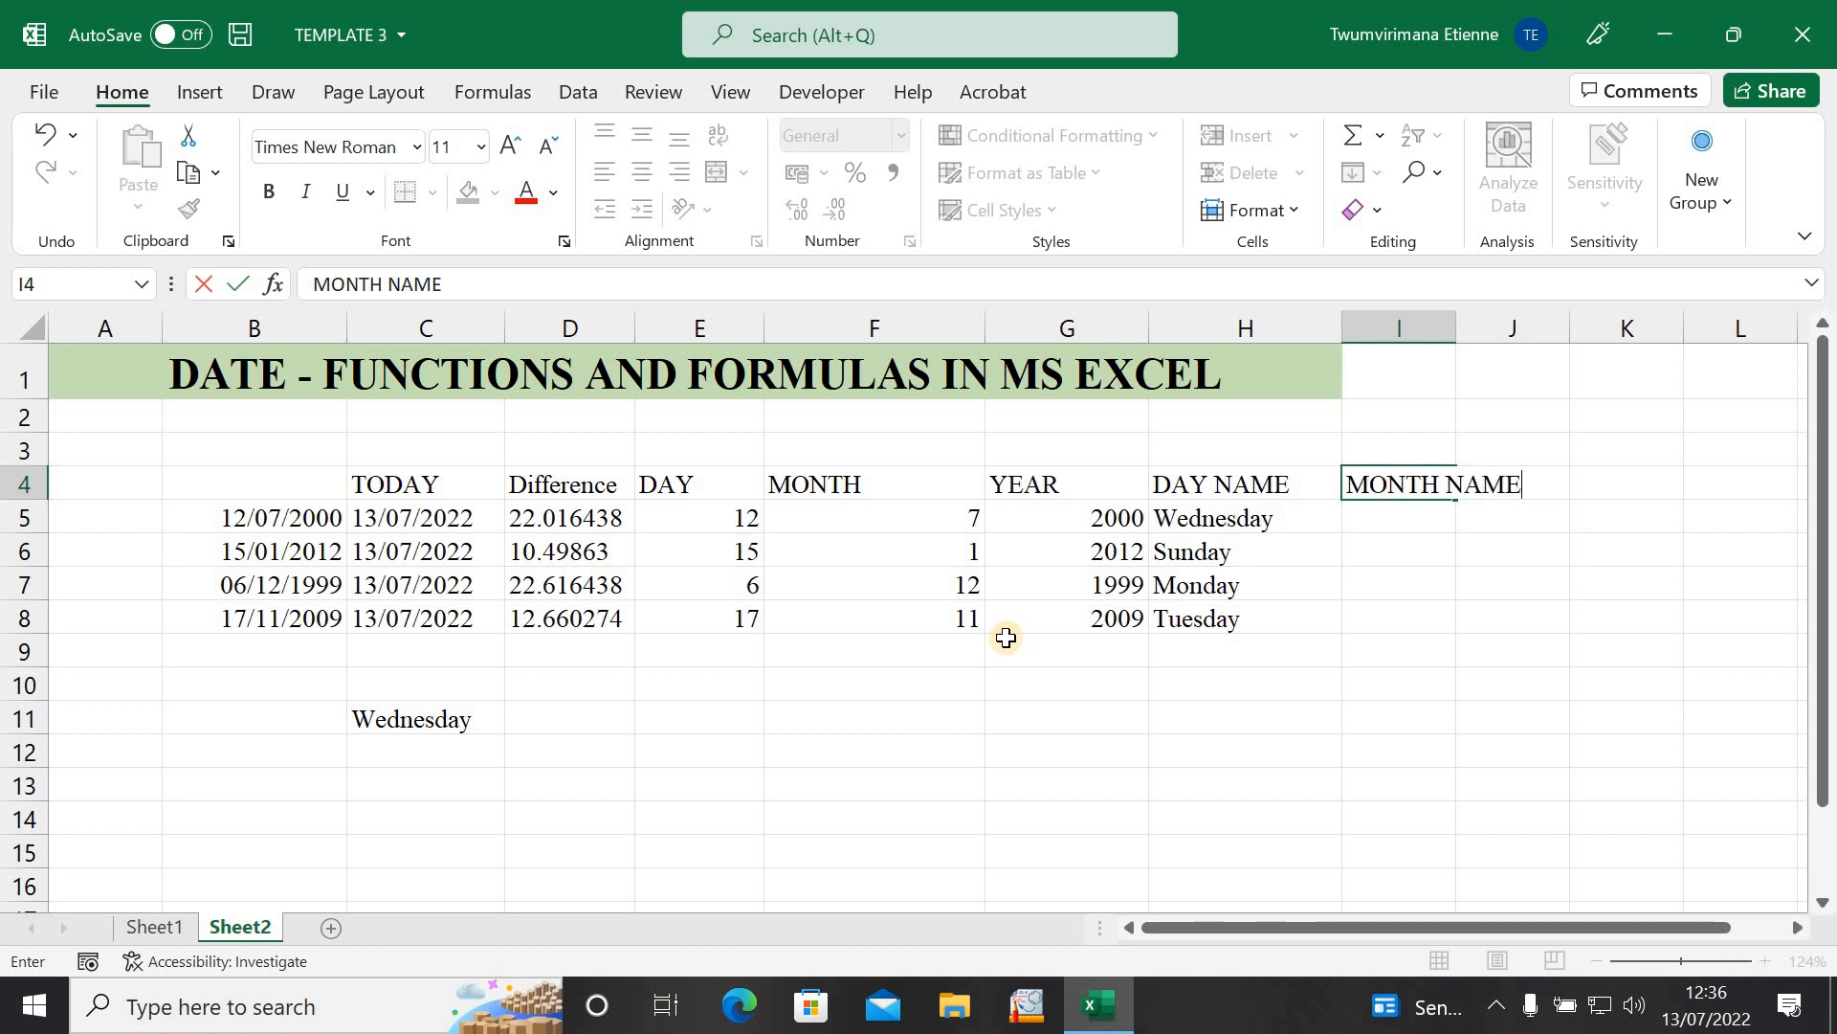
pyautogui.click(1396, 526)
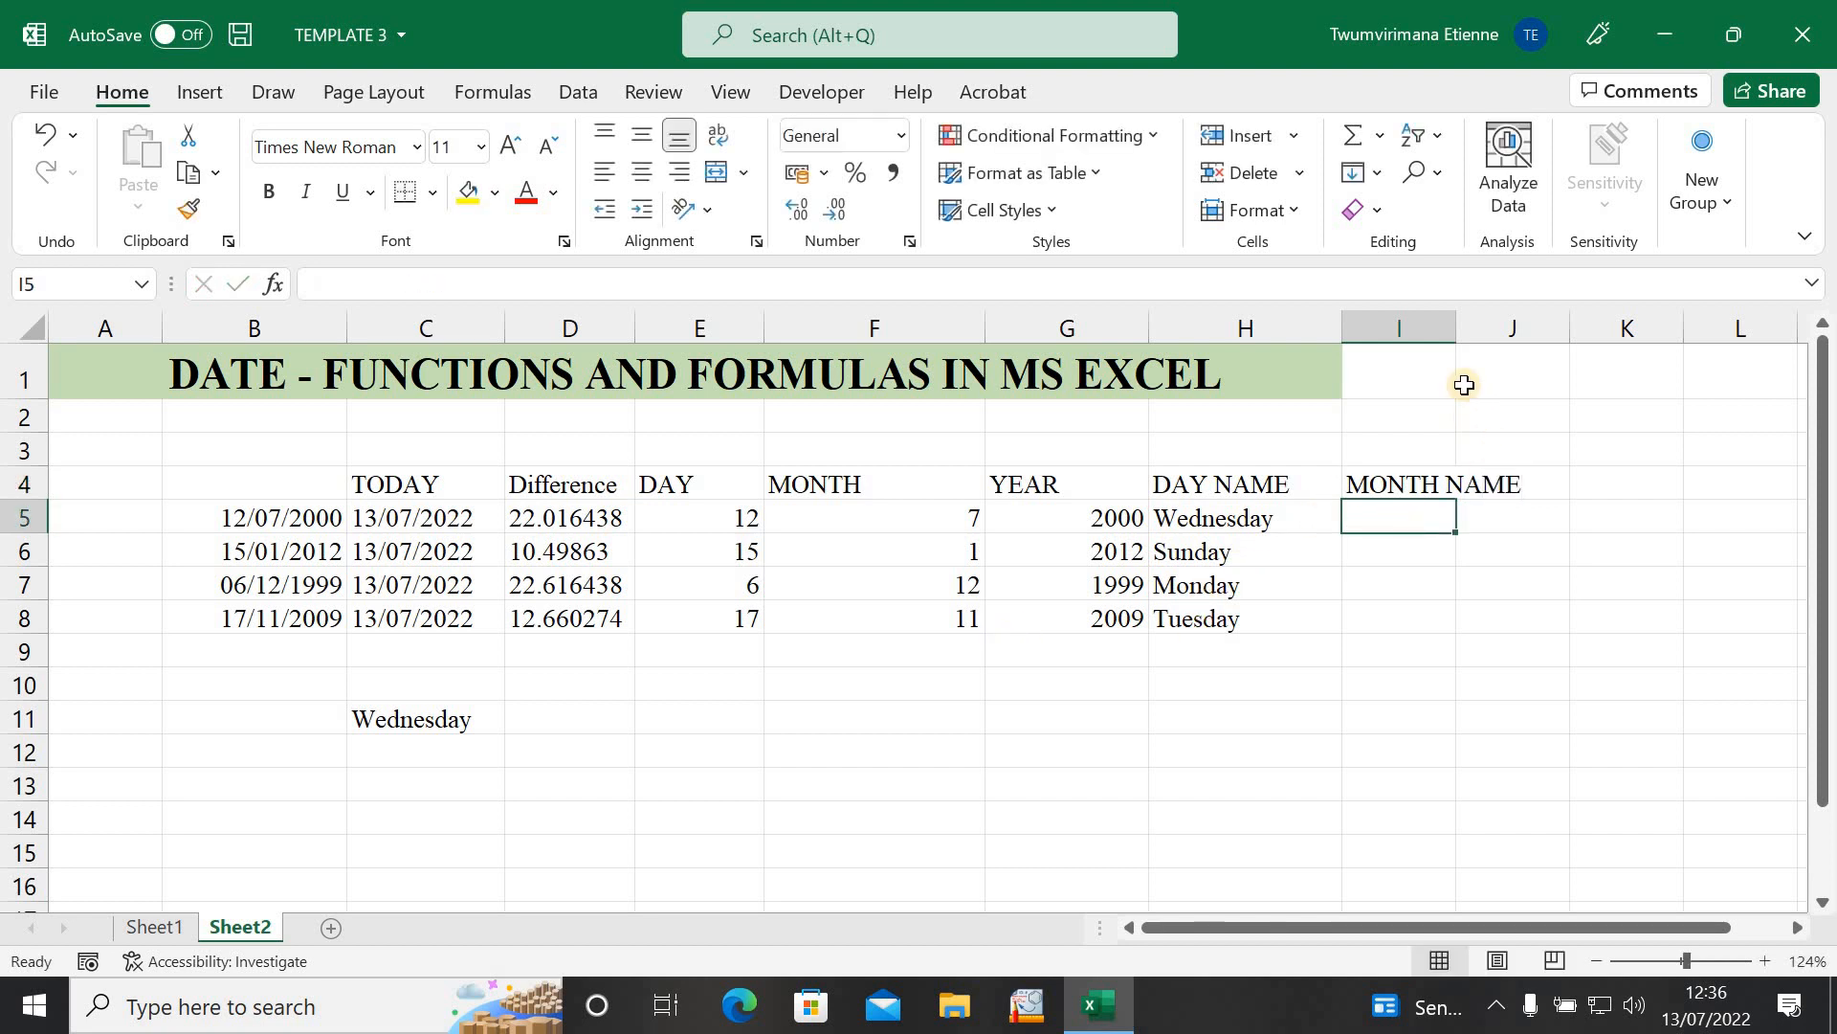
pyautogui.moveTo(1456, 328); pyautogui.dragTo(1527, 390)
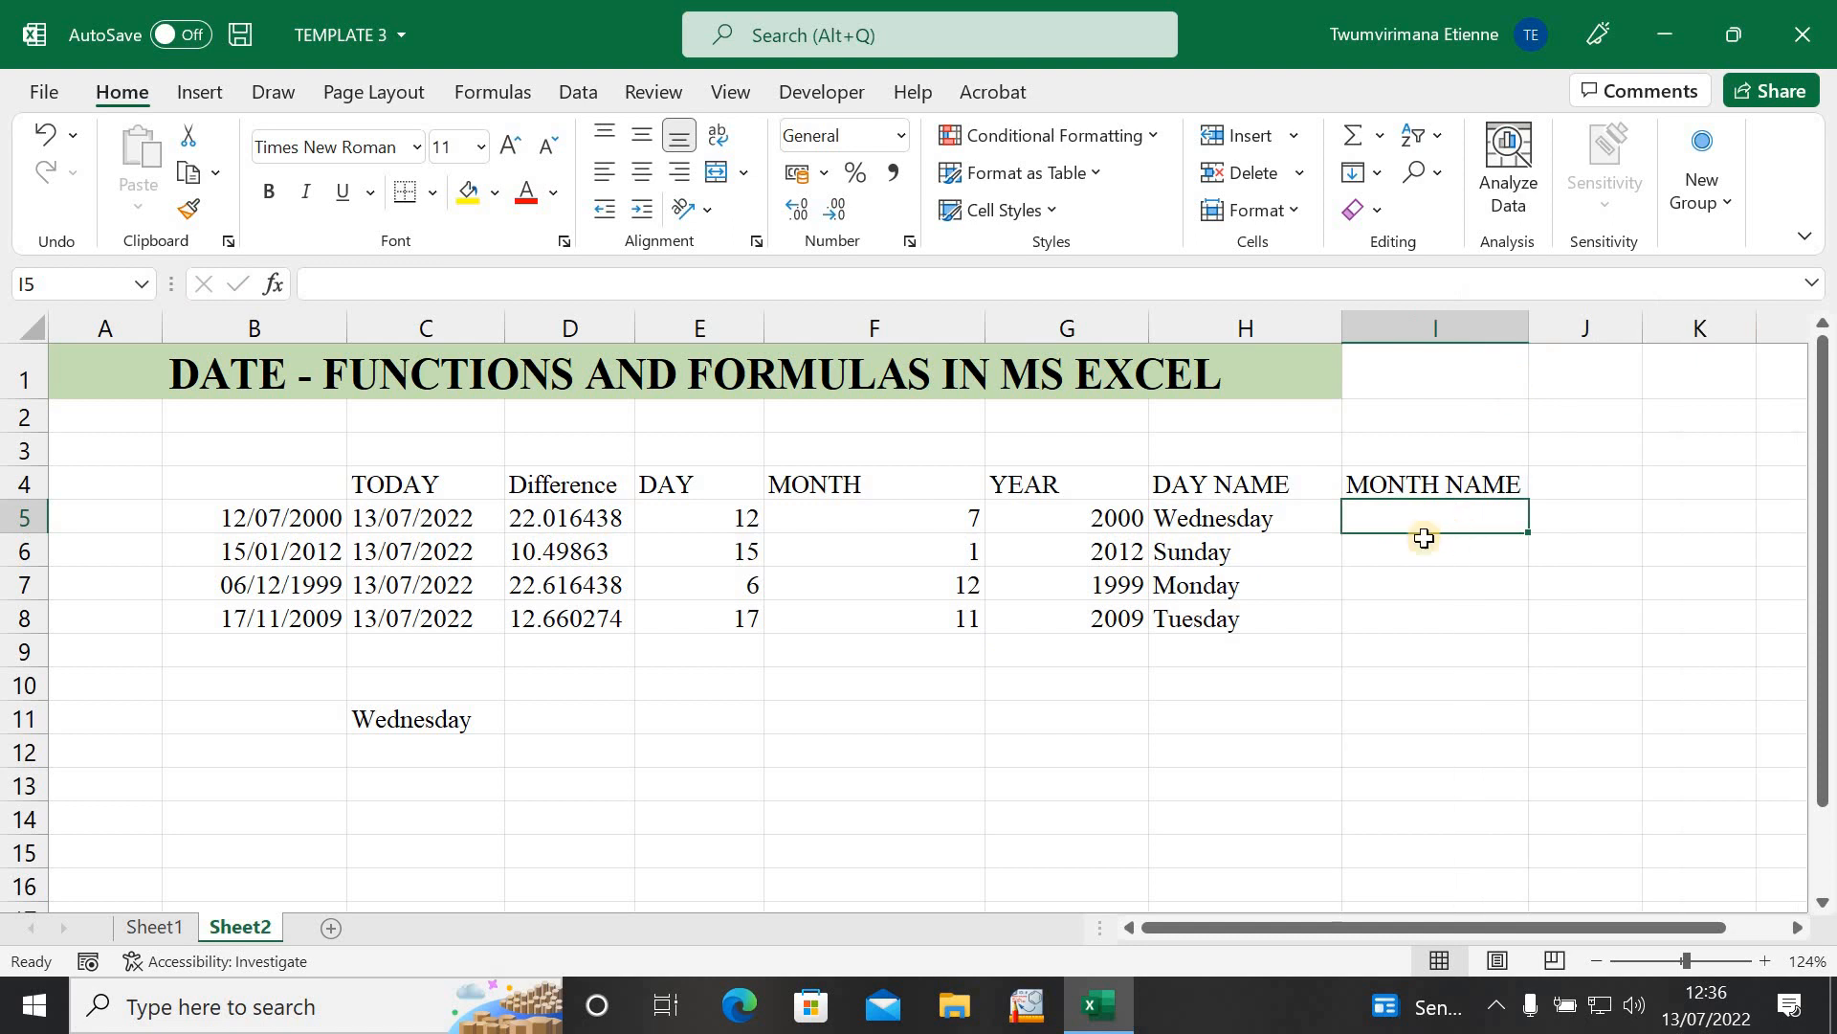
# Step: Enter the formula =TEXT(B5,"MMMM") in I5 to get the month name of the first date
pyautogui.write('=')
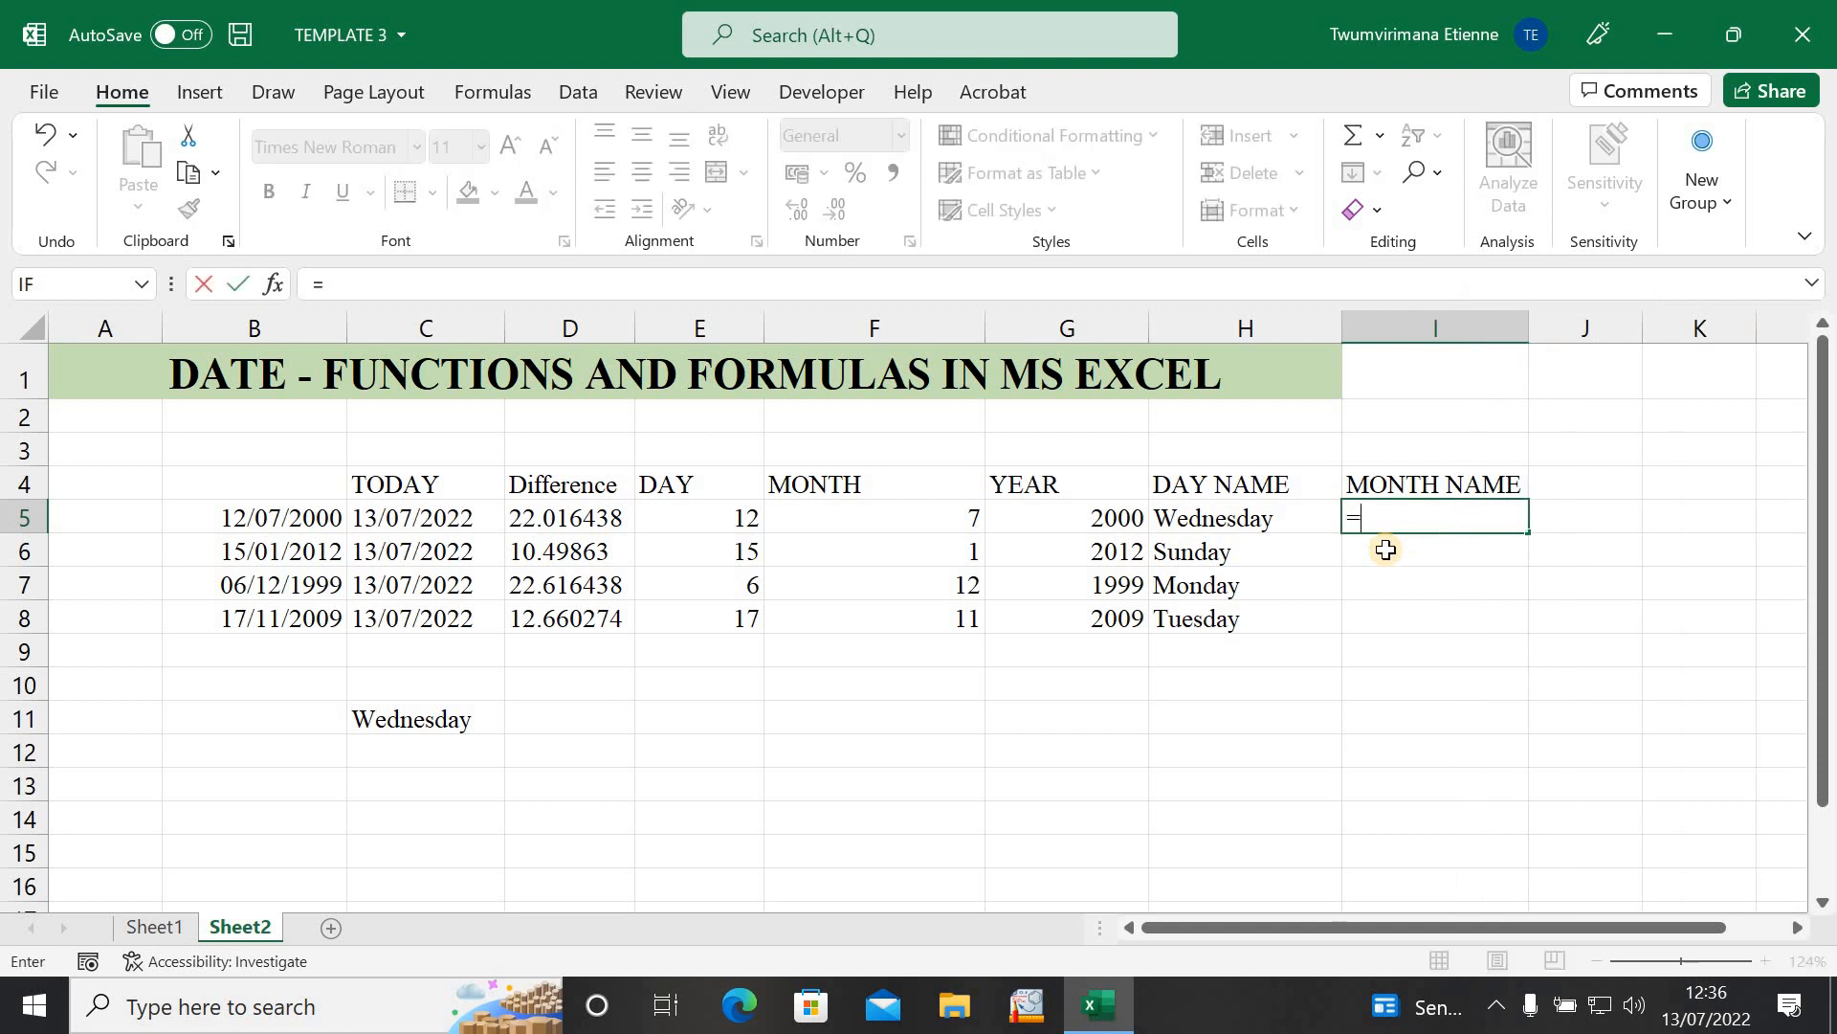
pyautogui.write('TE')
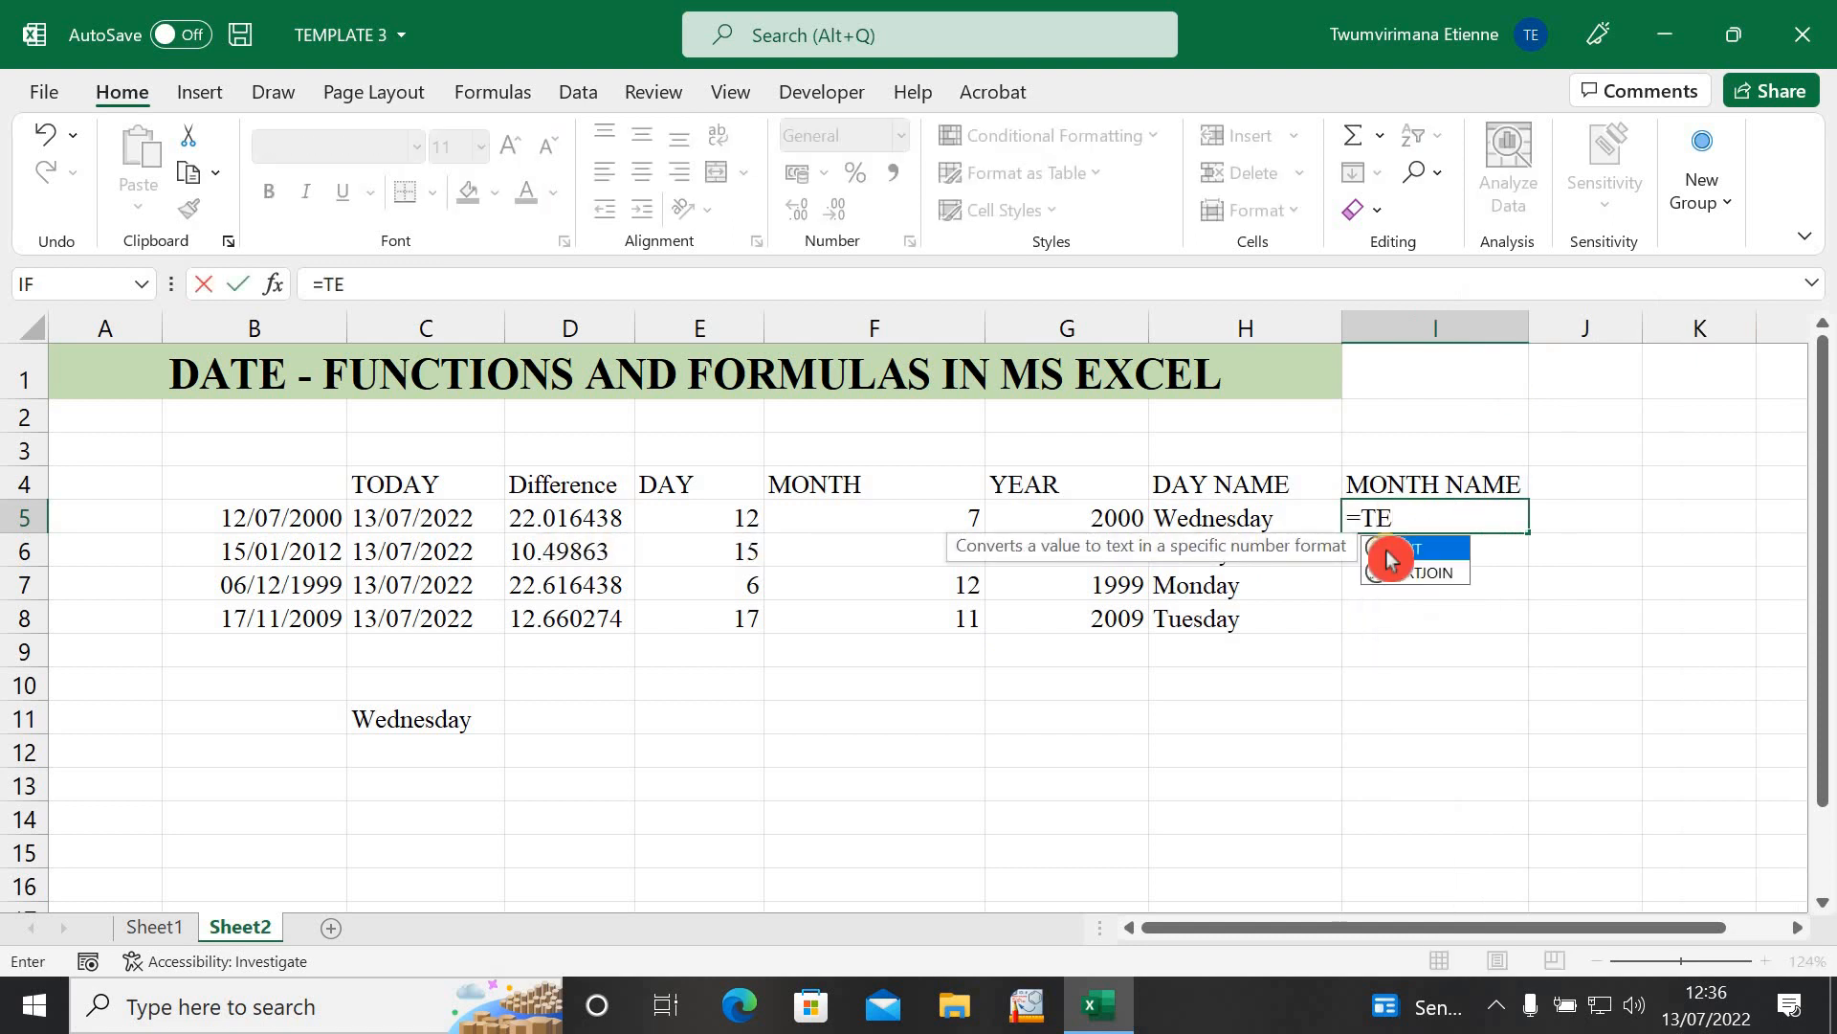
pyautogui.write('XT')
pyautogui.doubleClick(1390, 560)
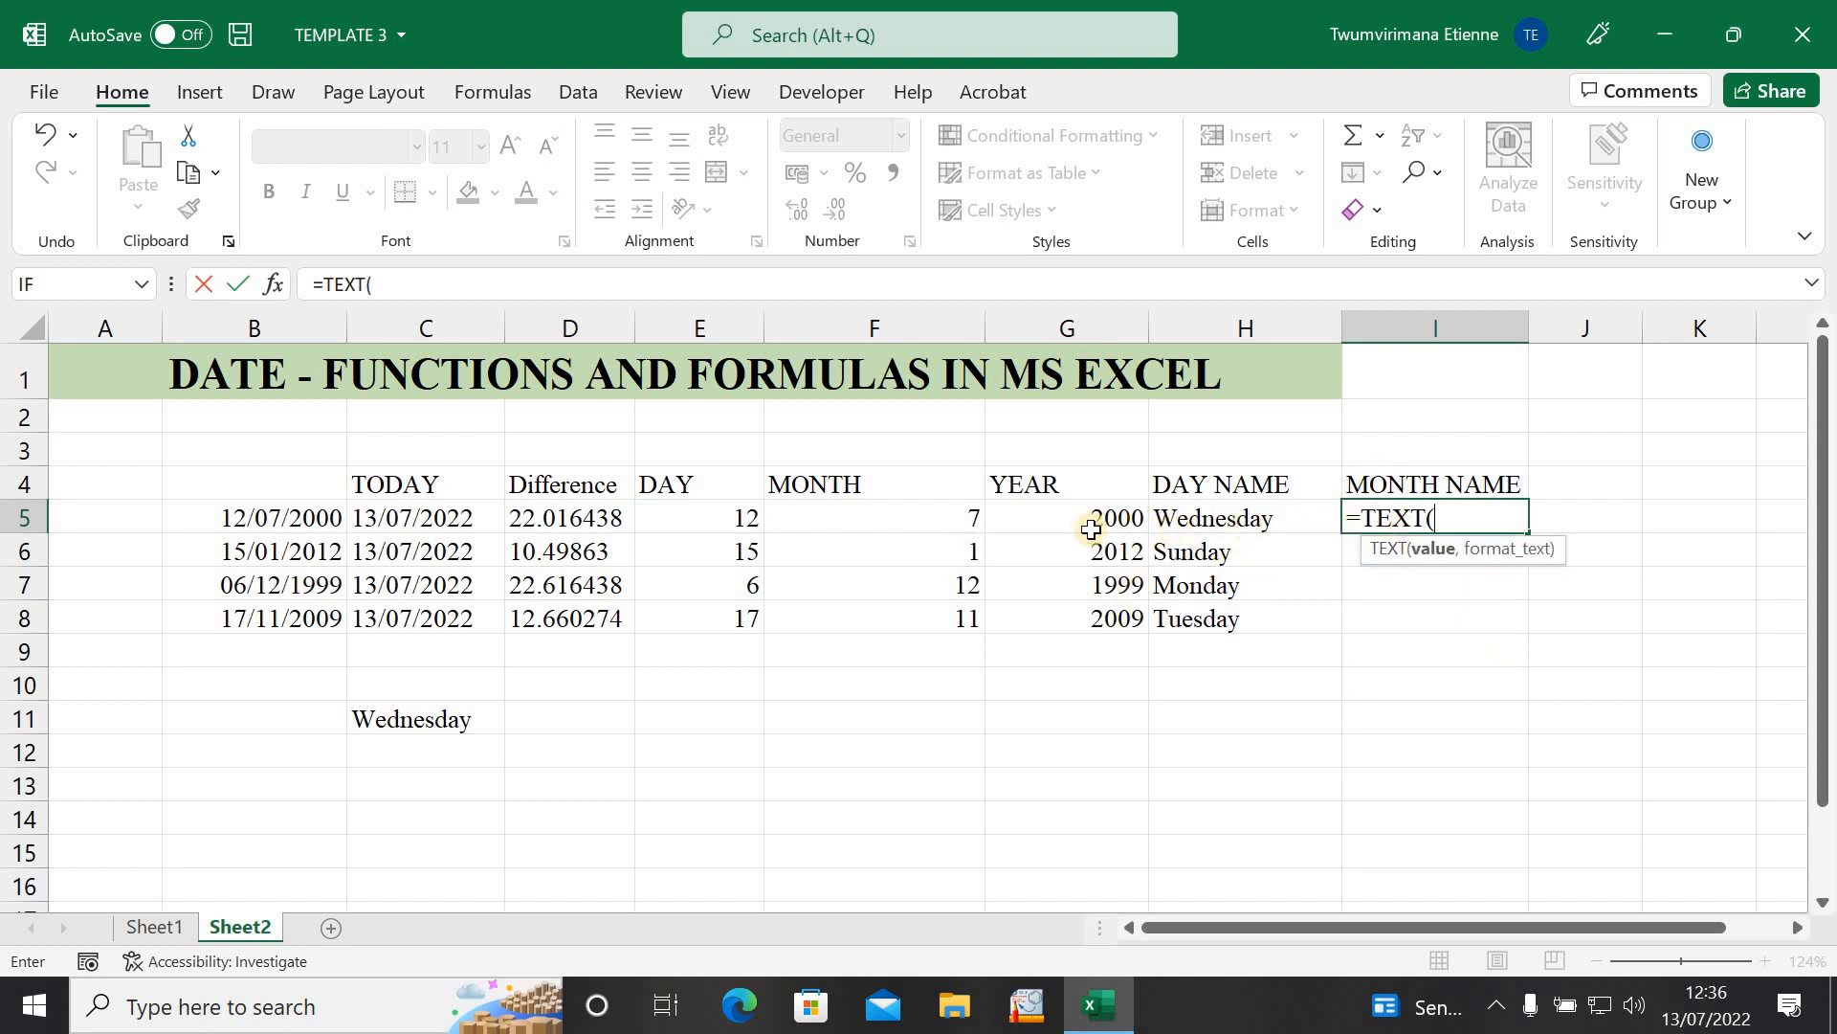
pyautogui.click(263, 517)
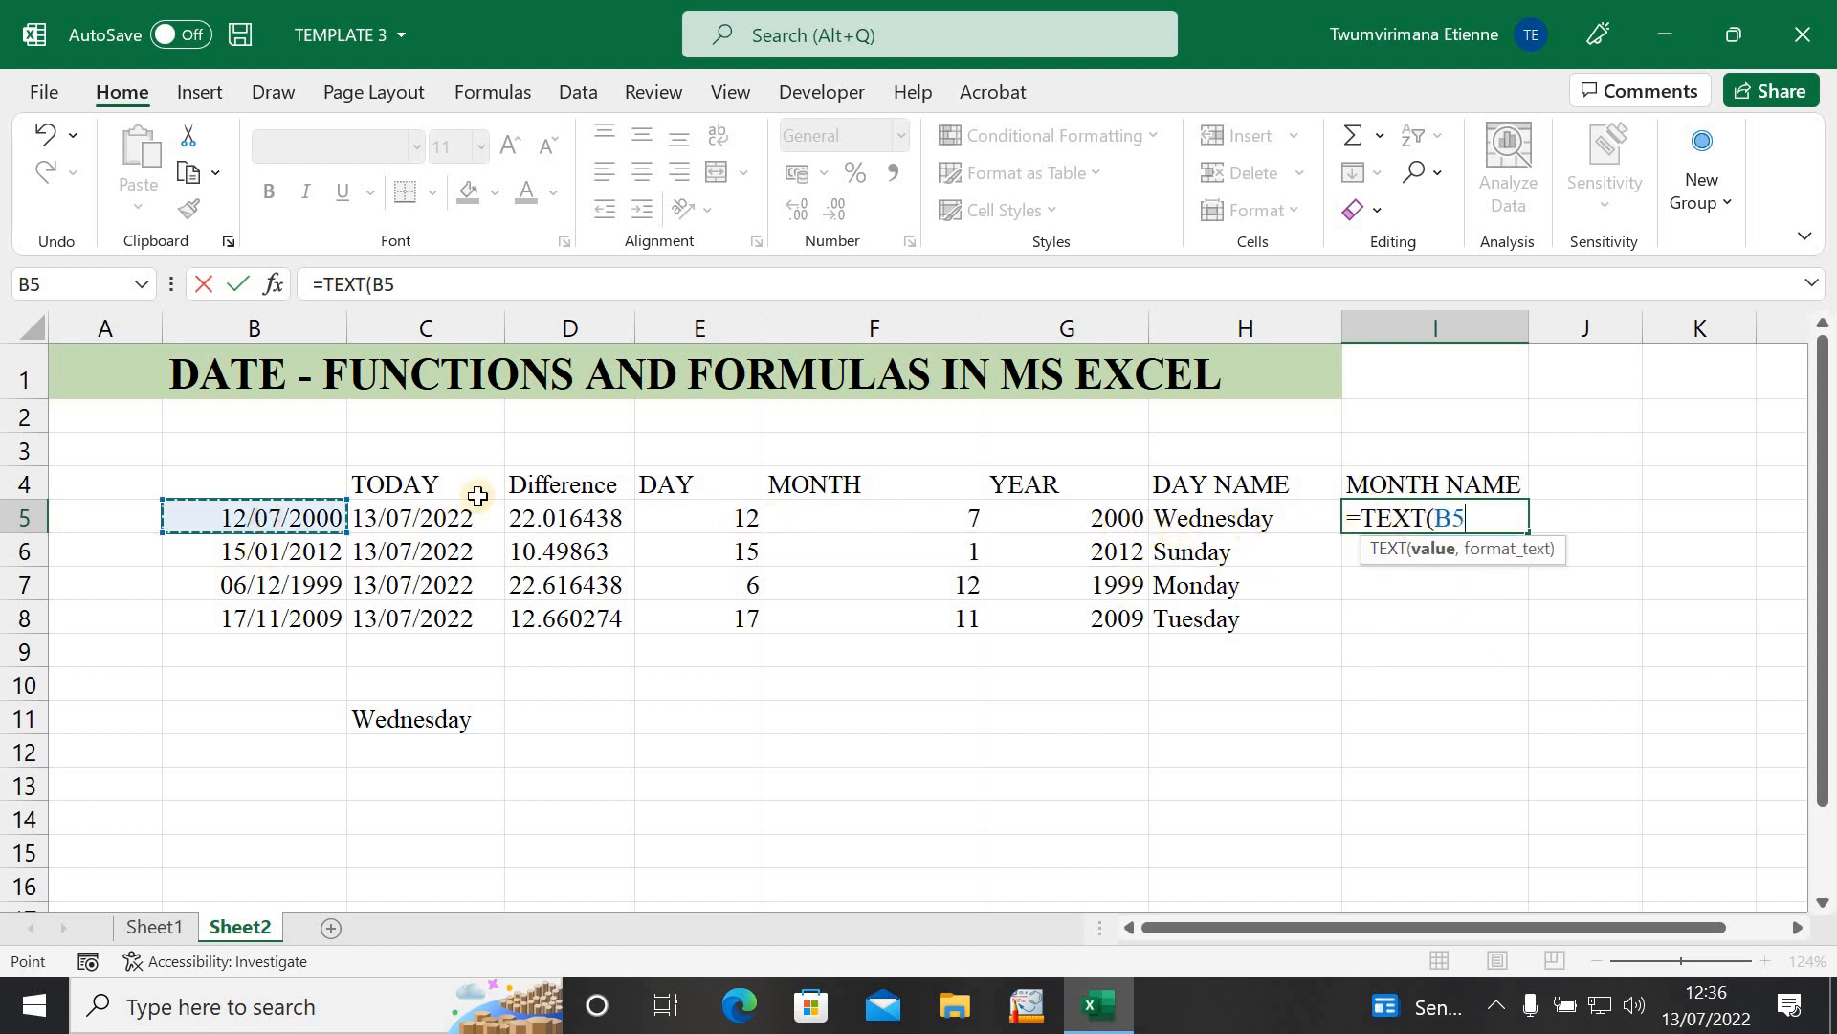
pyautogui.write(',')
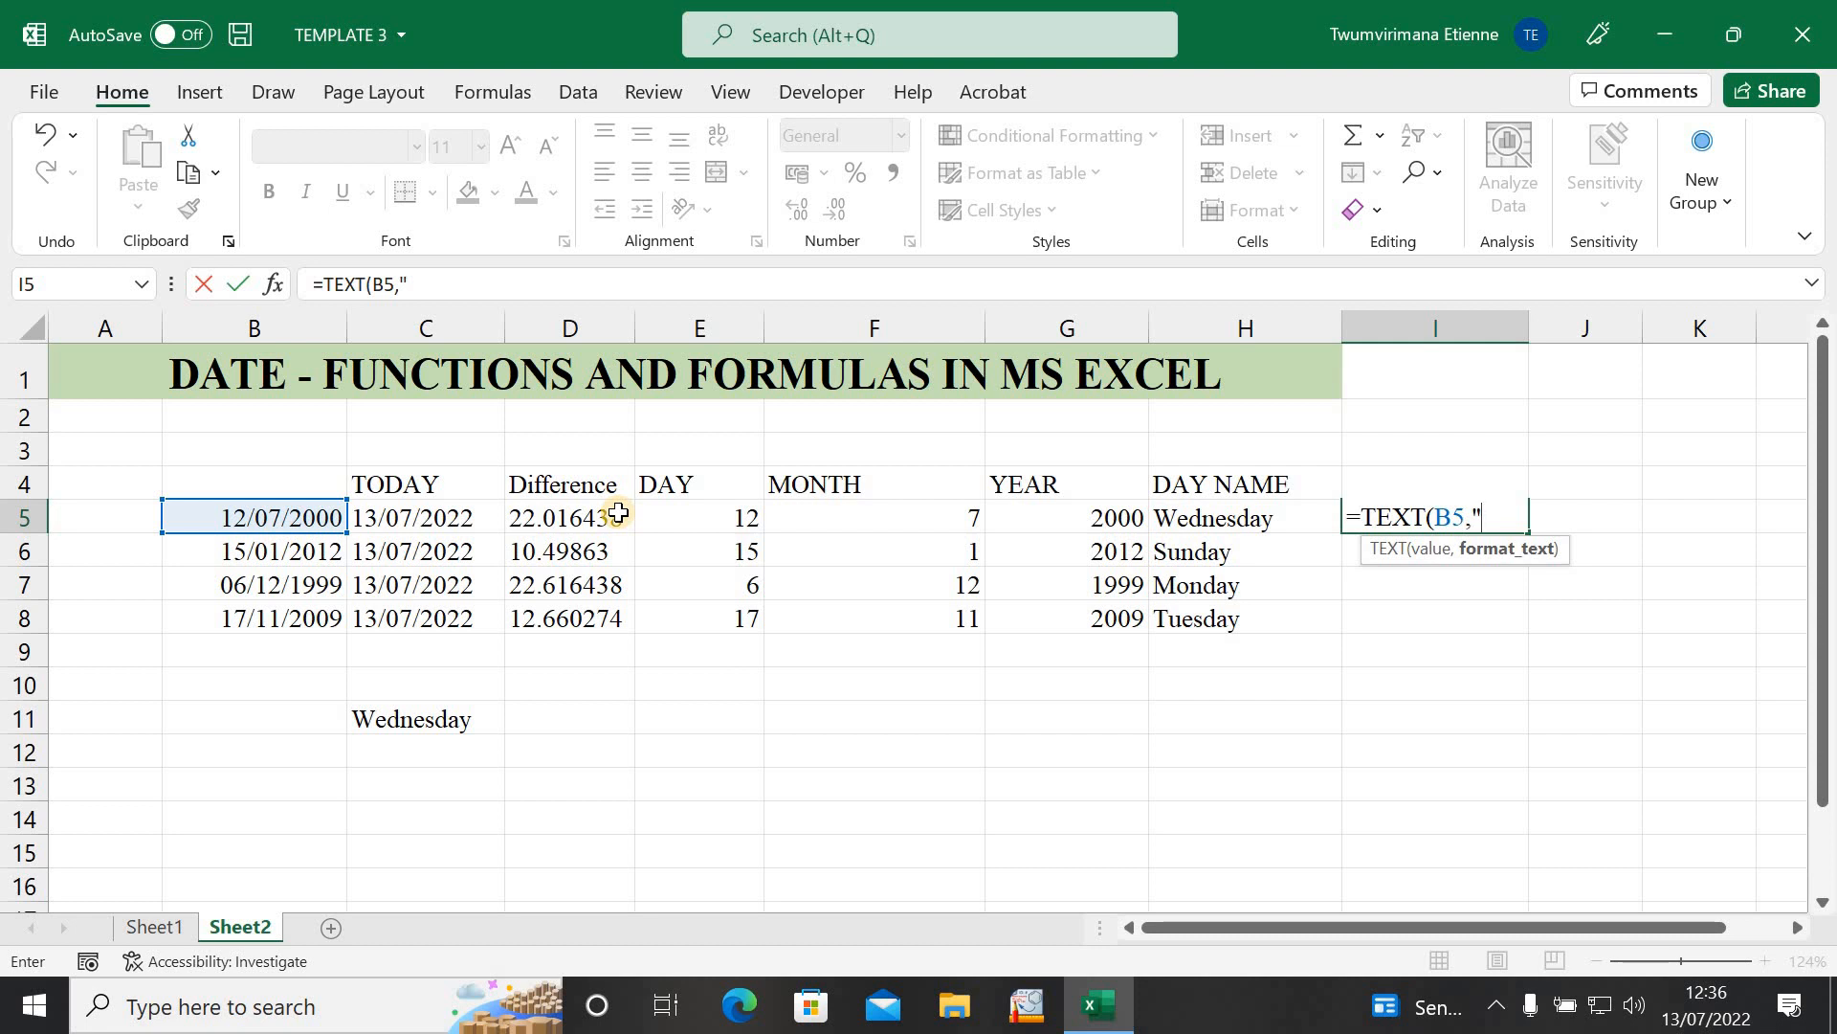
pyautogui.write('MMMM')
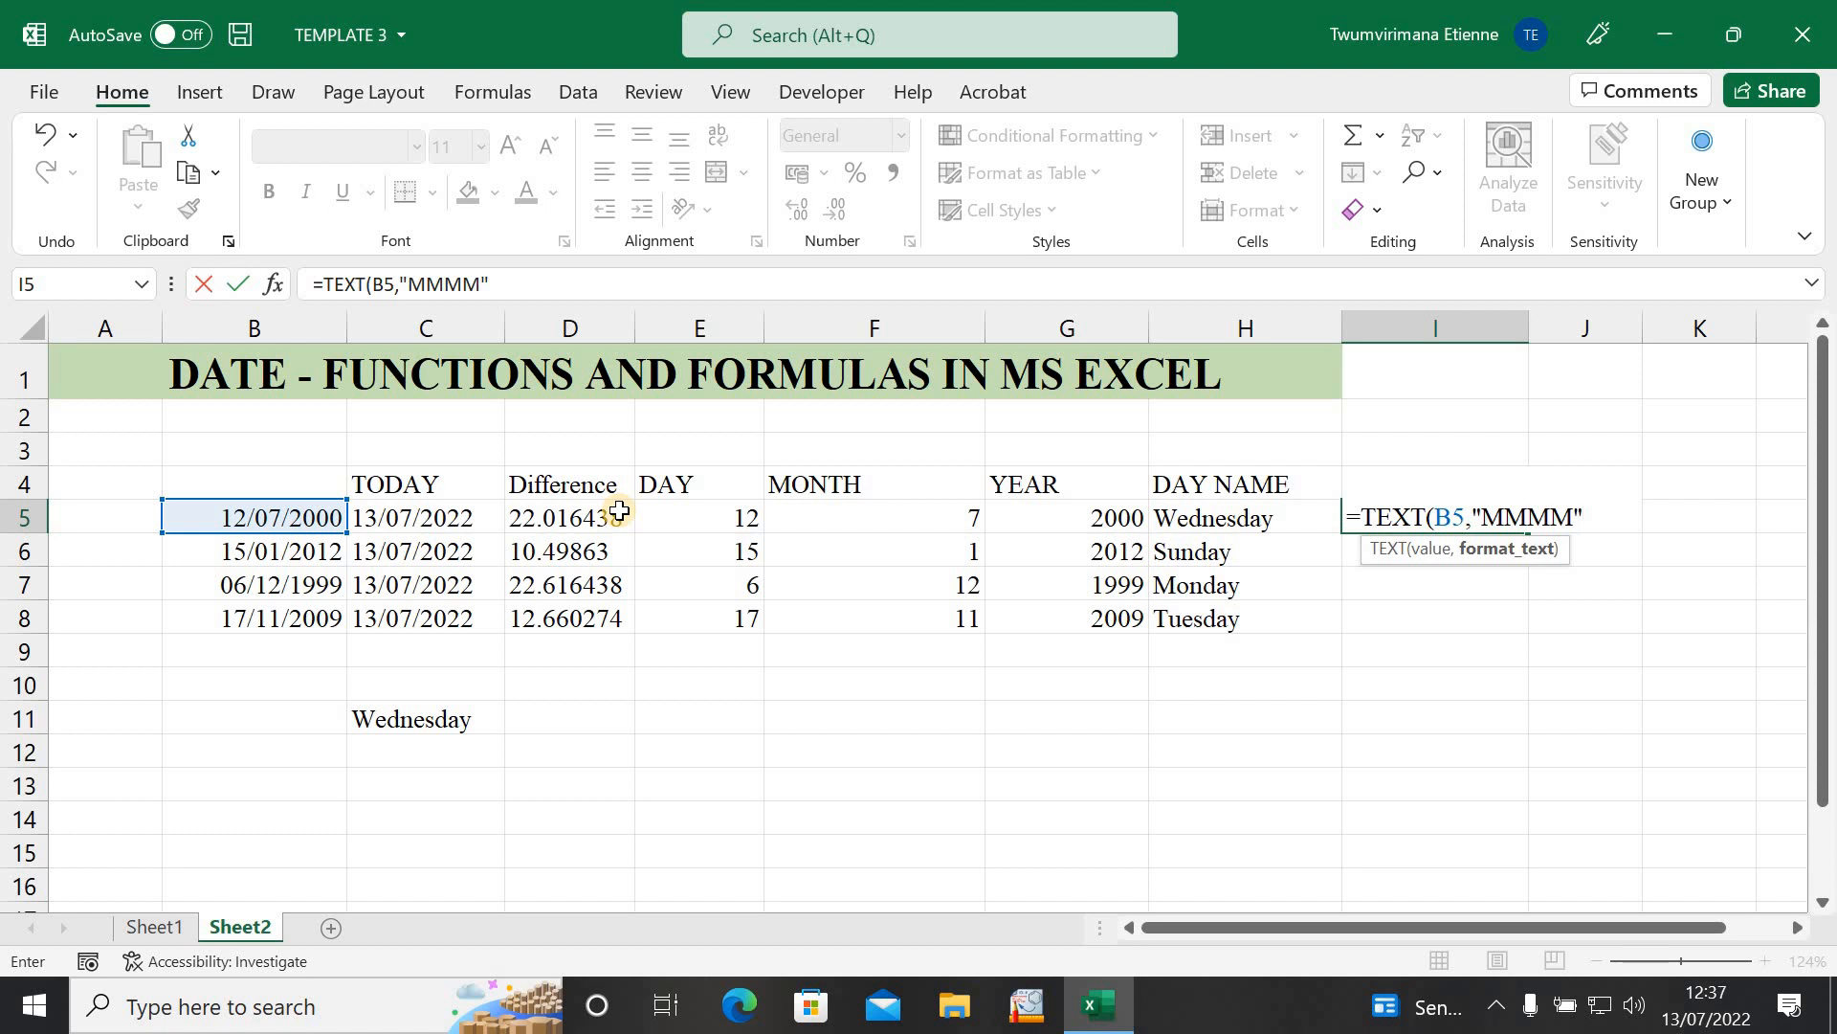
pyautogui.write(')')
pyautogui.press('Return')
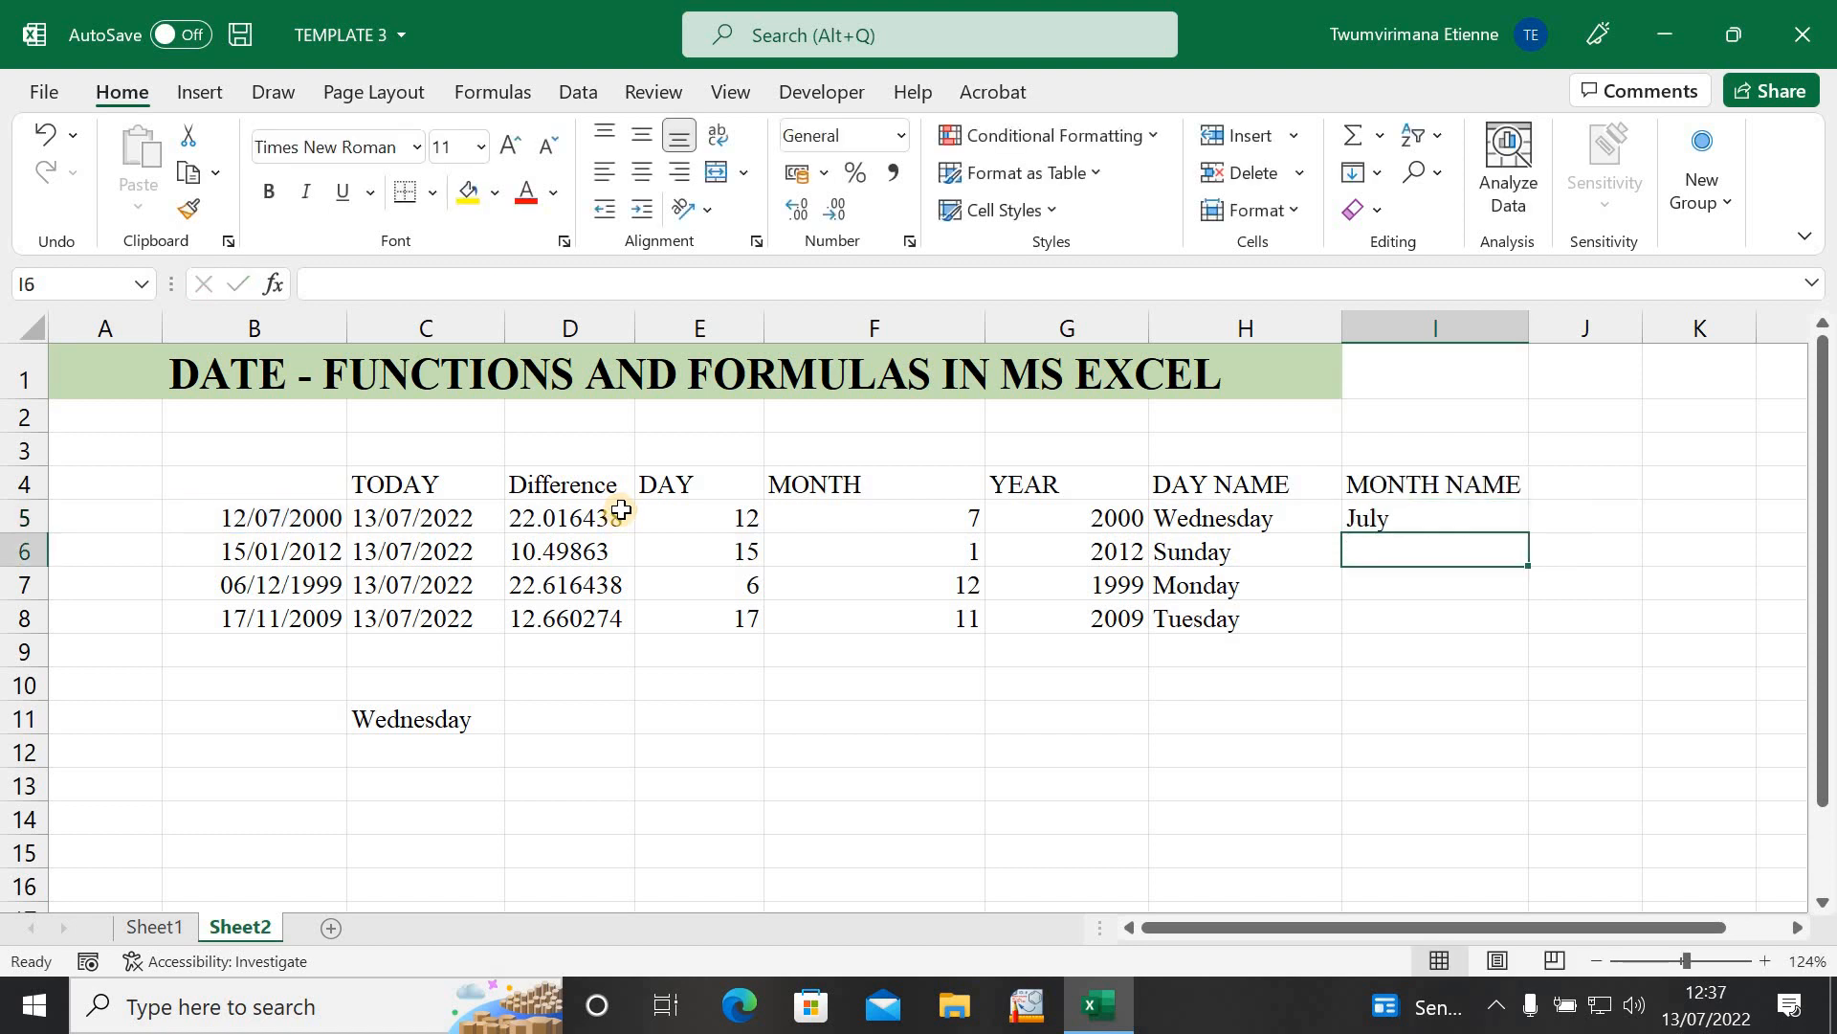
# Step: Fill the month-name formula from I5 down through I8 and compare the results with the dates in column B
pyautogui.click(1386, 514)
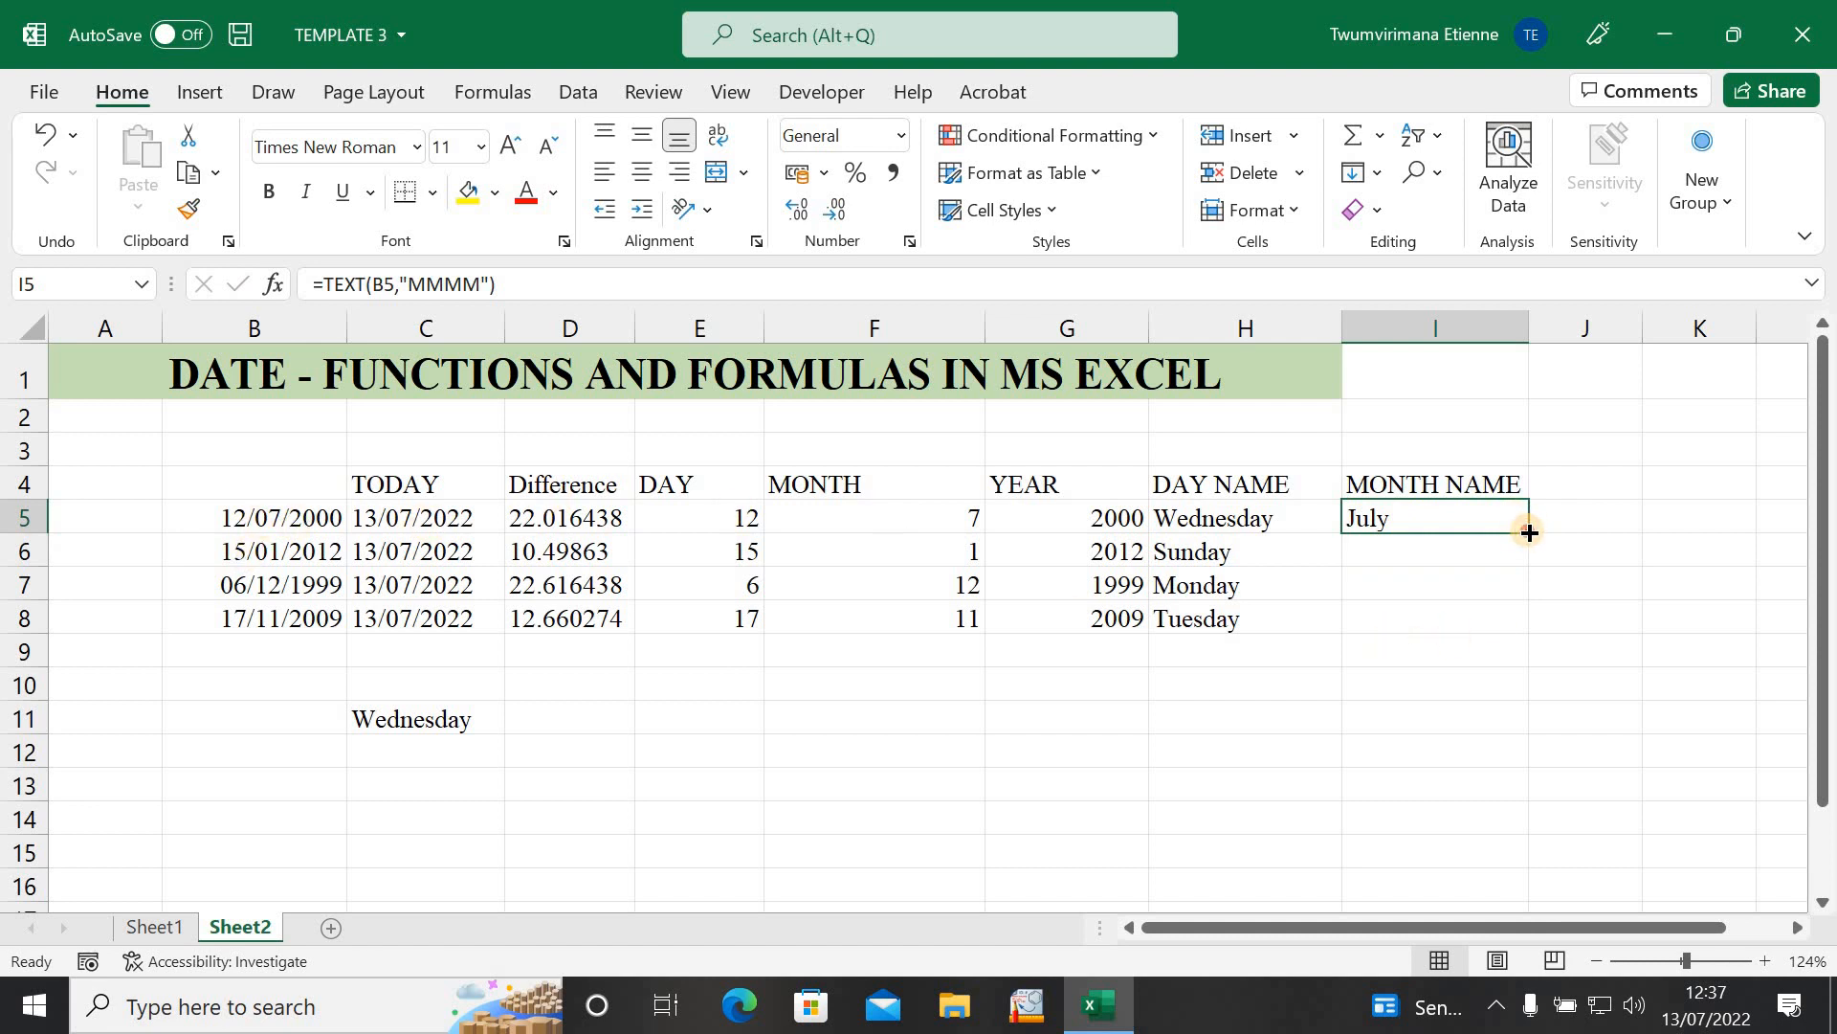
pyautogui.moveTo(1529, 532); pyautogui.dragTo(1542, 627)
pyautogui.click(1434, 560)
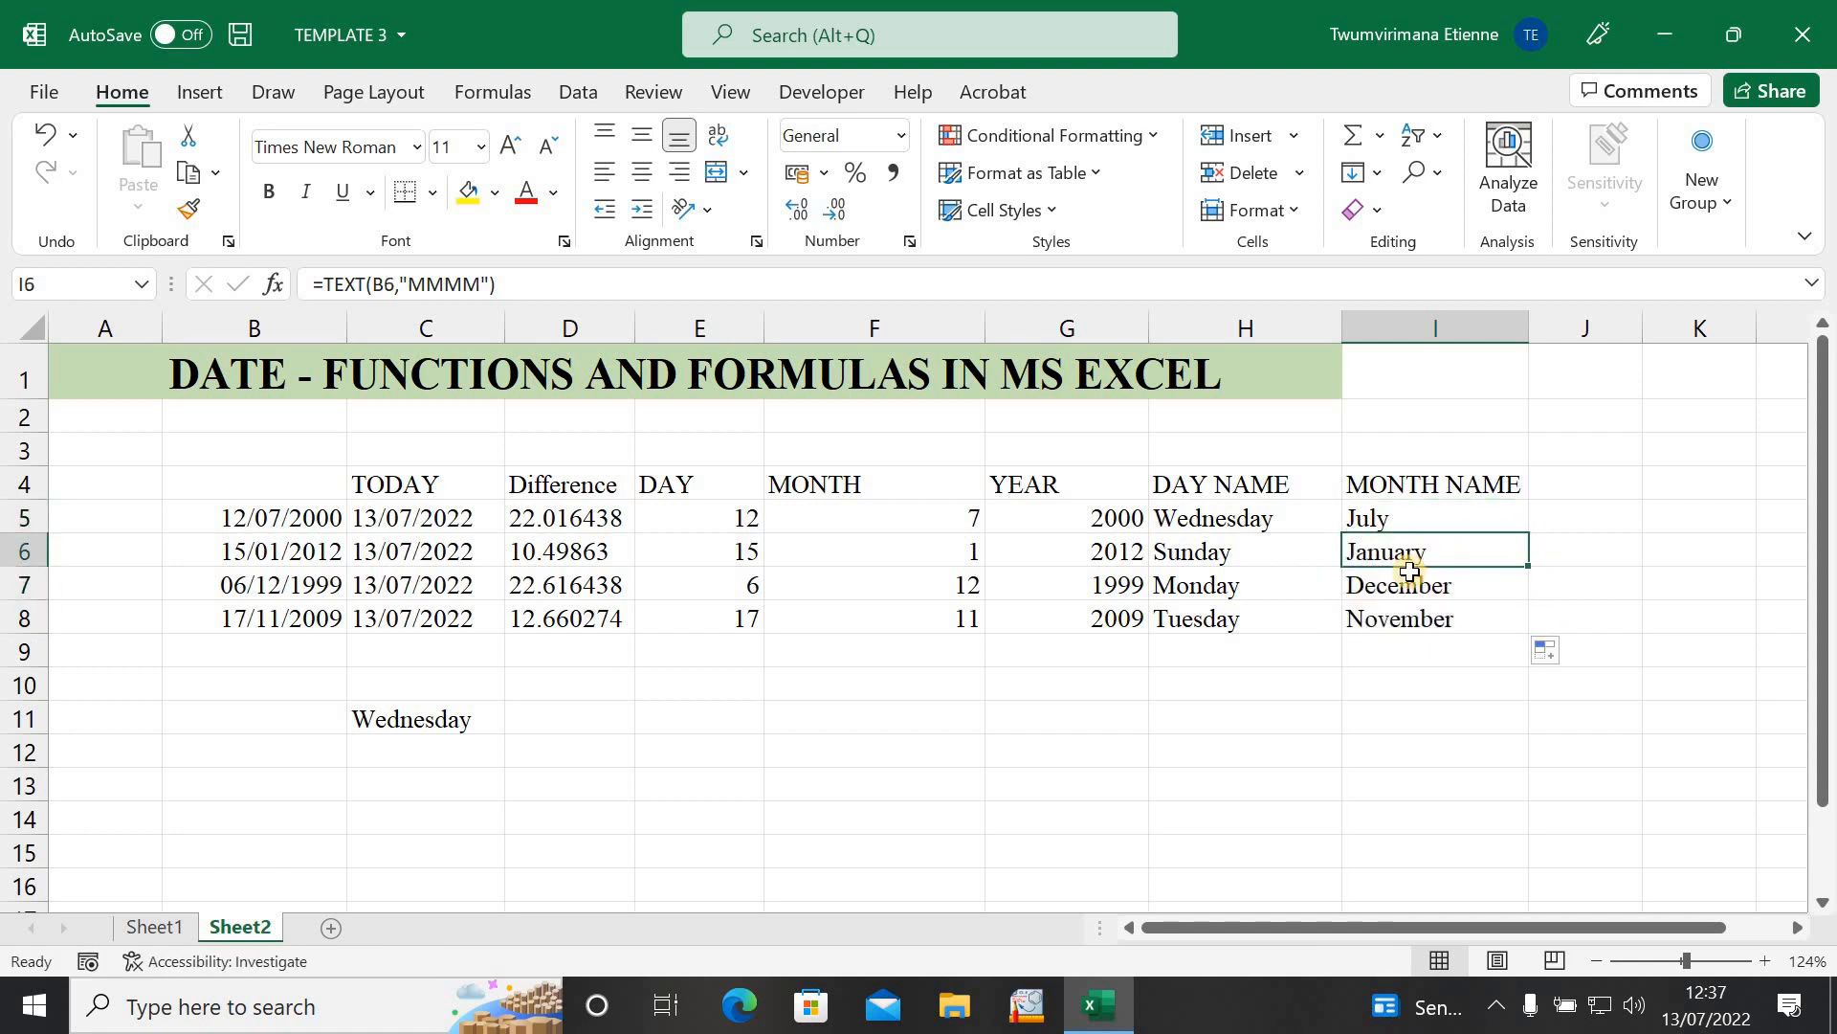
pyautogui.click(1366, 589)
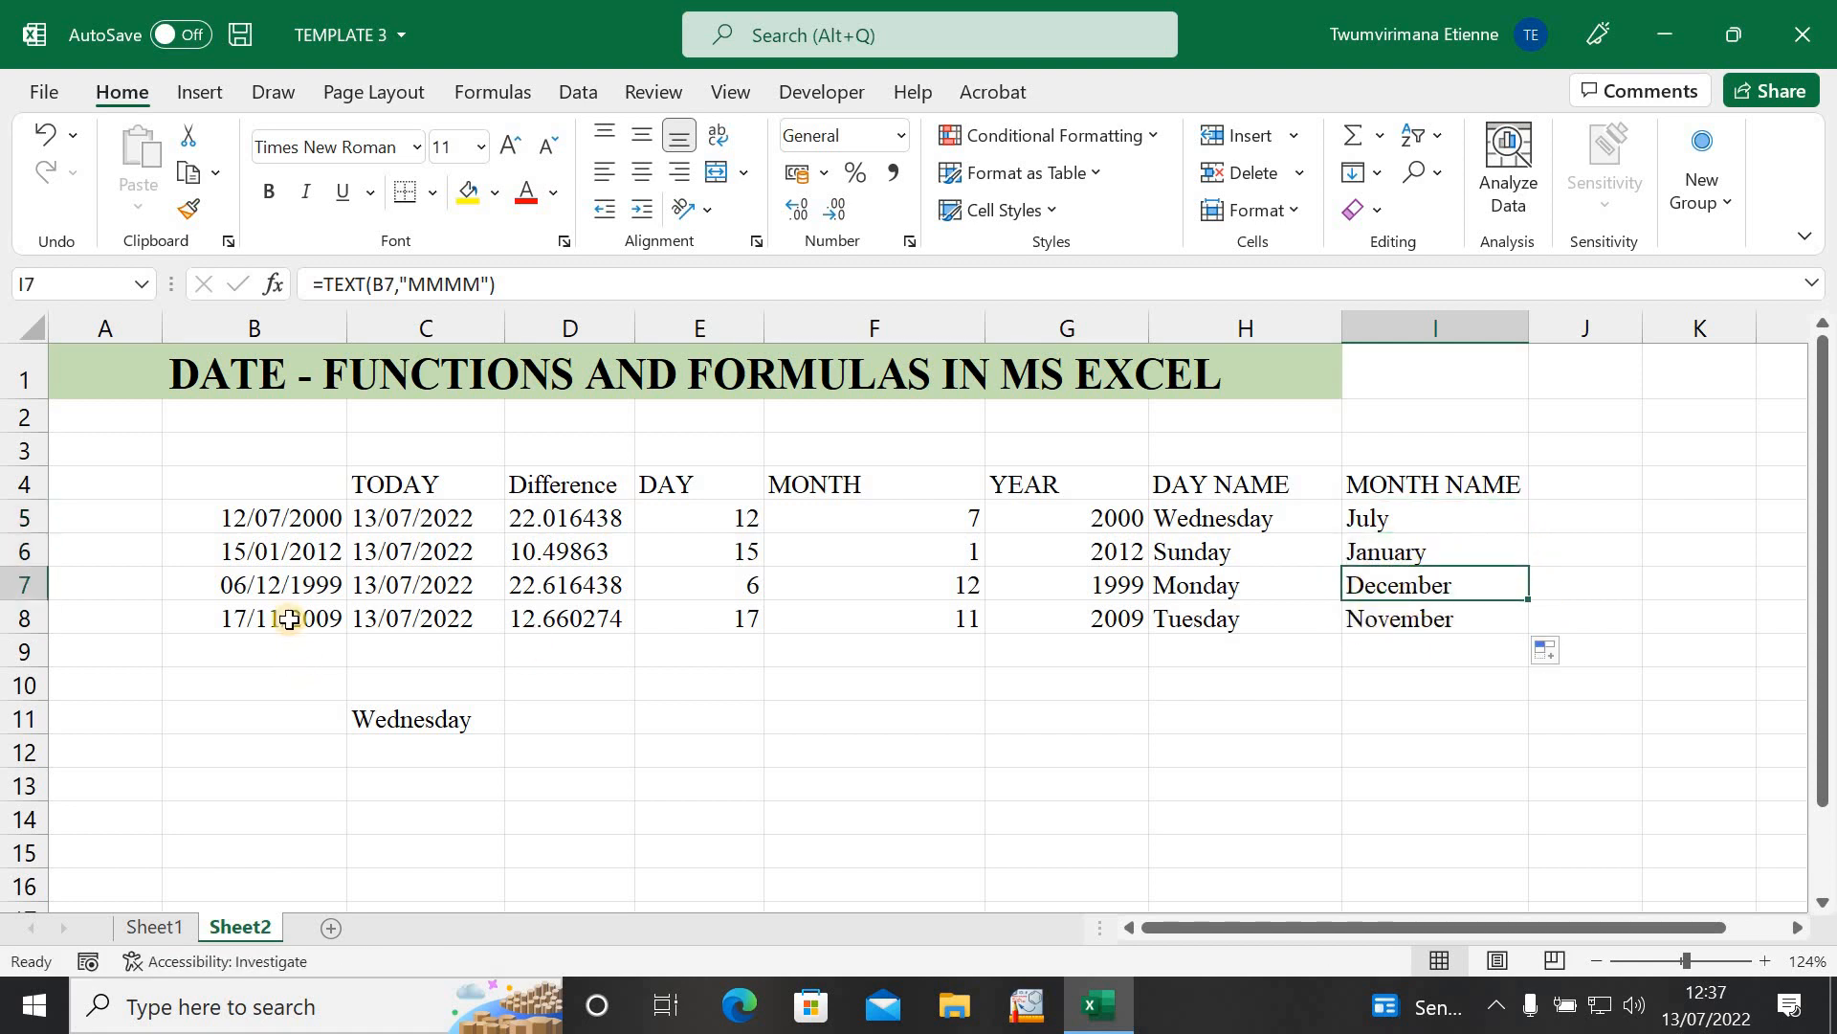
pyautogui.click(249, 559)
pyautogui.click(282, 589)
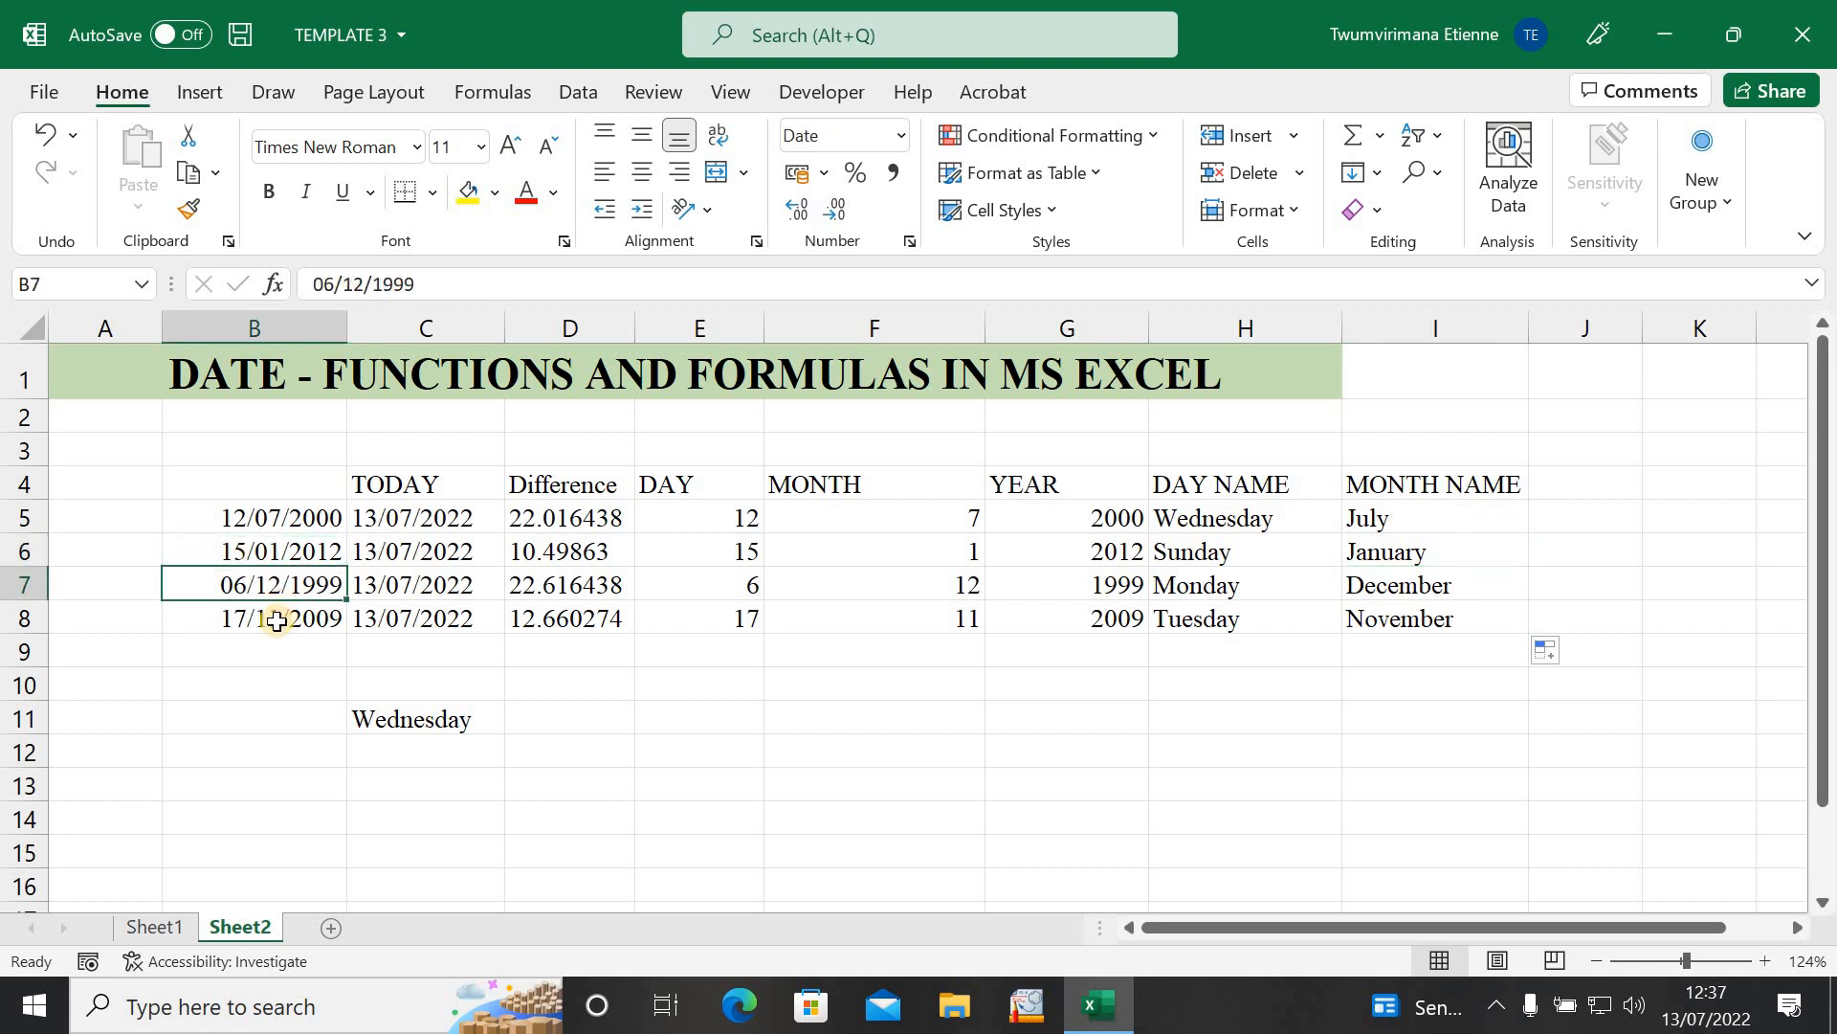
pyautogui.click(277, 625)
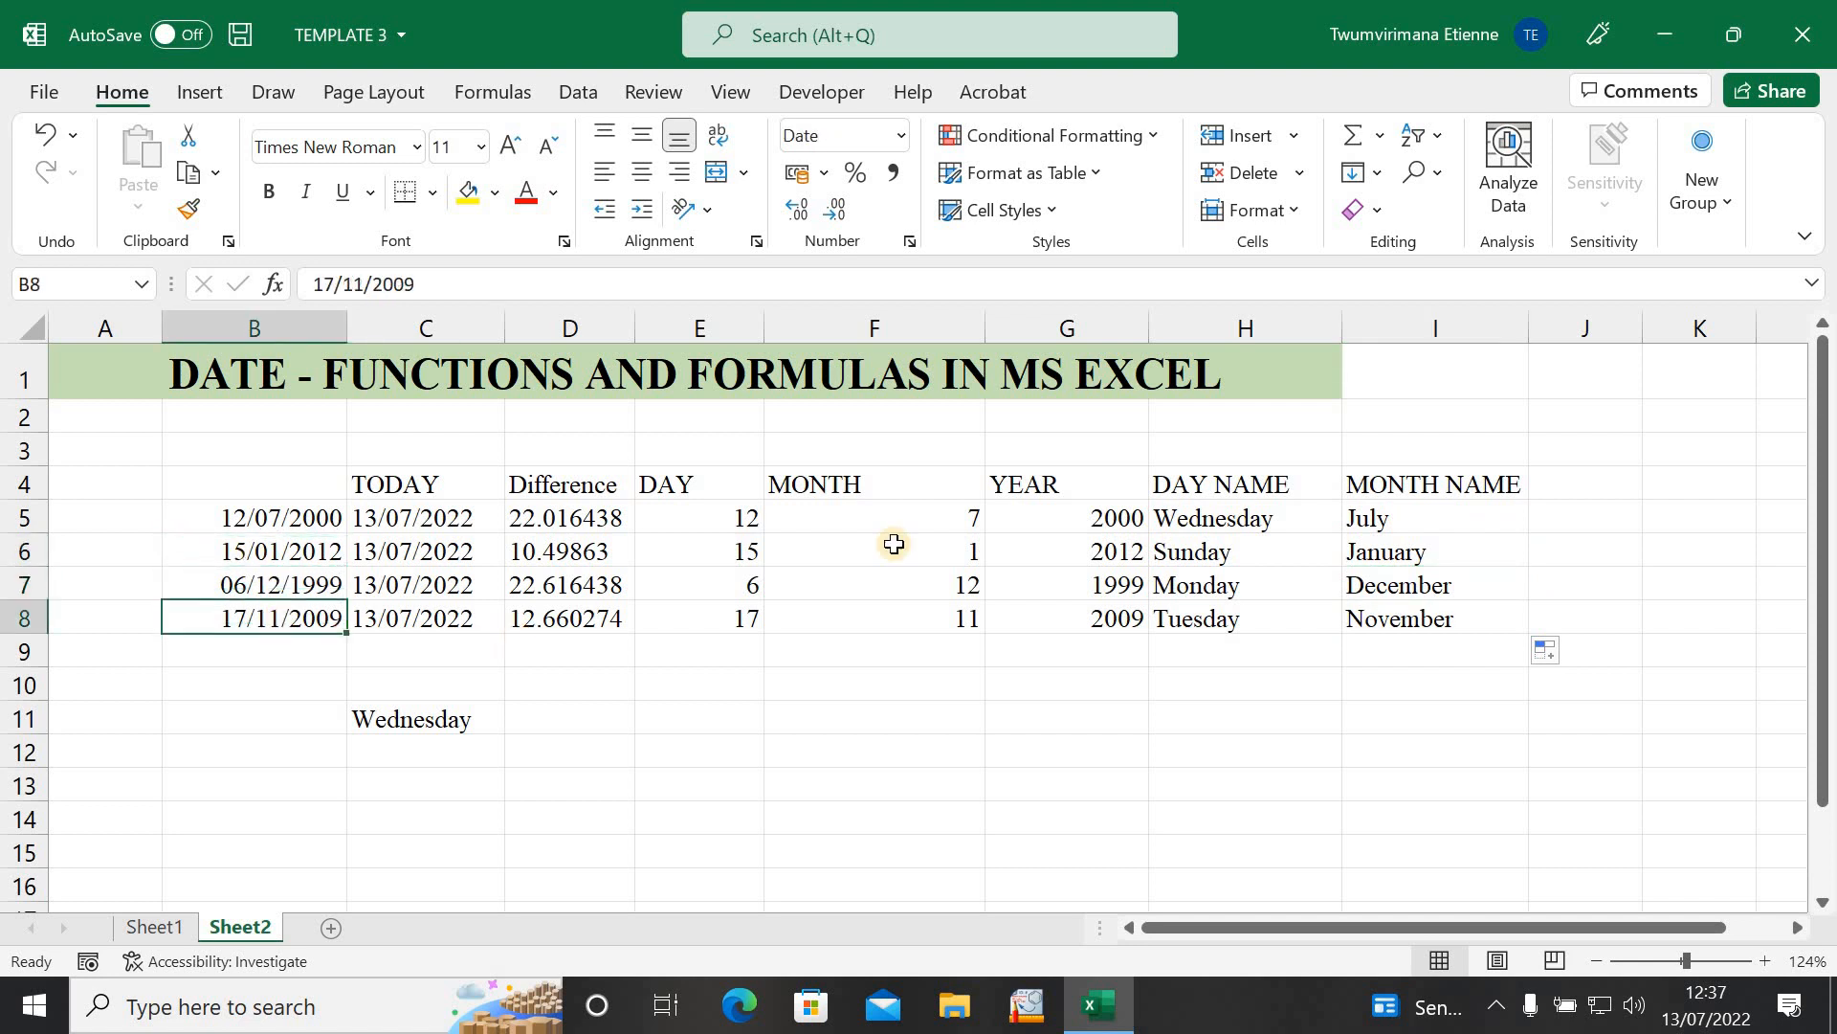
# Step: Widen column J slightly and enter the heading YEAR in J4
pyautogui.click(1581, 478)
pyautogui.moveTo(1642, 328); pyautogui.dragTo(1675, 329)
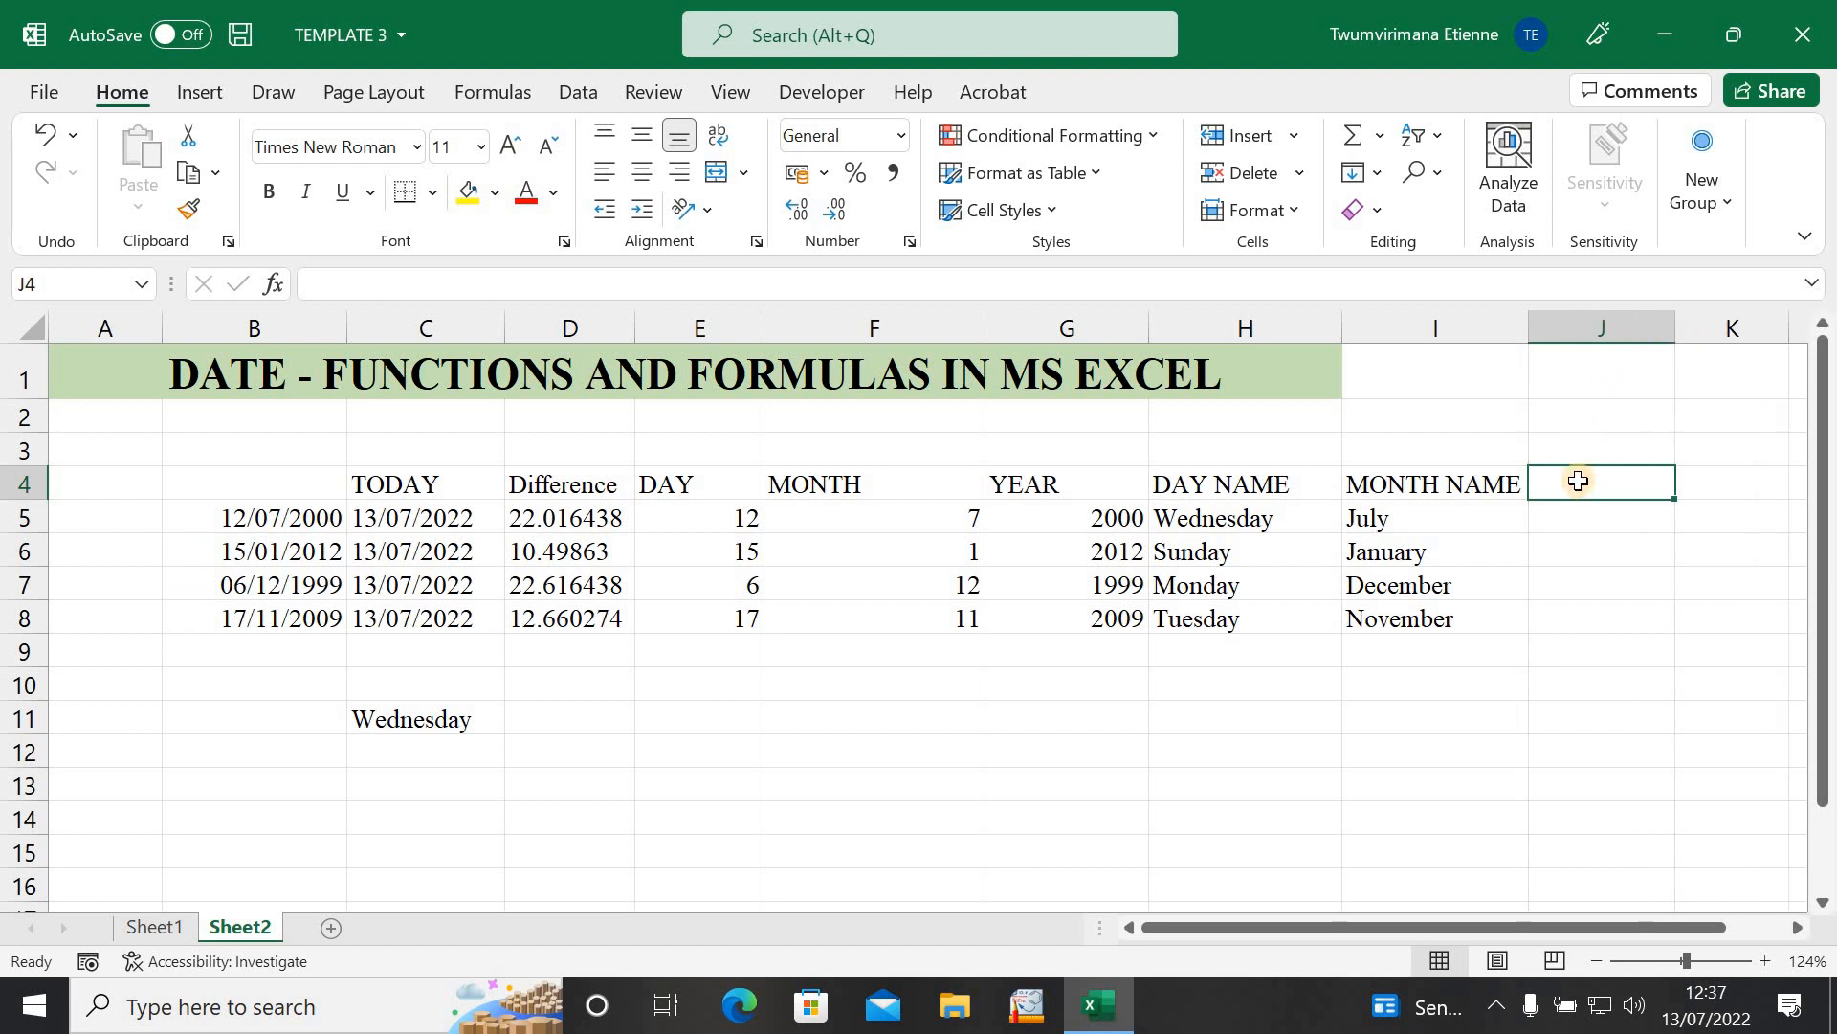
pyautogui.write('YEAR')
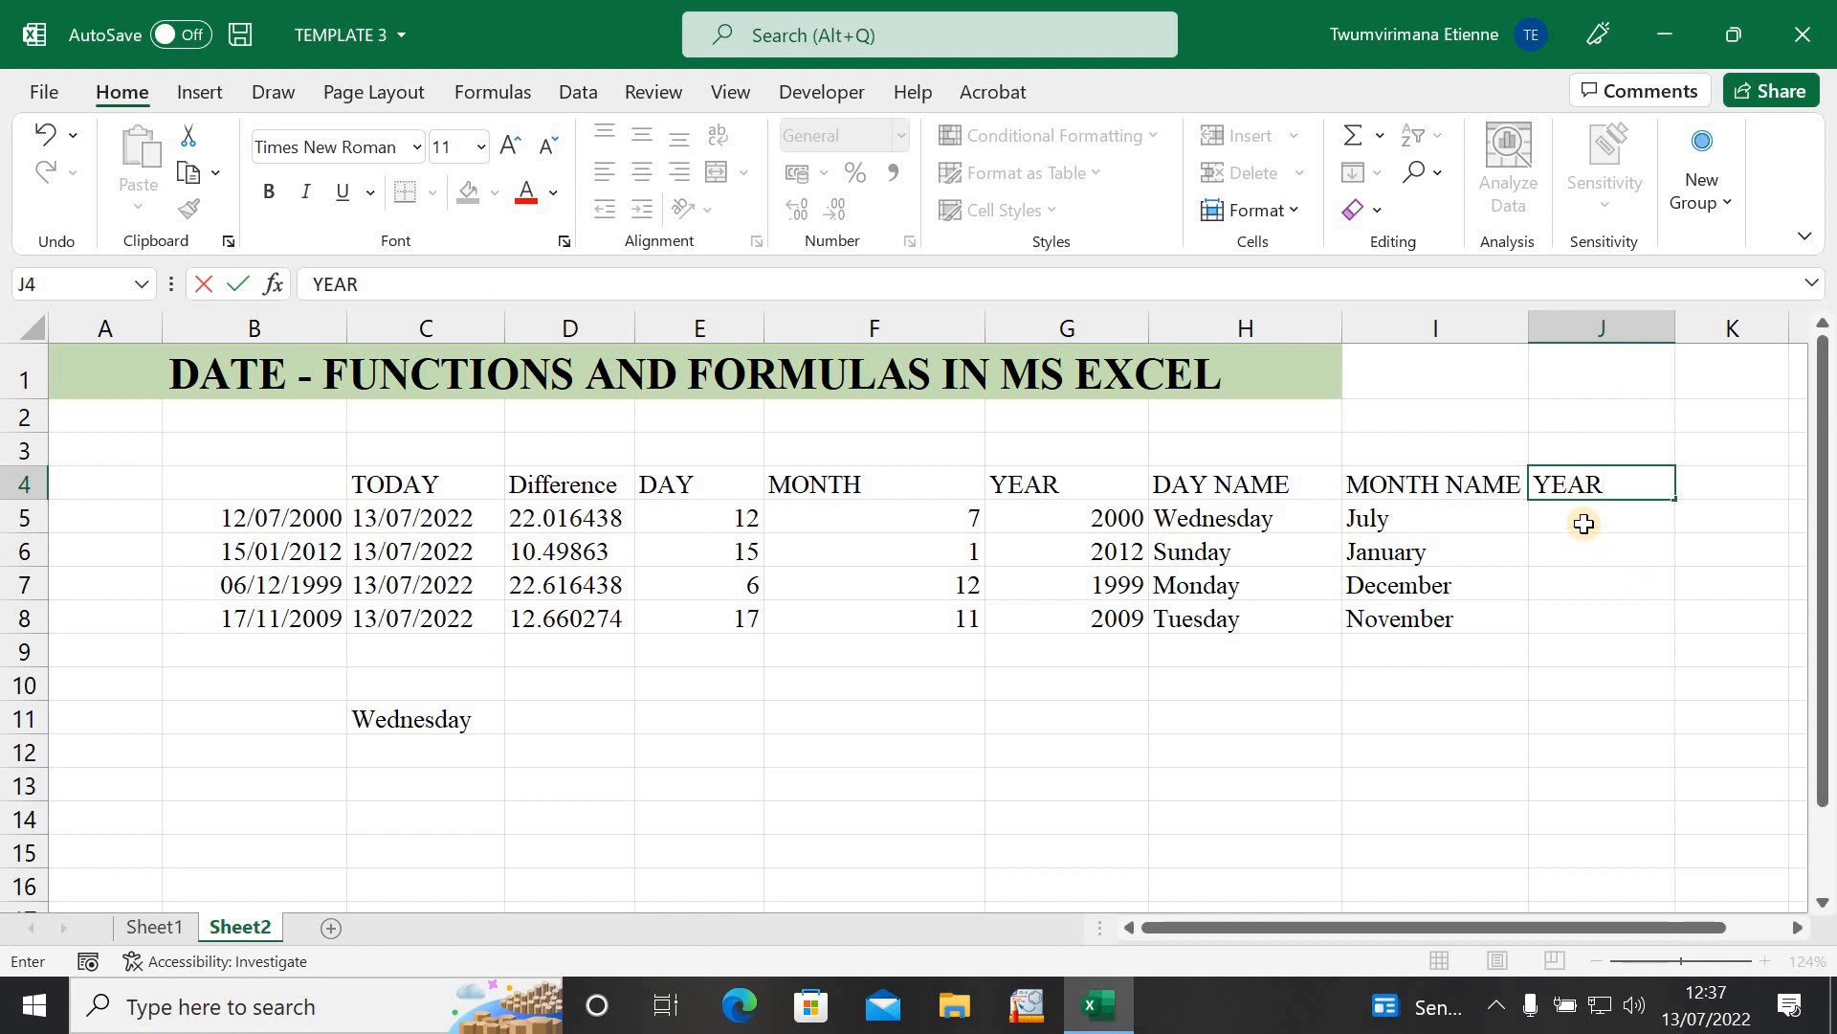
# Step: Enter the formula =TEXT(B5,"YYYY") in J5 to get the year of the first date as text
pyautogui.click(1590, 512)
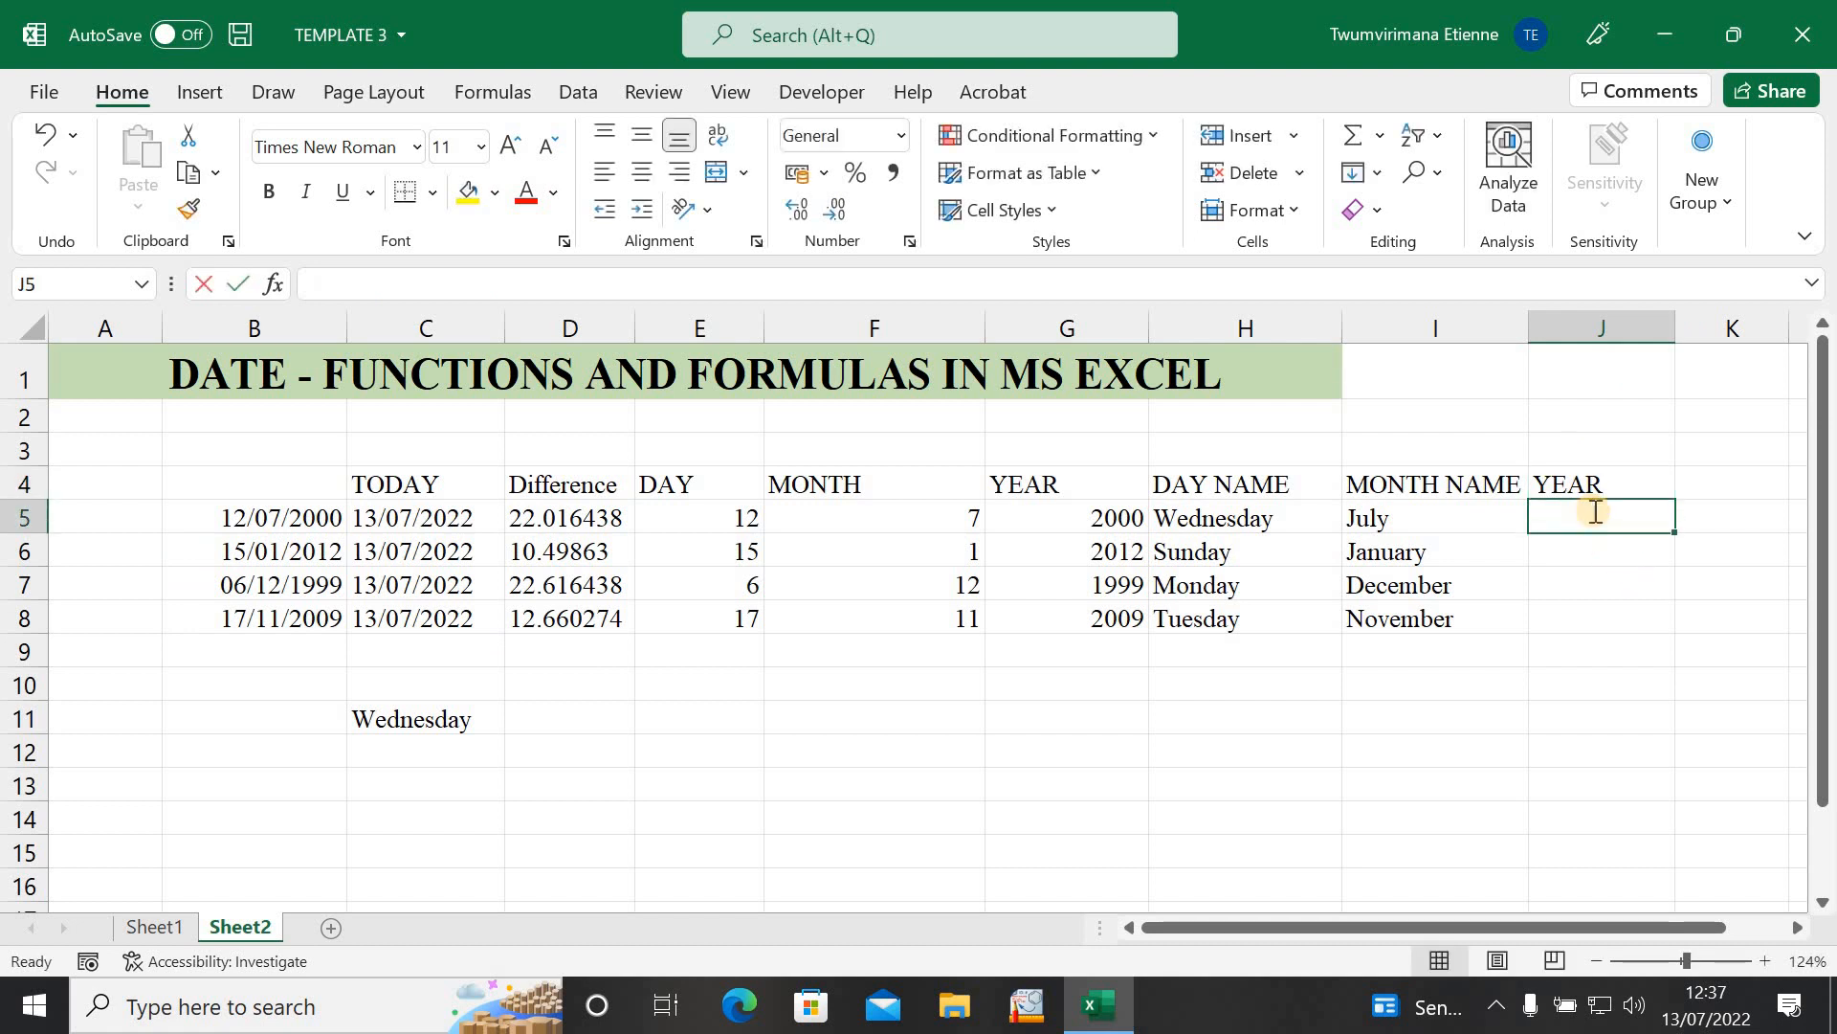
pyautogui.write('=TE')
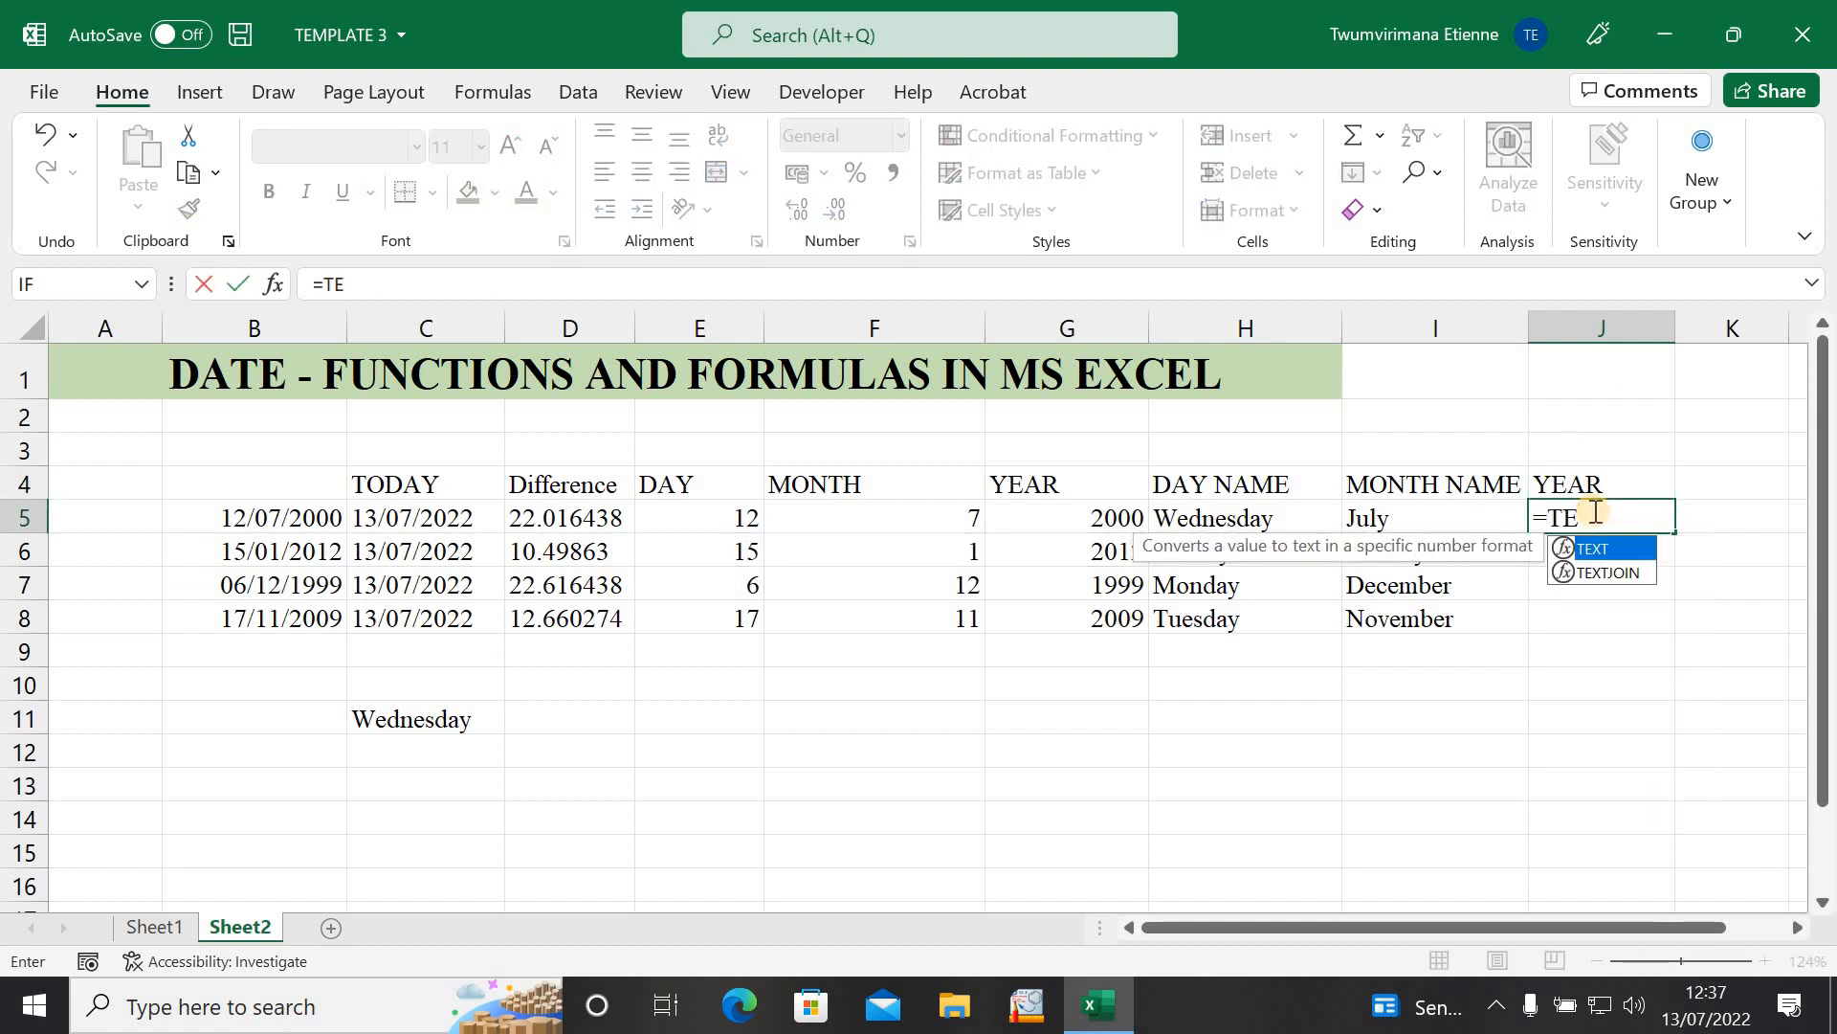
pyautogui.write('XT')
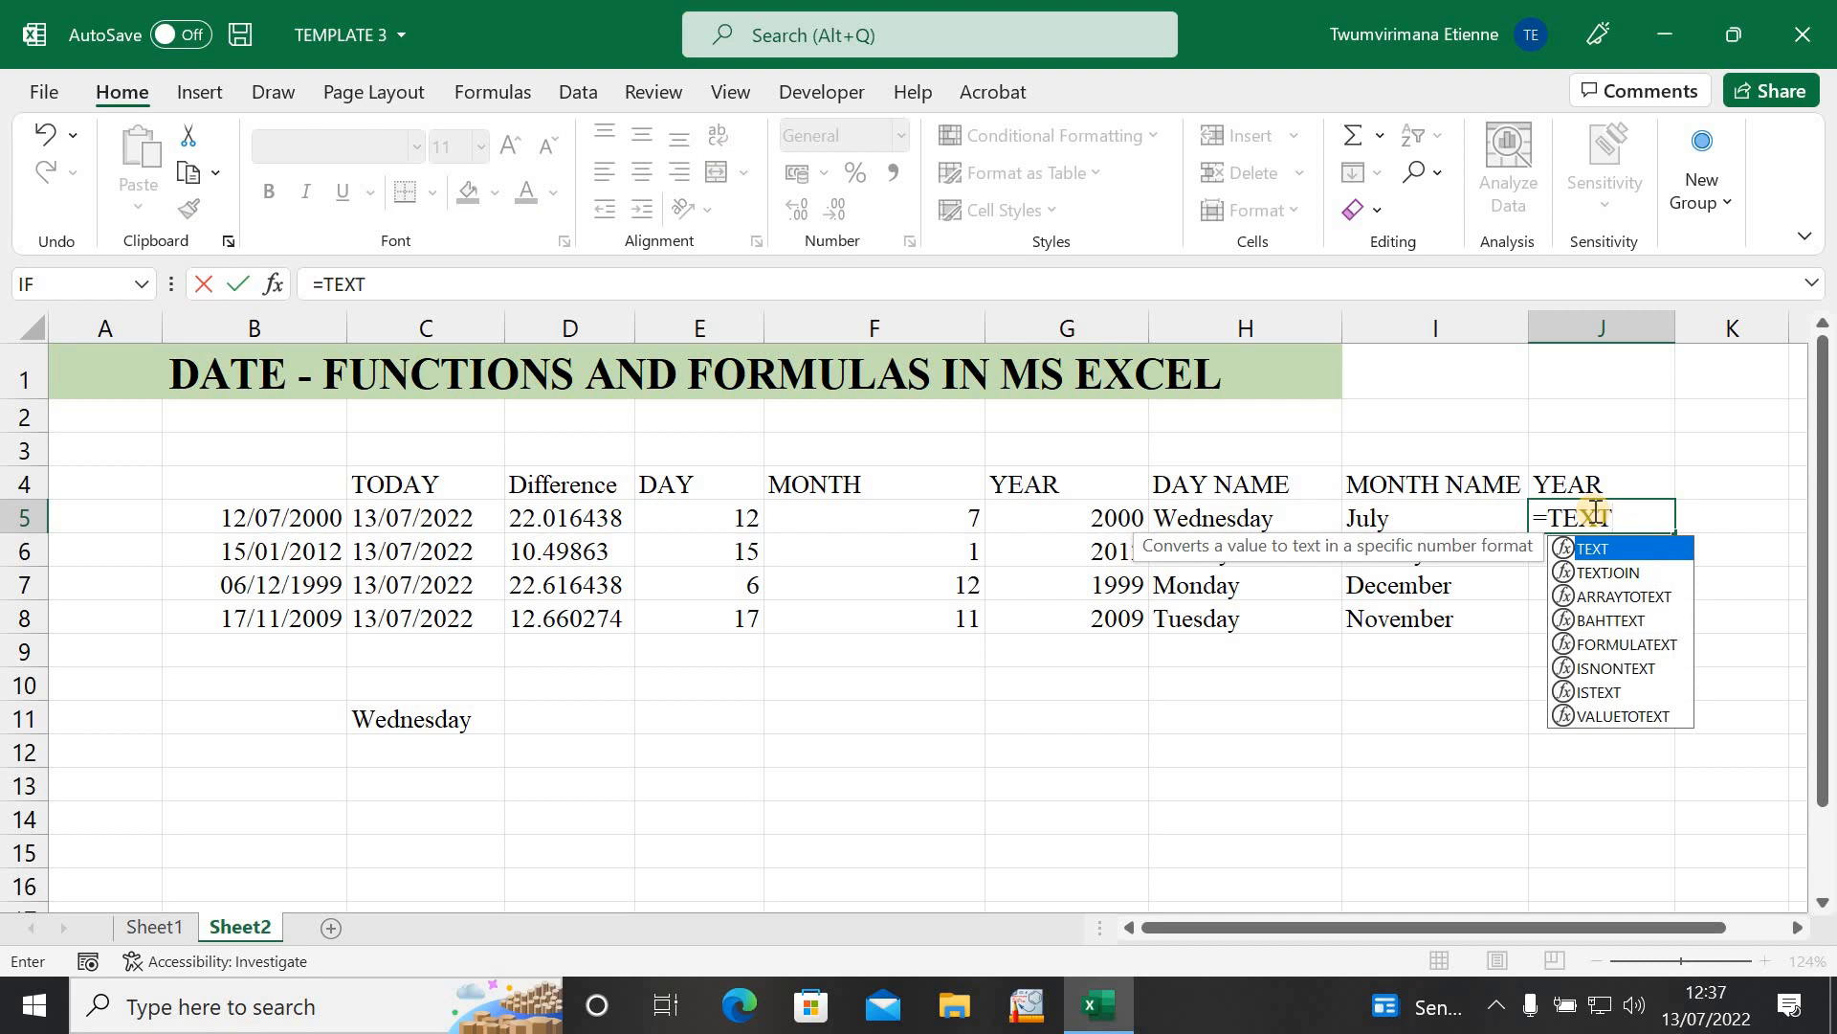
pyautogui.write('(')
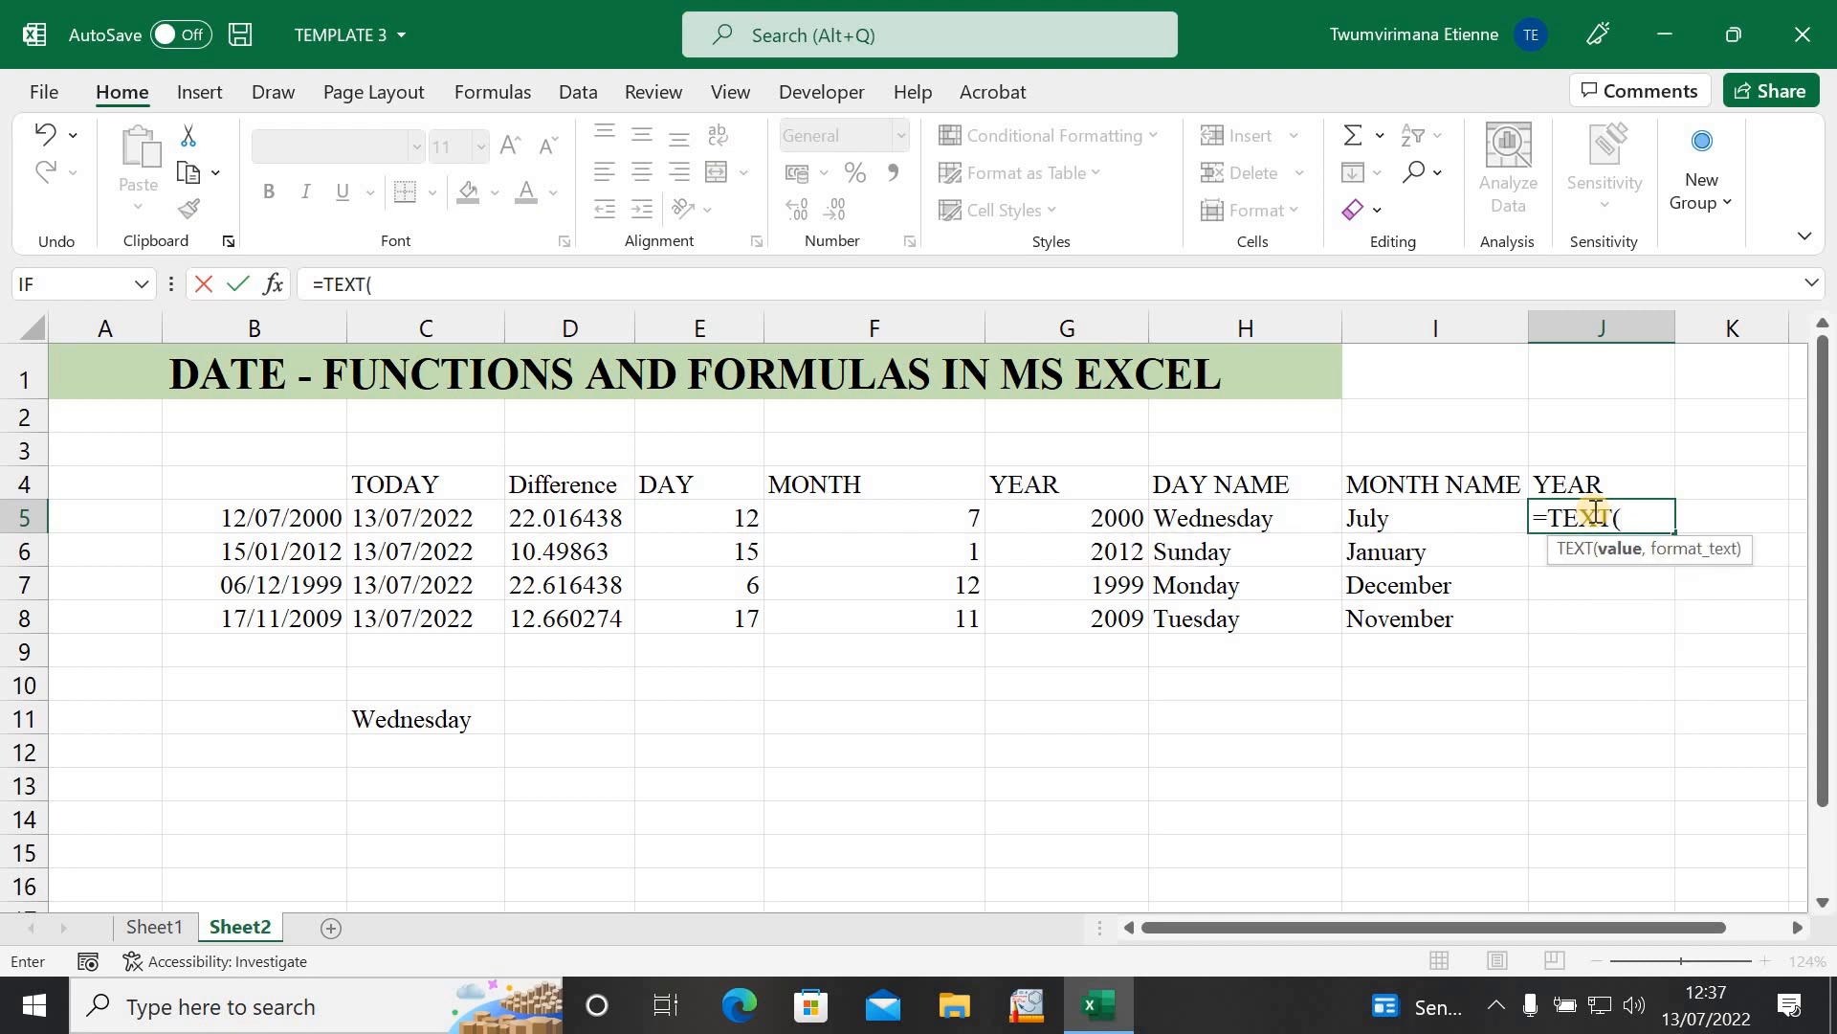
pyautogui.click(286, 518)
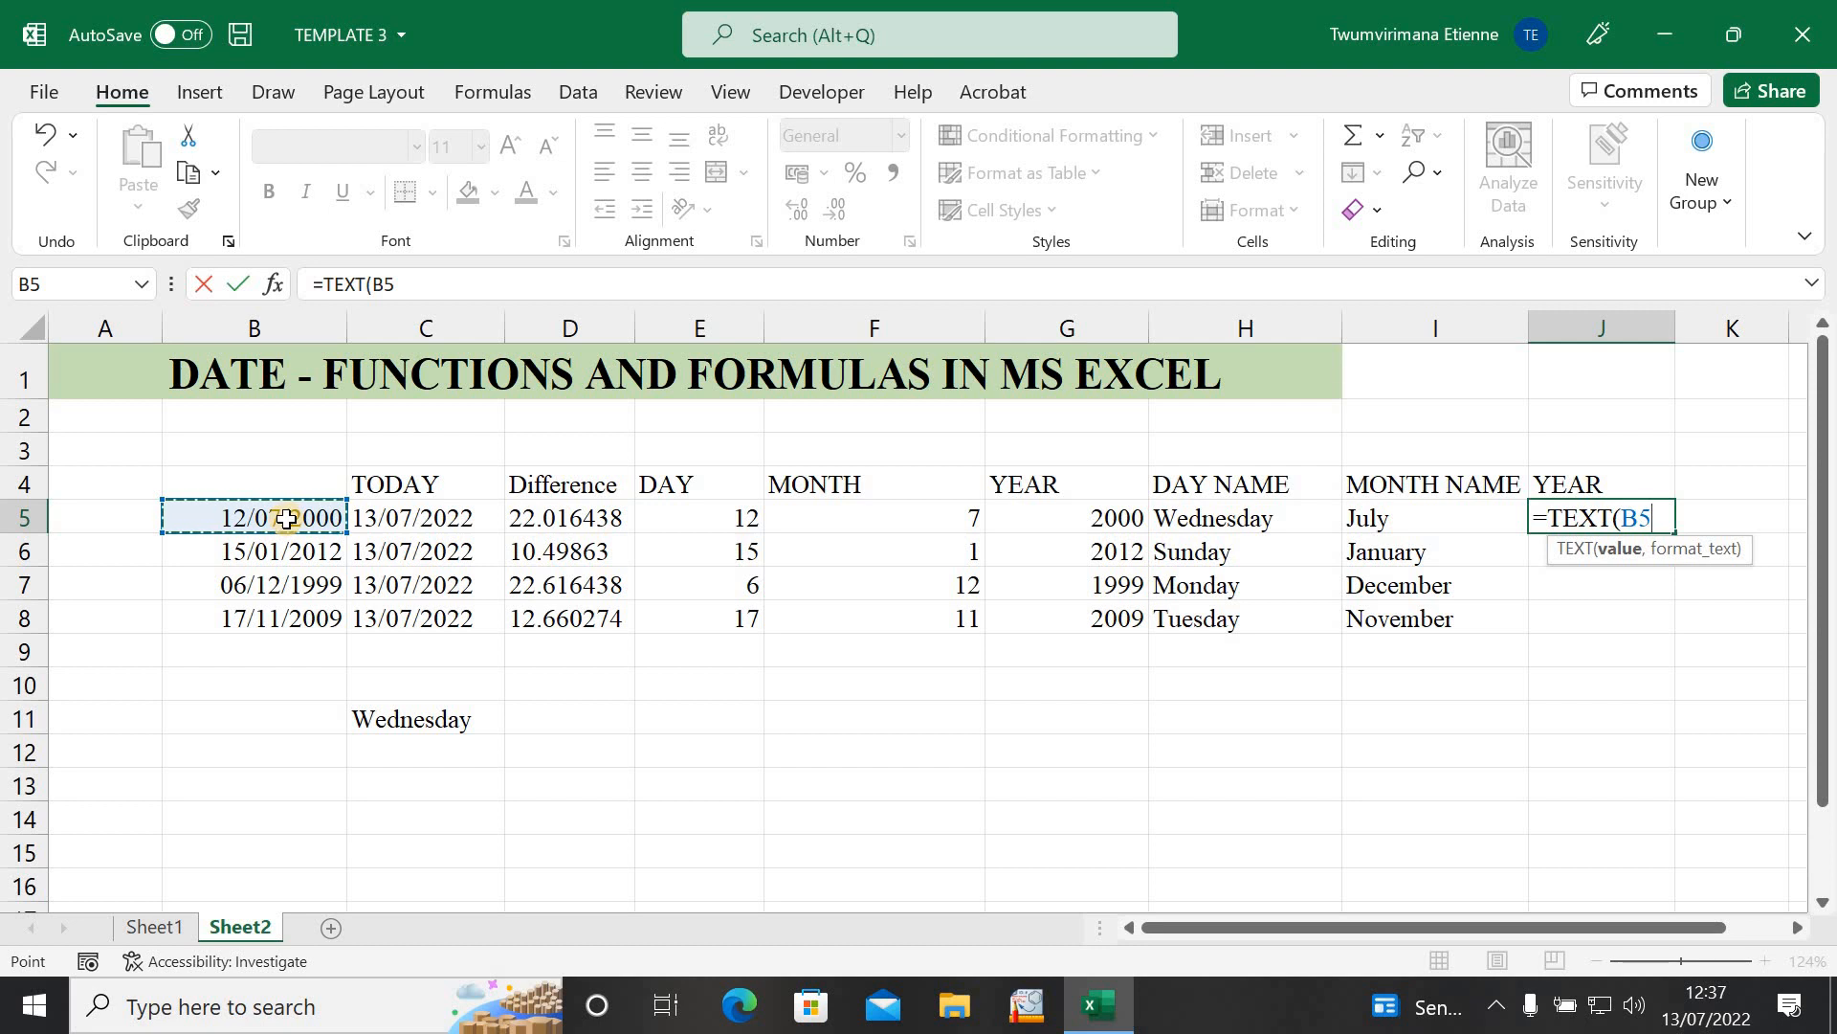
pyautogui.write(',')
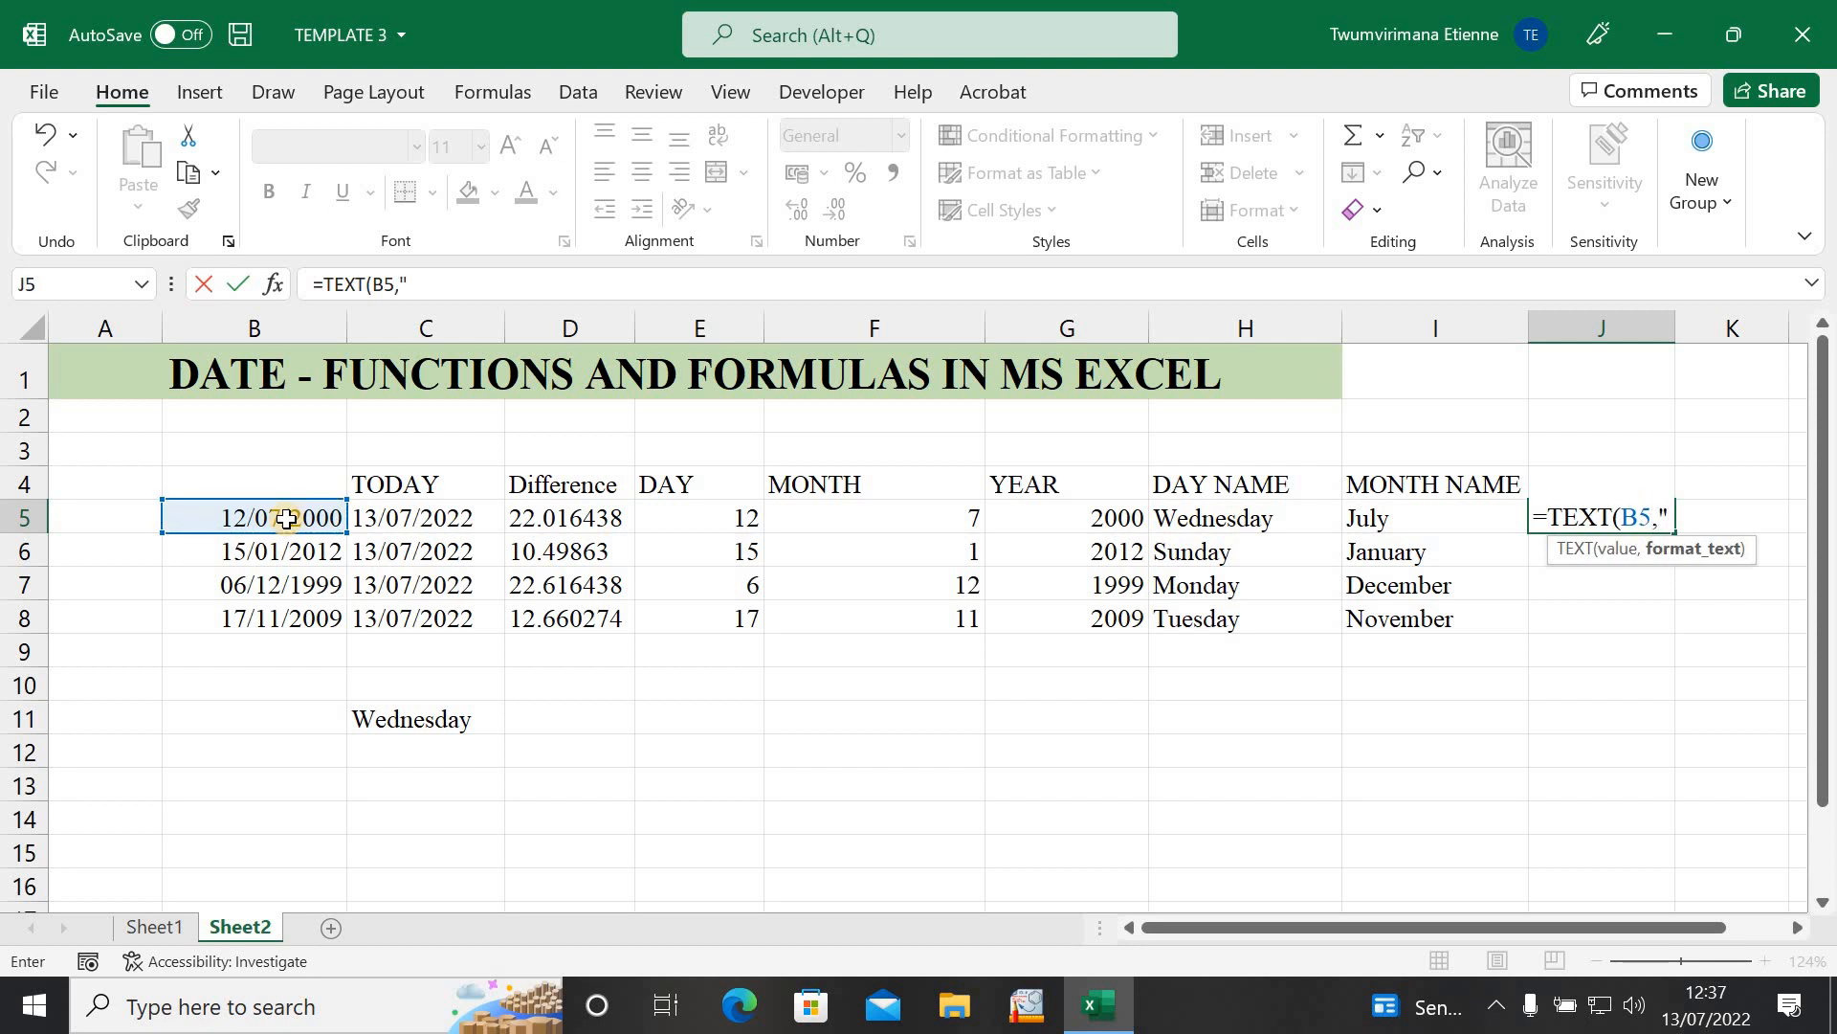
pyautogui.write('"YYYY')
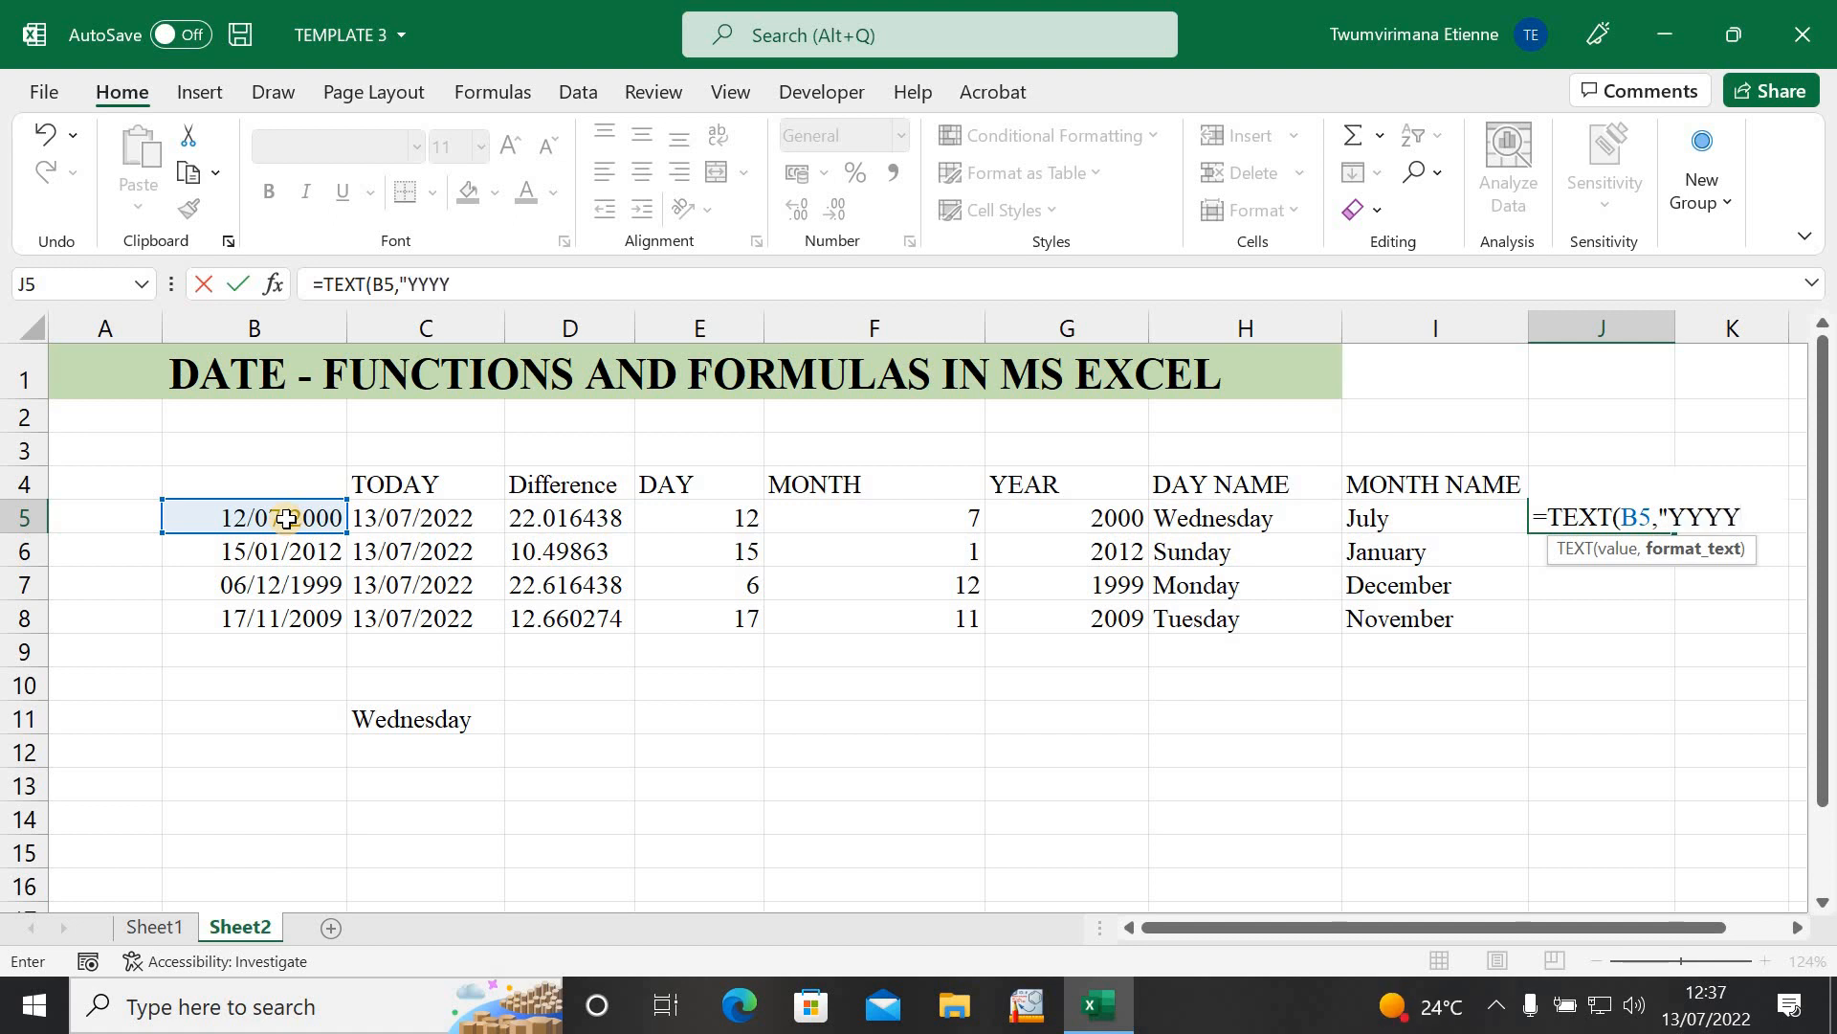
pyautogui.write('")')
pyautogui.press('Return')
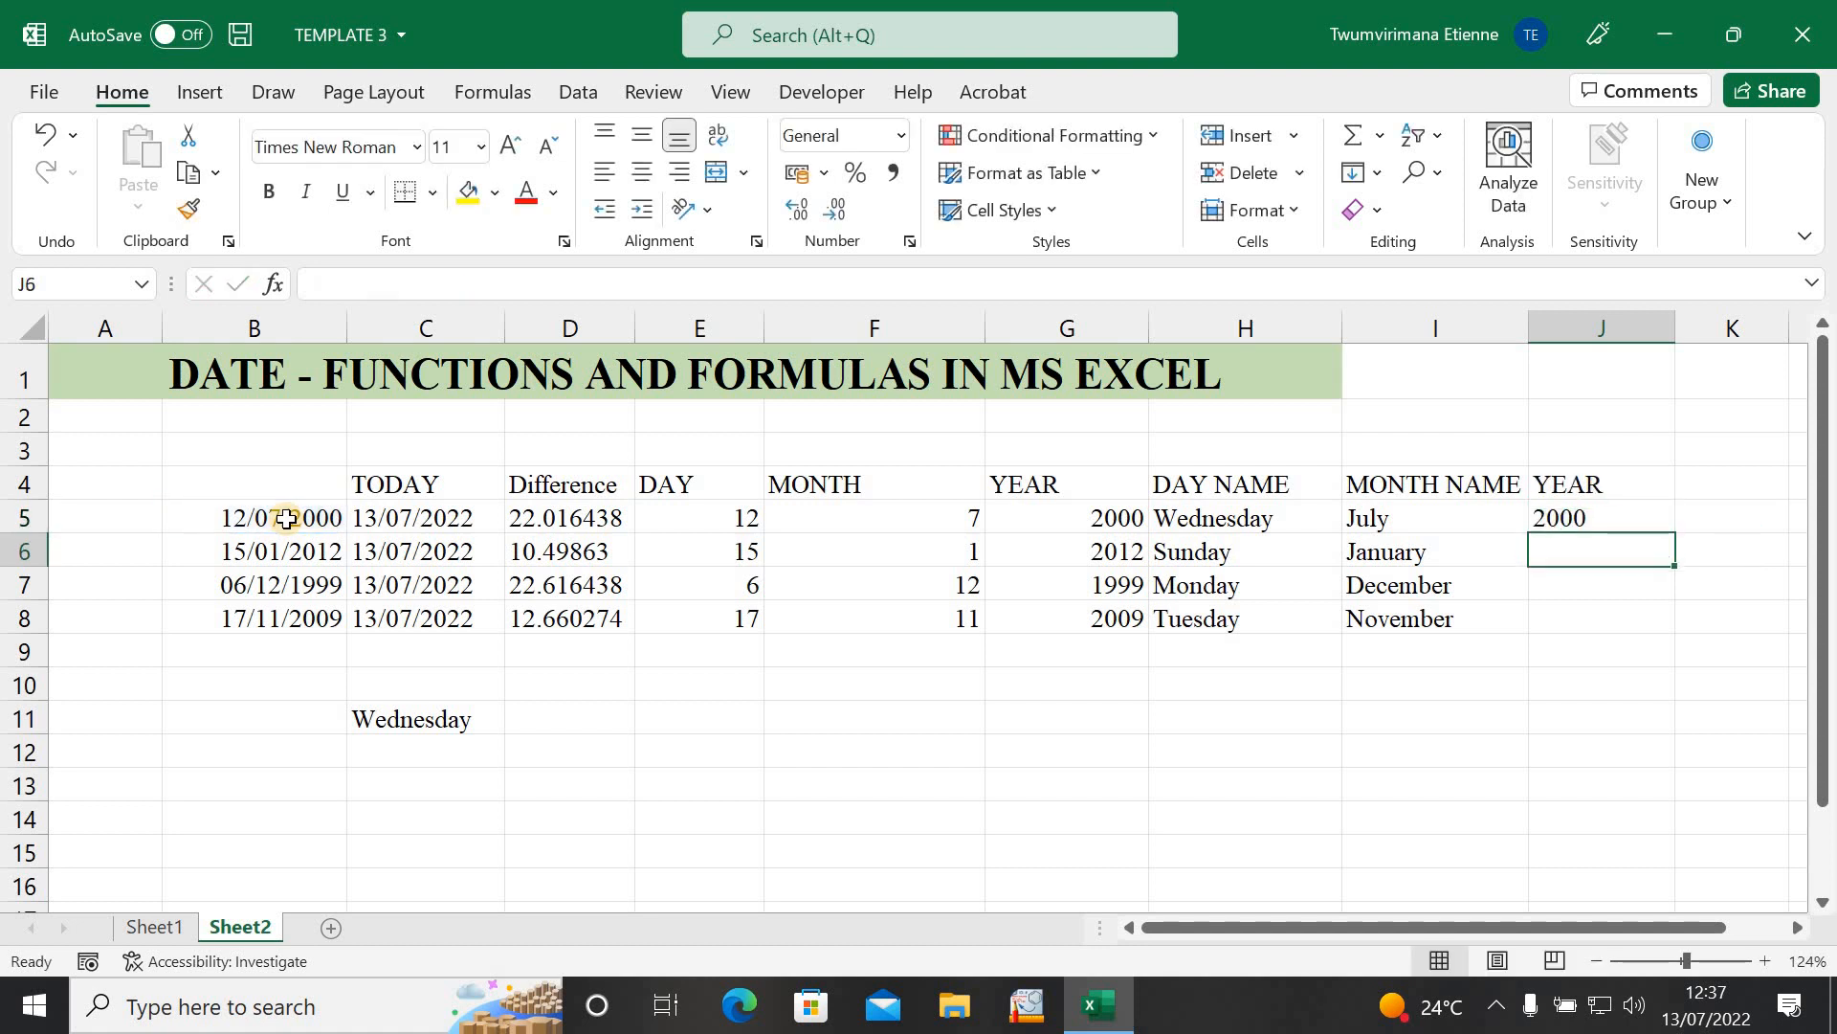
# Step: Fill the year formula from J5 down through J8 for the remaining dates
pyautogui.click(1620, 510)
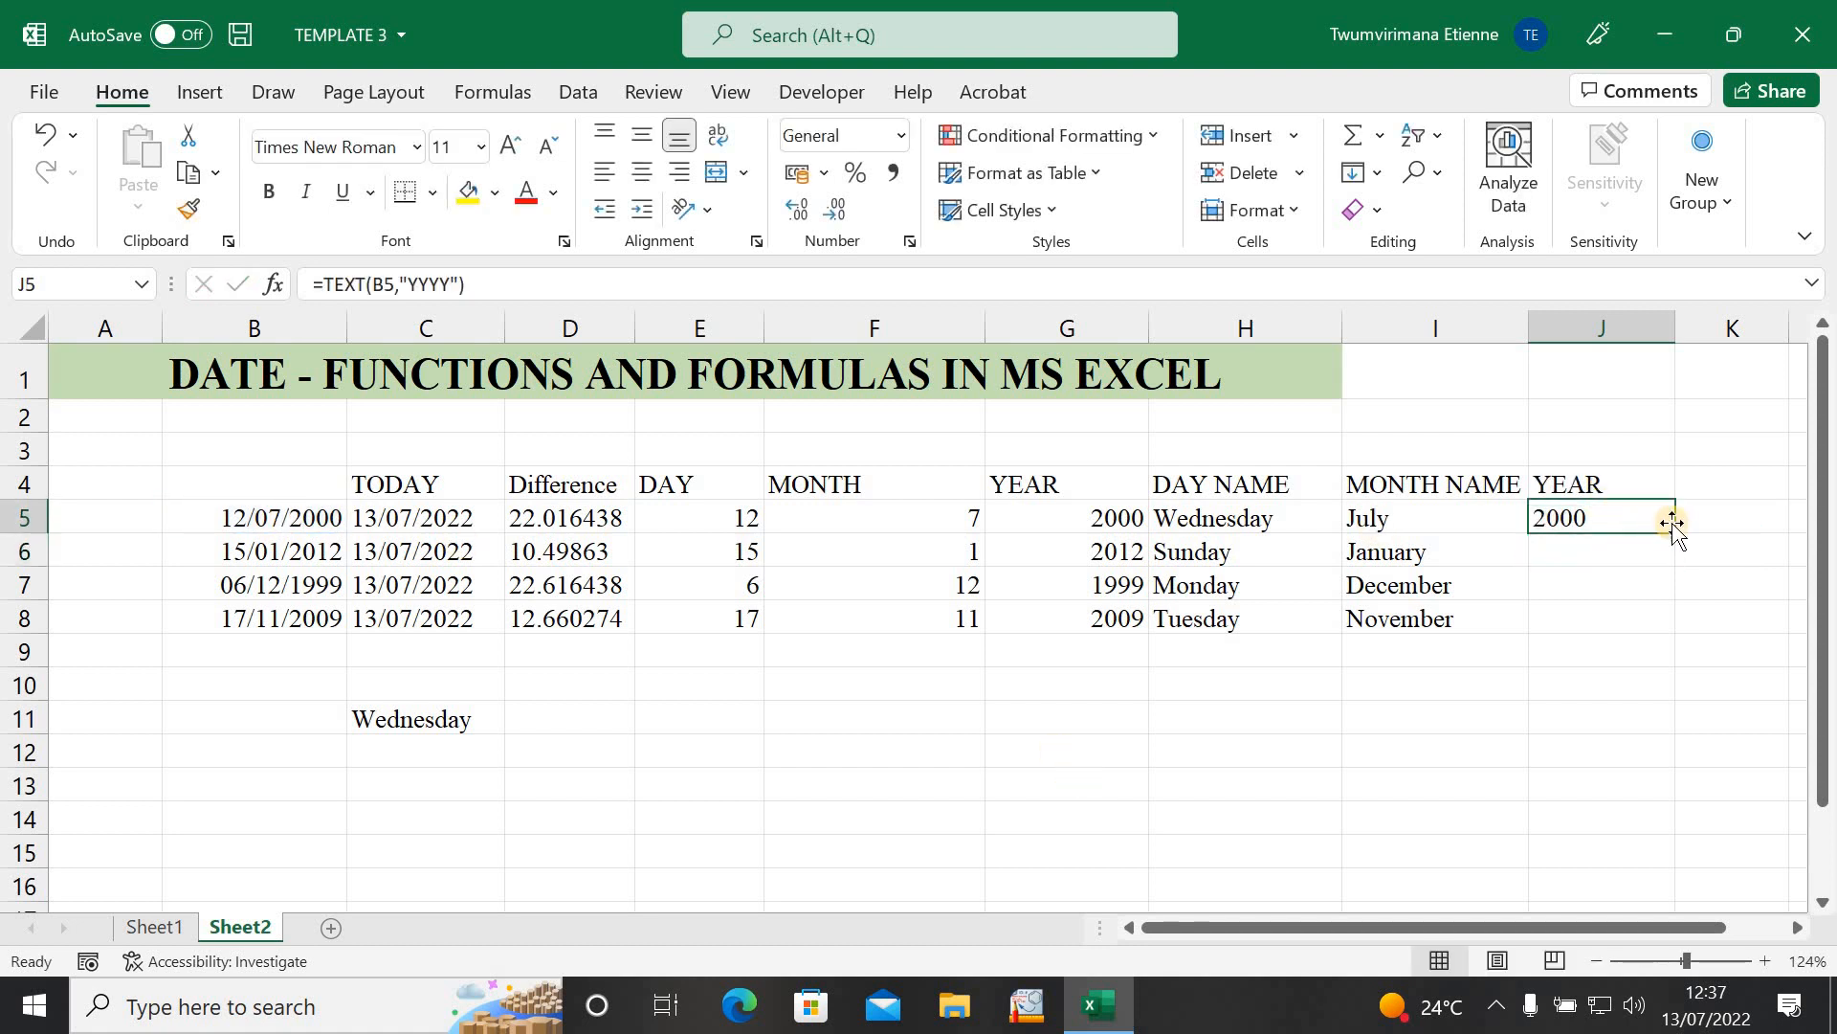
pyautogui.moveTo(1674, 536); pyautogui.dragTo(1663, 630)
pyautogui.click(1484, 660)
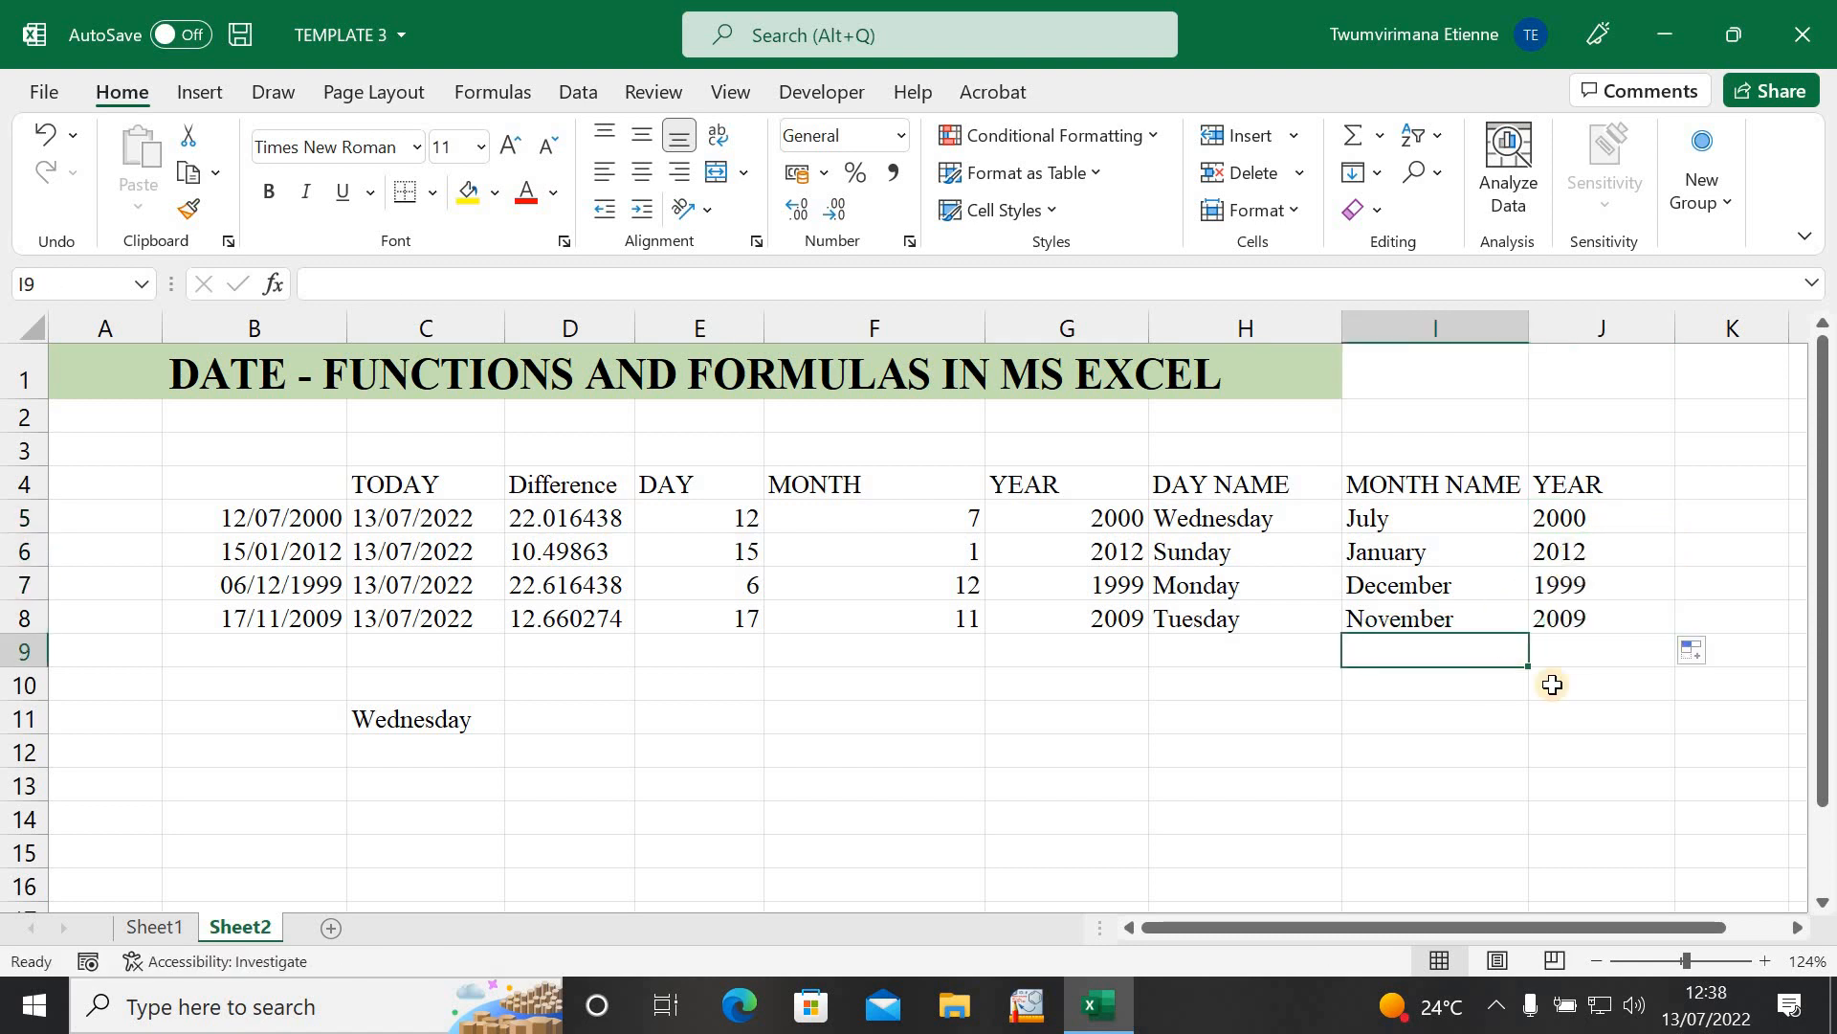
pyautogui.click(1124, 777)
pyautogui.click(1252, 695)
pyautogui.click(643, 755)
pyautogui.moveTo(703, 759); pyautogui.dragTo(862, 754)
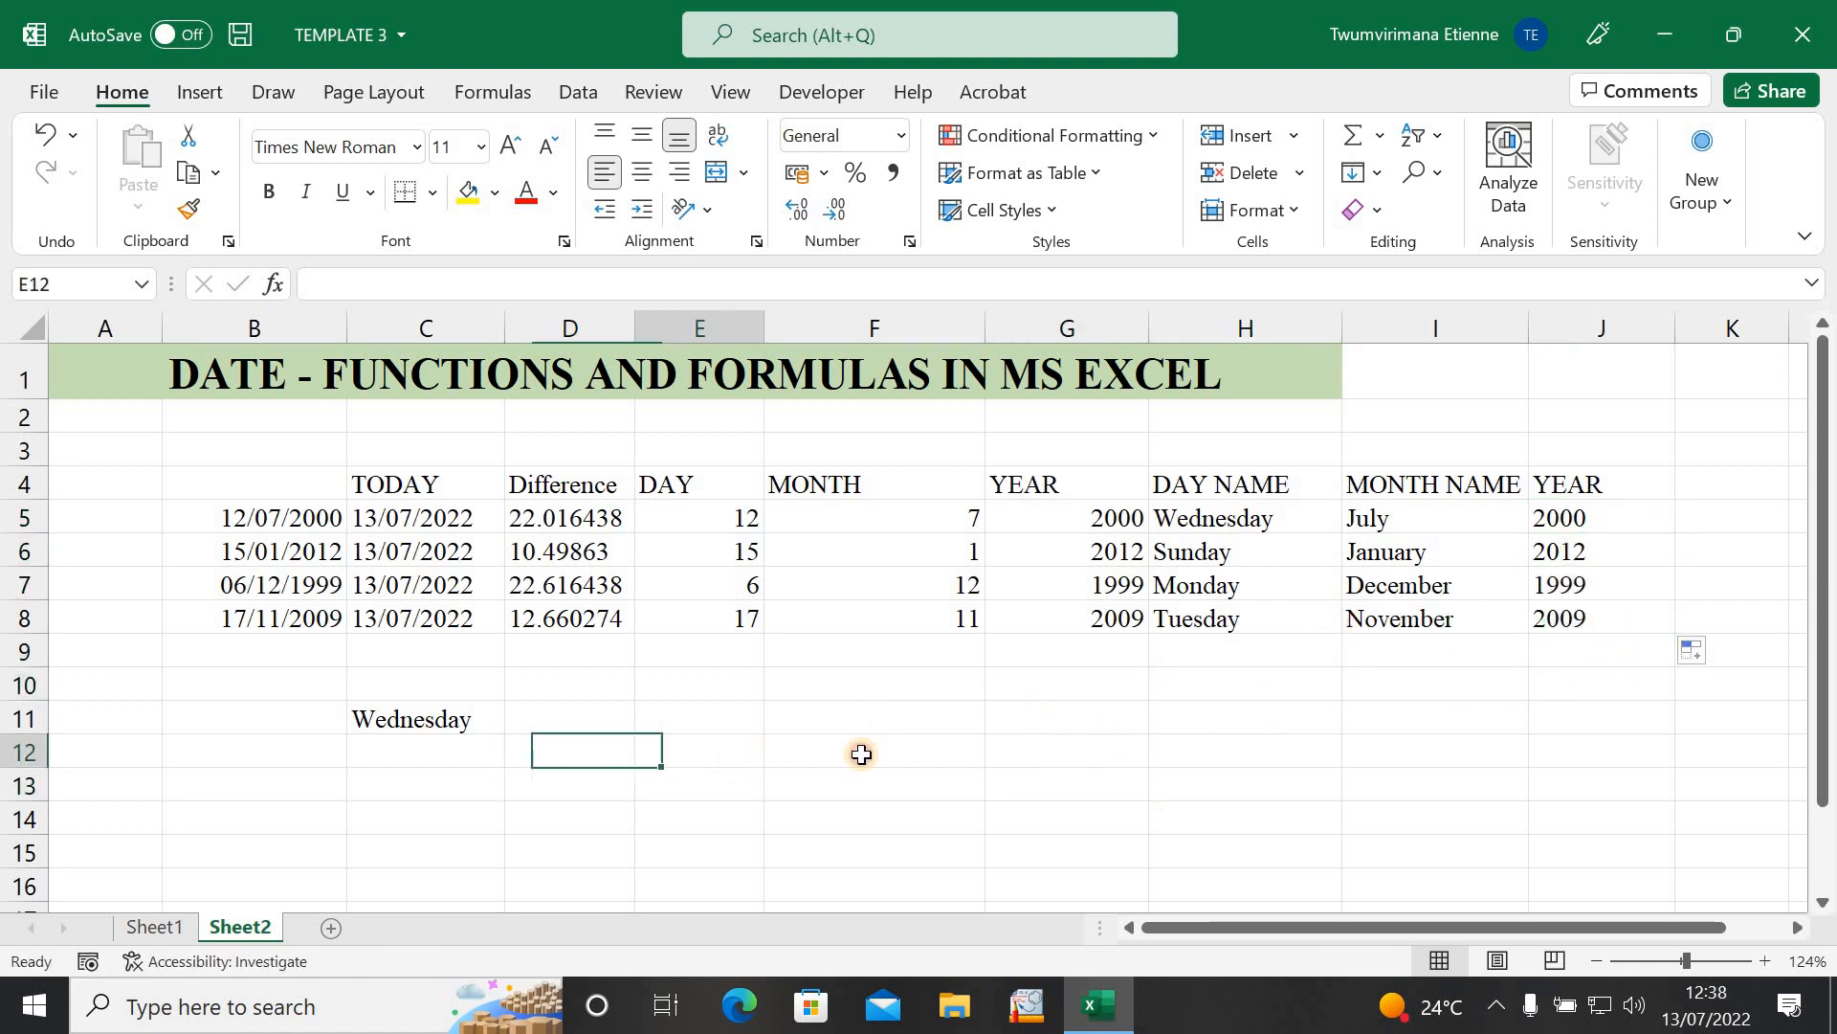
pyautogui.click(934, 750)
pyautogui.click(1007, 755)
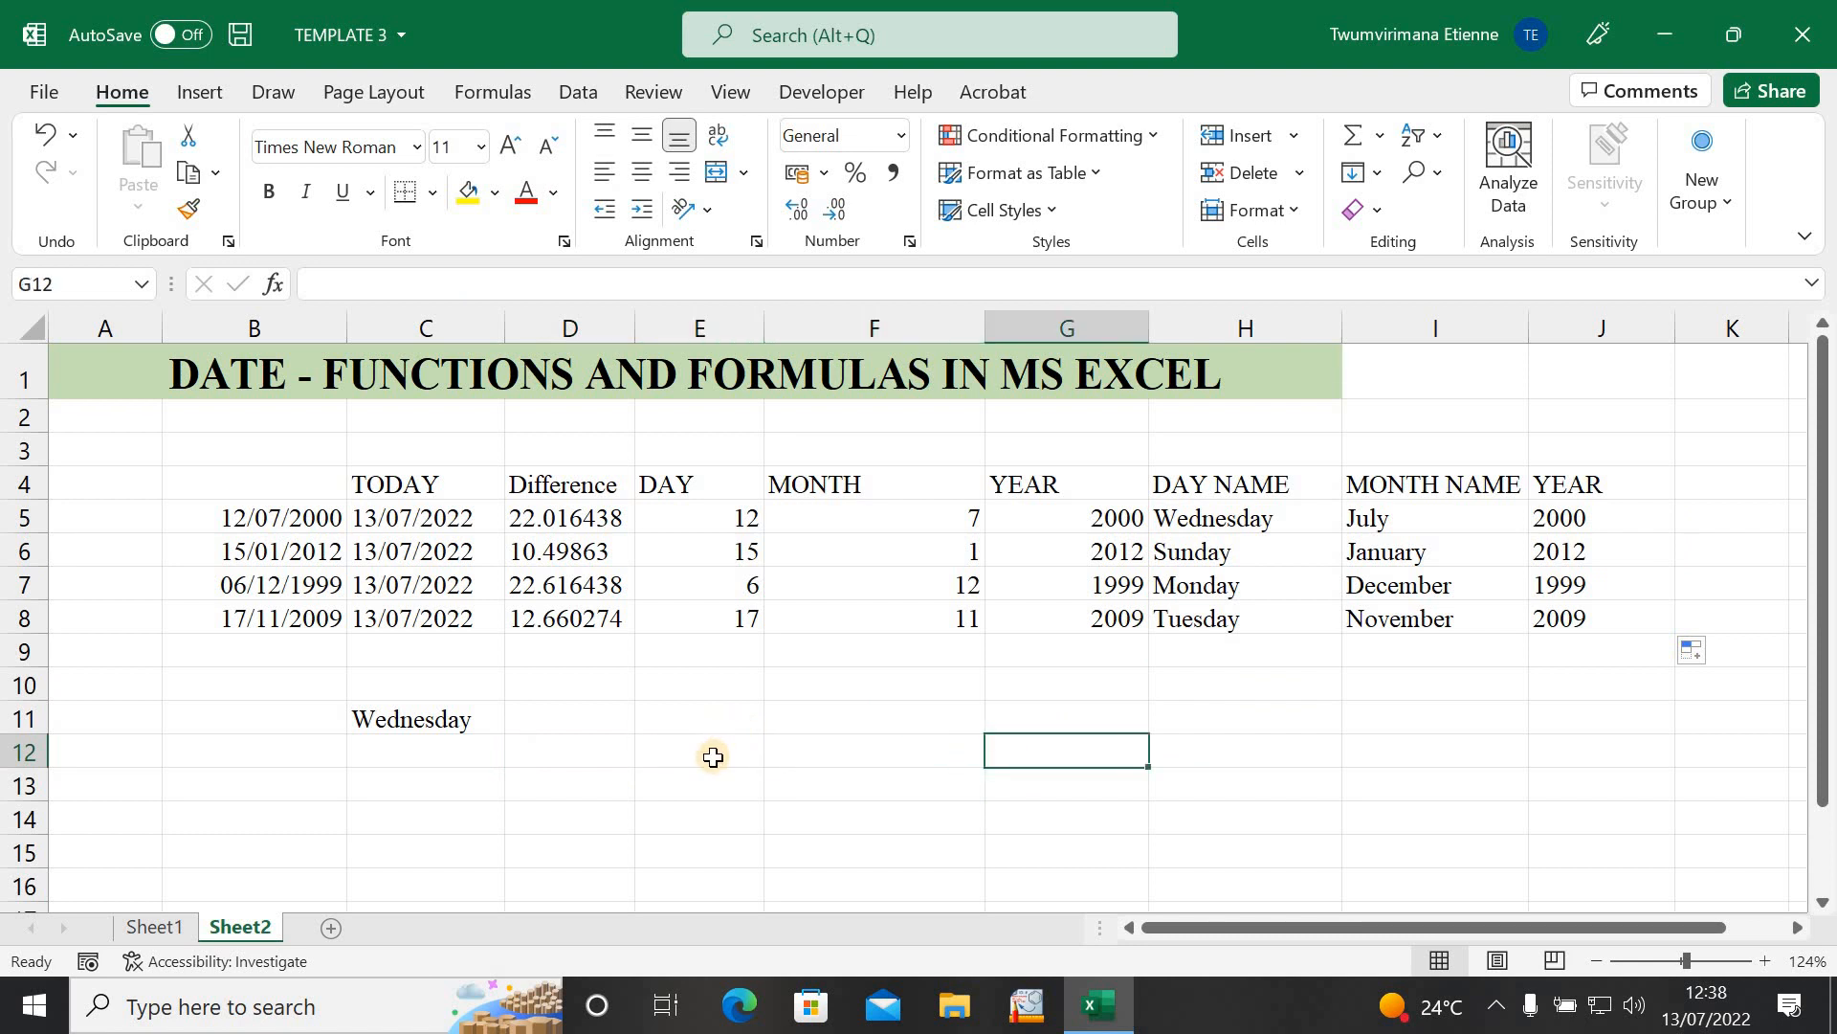
pyautogui.click(756, 775)
pyautogui.click(904, 756)
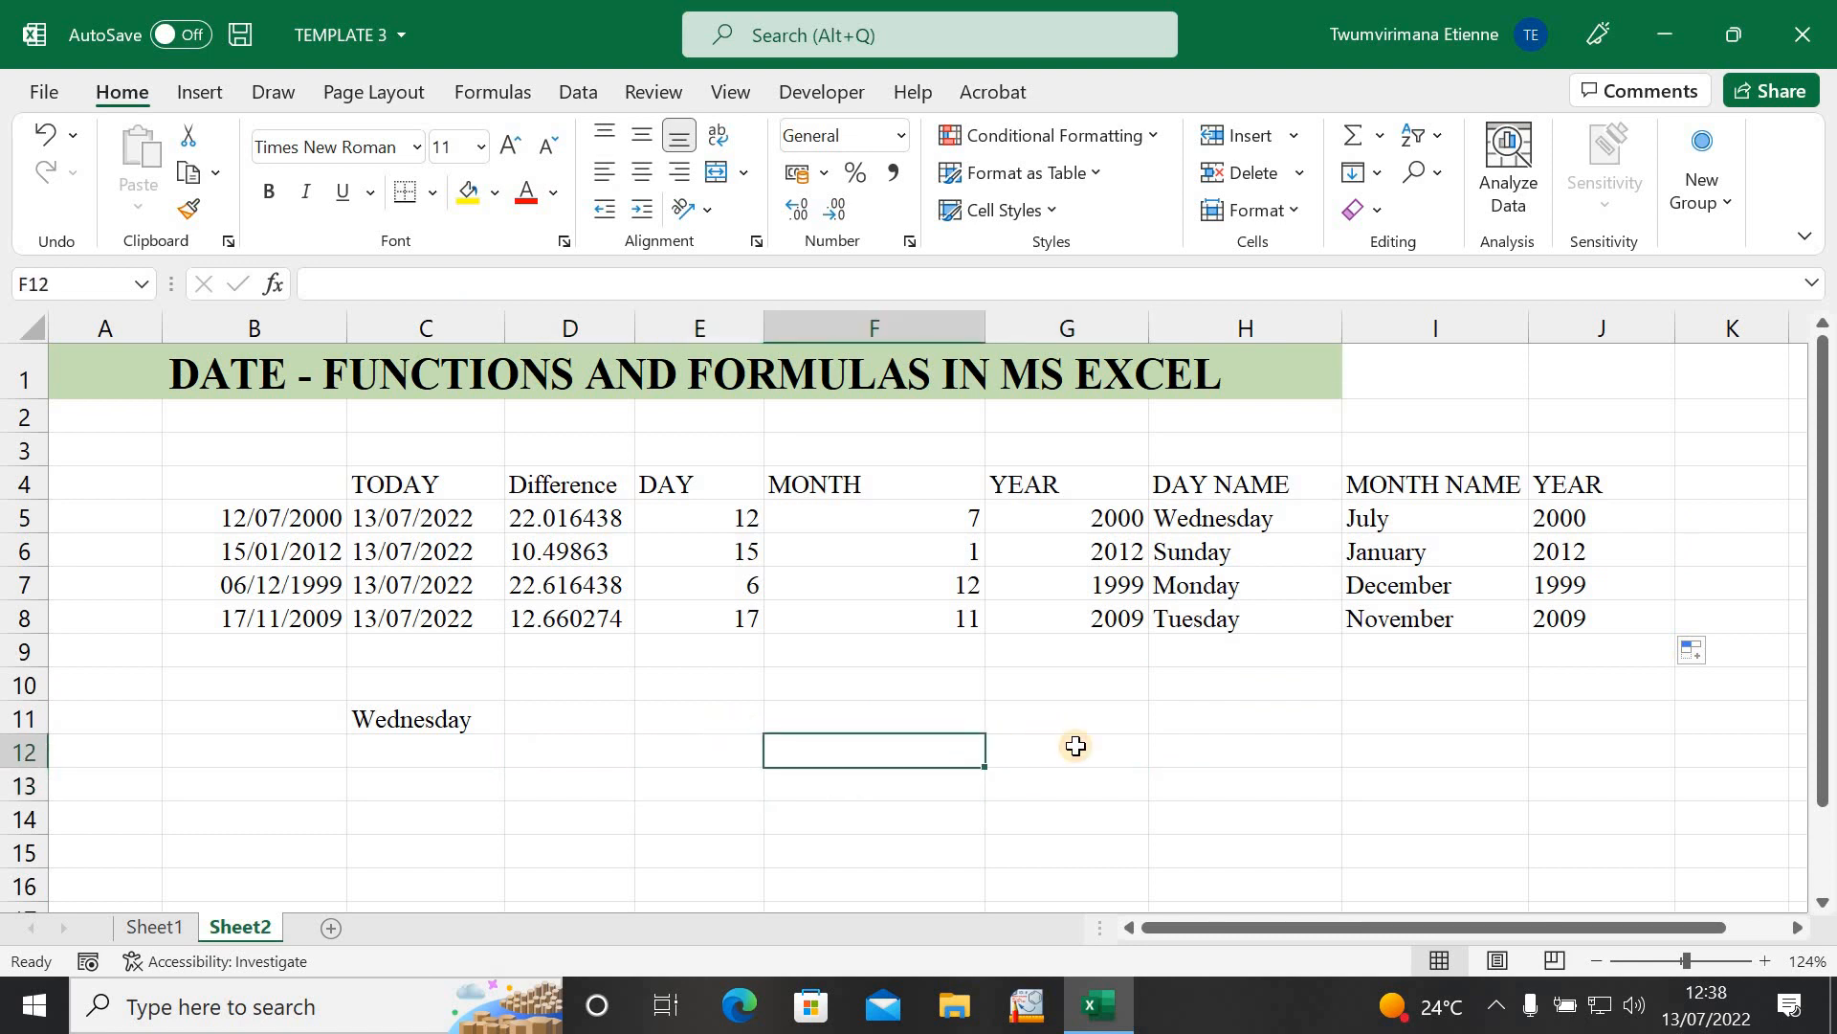
pyautogui.click(1067, 745)
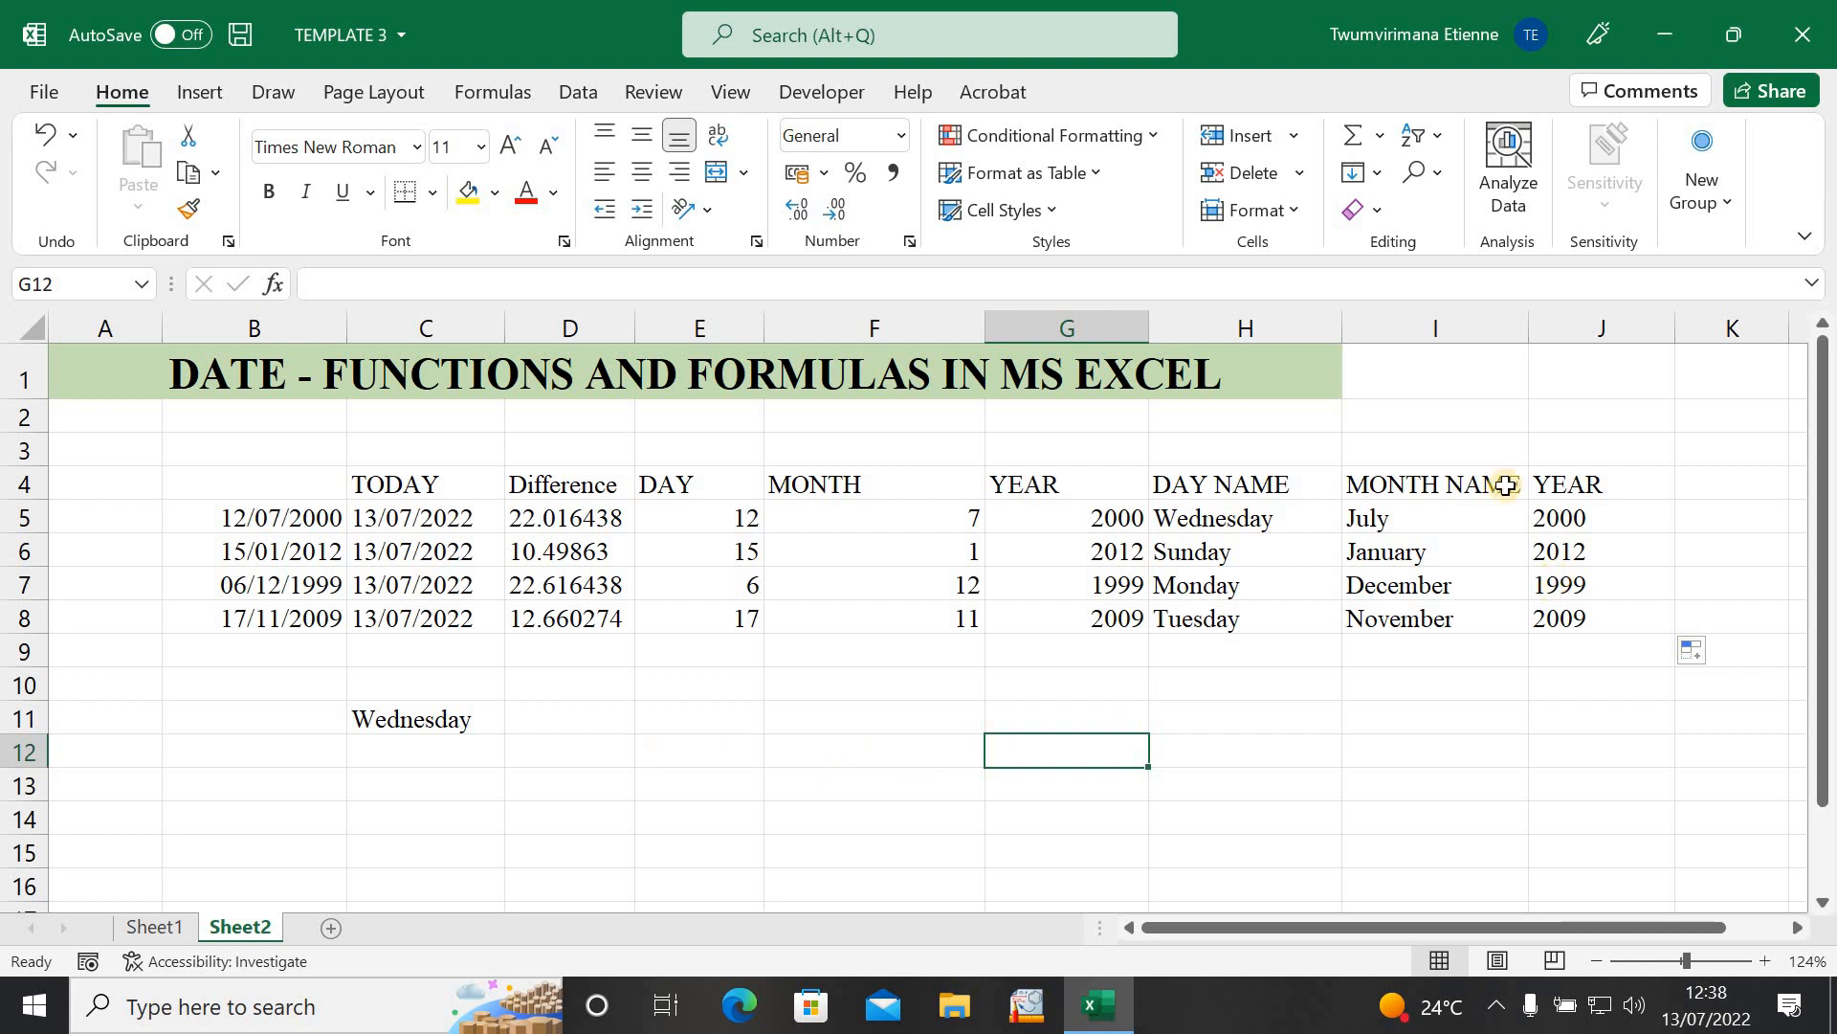
pyautogui.click(1428, 575)
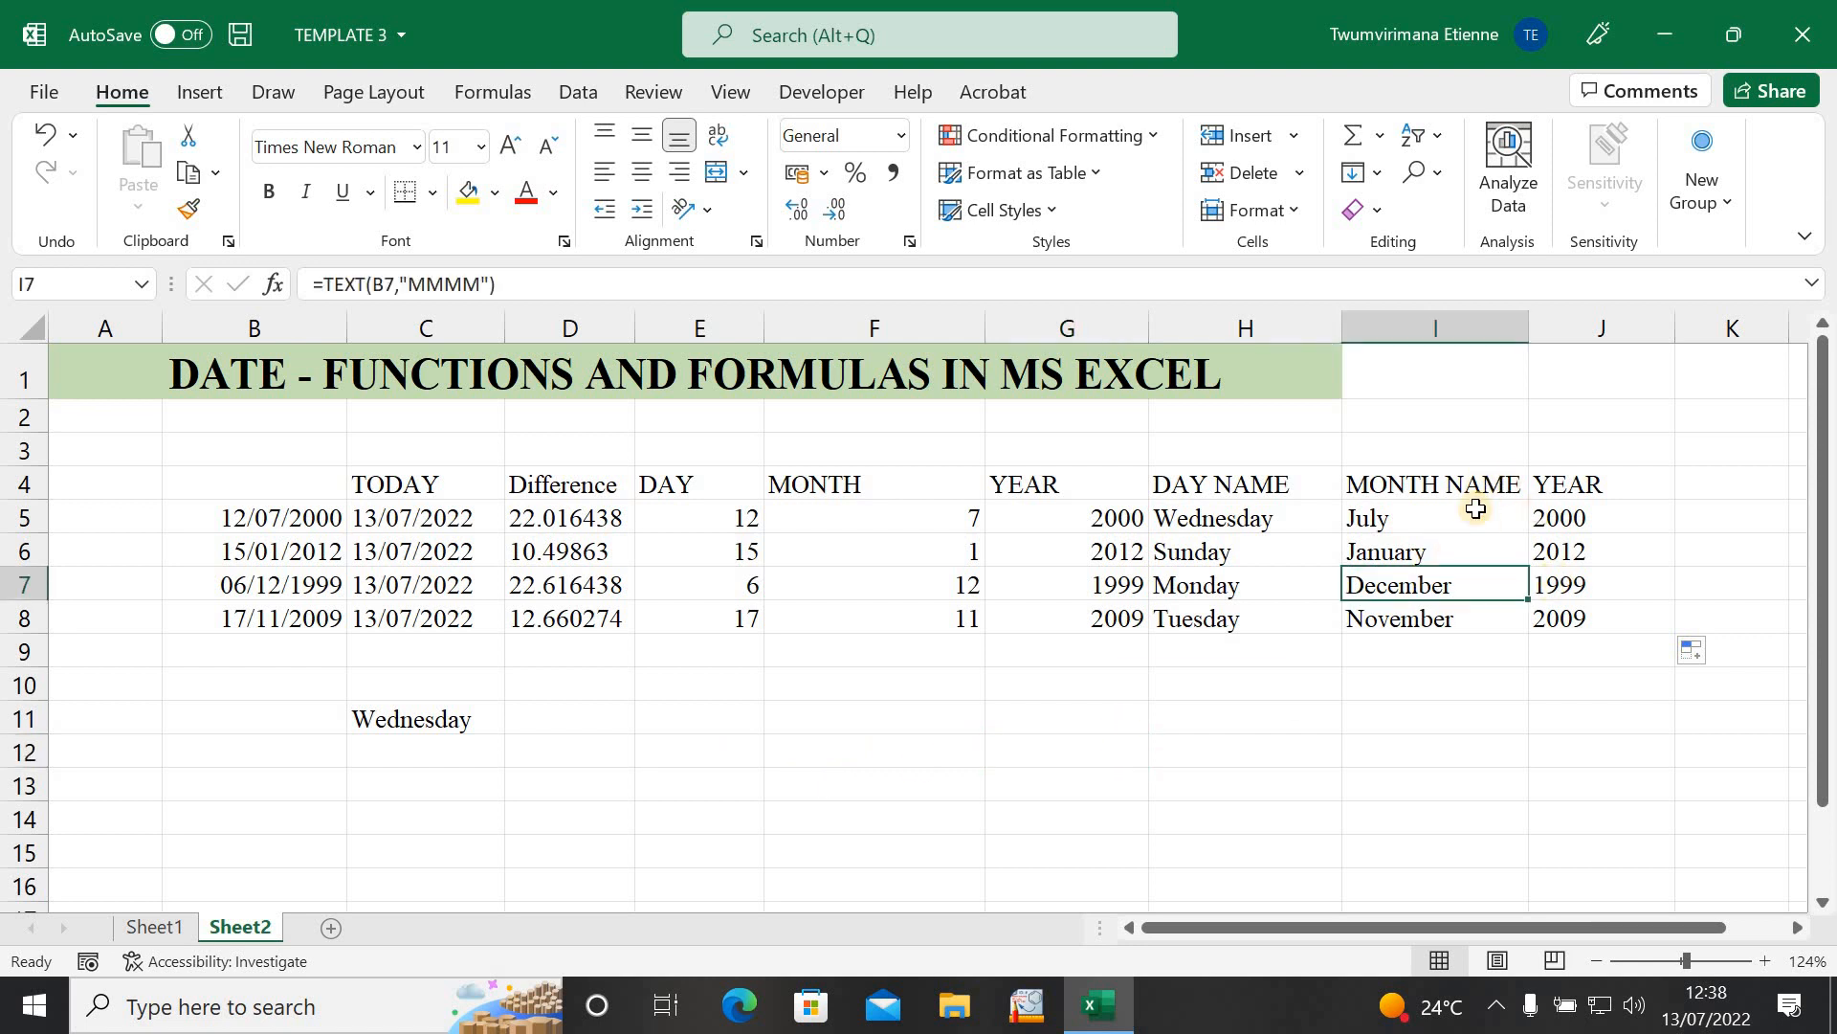
pyautogui.click(1236, 519)
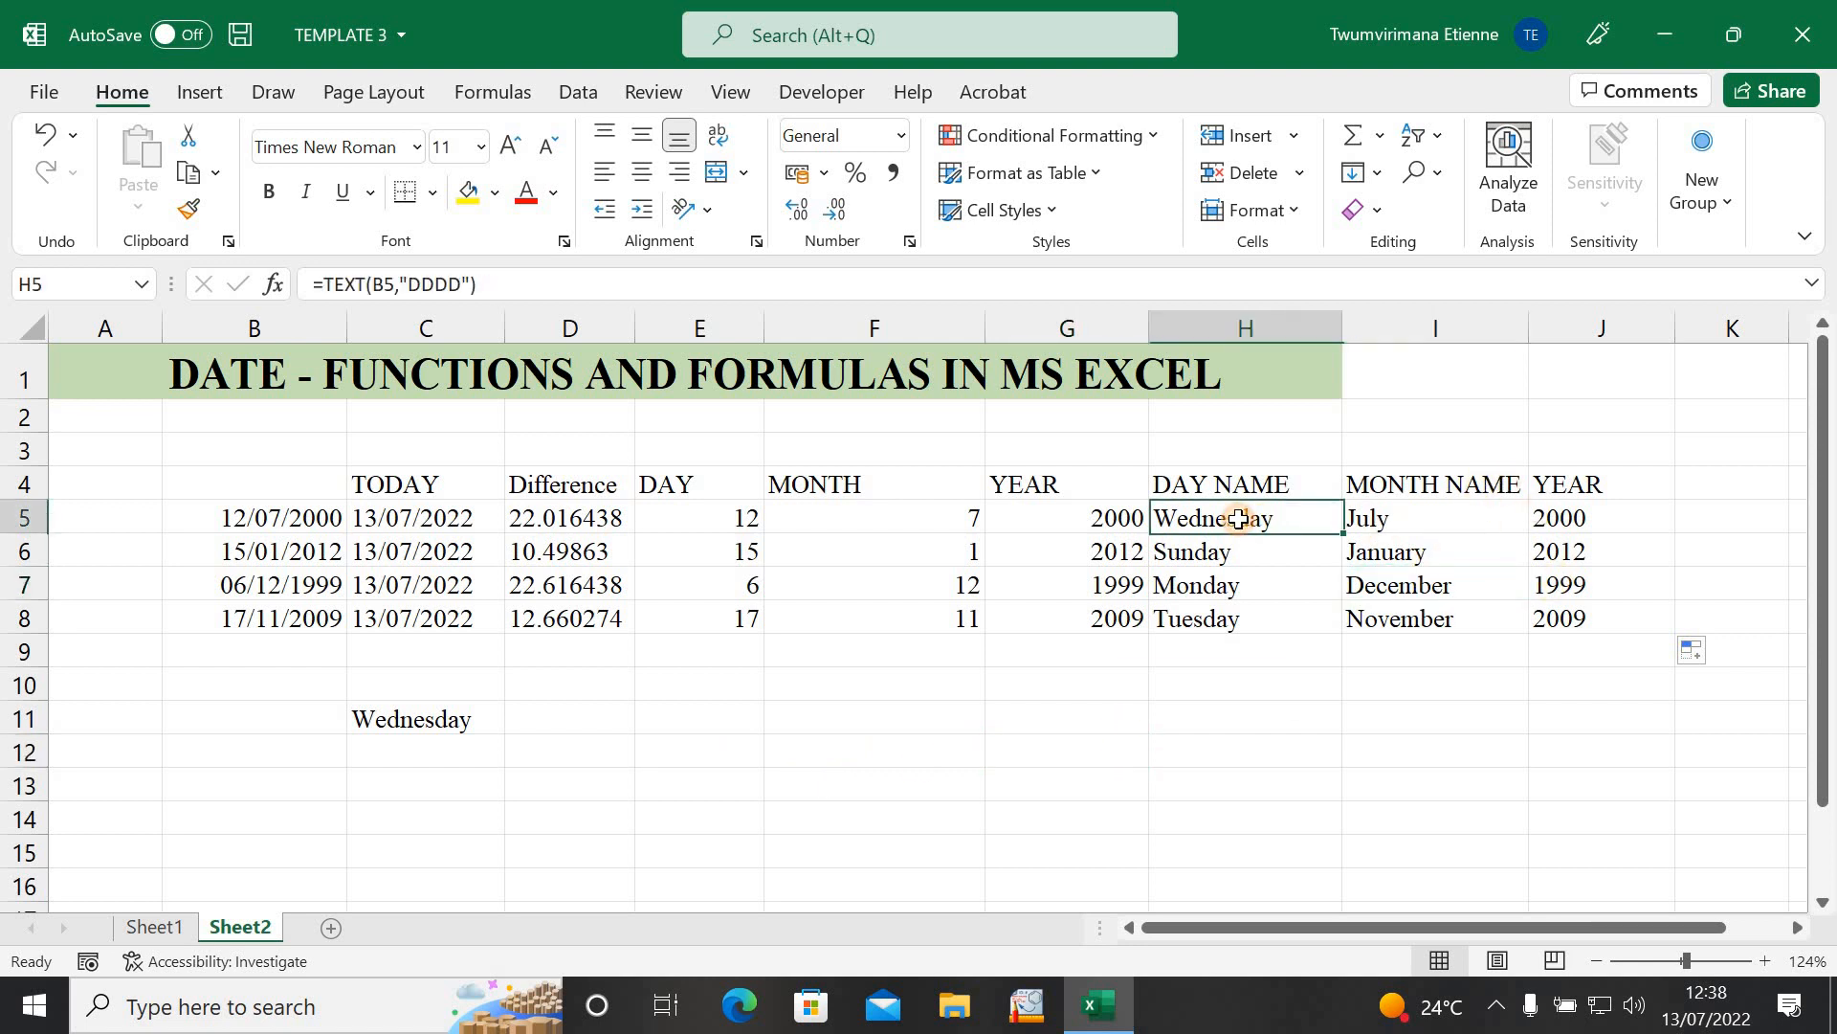
pyautogui.click(867, 486)
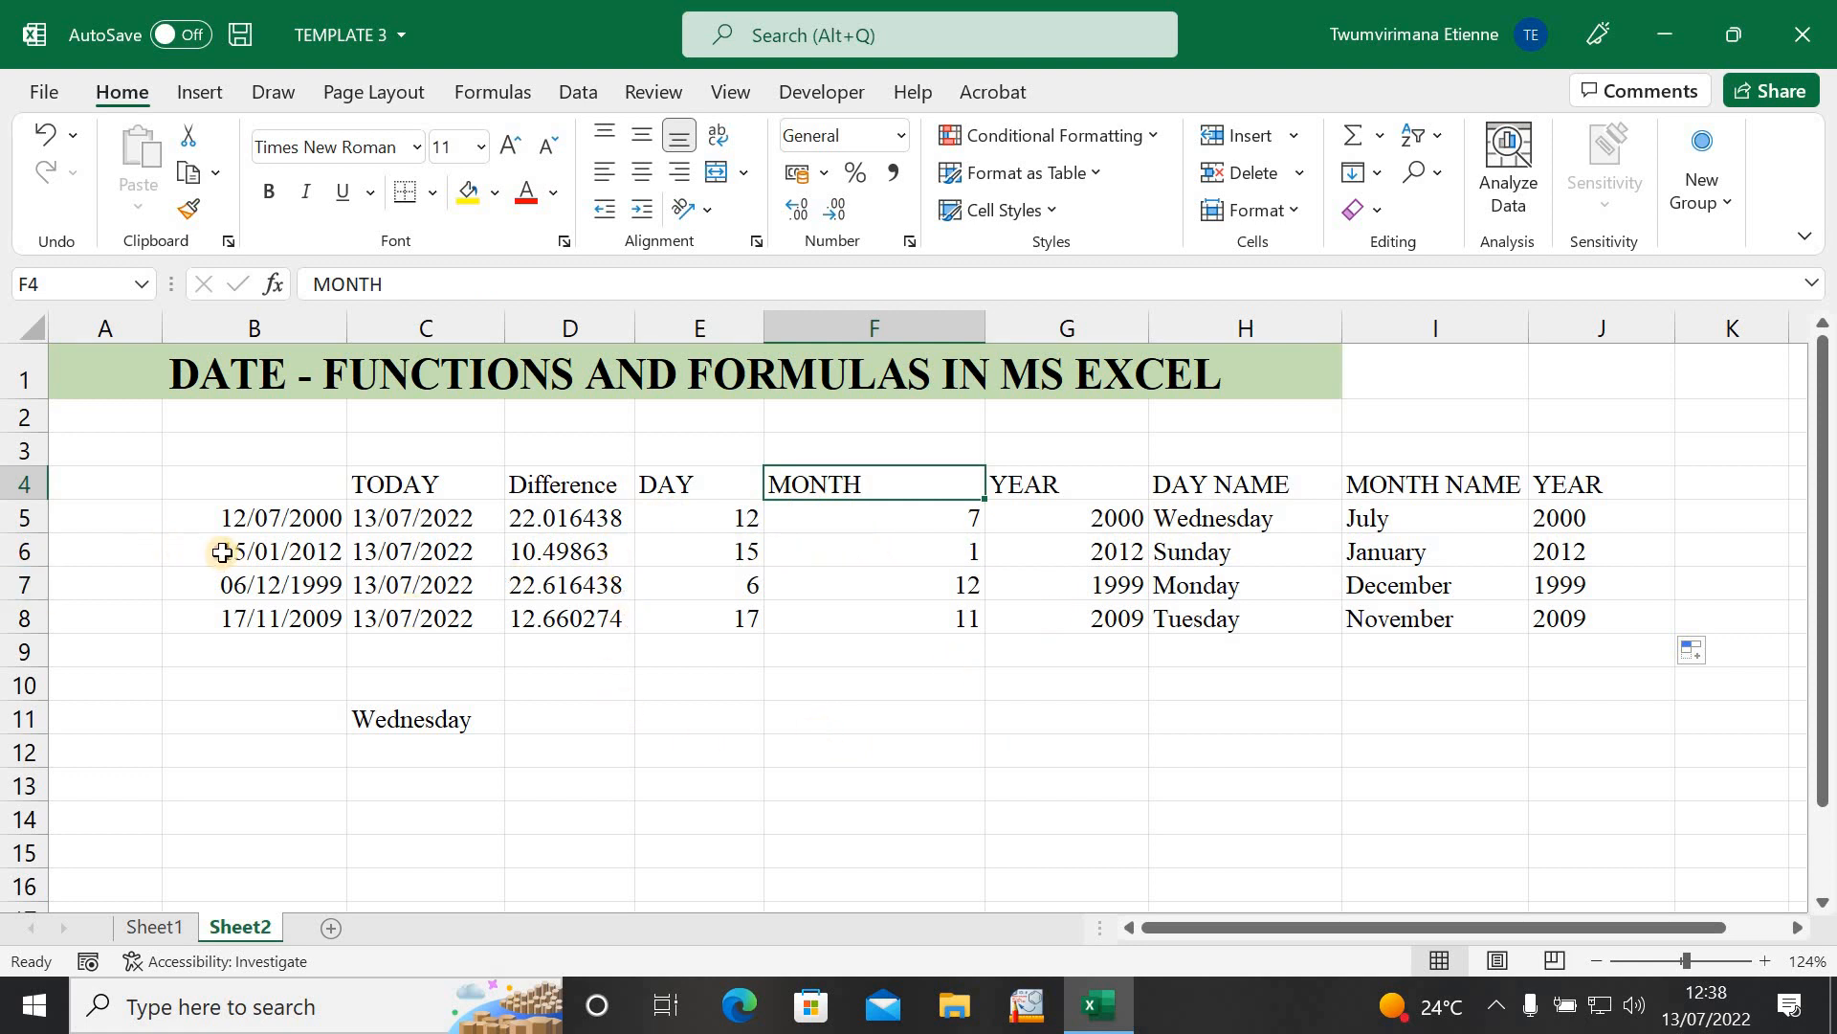
pyautogui.click(218, 543)
pyautogui.click(738, 697)
pyautogui.click(1099, 742)
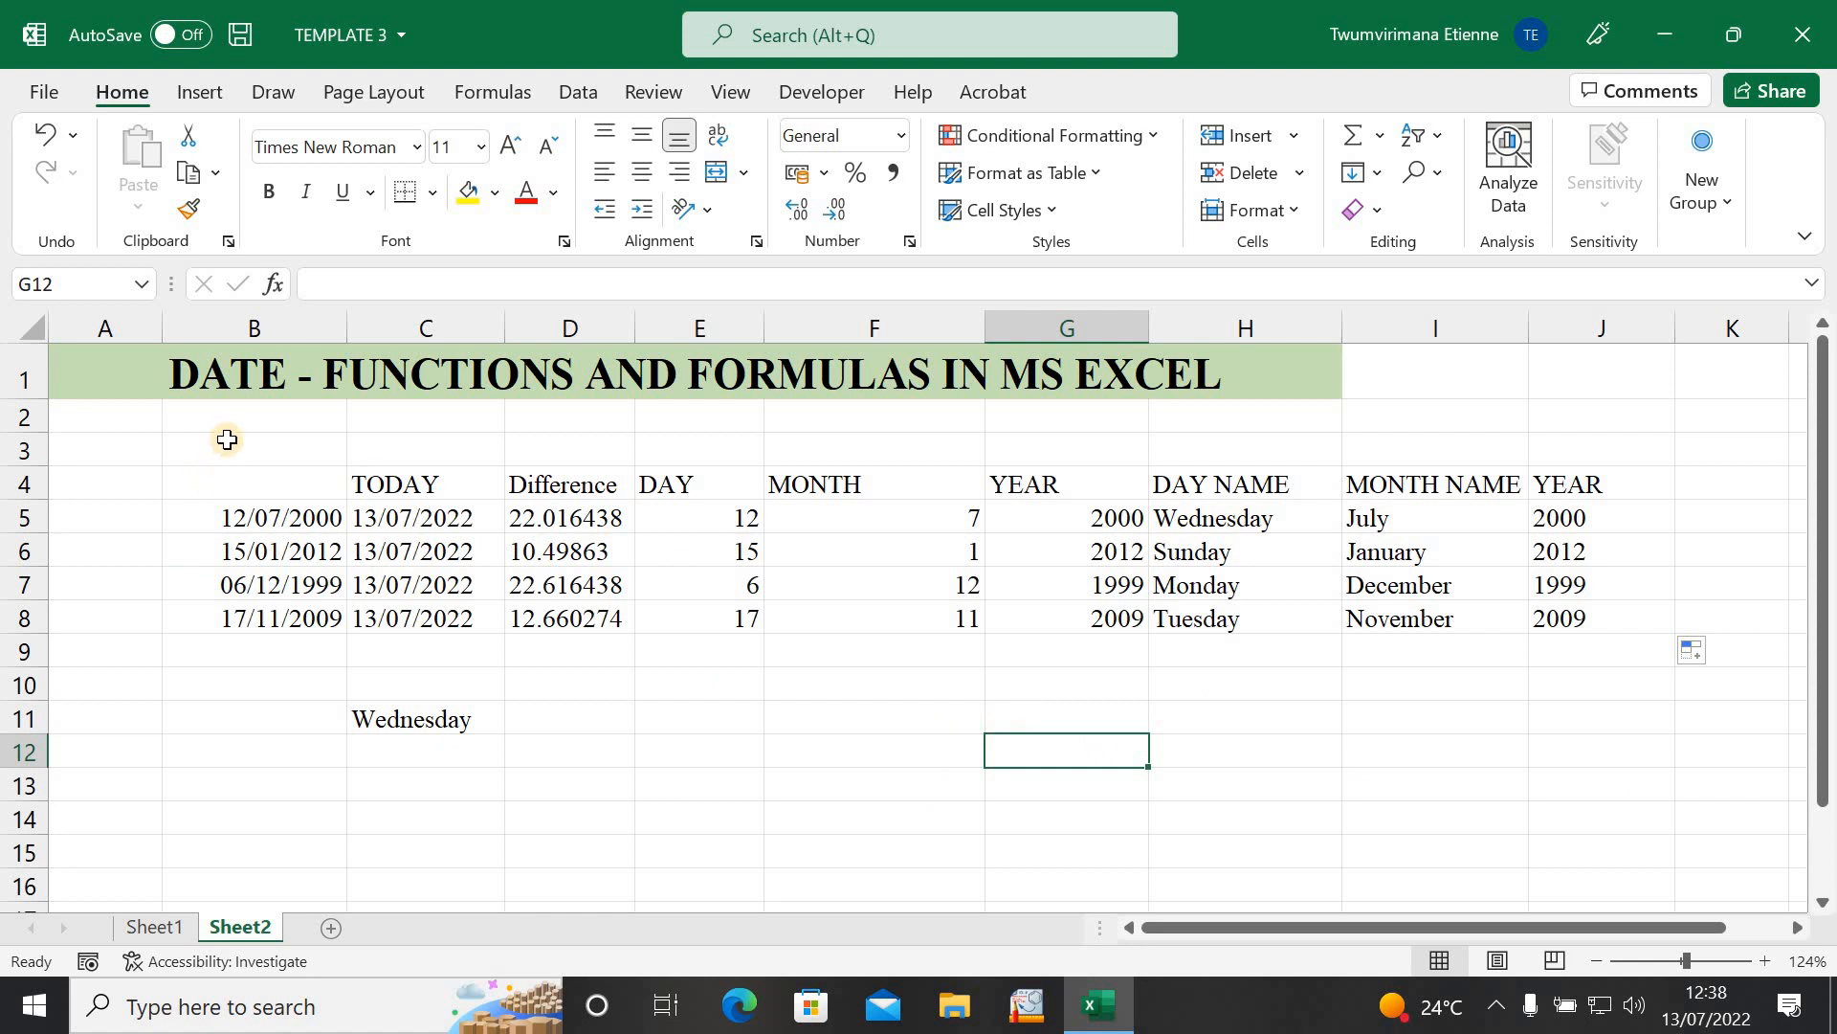
pyautogui.click(1308, 798)
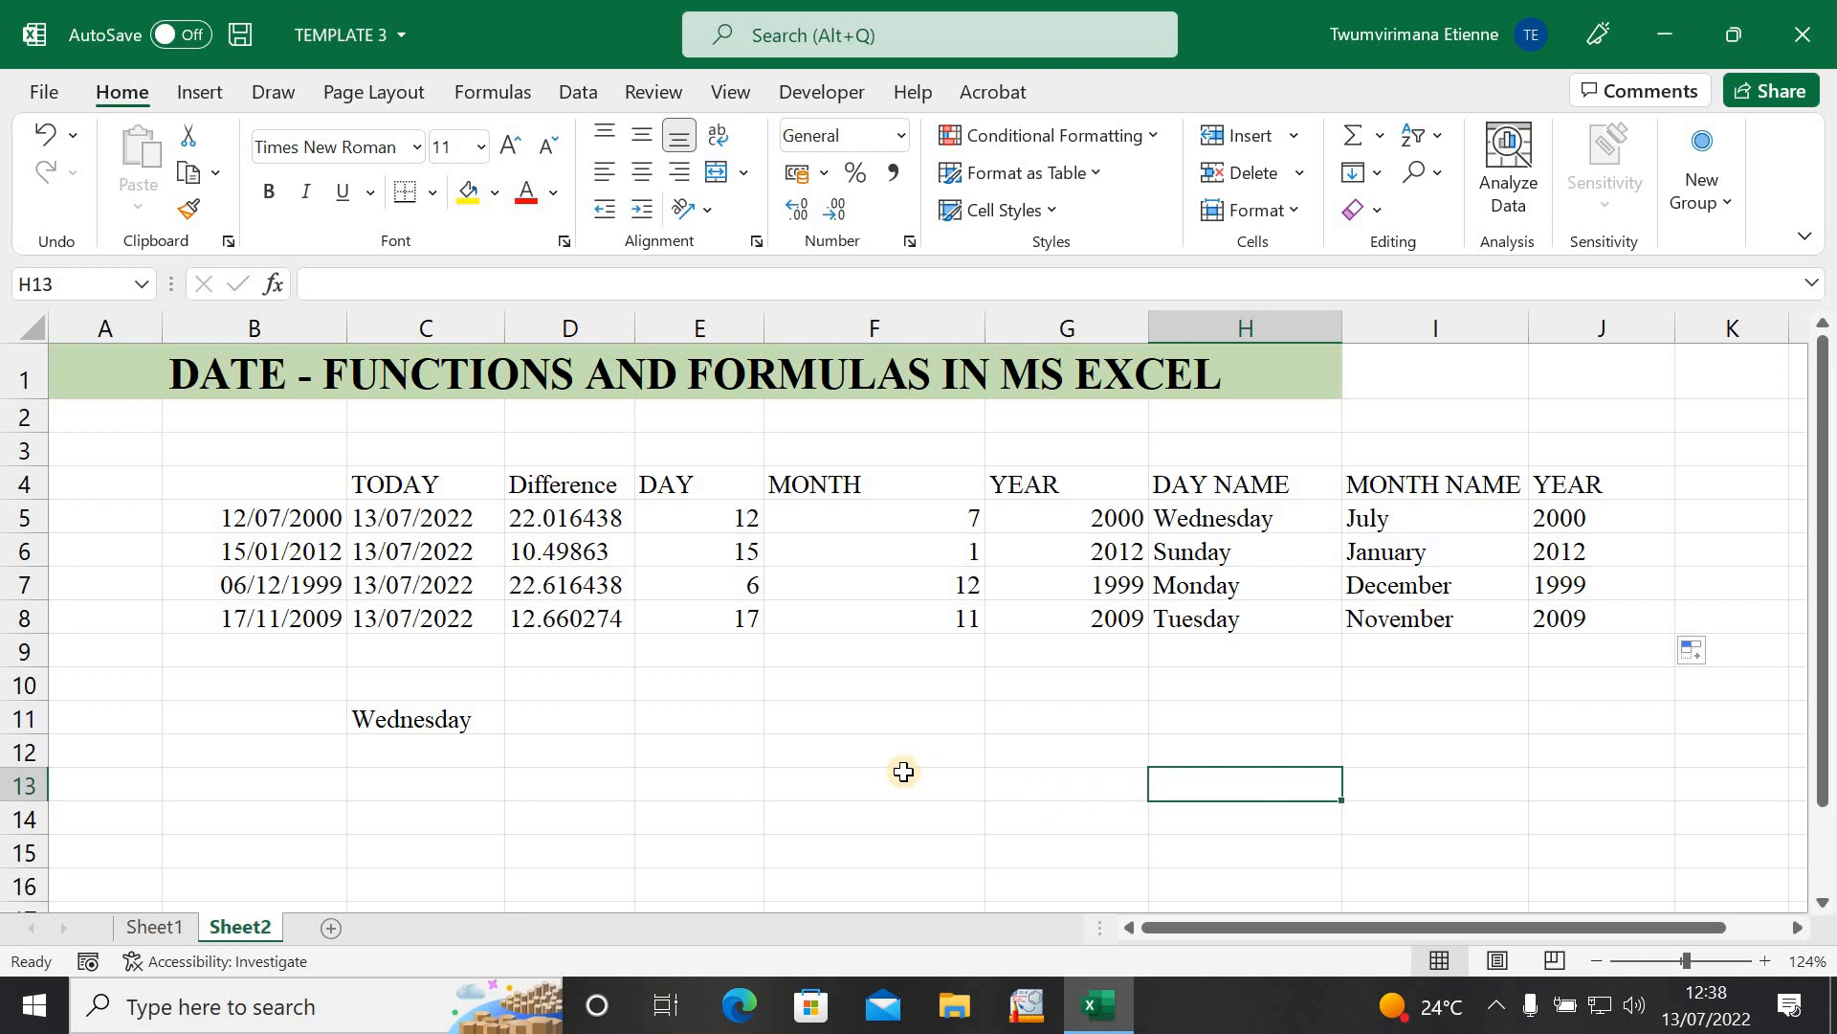
pyautogui.click(1414, 761)
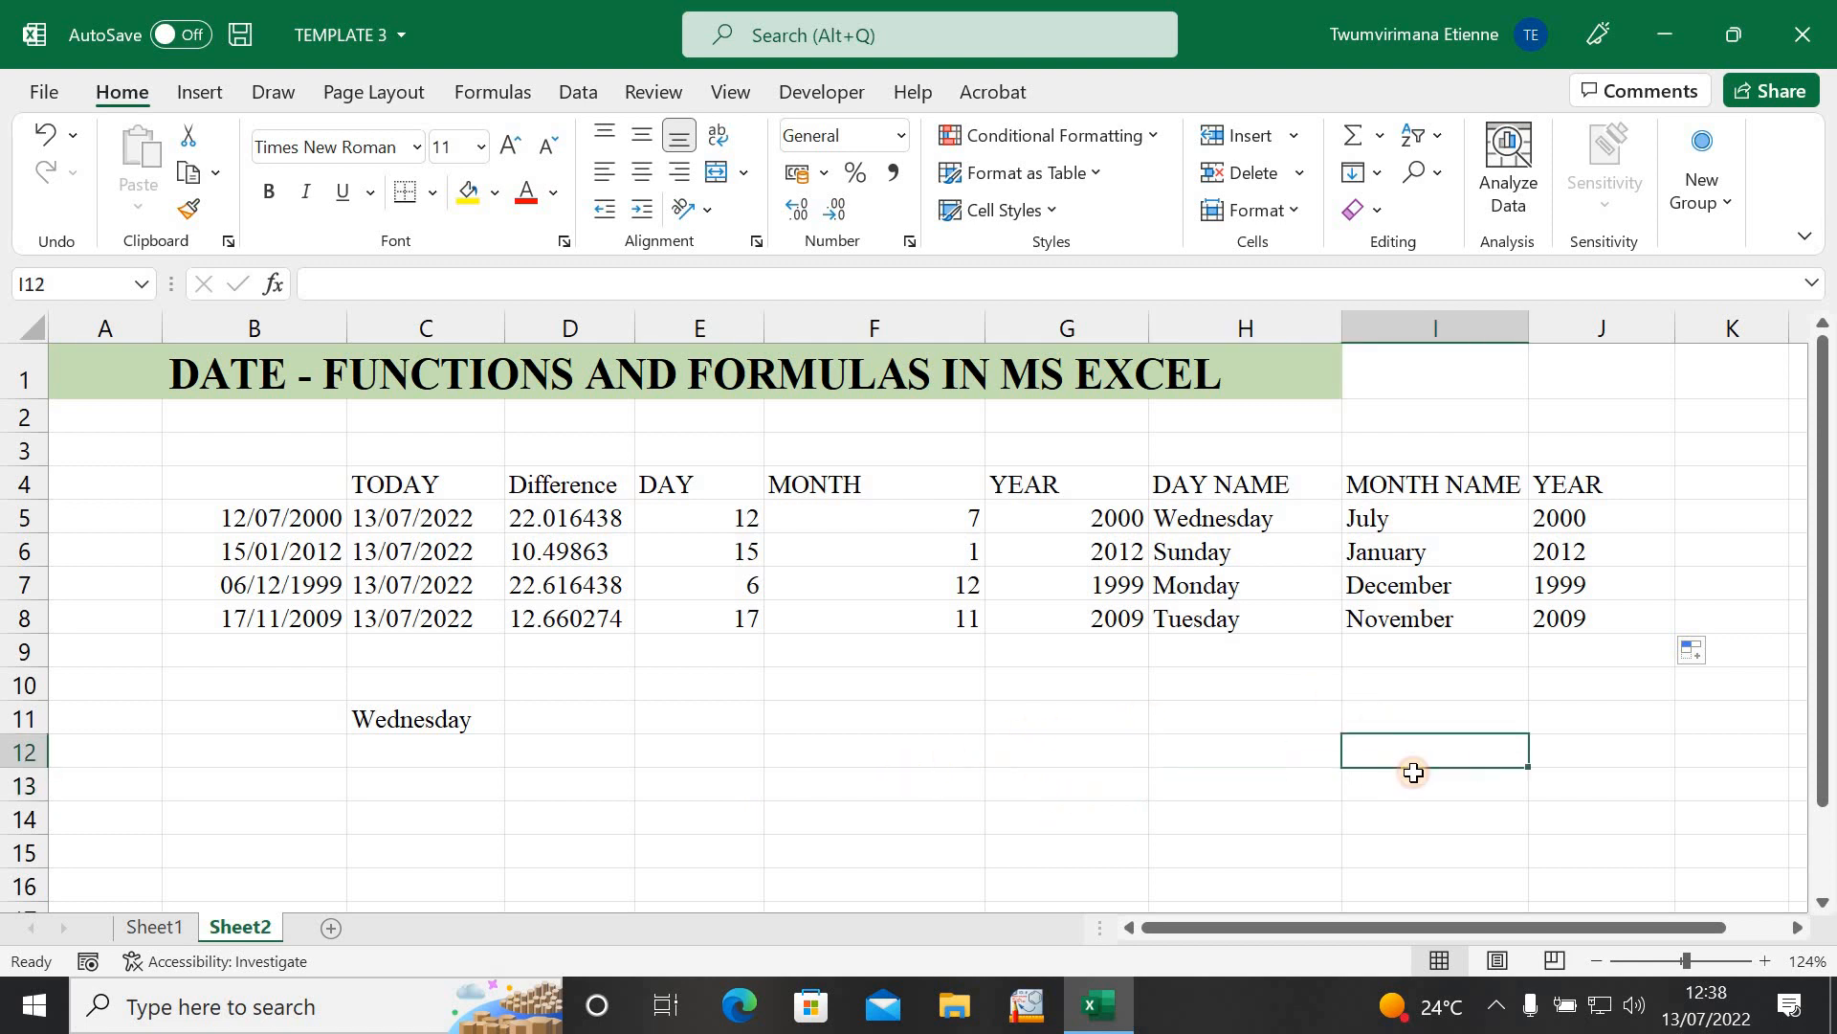
pyautogui.click(1415, 779)
pyautogui.click(1563, 751)
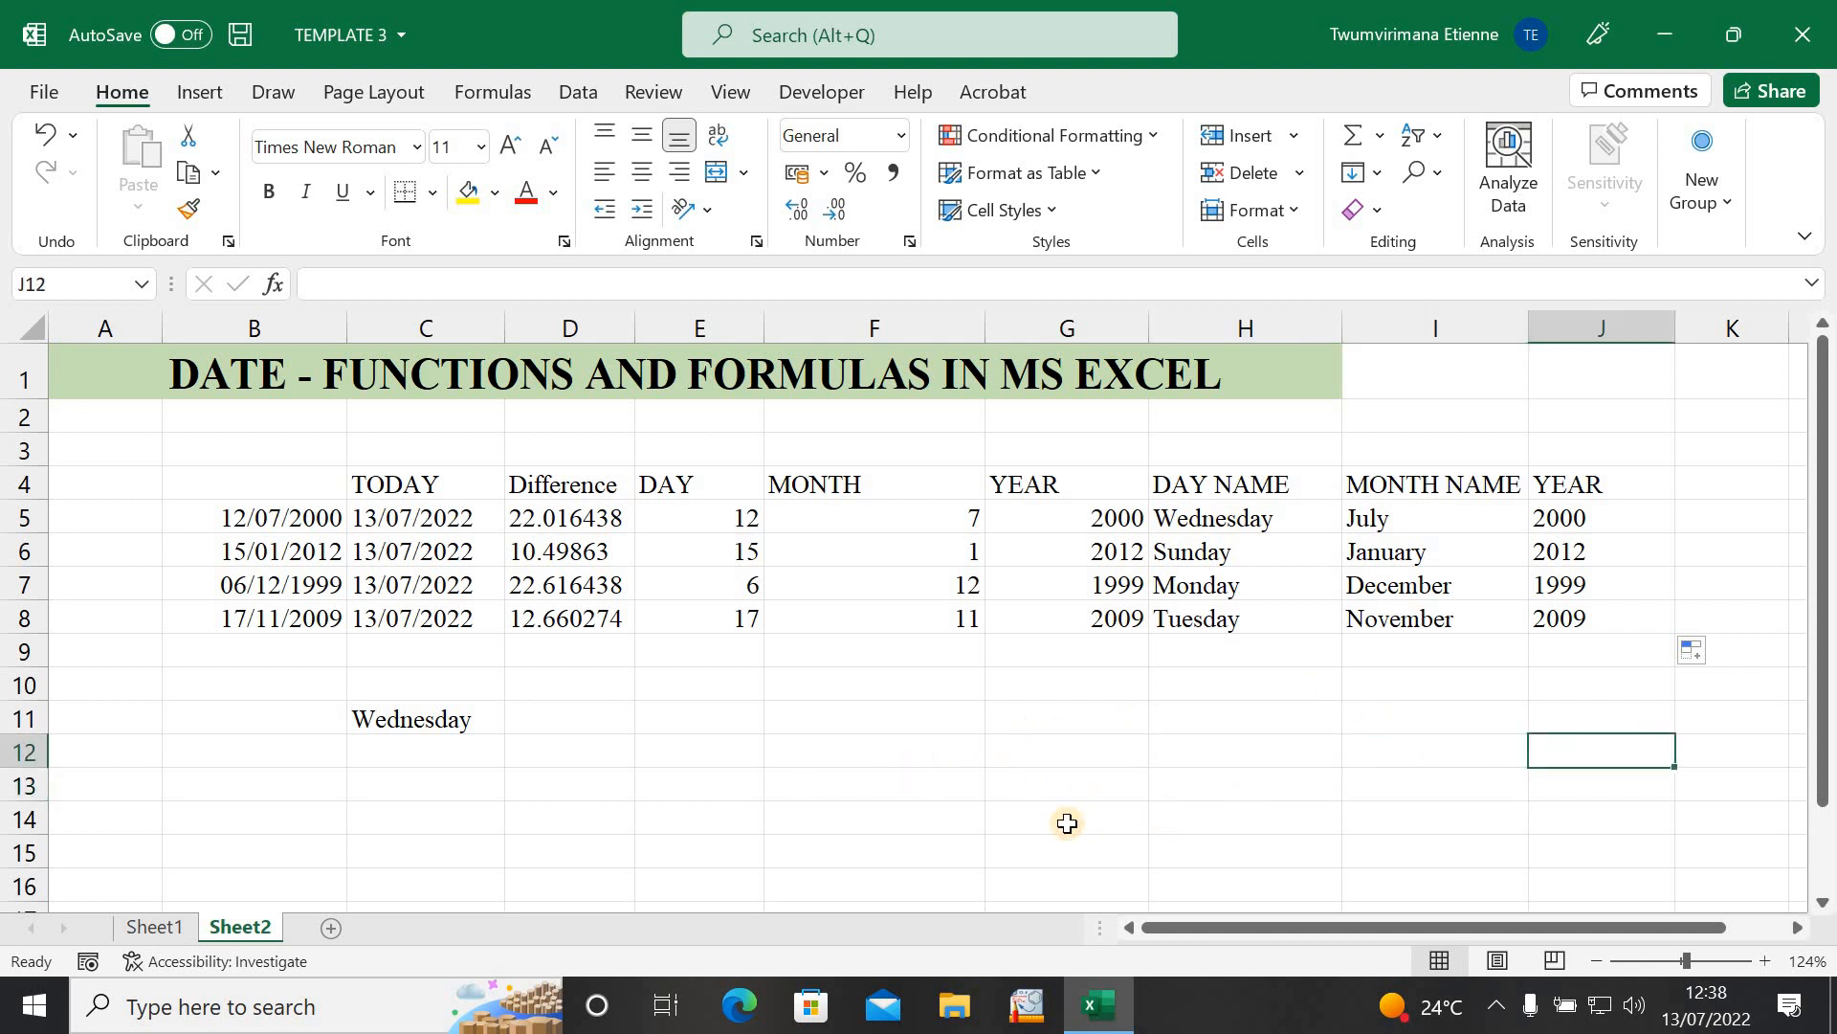
pyautogui.click(779, 784)
pyautogui.click(1110, 795)
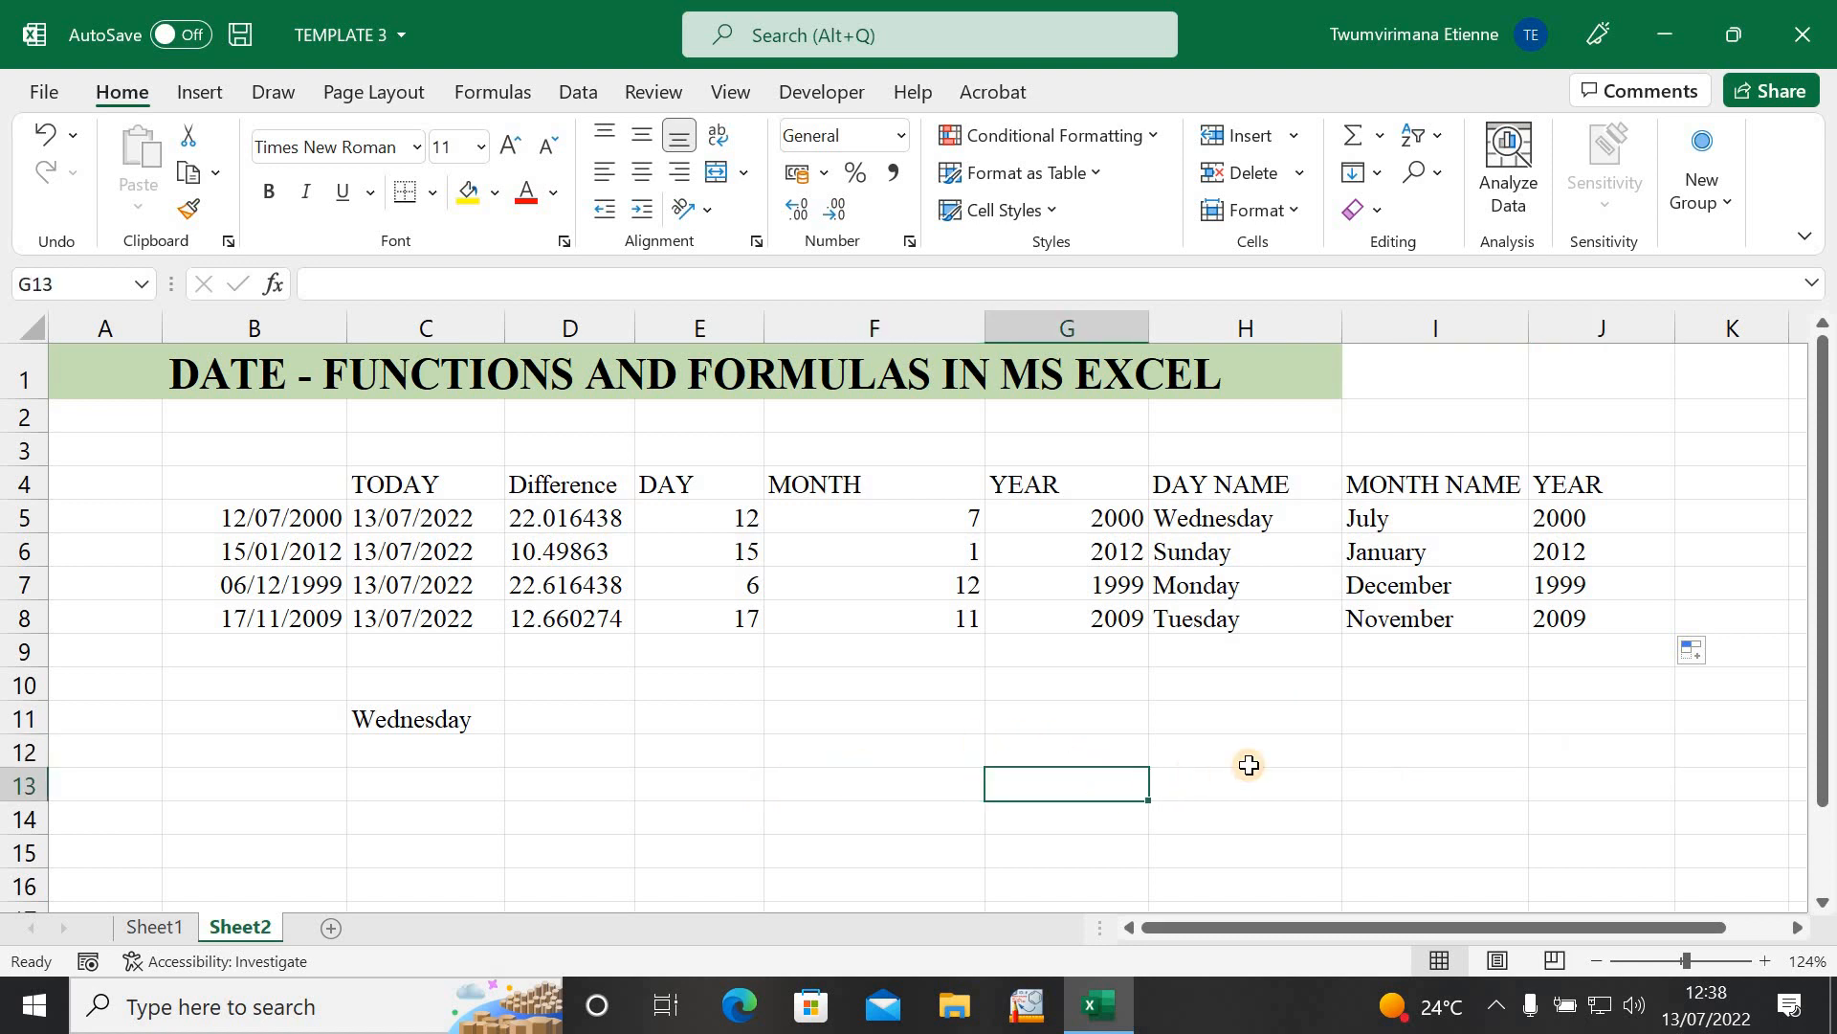
pyautogui.click(1249, 765)
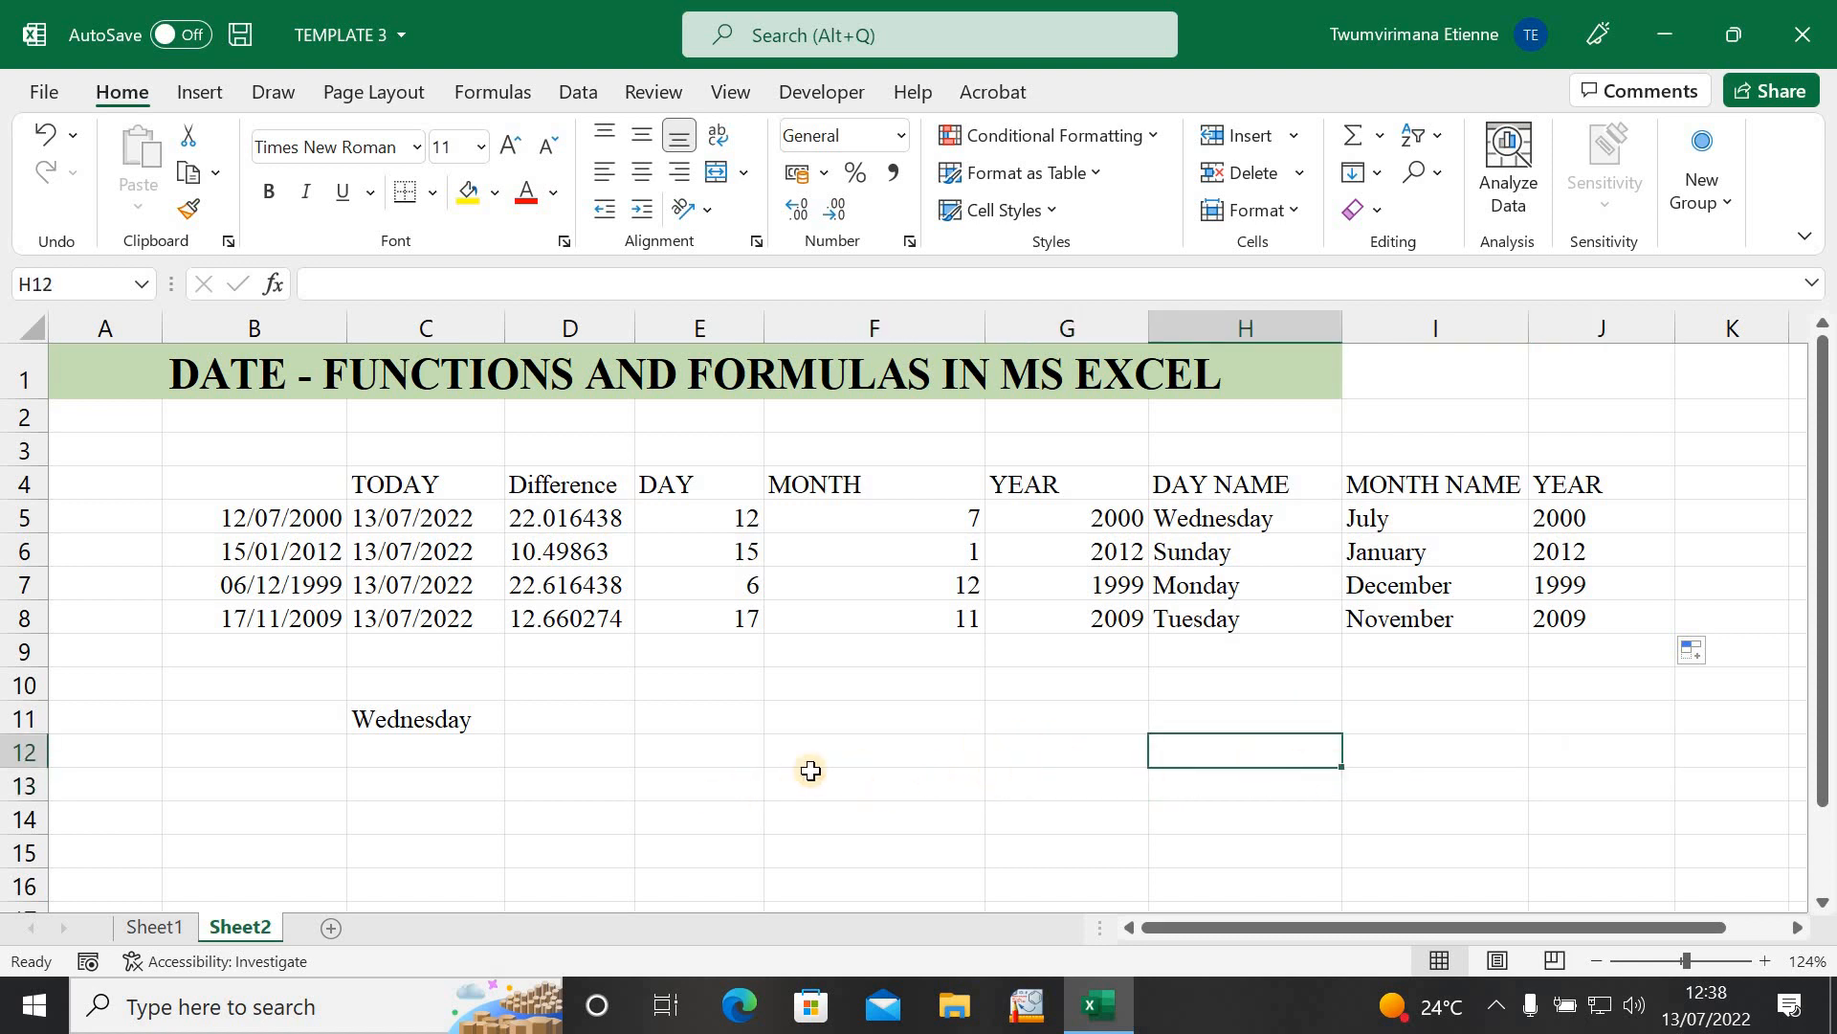